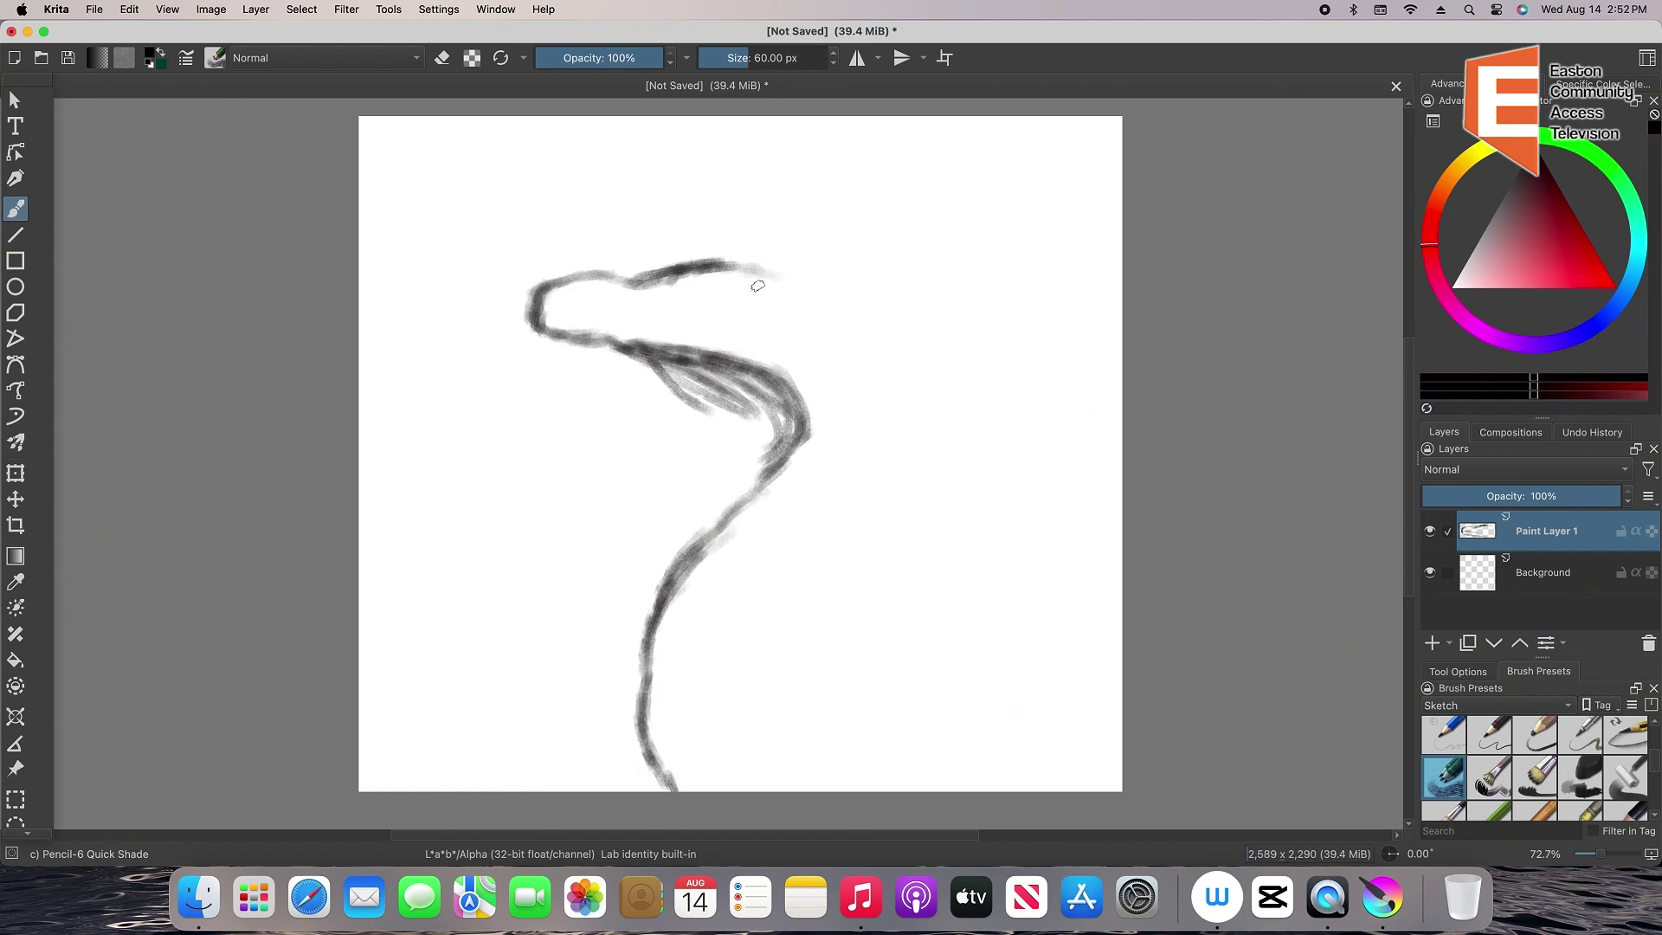
pyautogui.moveTo(755, 279); pyautogui.dragTo(928, 287)
pyautogui.hotkey('ctrl', 'z')
pyautogui.moveTo(766, 274); pyautogui.dragTo(892, 232)
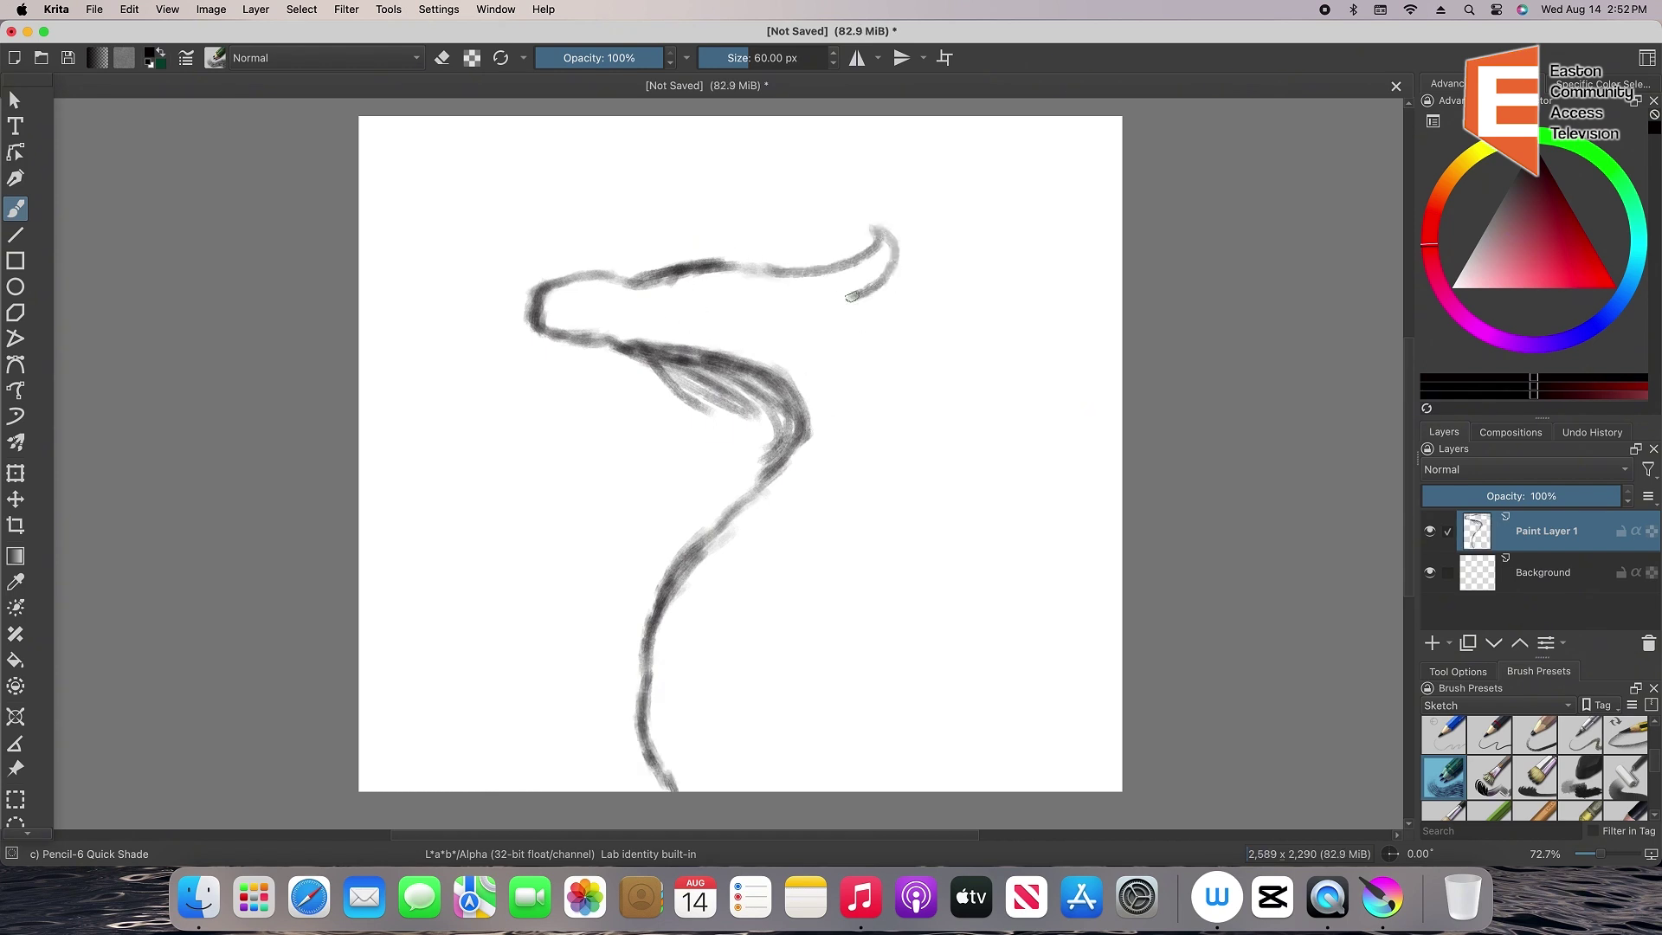
pyautogui.hotkey('ctrl', 'z')
# Sketch the back of the creature's head and neck as a curved line down to the canvas's lower edge
pyautogui.moveTo(755, 271)
pyautogui.mouseDown()
pyautogui.moveTo(832, 287)
pyautogui.moveTo(818, 299)
pyautogui.moveTo(893, 332)
pyautogui.moveTo(909, 413)
pyautogui.moveTo(883, 498)
pyautogui.mouseUp()
pyautogui.moveTo(883, 497)
pyautogui.mouseDown()
pyautogui.moveTo(779, 597)
pyautogui.moveTo(750, 657)
pyautogui.mouseUp()
pyautogui.press('super+z')
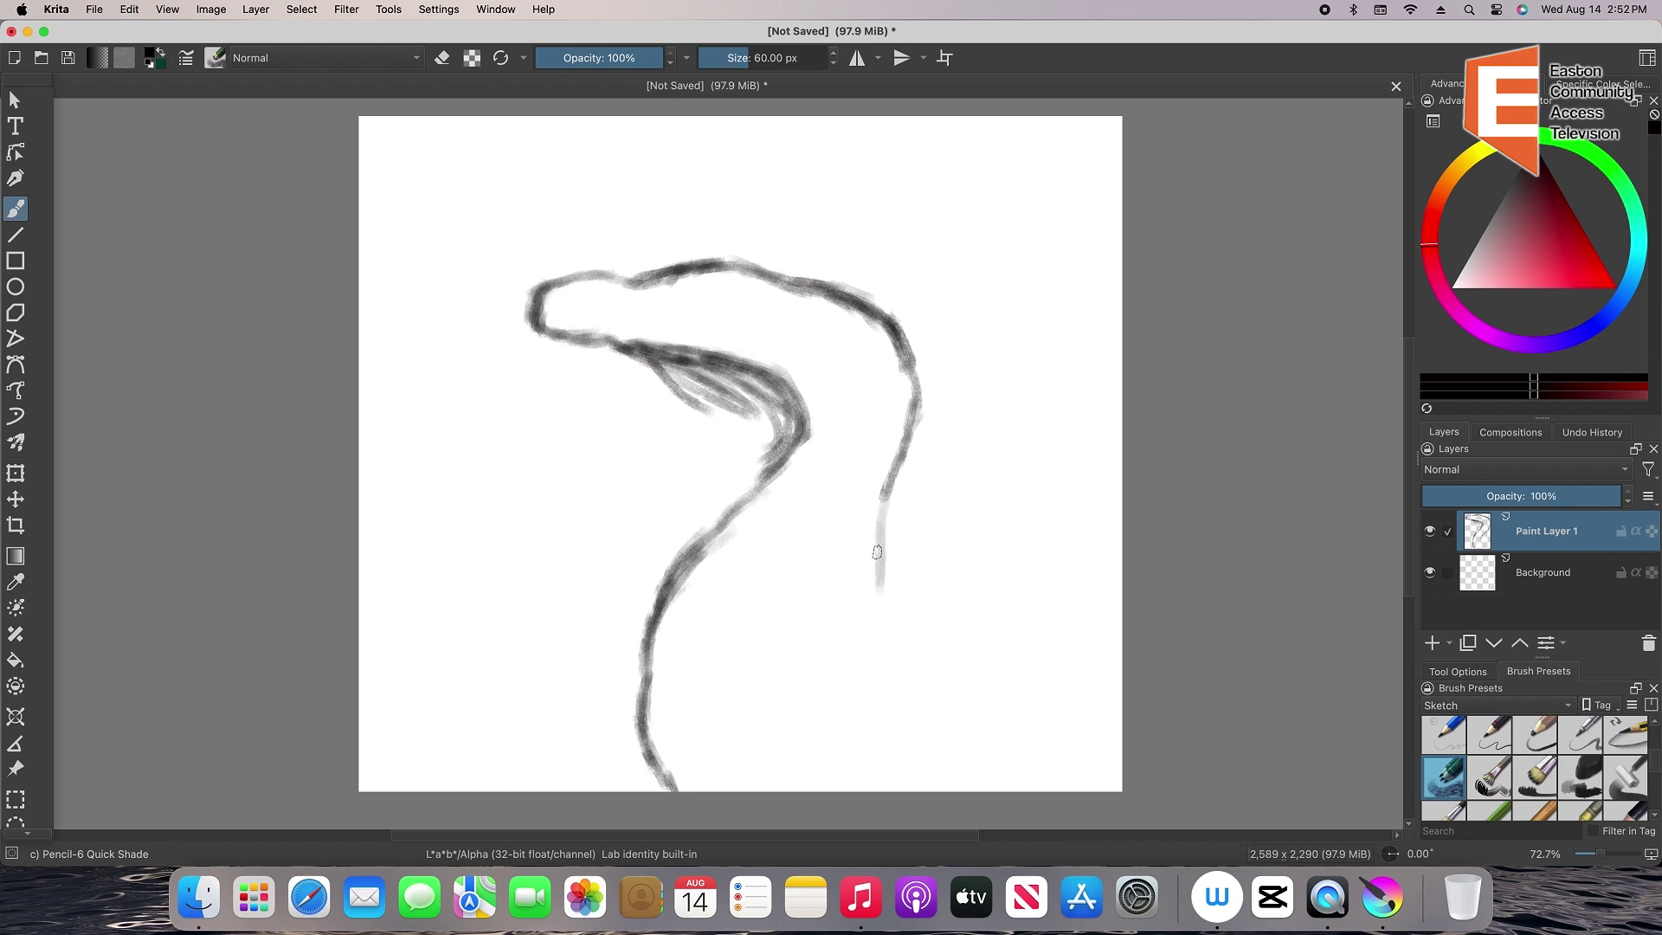
pyautogui.press('super+z')
pyautogui.moveTo(916, 787)
pyautogui.mouseDown()
pyautogui.moveTo(839, 622)
pyautogui.moveTo(903, 421)
pyautogui.mouseUp()
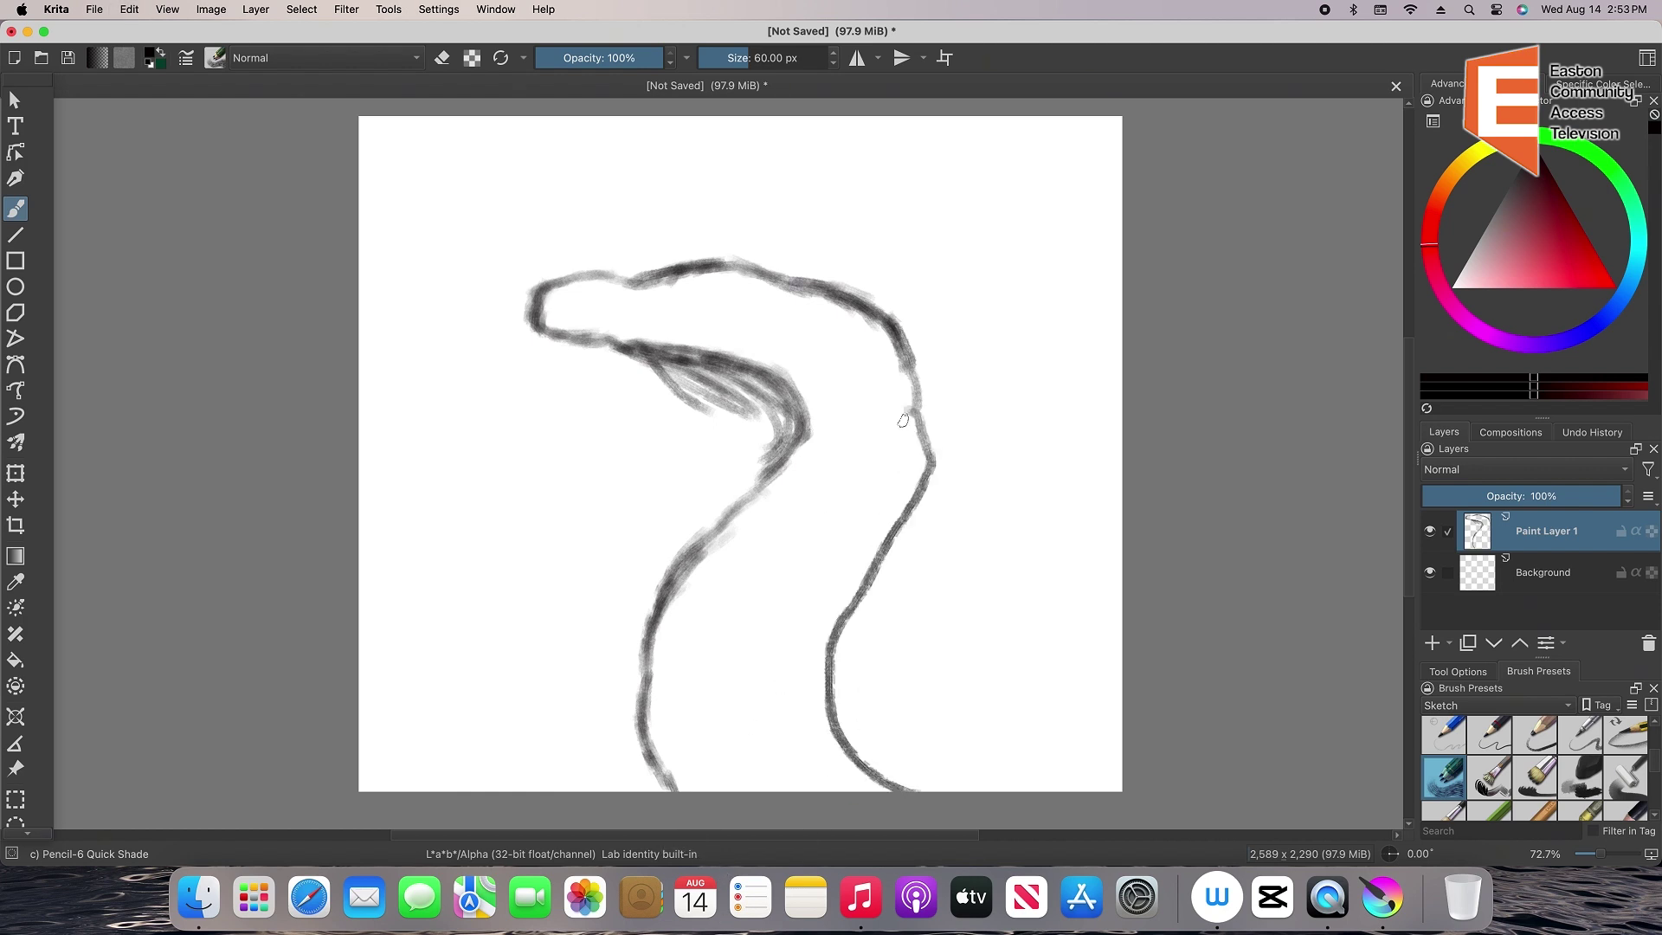
# Add layered fur strokes along the front of the neck, from the throat down to the canvas's lower edge
pyautogui.moveTo(752, 431)
pyautogui.mouseDown()
pyautogui.moveTo(623, 623)
pyautogui.moveTo(649, 788)
pyautogui.mouseUp()
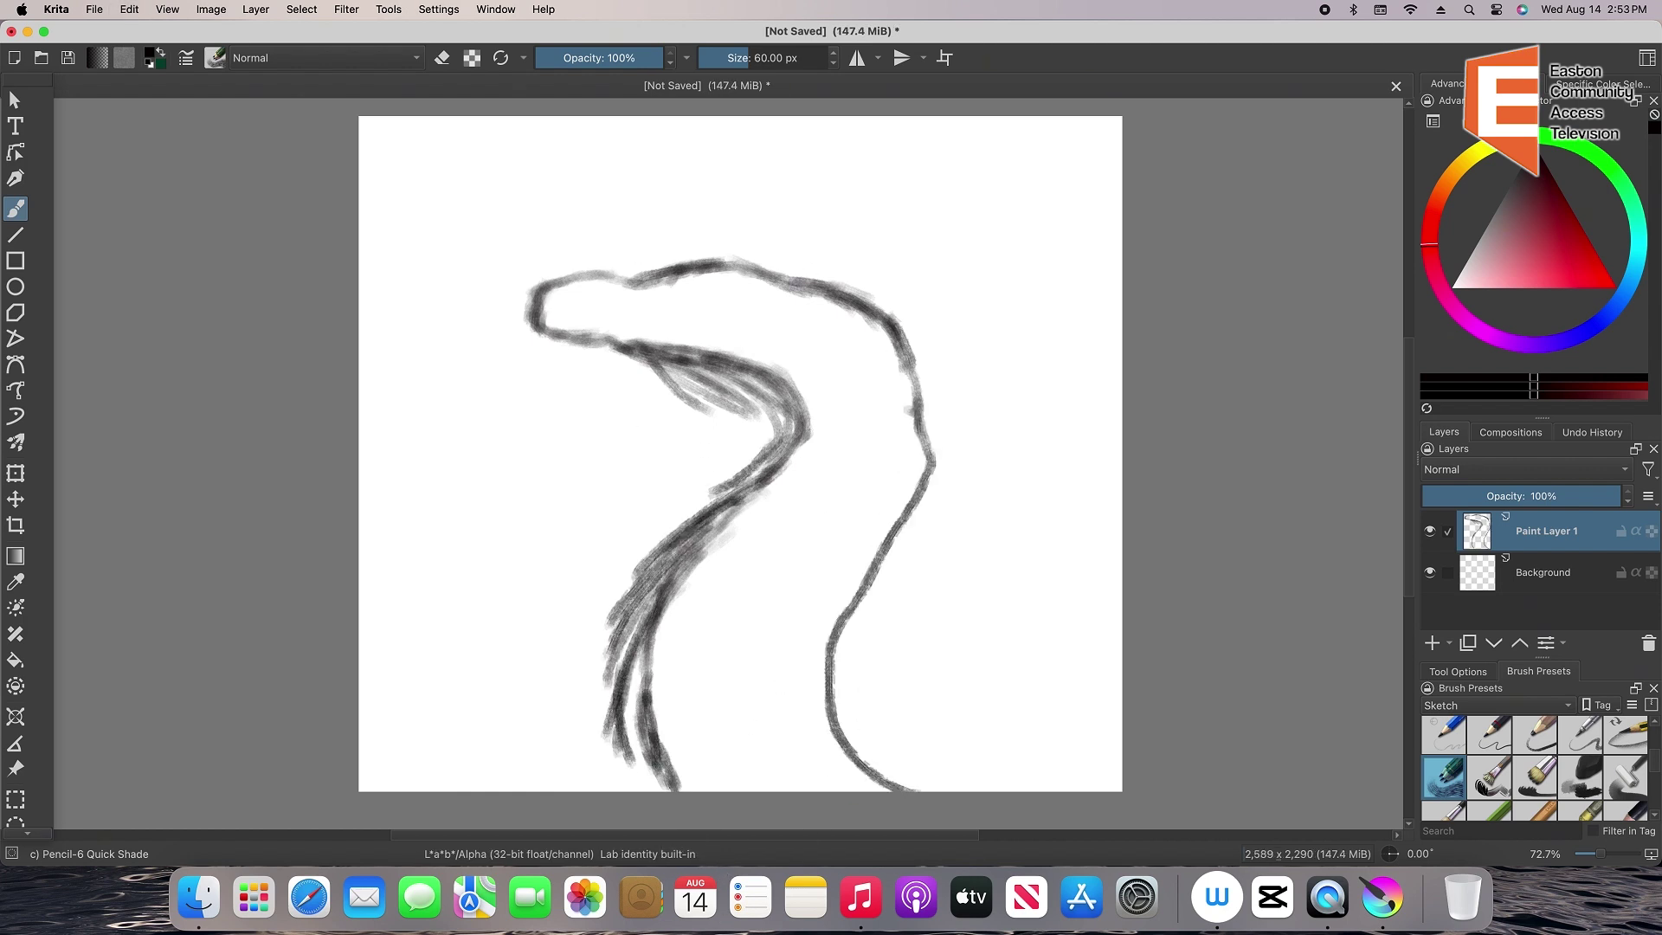
pyautogui.moveTo(639, 666); pyautogui.dragTo(645, 788)
pyautogui.moveTo(611, 696); pyautogui.dragTo(606, 788)
# Sketch the eye and shade a dark furry mane from the snout over the crown and down the back of the neck
pyautogui.moveTo(758, 285)
pyautogui.mouseDown()
pyautogui.moveTo(706, 294)
pyautogui.moveTo(691, 252)
pyautogui.moveTo(874, 249)
pyautogui.moveTo(562, 279)
pyautogui.moveTo(586, 283)
pyautogui.mouseUp()
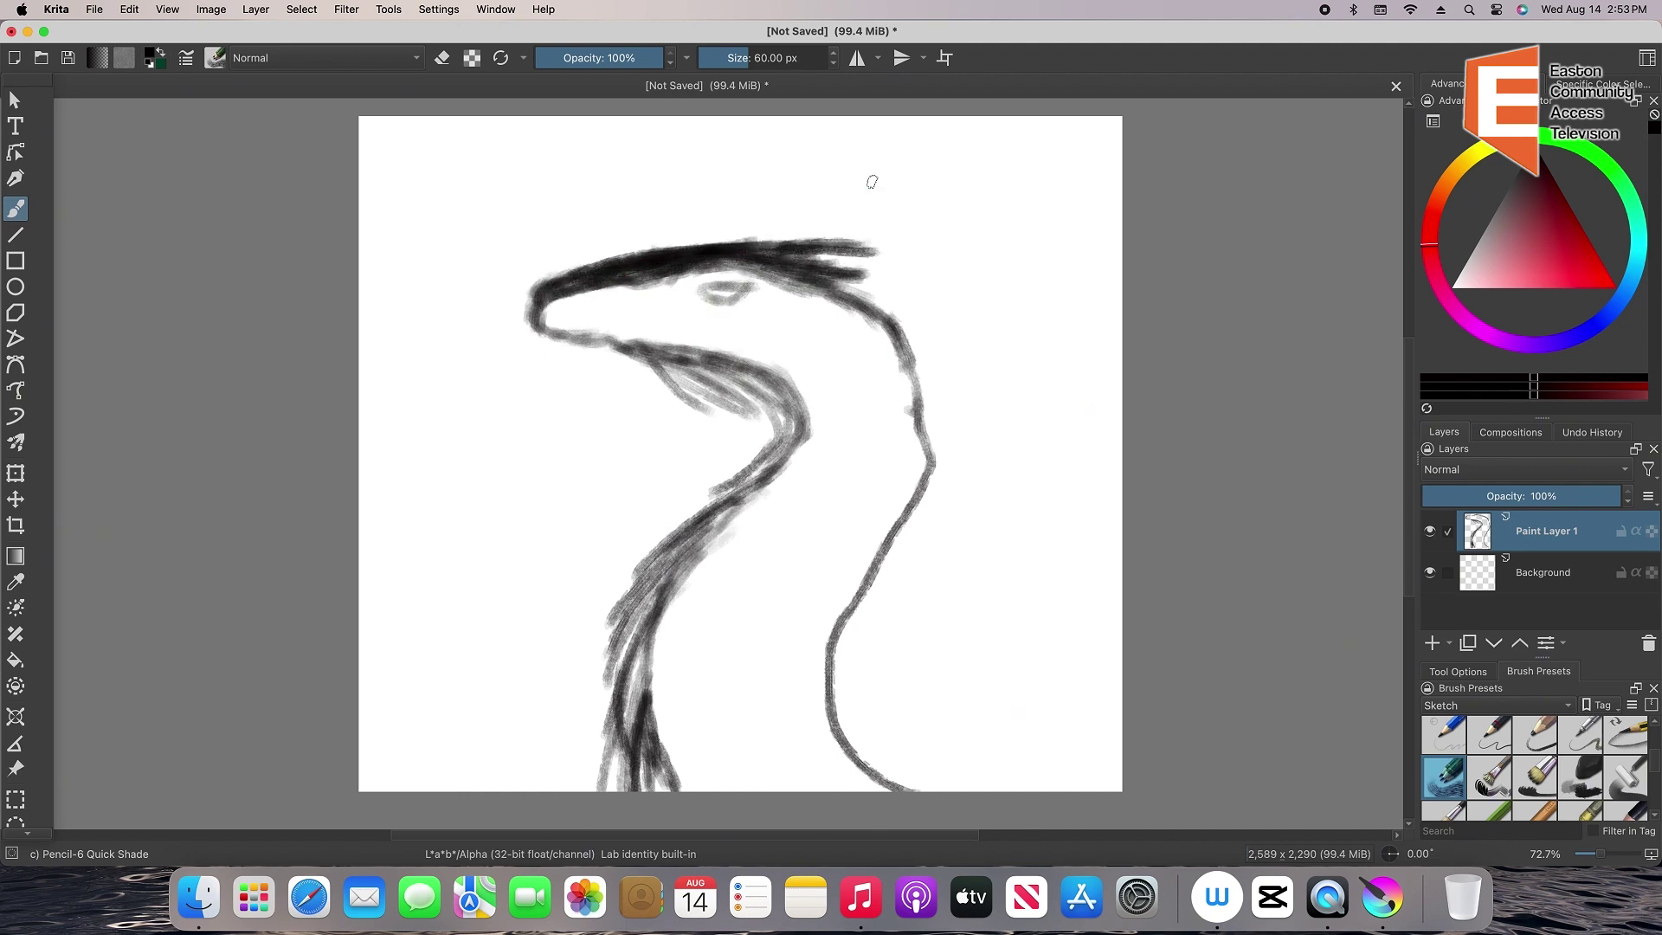
pyautogui.moveTo(761, 259)
pyautogui.mouseDown()
pyautogui.moveTo(881, 268)
pyautogui.moveTo(640, 251)
pyautogui.moveTo(904, 305)
pyautogui.moveTo(956, 368)
pyautogui.moveTo(961, 441)
pyautogui.moveTo(926, 554)
pyautogui.mouseUp()
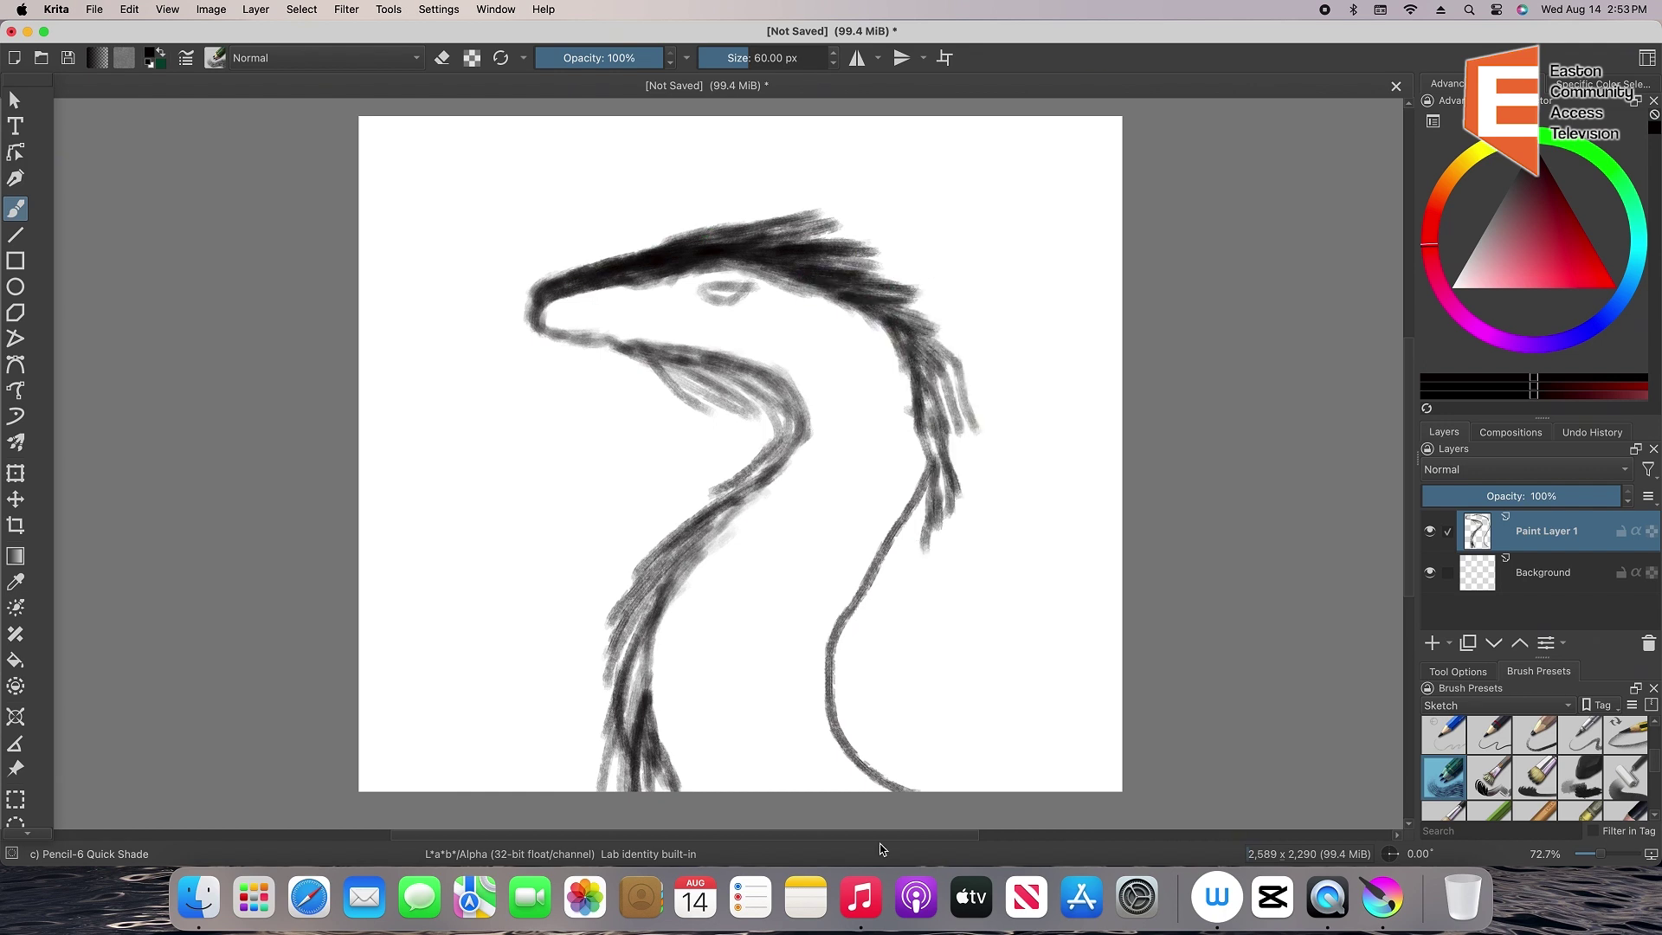
pyautogui.moveTo(917, 784)
pyautogui.mouseDown()
pyautogui.moveTo(866, 758)
pyautogui.moveTo(844, 658)
pyautogui.moveTo(918, 571)
pyautogui.moveTo(946, 493)
pyautogui.moveTo(928, 571)
pyautogui.mouseUp()
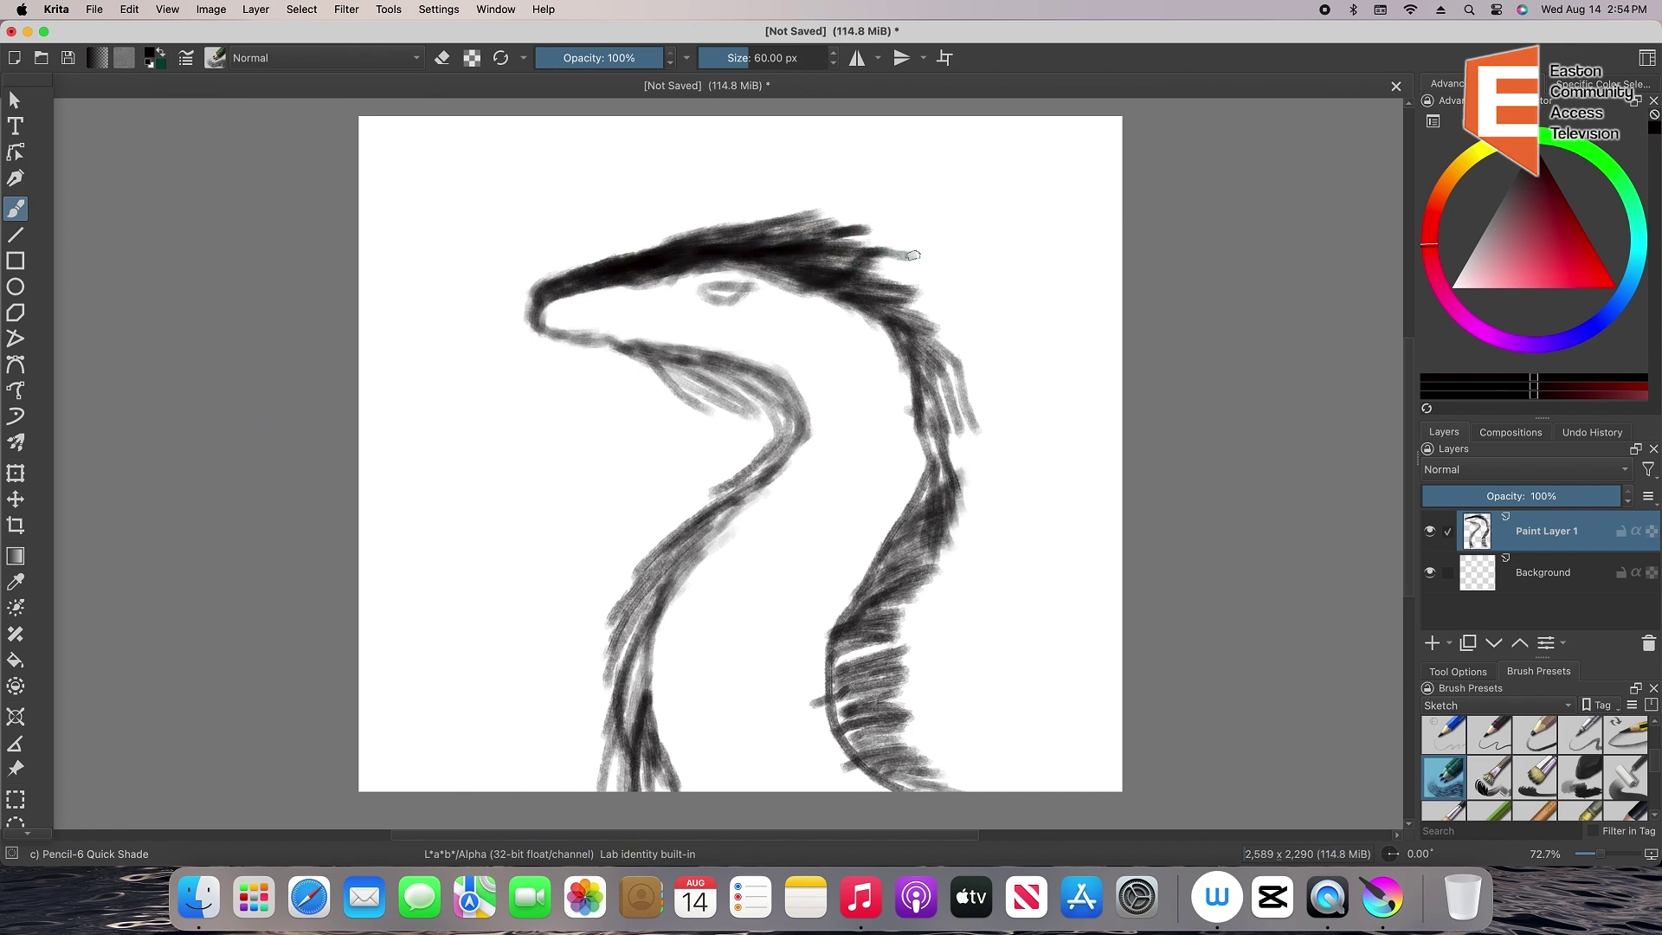
# Undo the wavy horn strokes behind the head and add tufts of fur above the brow
pyautogui.press('super+z')
pyautogui.press('super+z')
pyautogui.press('super+z')
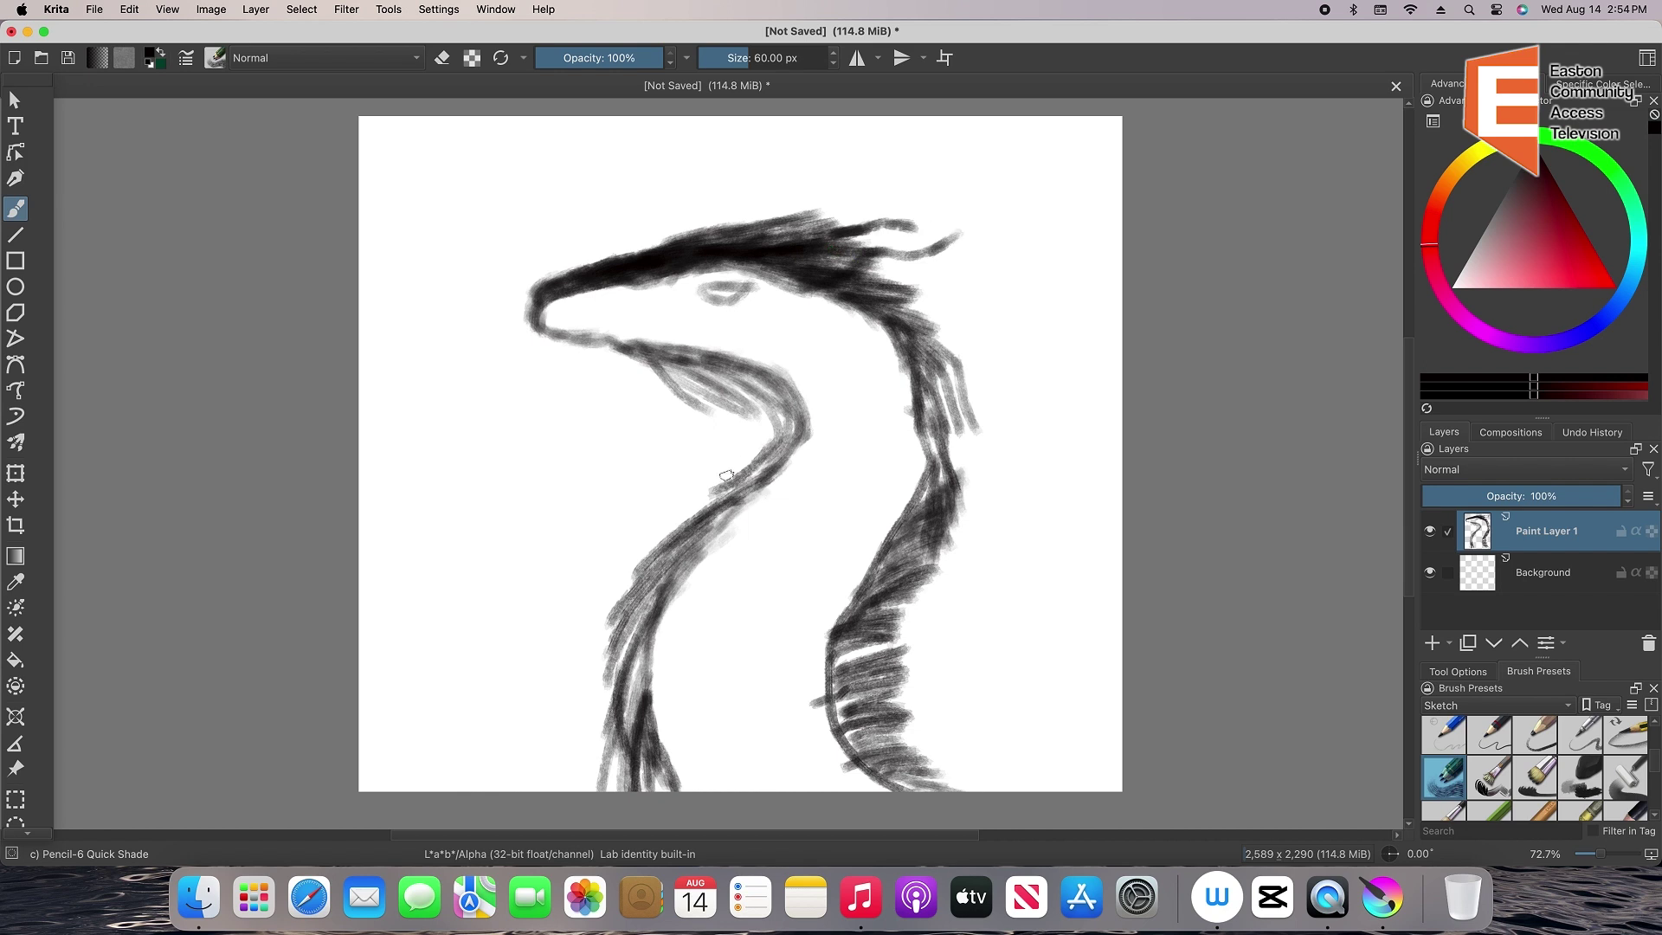
pyautogui.moveTo(668, 239)
pyautogui.mouseDown()
pyautogui.moveTo(697, 224)
pyautogui.moveTo(688, 263)
pyautogui.mouseUp()
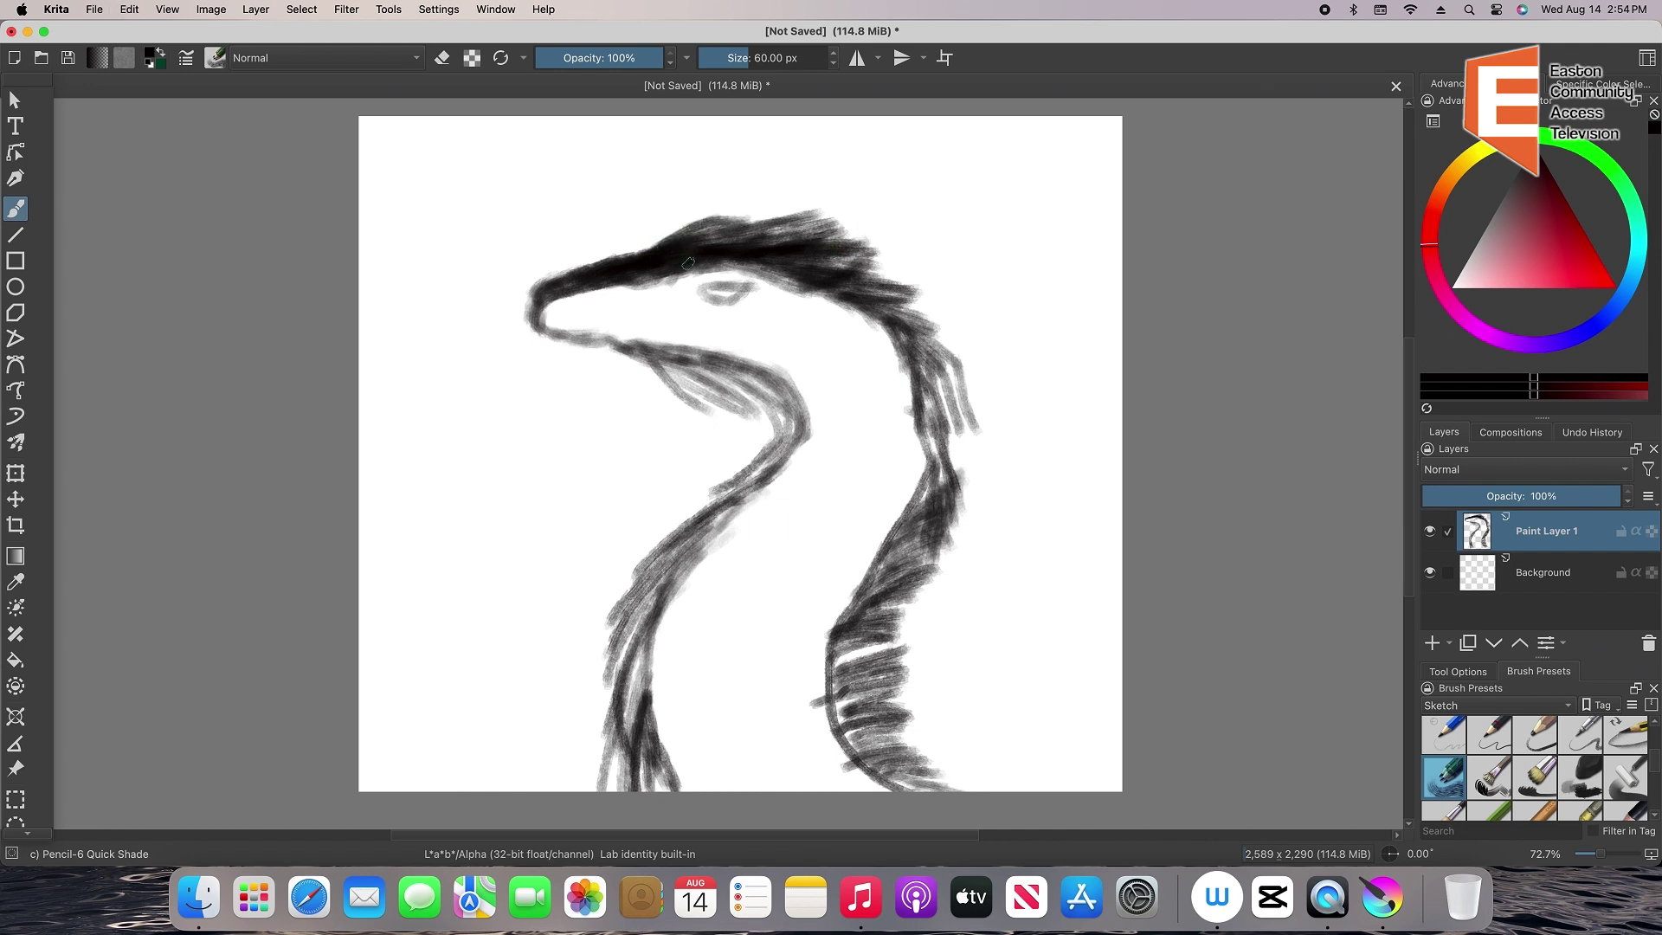
# Sketch a branching antler sweeping back from the crown, with three prongs and a second outline along its stem
pyautogui.moveTo(835, 246)
pyautogui.mouseDown()
pyautogui.moveTo(996, 194)
pyautogui.moveTo(1019, 158)
pyautogui.mouseUp()
pyautogui.moveTo(952, 226); pyautogui.dragTo(1045, 199)
pyautogui.moveTo(904, 247); pyautogui.dragTo(1008, 234)
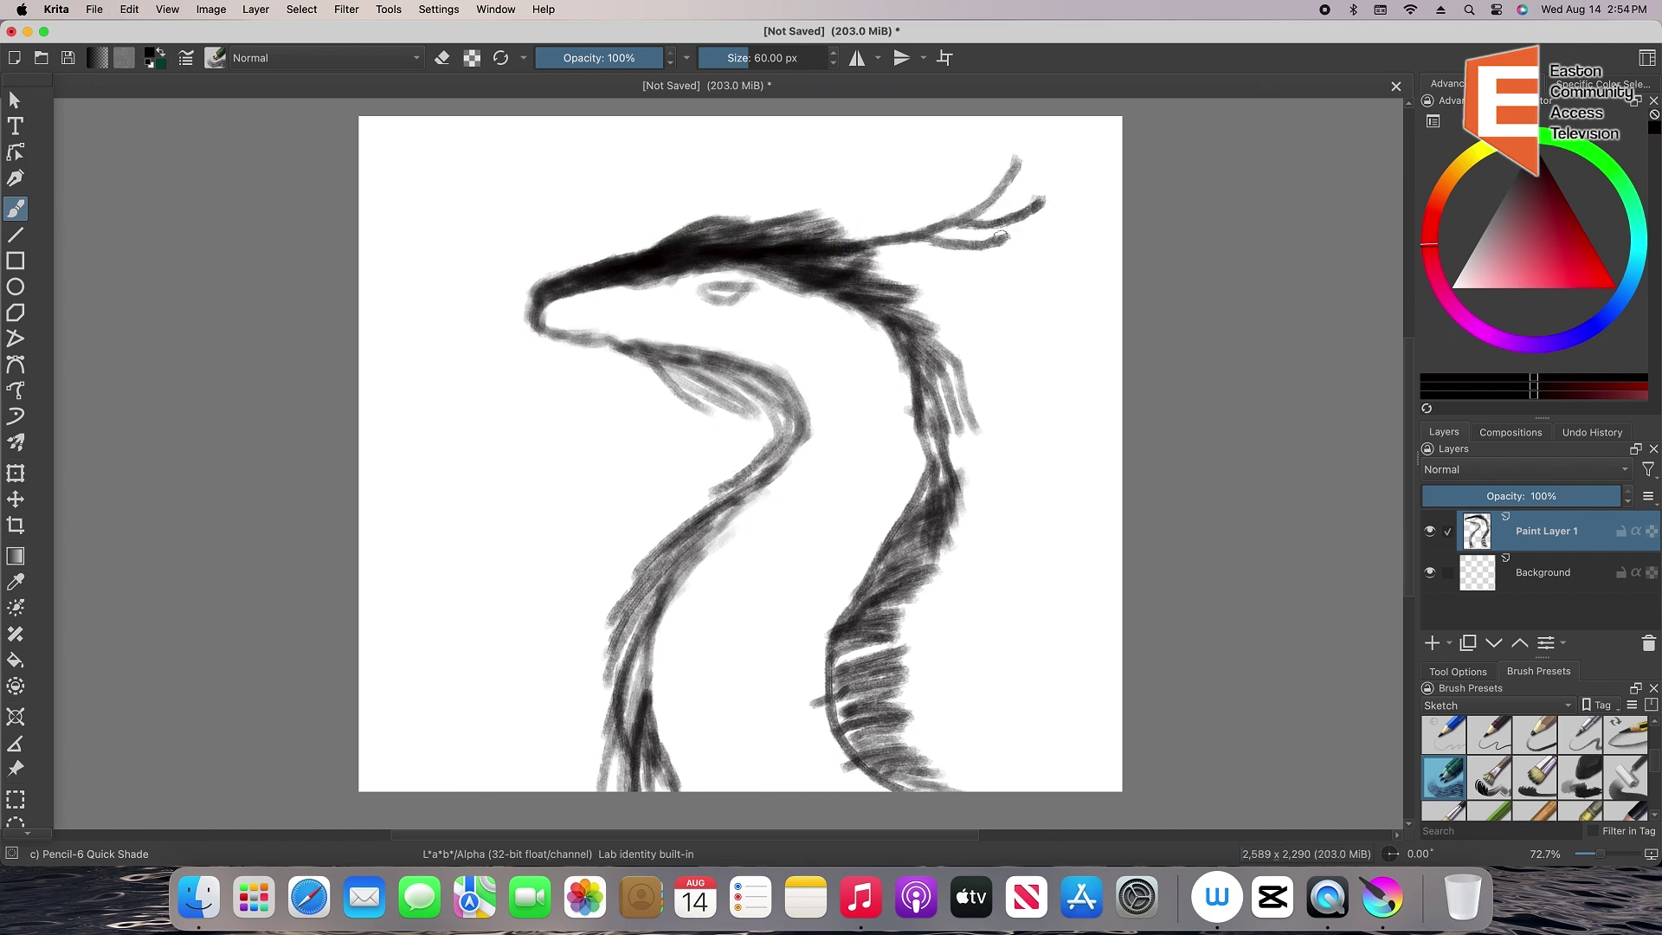
pyautogui.moveTo(833, 235)
pyautogui.mouseDown()
pyautogui.moveTo(1017, 195)
pyautogui.moveTo(1030, 209)
pyautogui.mouseUp()
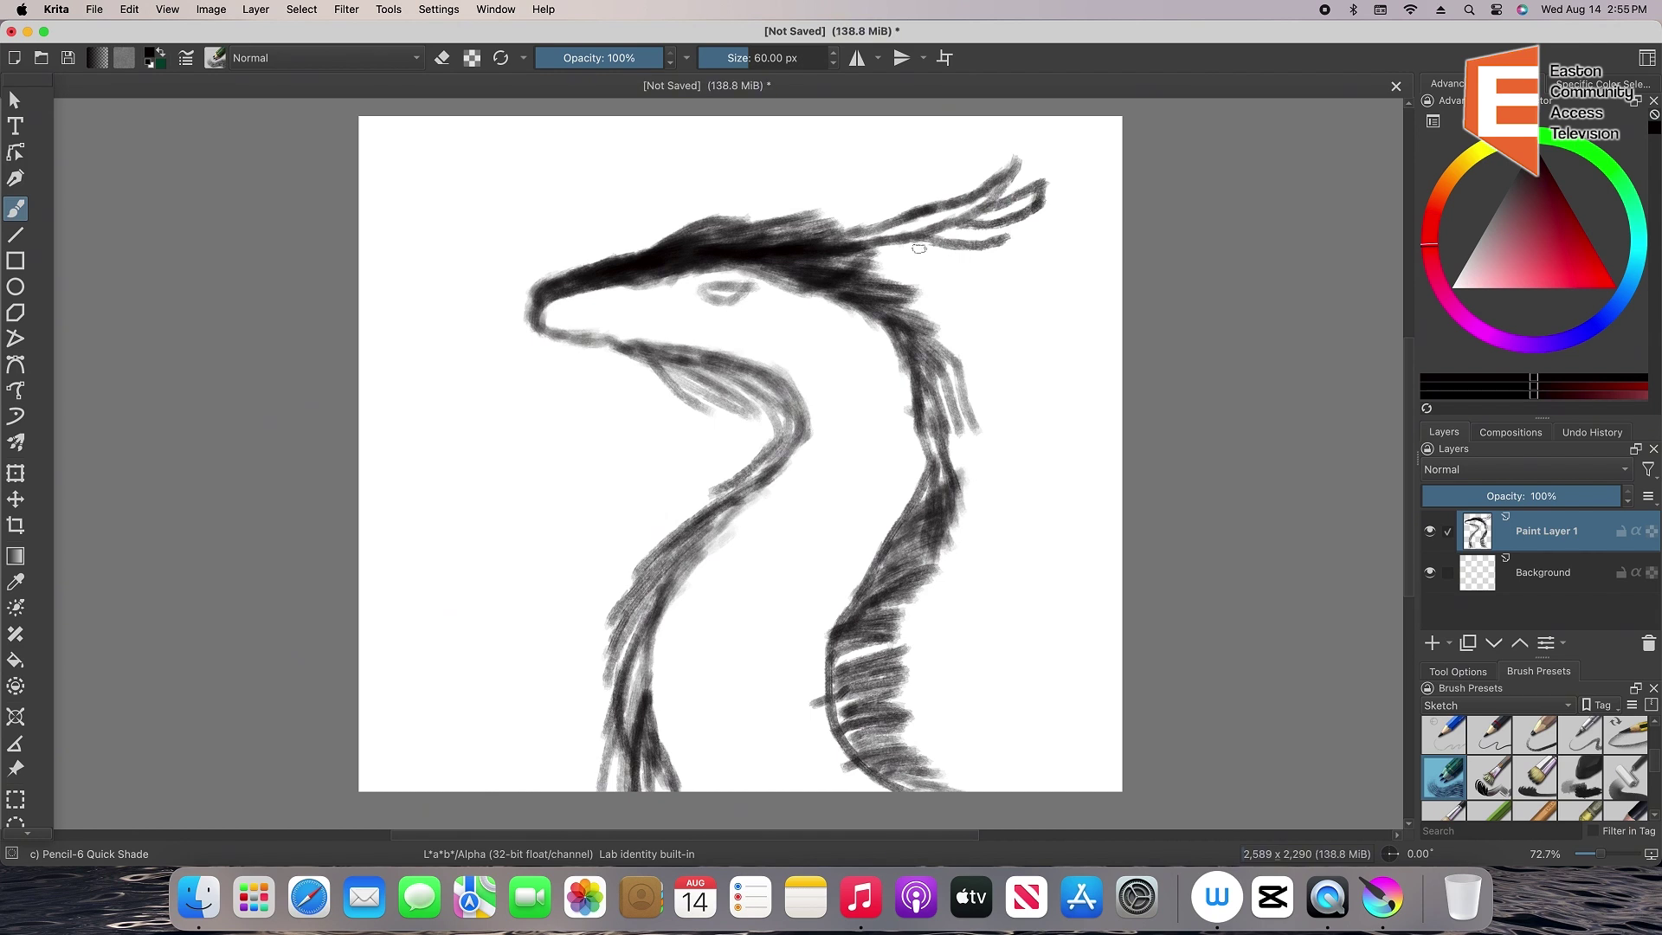
# Undo the last antler strokes and redraw the antler's outline with several upward-curving prongs
pyautogui.hotkey('ctrl', 'z')
pyautogui.hotkey('ctrl', 'z')
pyautogui.hotkey('ctrl', 'z')
pyautogui.hotkey('ctrl', 'z')
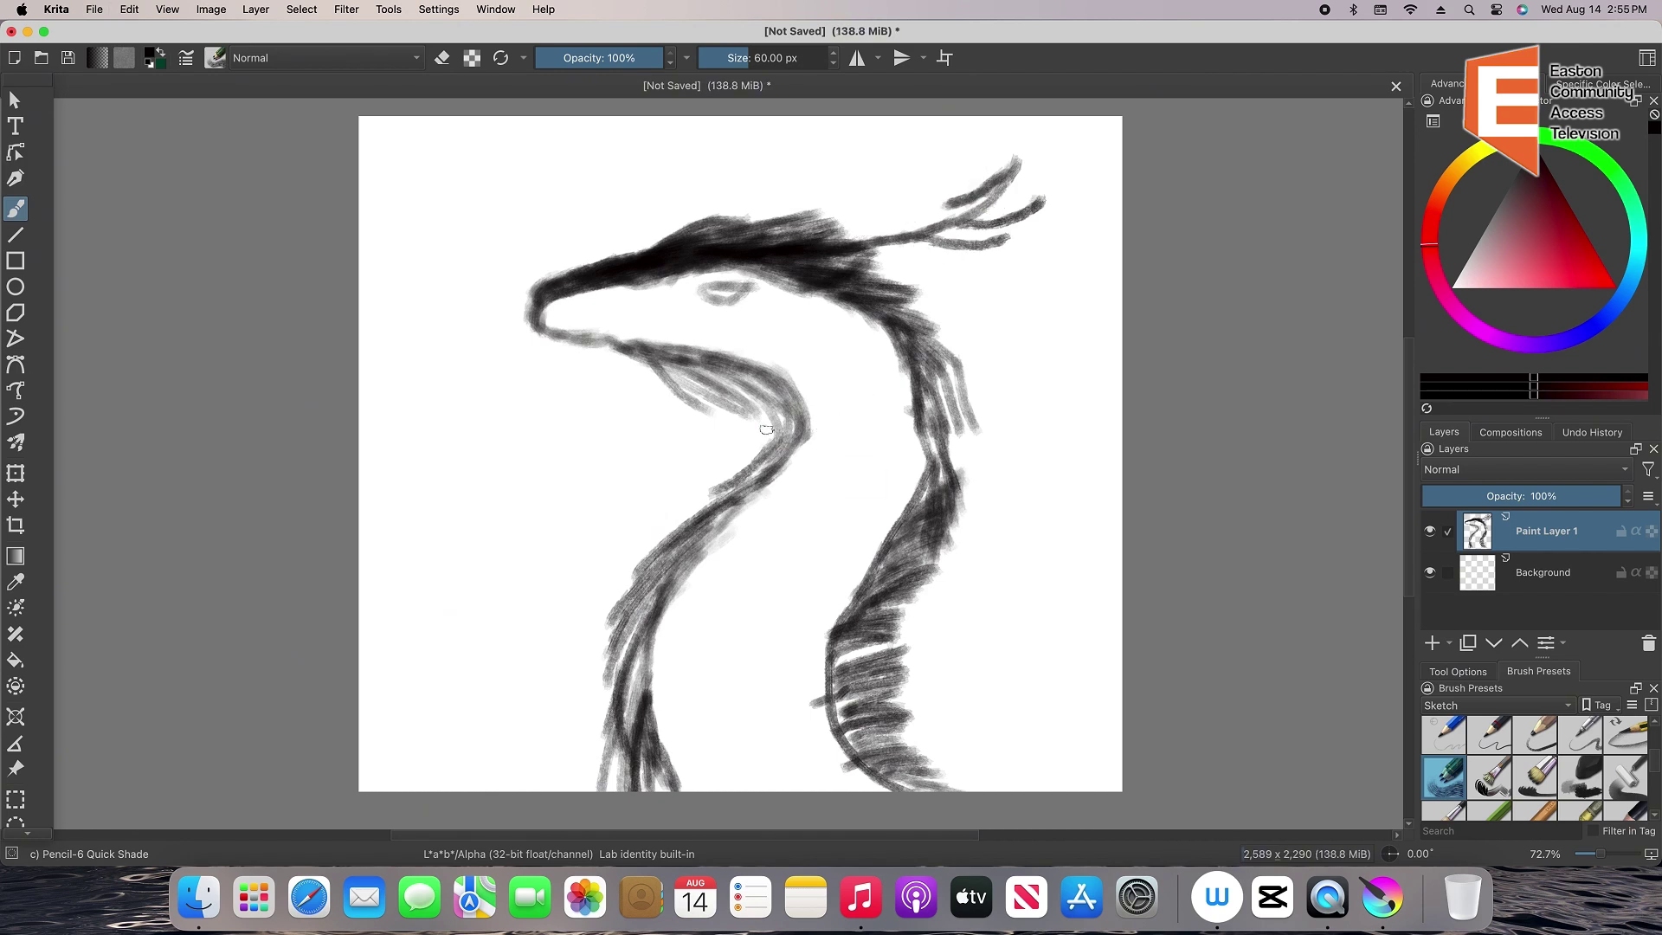
pyautogui.moveTo(961, 226); pyautogui.dragTo(1013, 228)
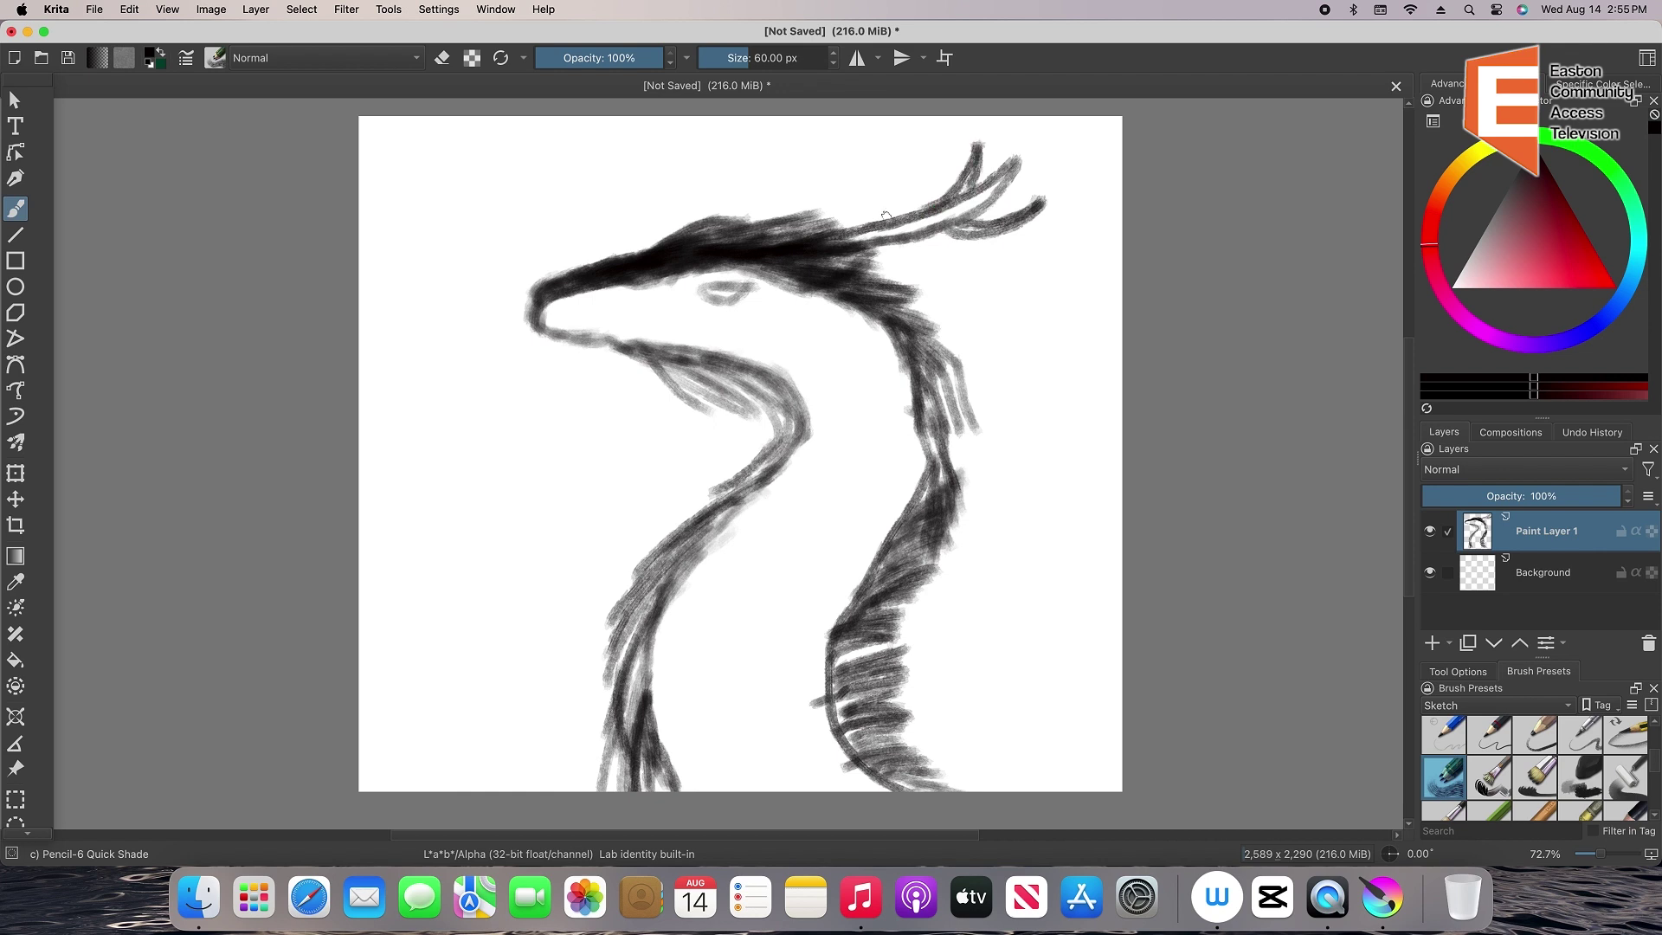
pyautogui.hotkey('ctrl', 'z')
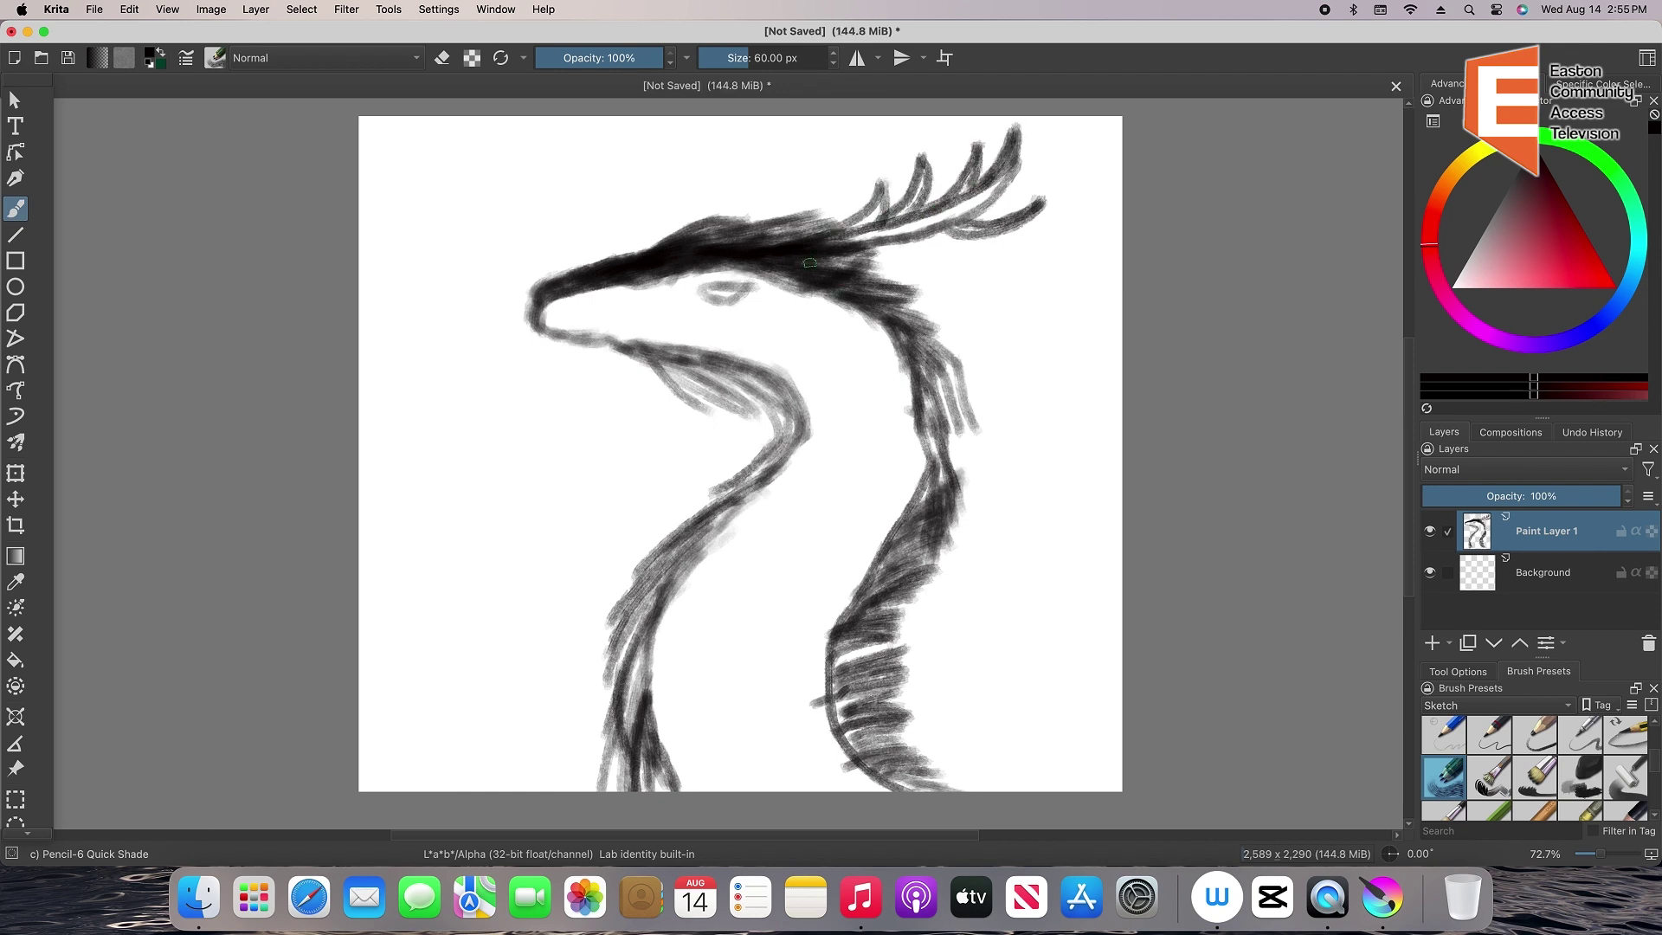
# Thicken the fur on the crown and behind the head, and erase stray marks along the back of the neck with the Eraser Small brush
pyautogui.moveTo(809, 263); pyautogui.dragTo(961, 279)
pyautogui.moveTo(860, 251); pyautogui.dragTo(777, 203)
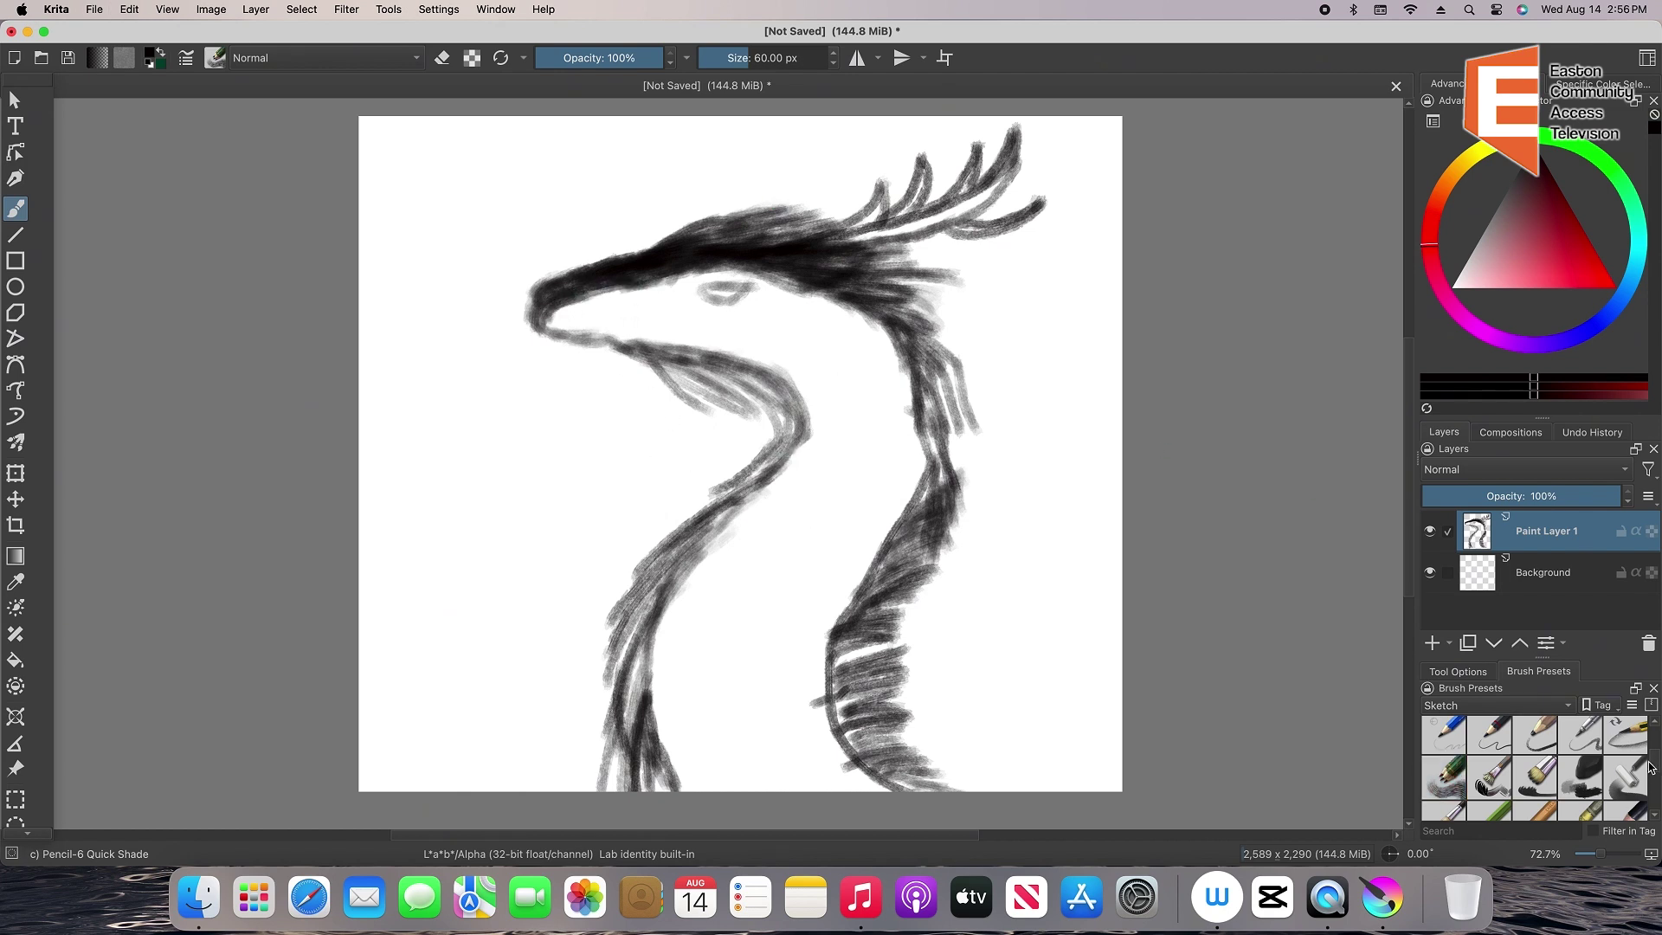
pyautogui.scroll(1, 1558, 736)
pyautogui.click(1490, 736)
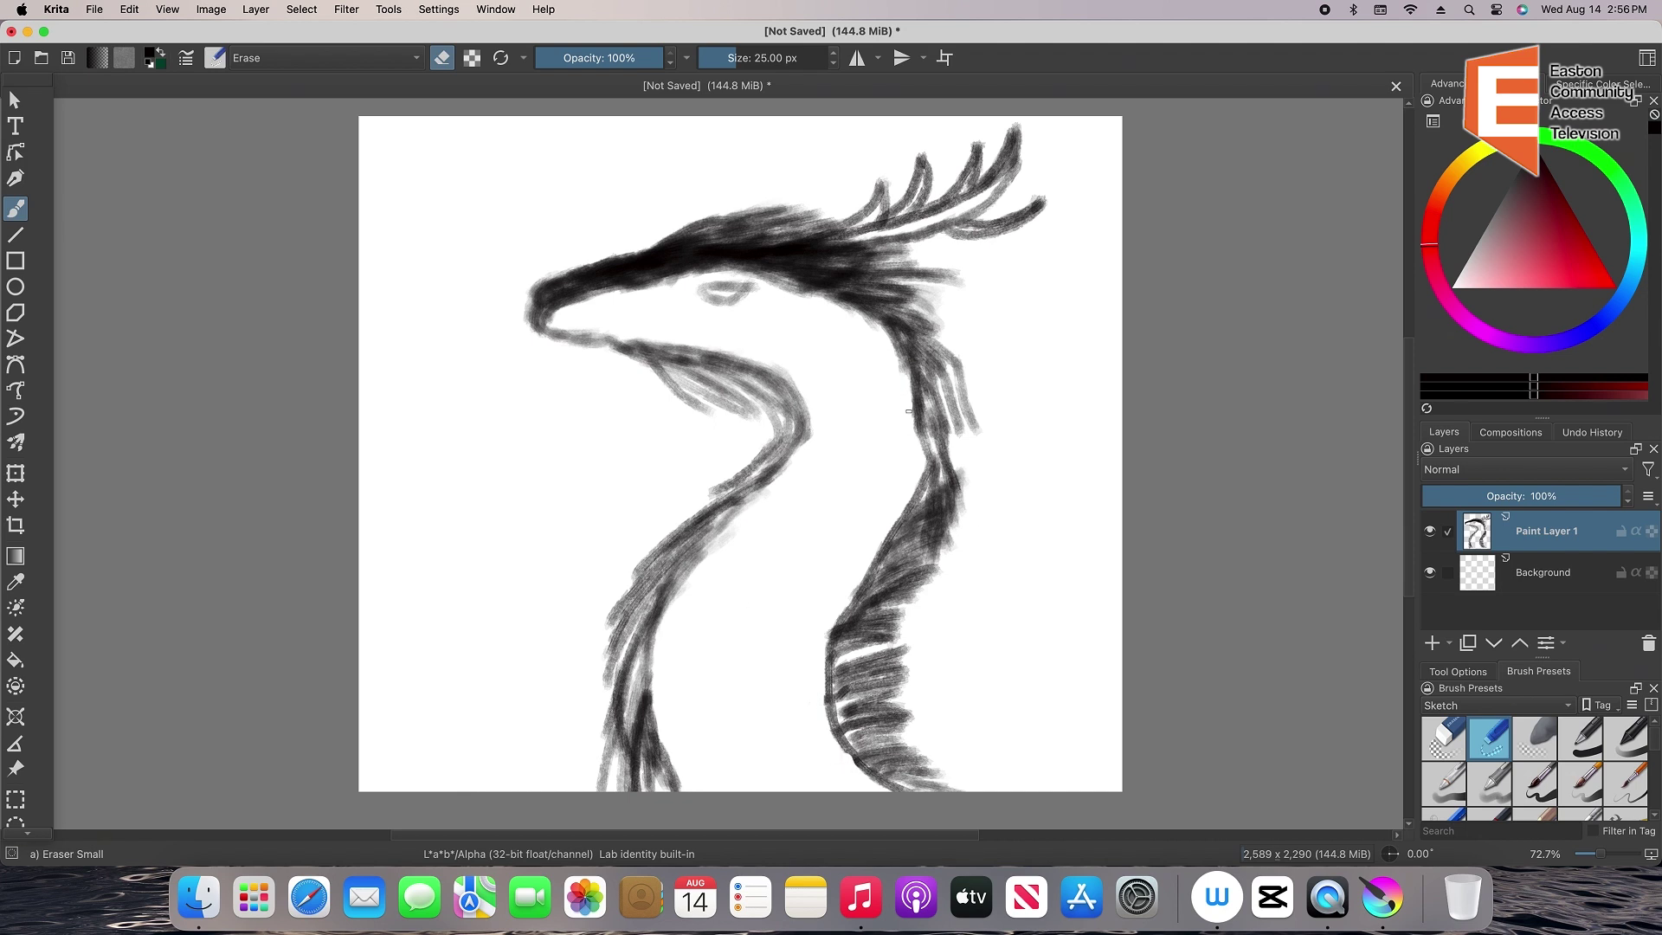
# With the Pencil-6 Quick Shade brush, add a small snout horn and chin strands and darken the antler's prongs
pyautogui.scroll(-5, 1650, 815)
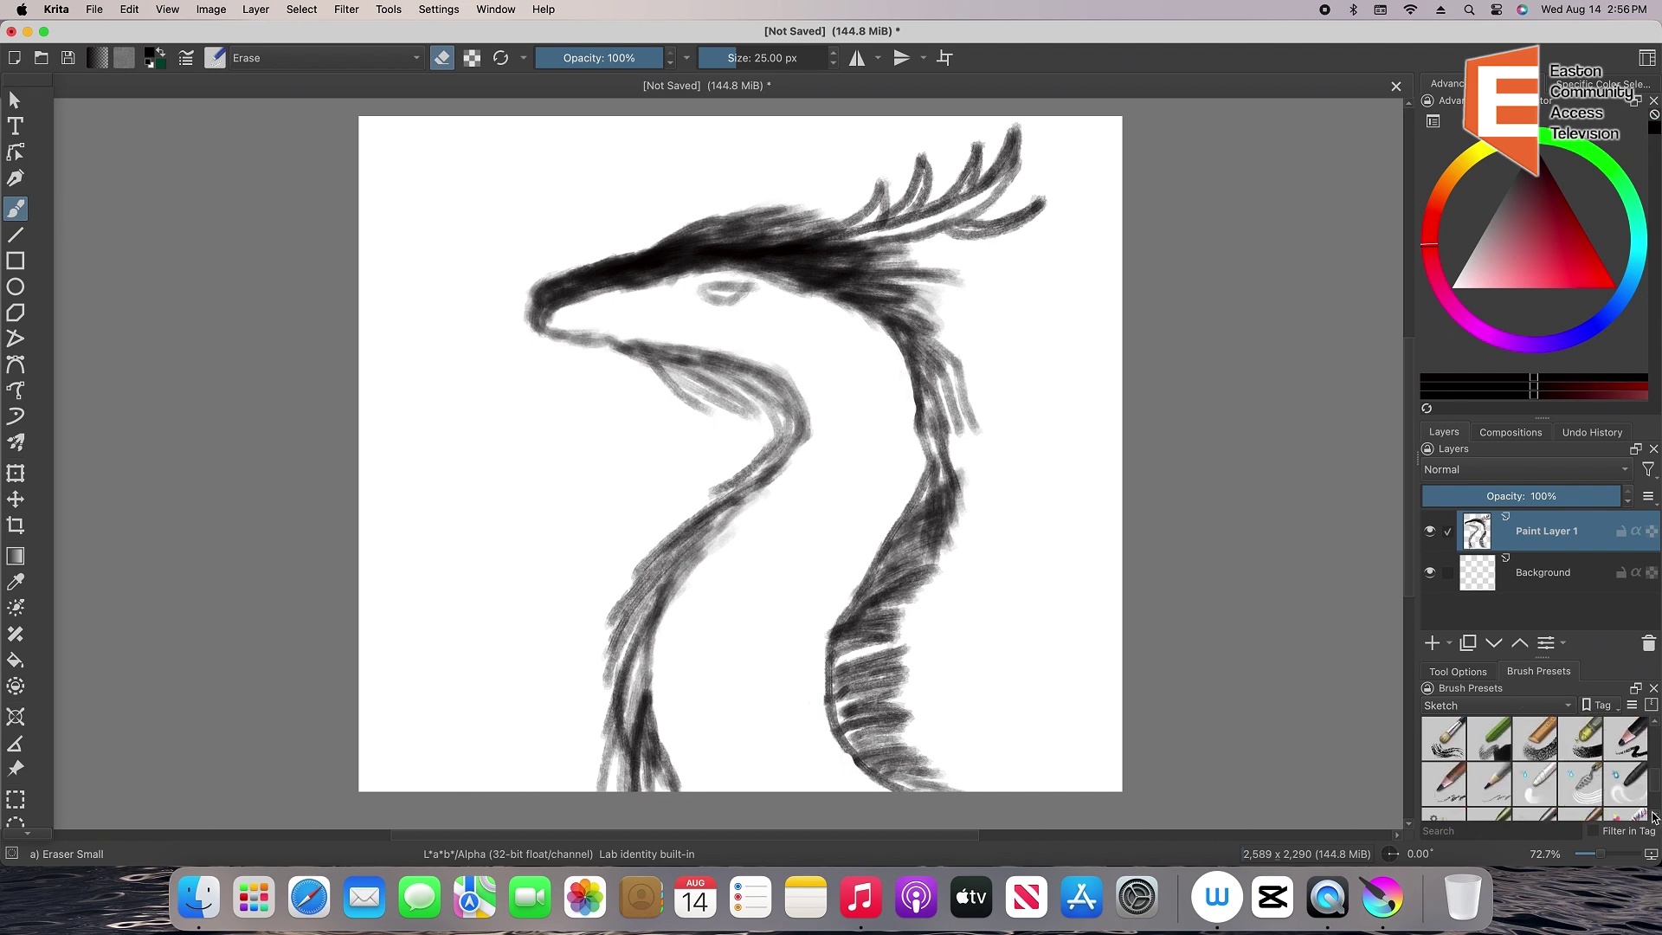
pyautogui.click(1489, 752)
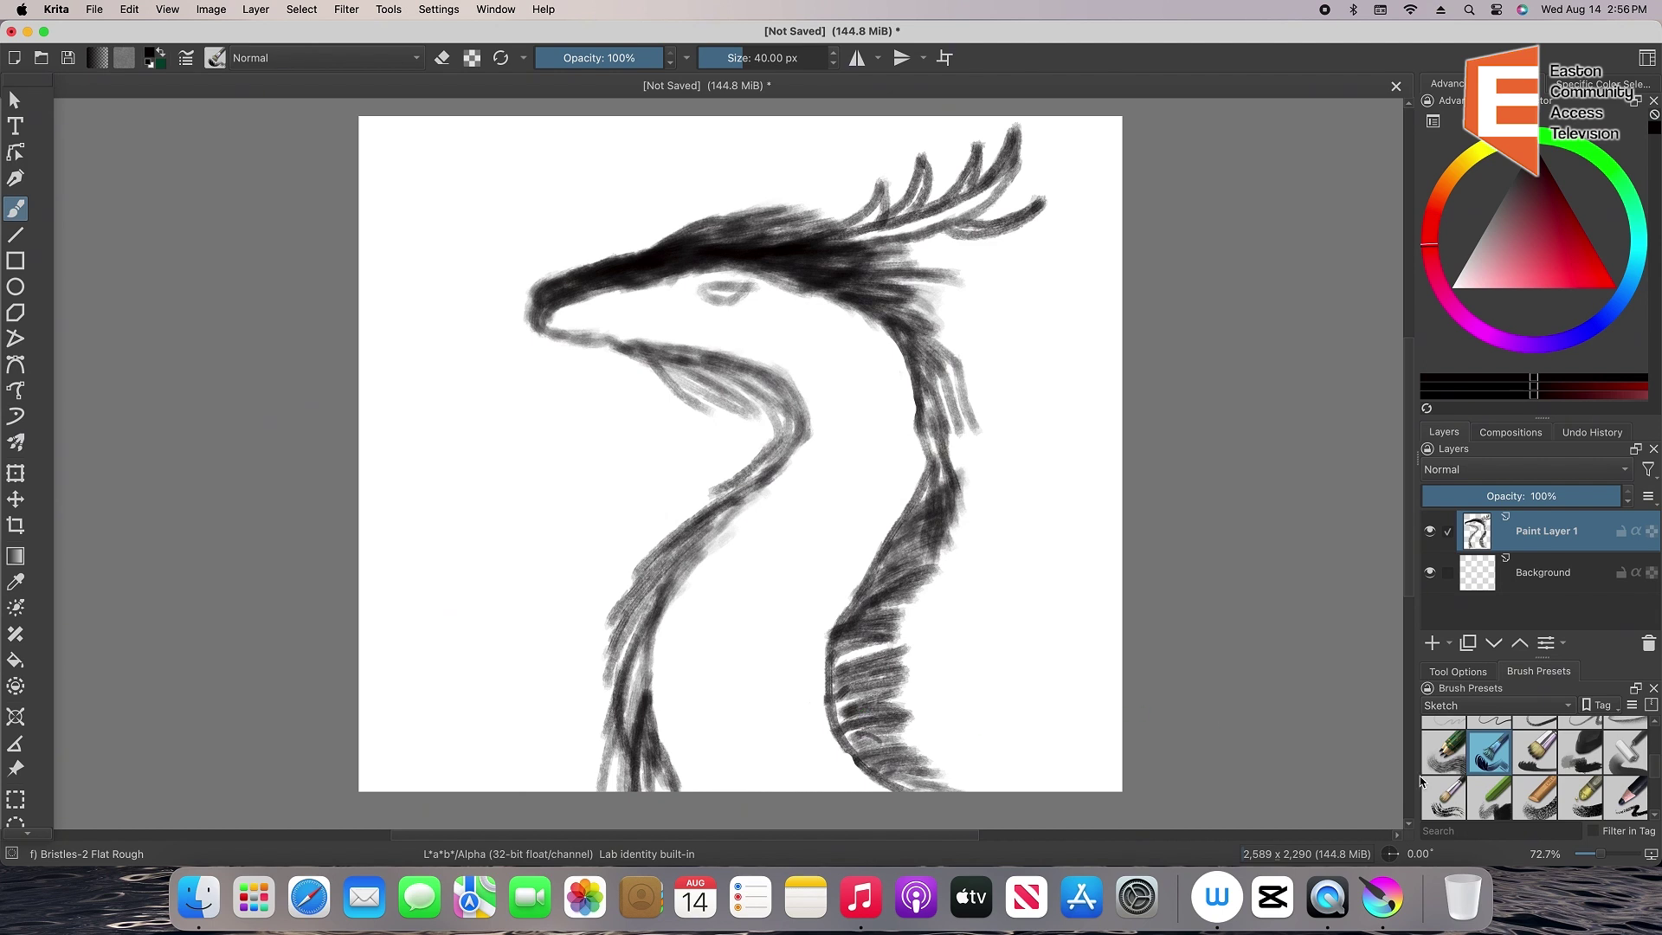
pyautogui.click(1443, 751)
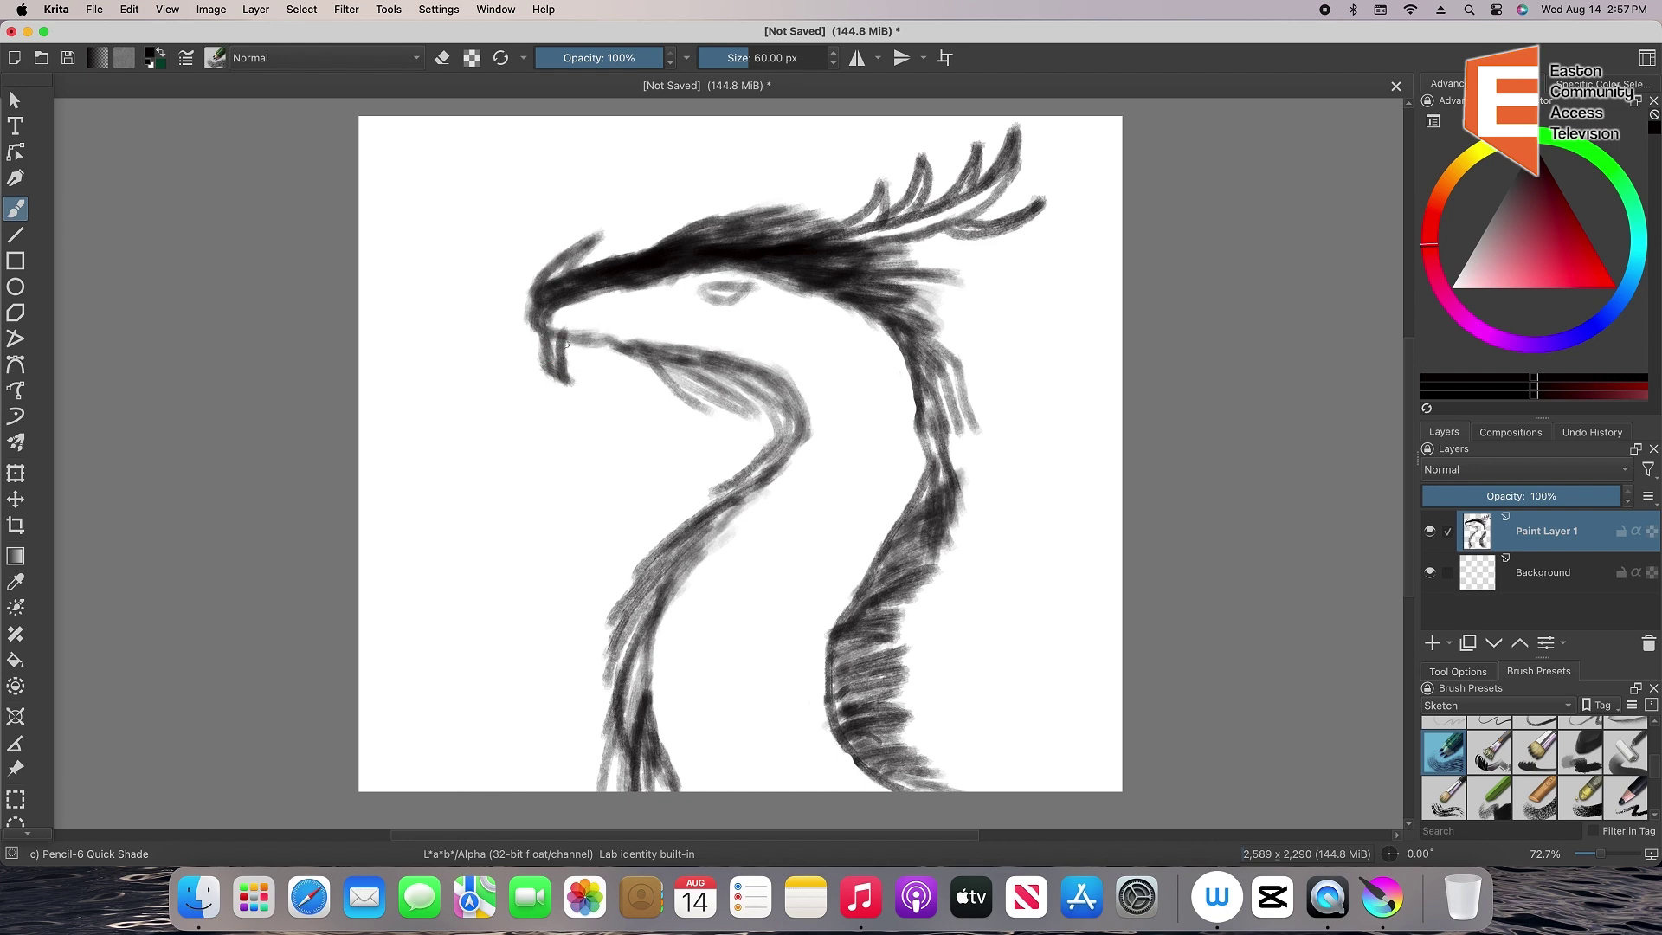
pyautogui.moveTo(877, 218); pyautogui.dragTo(931, 150)
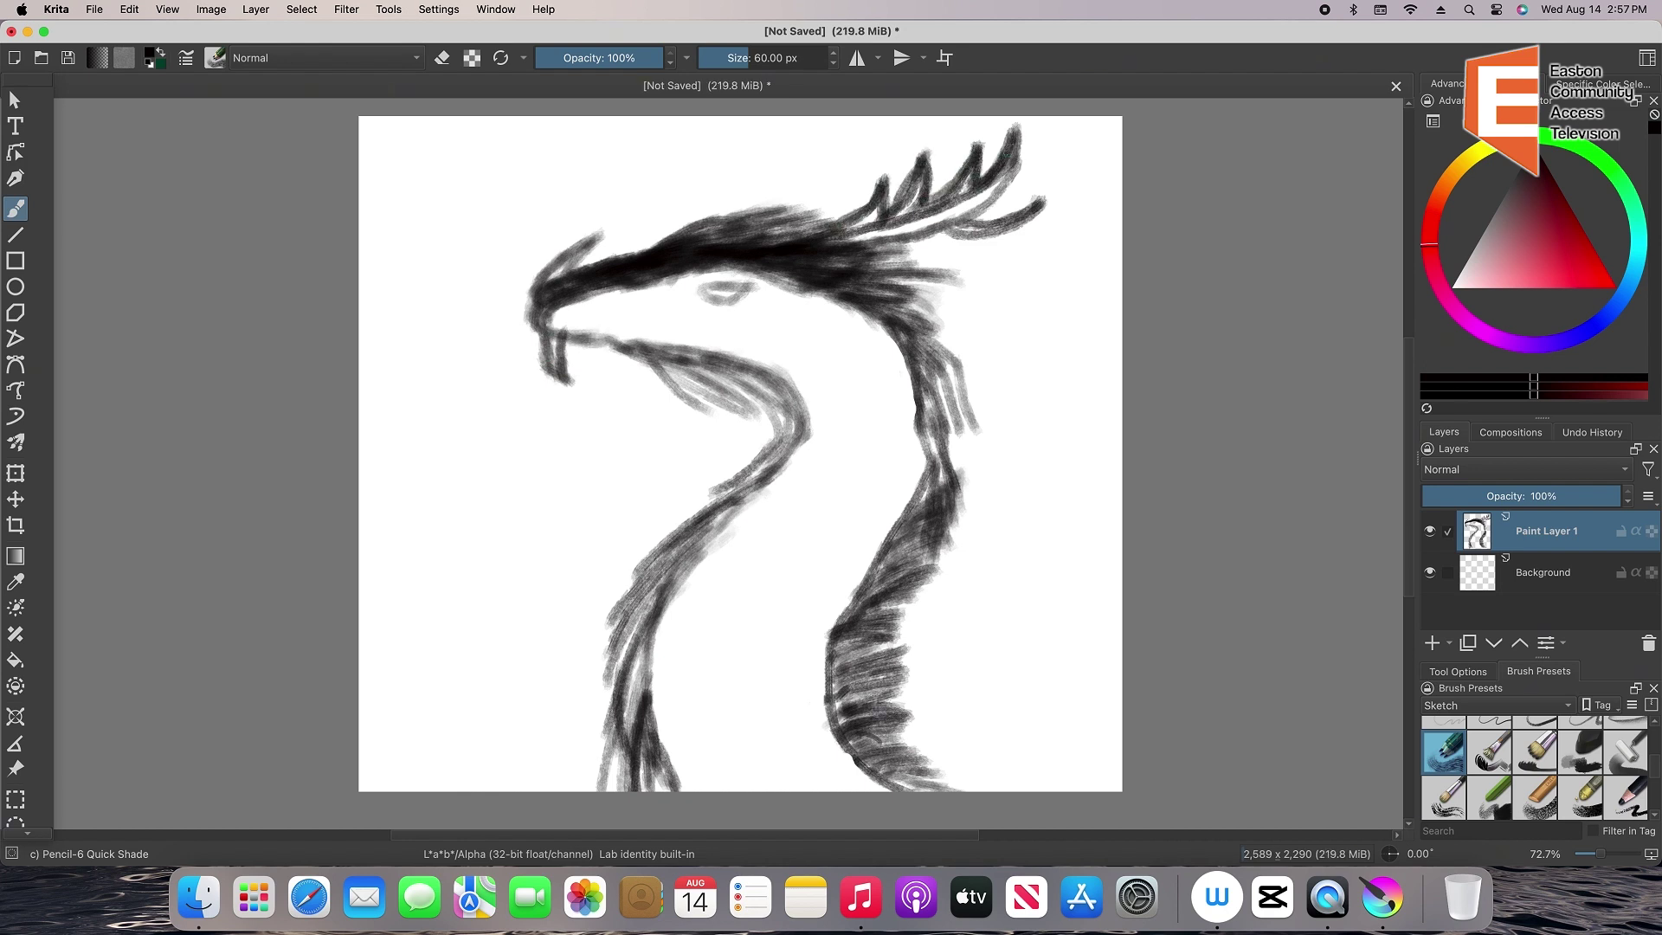
pyautogui.moveTo(959, 222); pyautogui.dragTo(1042, 197)
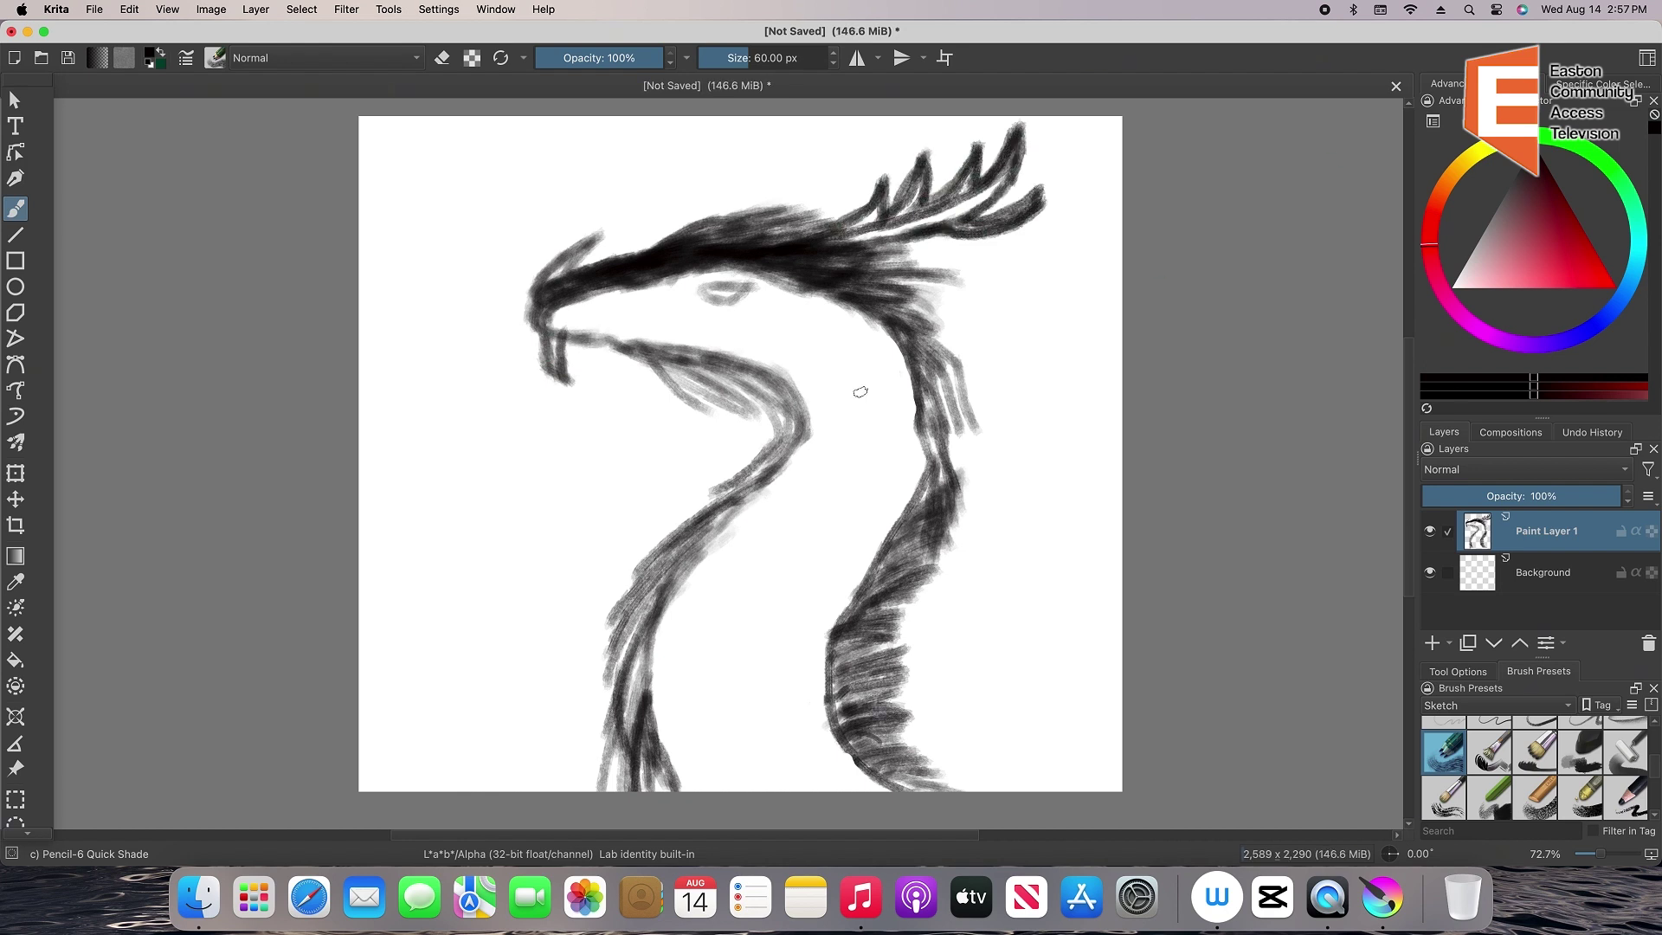
# Choose the Charcoal Rock Soft brush and add a new paint layer beneath the sketch layer
pyautogui.press('/')
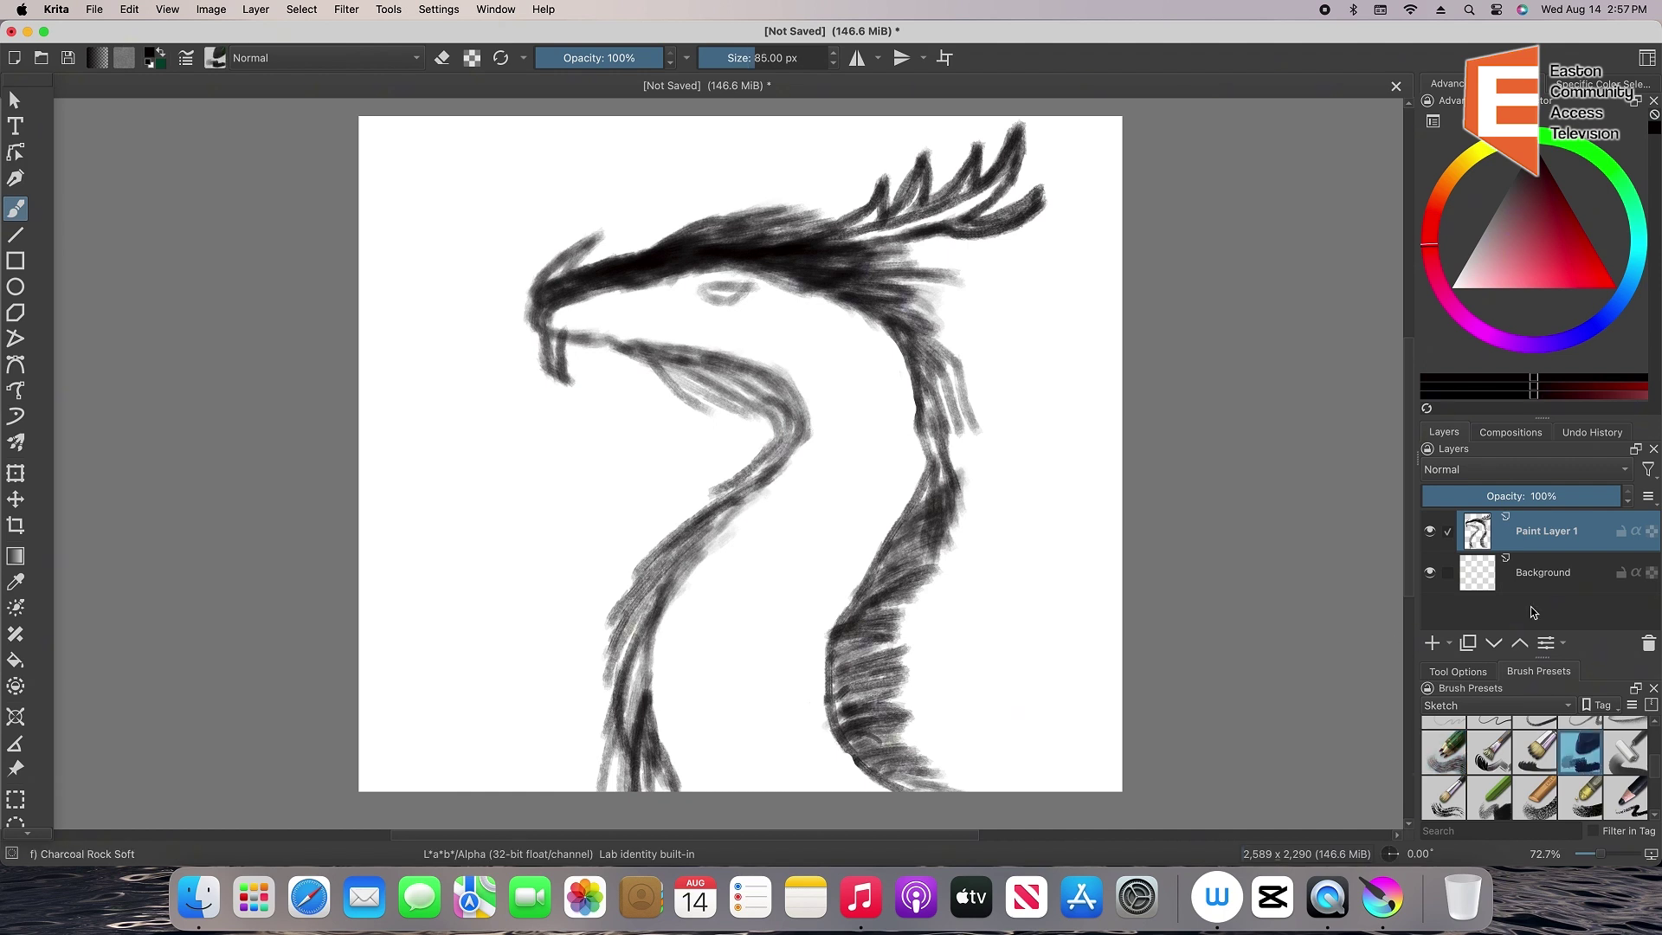
pyautogui.click(1431, 643)
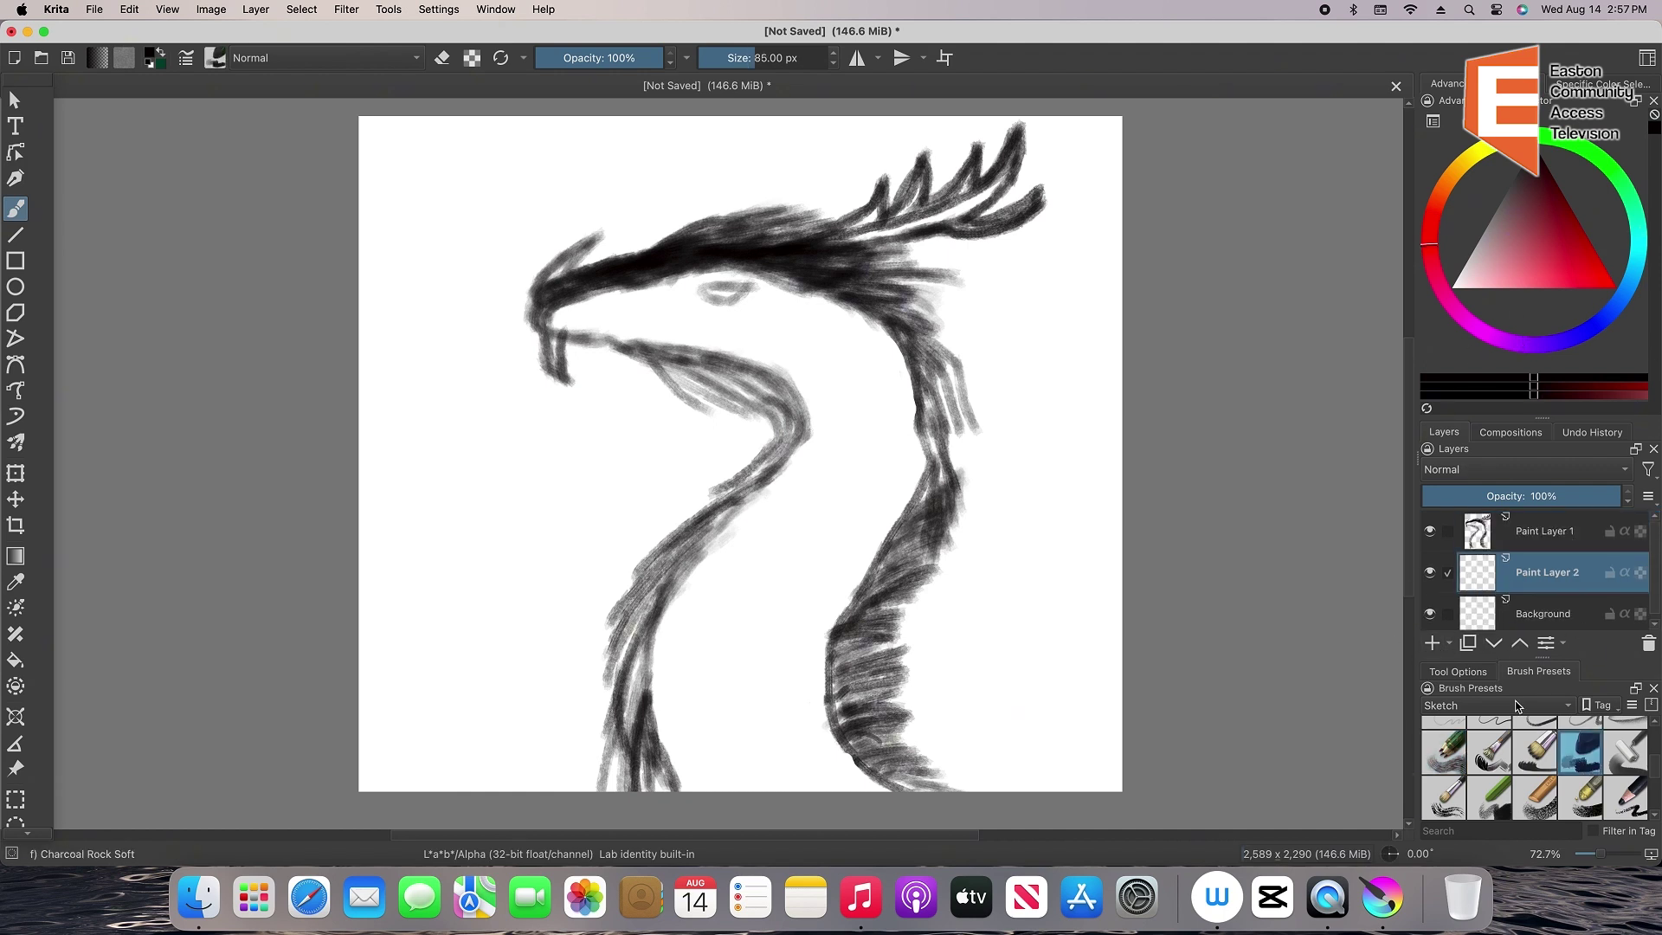
# Paint the head and neck in pale blue shades and the base of the neck in a stronger mid blue
pyautogui.moveTo(1632, 248); pyautogui.dragTo(1597, 322)
pyautogui.click(1471, 288)
pyautogui.moveTo(688, 779)
pyautogui.mouseDown()
pyautogui.moveTo(793, 795)
pyautogui.moveTo(766, 796)
pyautogui.moveTo(840, 791)
pyautogui.moveTo(848, 774)
pyautogui.moveTo(674, 747)
pyautogui.moveTo(707, 655)
pyautogui.moveTo(806, 799)
pyautogui.moveTo(853, 773)
pyautogui.moveTo(812, 688)
pyautogui.moveTo(796, 744)
pyautogui.moveTo(692, 658)
pyautogui.moveTo(669, 695)
pyautogui.moveTo(688, 582)
pyautogui.moveTo(718, 568)
pyautogui.moveTo(753, 563)
pyautogui.moveTo(763, 665)
pyautogui.moveTo(815, 639)
pyautogui.moveTo(789, 655)
pyautogui.moveTo(810, 637)
pyautogui.moveTo(793, 605)
pyautogui.moveTo(739, 552)
pyautogui.moveTo(706, 561)
pyautogui.moveTo(744, 520)
pyautogui.moveTo(802, 479)
pyautogui.moveTo(807, 540)
pyautogui.moveTo(864, 515)
pyautogui.moveTo(847, 585)
pyautogui.moveTo(902, 491)
pyautogui.moveTo(895, 462)
pyautogui.moveTo(765, 494)
pyautogui.moveTo(832, 434)
pyautogui.moveTo(891, 441)
pyautogui.moveTo(891, 366)
pyautogui.moveTo(830, 398)
pyautogui.mouseUp()
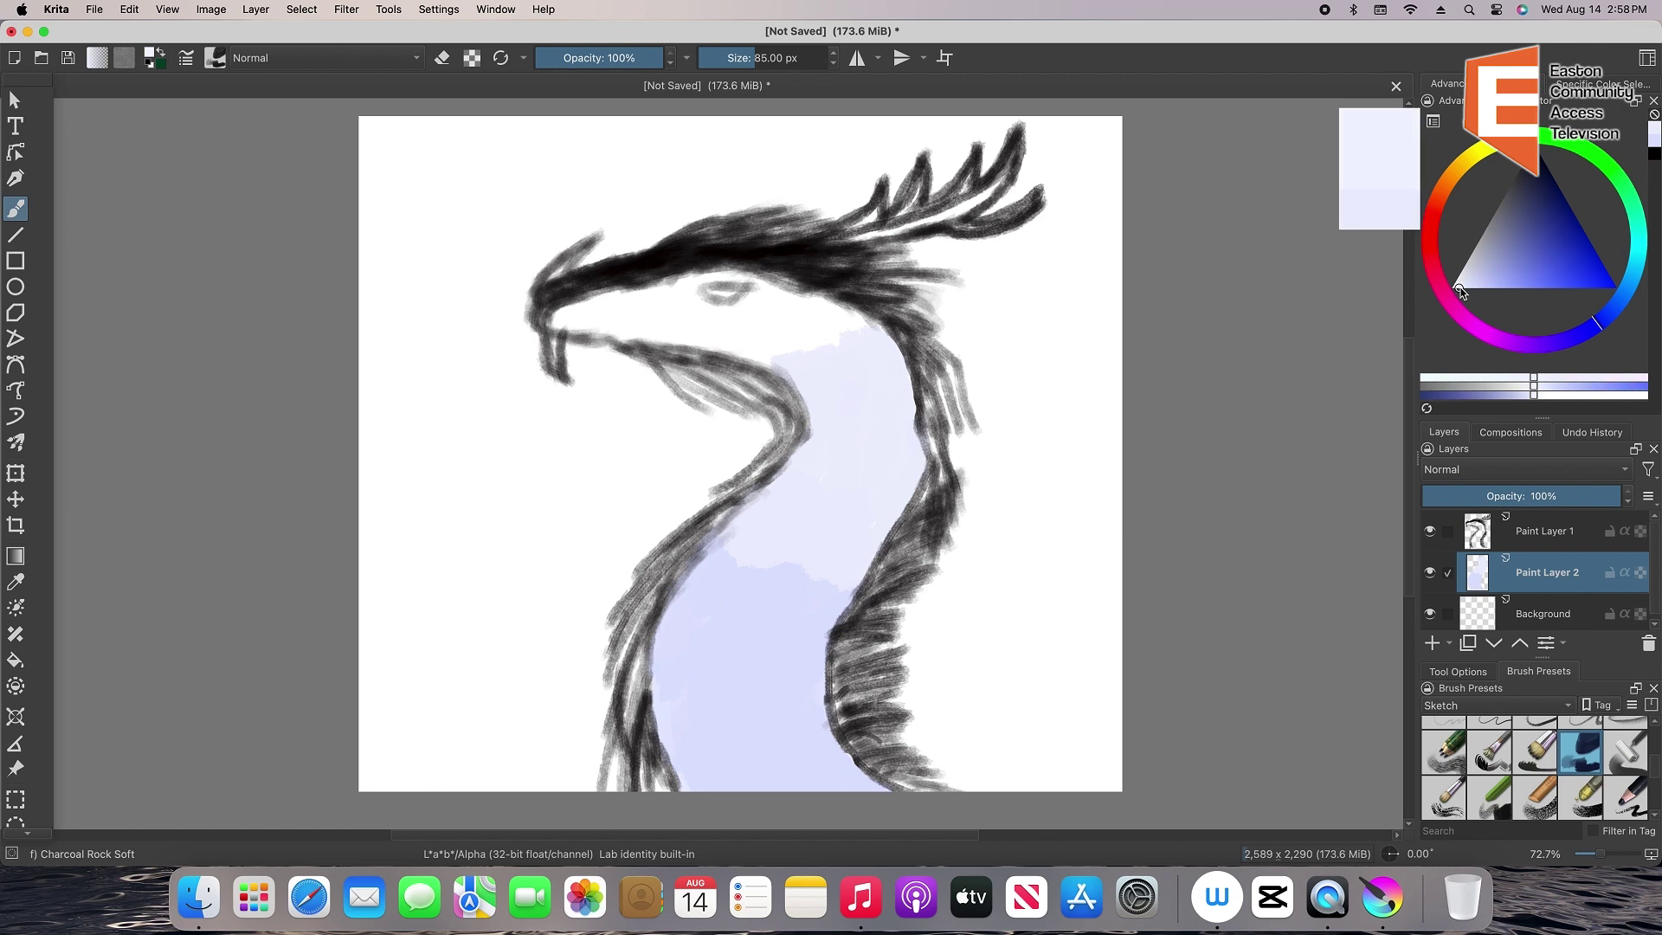
pyautogui.moveTo(743, 353)
pyautogui.mouseDown()
pyautogui.moveTo(788, 347)
pyautogui.moveTo(759, 307)
pyautogui.moveTo(786, 347)
pyautogui.moveTo(834, 311)
pyautogui.moveTo(727, 346)
pyautogui.moveTo(558, 325)
pyautogui.moveTo(665, 280)
pyautogui.moveTo(813, 299)
pyautogui.moveTo(636, 321)
pyautogui.mouseUp()
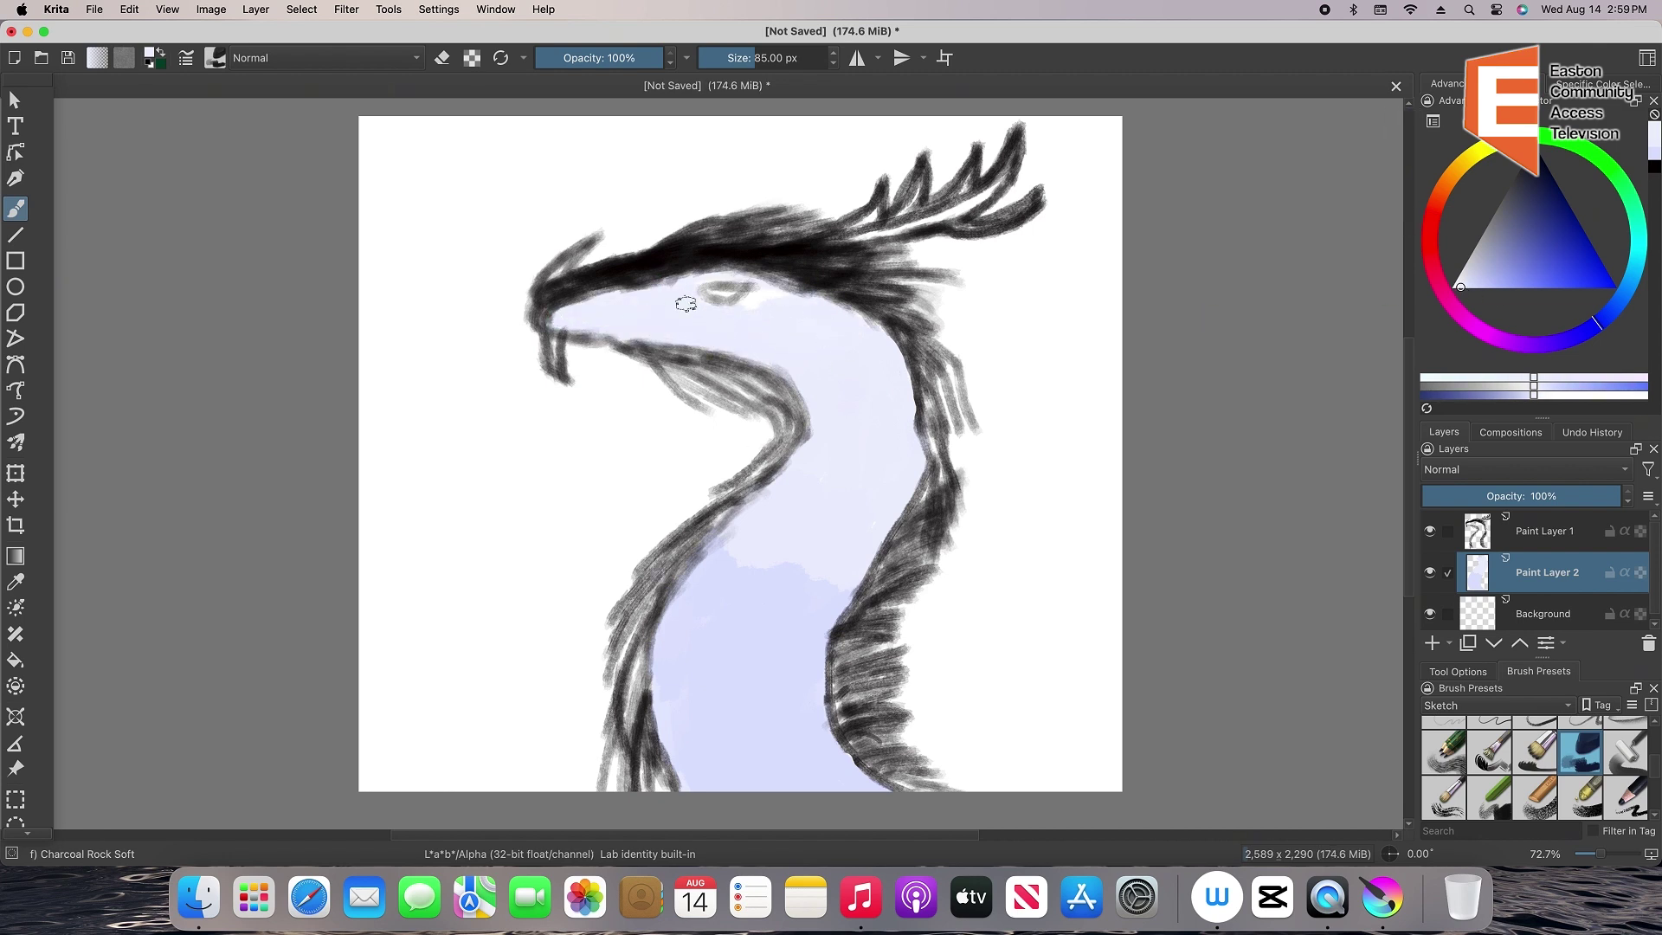
pyautogui.click(1534, 287)
pyautogui.moveTo(679, 766)
pyautogui.mouseDown()
pyautogui.moveTo(866, 766)
pyautogui.moveTo(819, 729)
pyautogui.moveTo(693, 723)
pyautogui.mouseUp()
# Blend the neck's blue shades into a smooth gradient using the Blender Textured Soft brush at 142.48 px
pyautogui.click(1495, 706)
pyautogui.click(1433, 531)
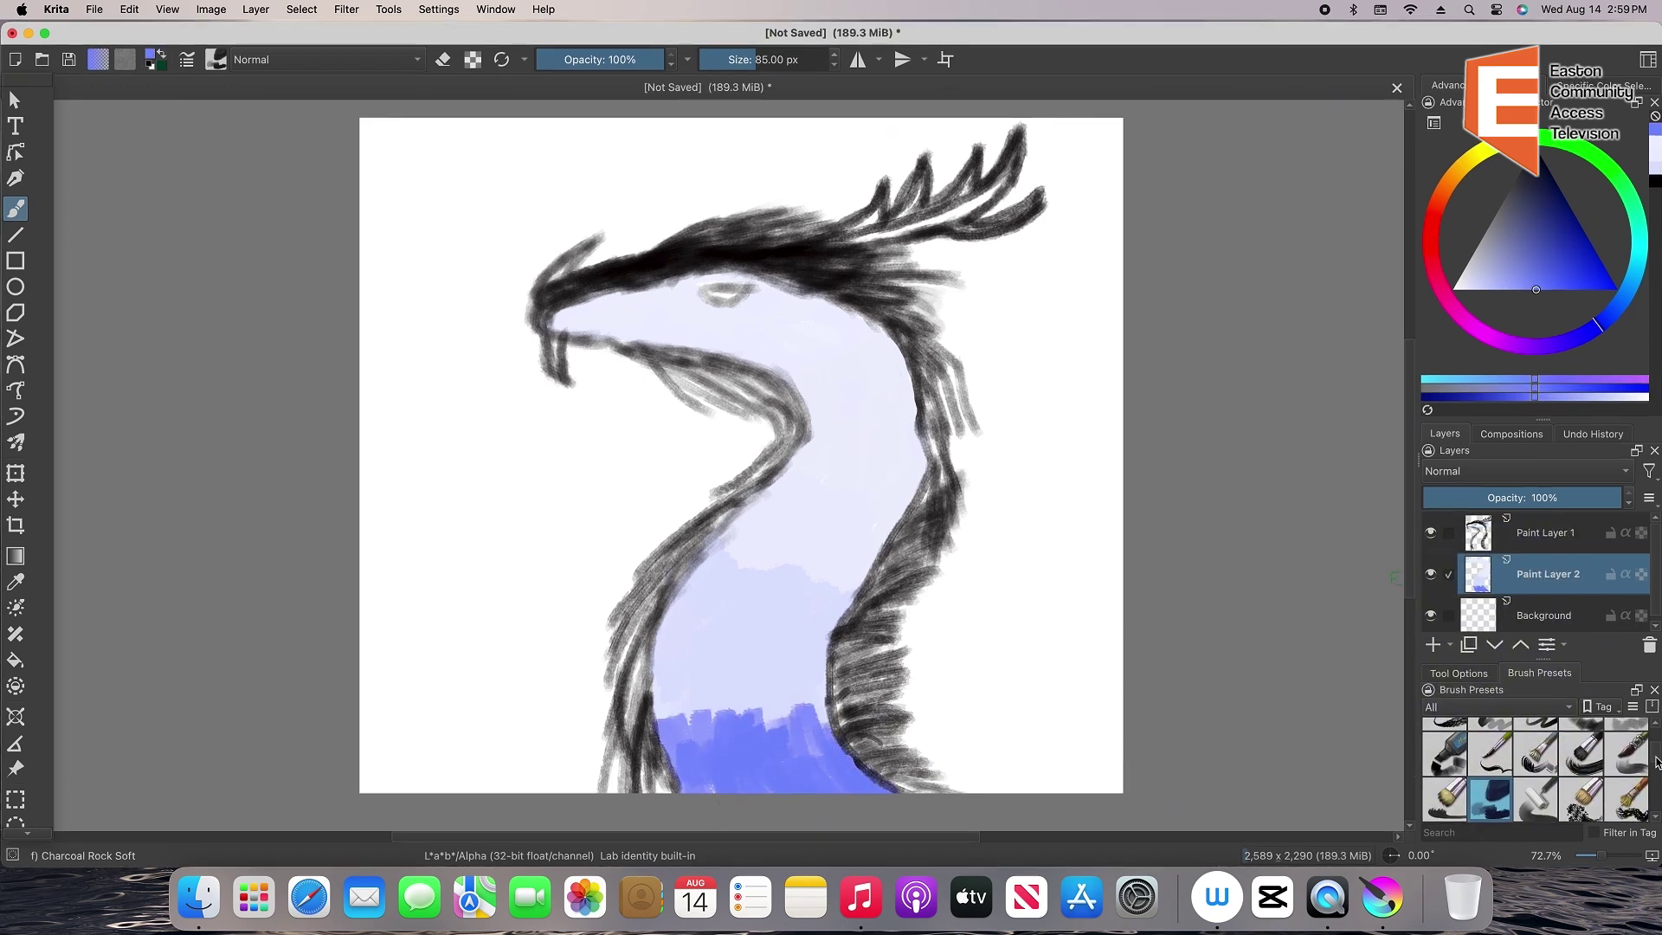
pyautogui.scroll(-3, 1536, 770)
pyautogui.click(1536, 798)
pyautogui.click(766, 60)
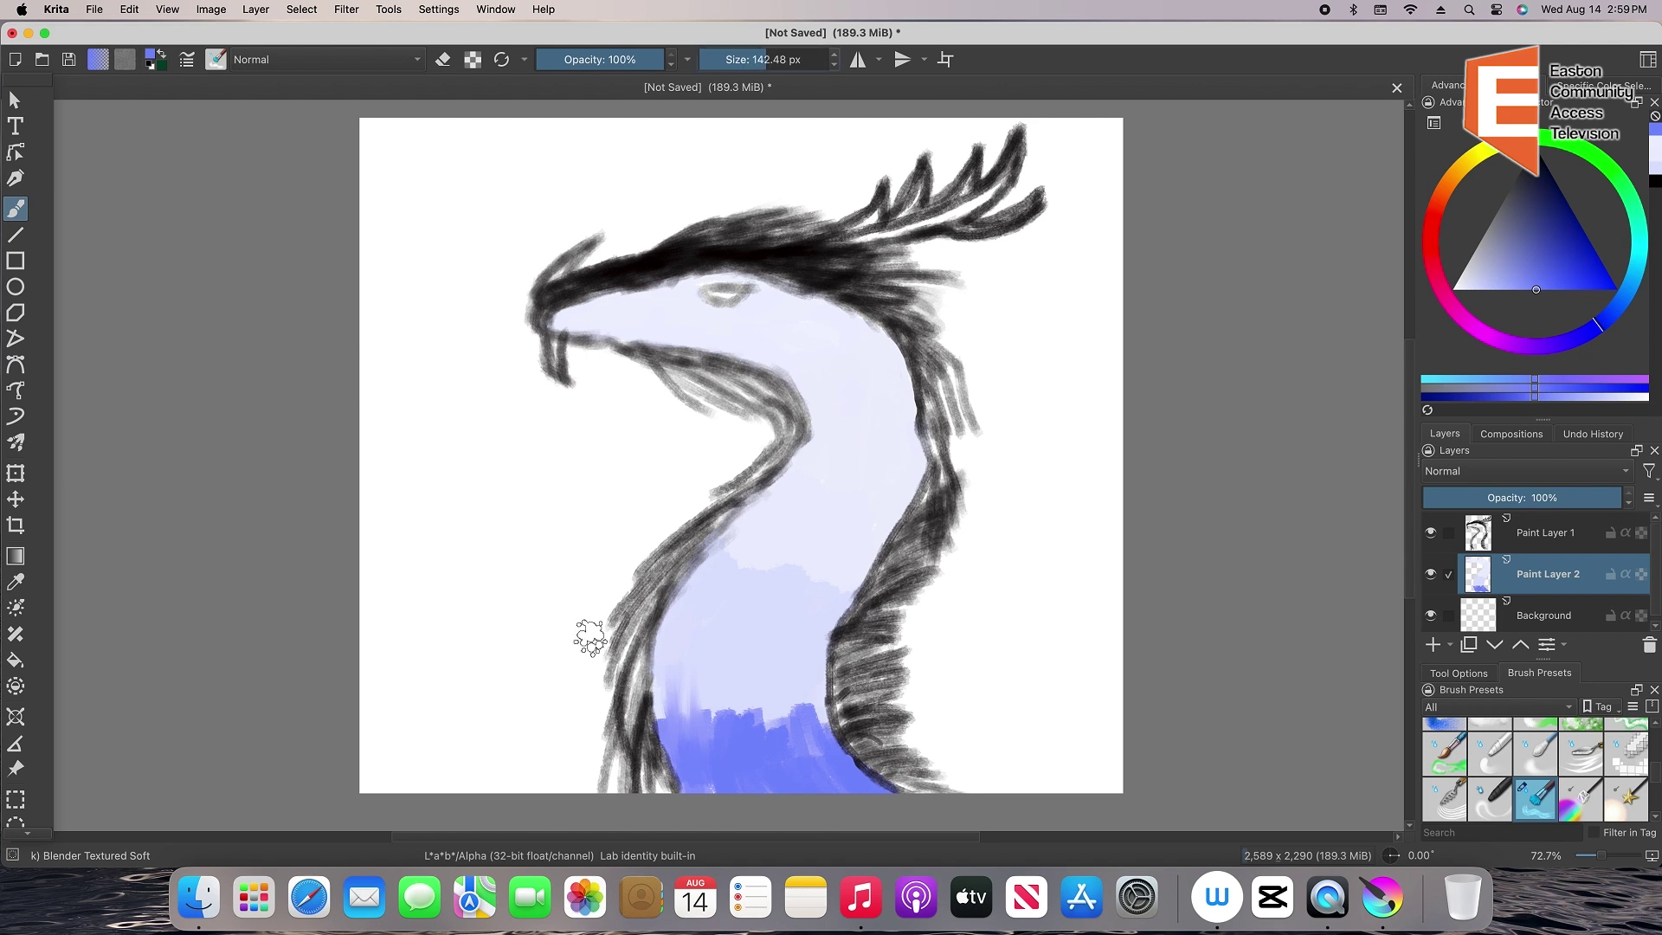
pyautogui.moveTo(668, 714)
pyautogui.mouseDown()
pyautogui.moveTo(732, 742)
pyautogui.moveTo(805, 729)
pyautogui.moveTo(718, 776)
pyautogui.moveTo(684, 610)
pyautogui.mouseUp()
pyautogui.moveTo(759, 538)
pyautogui.mouseDown()
pyautogui.moveTo(786, 669)
pyautogui.moveTo(873, 547)
pyautogui.mouseUp()
pyautogui.moveTo(668, 727)
pyautogui.mouseDown()
pyautogui.moveTo(728, 776)
pyautogui.moveTo(791, 765)
pyautogui.moveTo(849, 790)
pyautogui.moveTo(729, 617)
pyautogui.moveTo(754, 534)
pyautogui.moveTo(770, 729)
pyautogui.mouseUp()
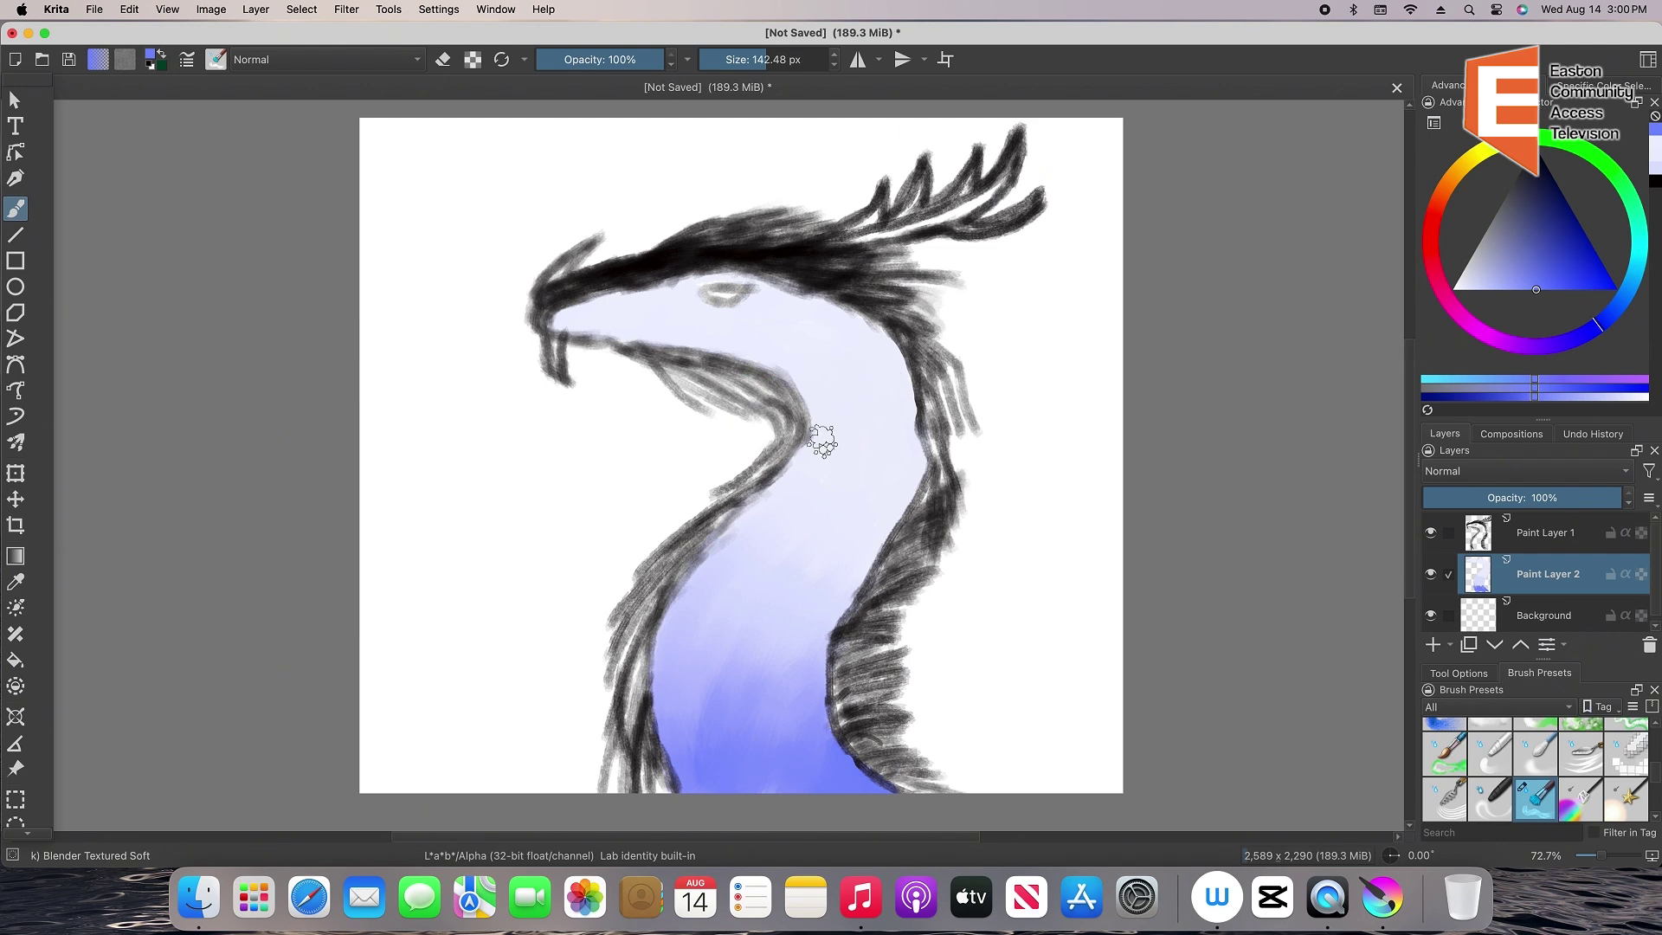
pyautogui.moveTo(729, 566); pyautogui.dragTo(759, 749)
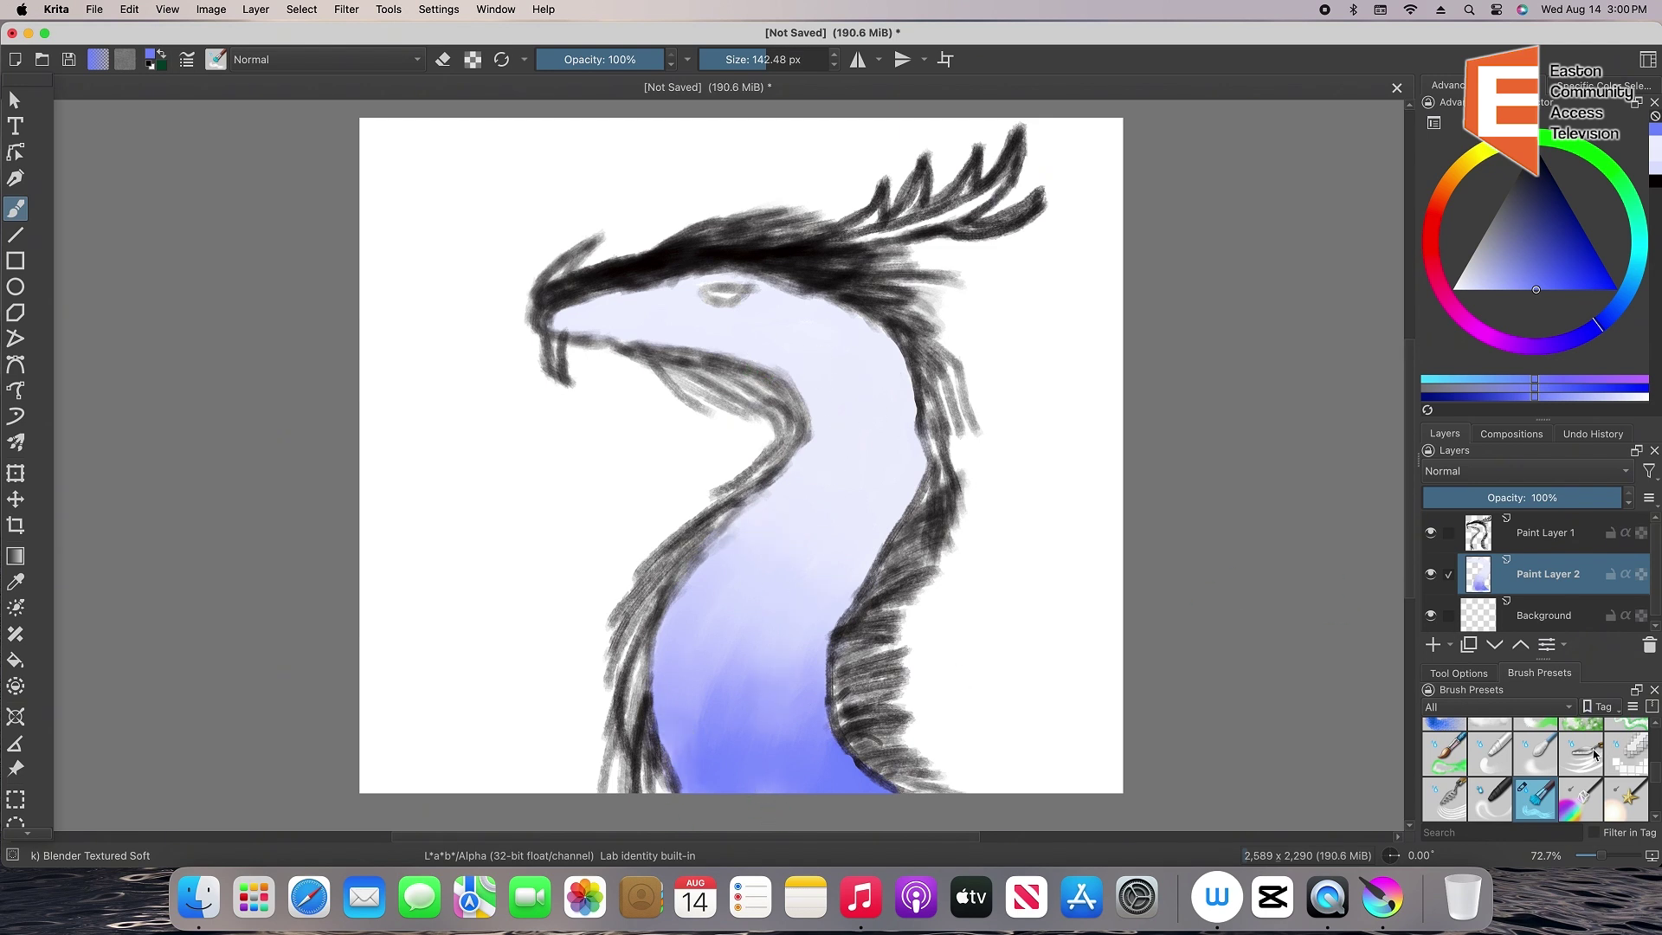
# With the Charcoal Rock Soft brush, paint the fur under the jaw and along the front of the neck dark navy blue
pyautogui.scroll(-10, 1594, 754)
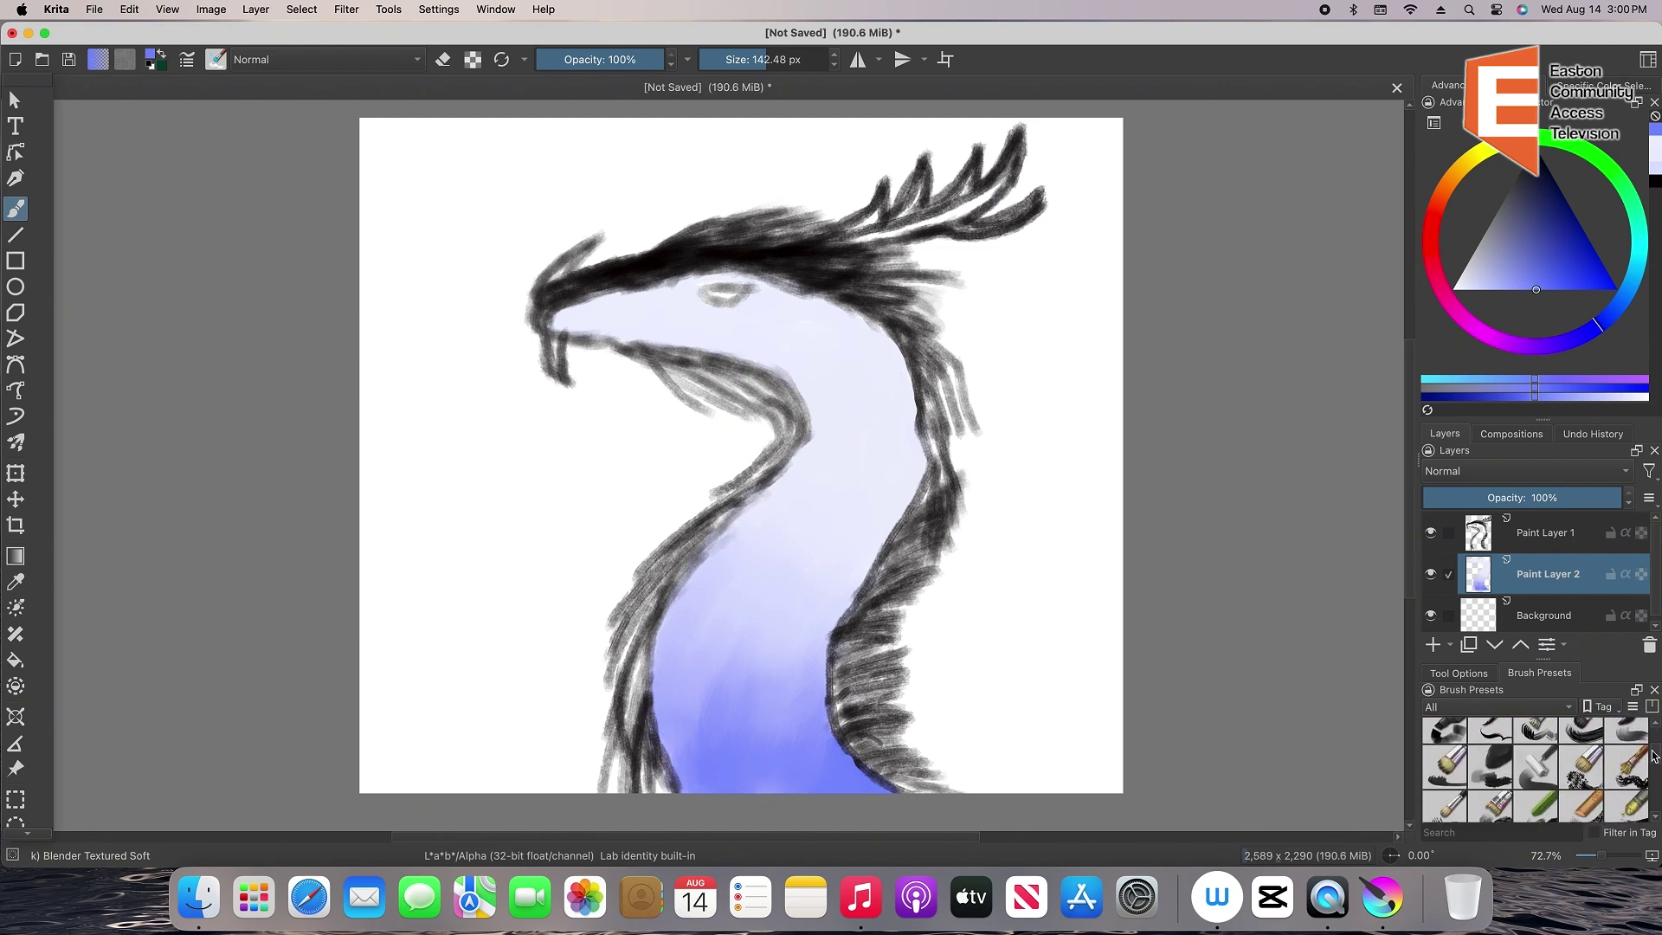
pyautogui.click(1491, 767)
pyautogui.click(1453, 186)
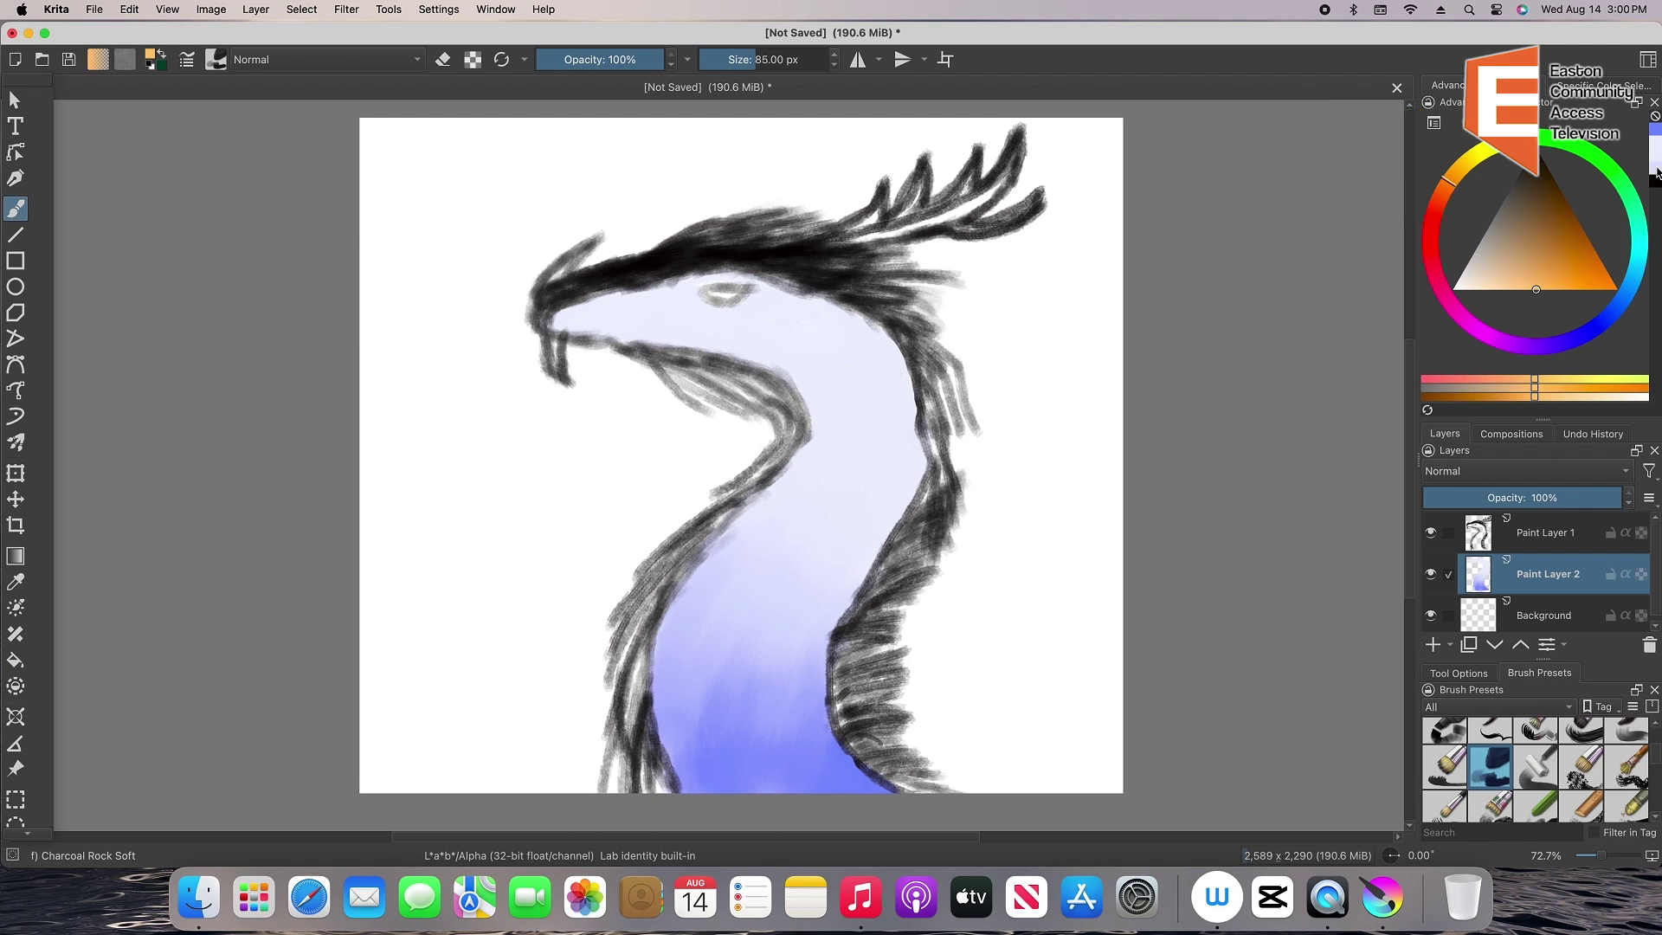
pyautogui.keyDown('ctrl'); pyautogui.click(748, 501); pyautogui.keyUp('ctrl')
pyautogui.click(1557, 188)
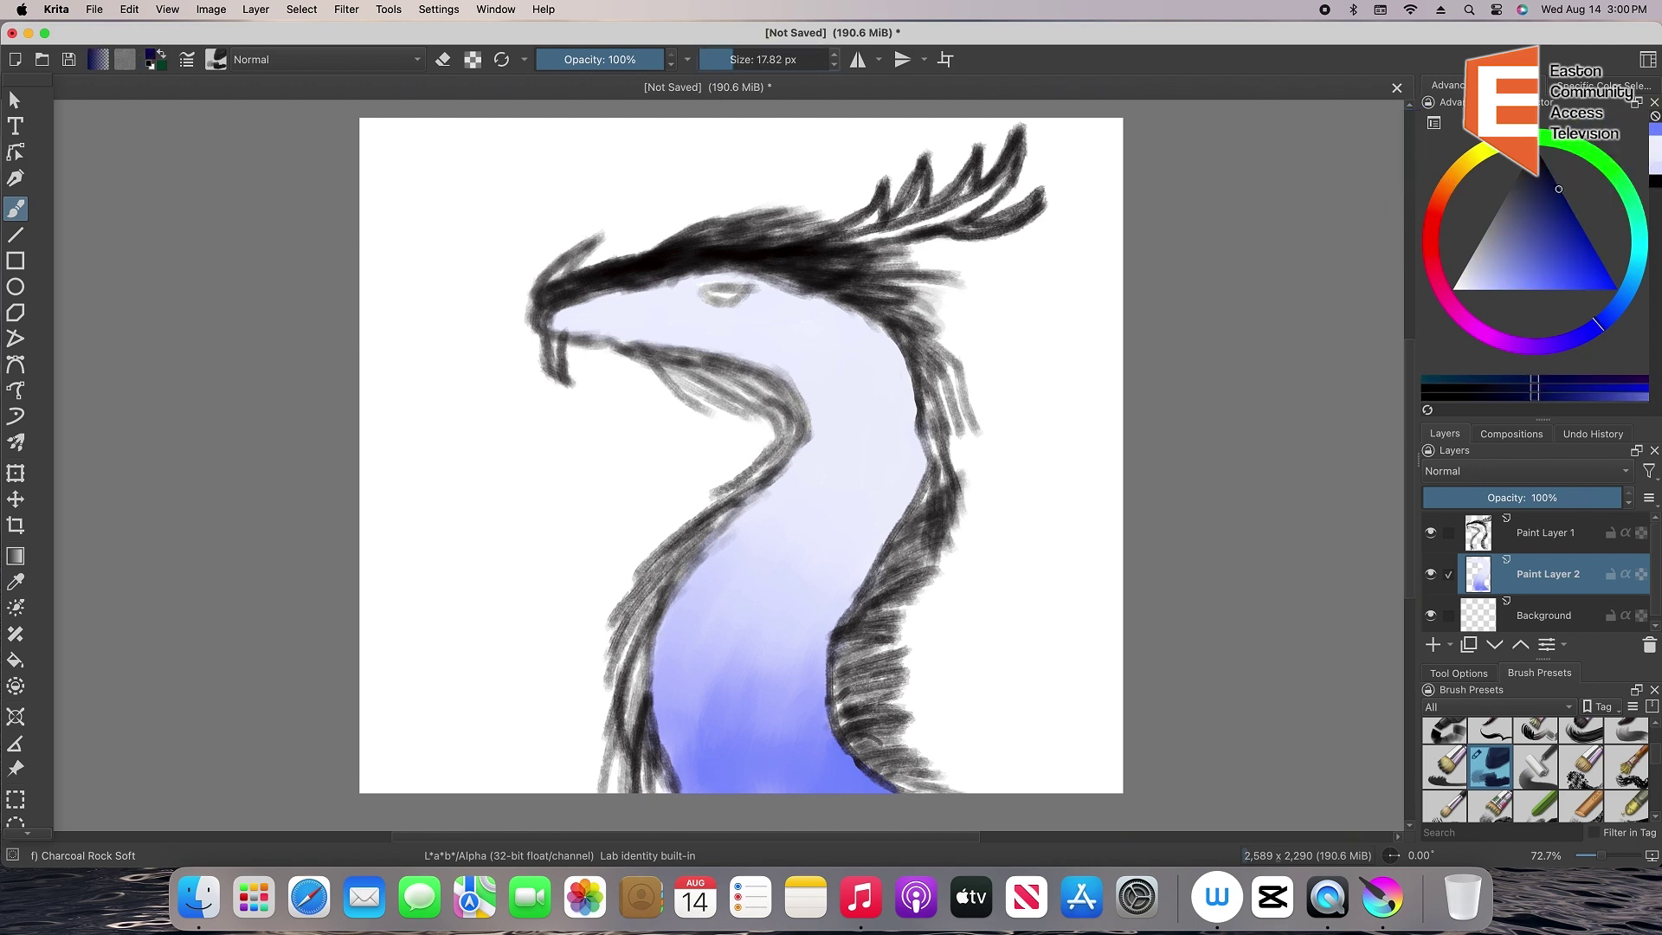
pyautogui.moveTo(662, 363)
pyautogui.mouseDown()
pyautogui.moveTo(727, 396)
pyautogui.moveTo(762, 384)
pyautogui.moveTo(783, 457)
pyautogui.mouseUp()
pyautogui.moveTo(699, 388)
pyautogui.mouseDown()
pyautogui.moveTo(723, 431)
pyautogui.moveTo(744, 411)
pyautogui.moveTo(788, 459)
pyautogui.moveTo(619, 591)
pyautogui.mouseUp()
pyautogui.moveTo(665, 540)
pyautogui.mouseDown()
pyautogui.moveTo(640, 596)
pyautogui.moveTo(658, 803)
pyautogui.moveTo(623, 807)
pyautogui.moveTo(606, 644)
pyautogui.mouseUp()
pyautogui.moveTo(611, 344)
pyautogui.mouseDown()
pyautogui.moveTo(706, 362)
pyautogui.moveTo(678, 394)
pyautogui.mouseUp()
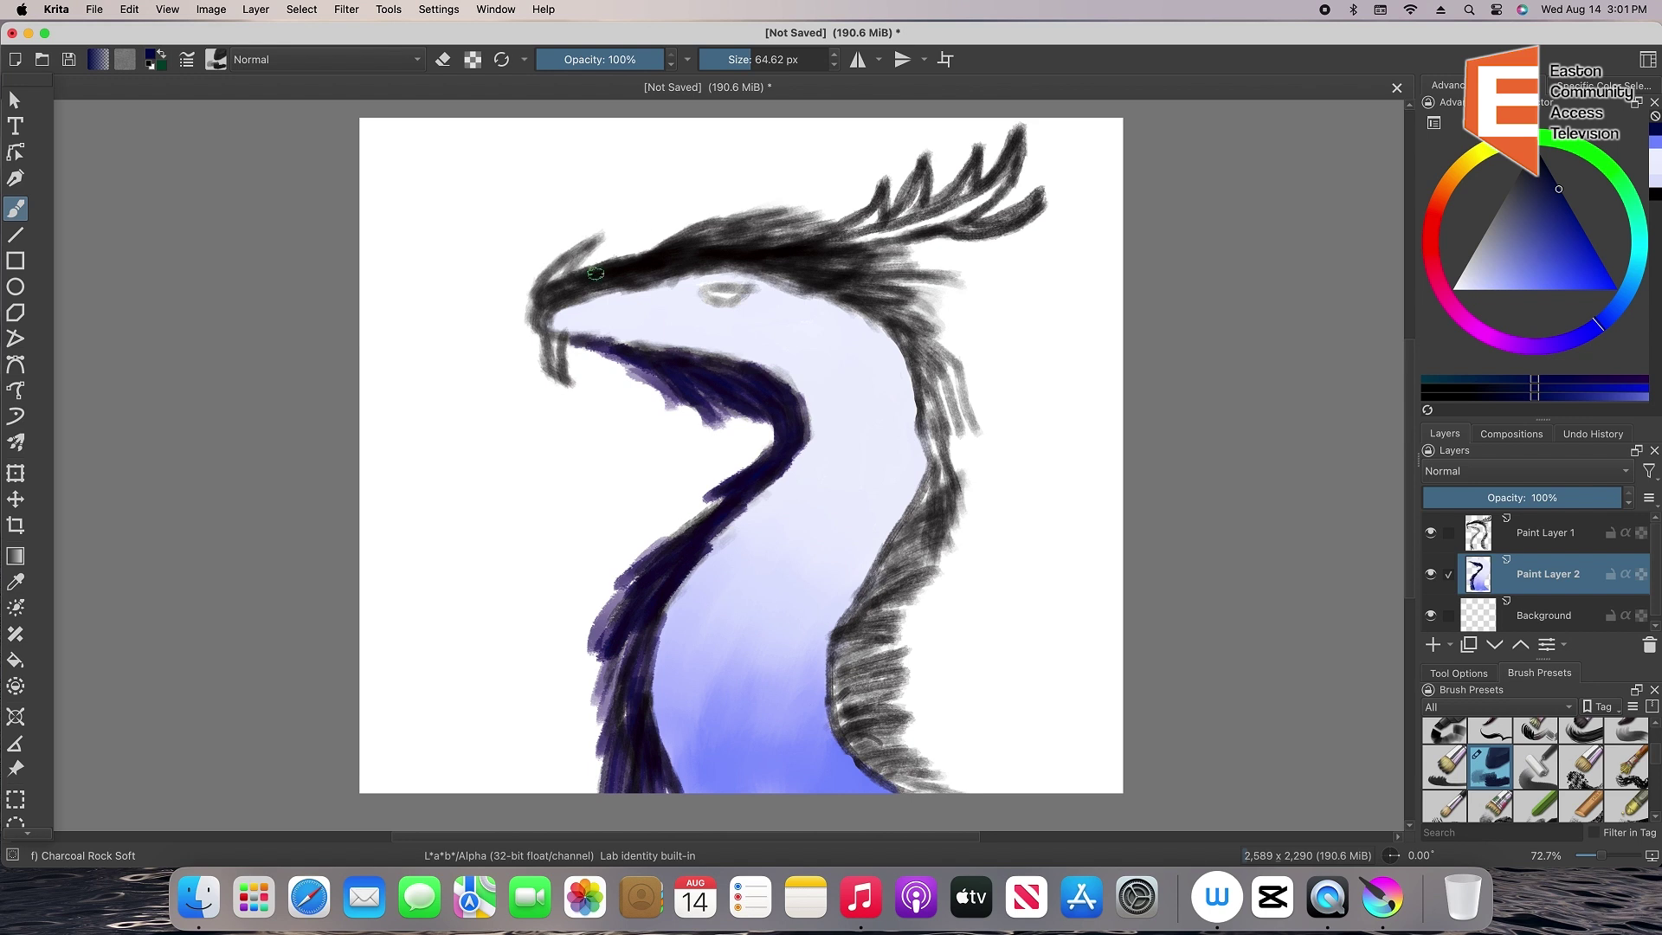
# Paint the mane over the crown and the fur down the back of the neck in the same dark navy blue
pyautogui.moveTo(596, 273)
pyautogui.mouseDown()
pyautogui.moveTo(736, 222)
pyautogui.moveTo(761, 243)
pyautogui.moveTo(765, 222)
pyautogui.moveTo(822, 278)
pyautogui.moveTo(884, 262)
pyautogui.moveTo(901, 288)
pyautogui.moveTo(865, 315)
pyautogui.moveTo(955, 282)
pyautogui.moveTo(923, 308)
pyautogui.moveTo(917, 390)
pyautogui.moveTo(965, 444)
pyautogui.moveTo(945, 426)
pyautogui.moveTo(949, 487)
pyautogui.moveTo(909, 541)
pyautogui.mouseUp()
pyautogui.moveTo(974, 789)
pyautogui.mouseDown()
pyautogui.moveTo(951, 757)
pyautogui.moveTo(897, 768)
pyautogui.moveTo(879, 744)
pyautogui.moveTo(890, 702)
pyautogui.moveTo(842, 697)
pyautogui.moveTo(867, 681)
pyautogui.moveTo(864, 573)
pyautogui.moveTo(950, 554)
pyautogui.moveTo(925, 547)
pyautogui.moveTo(928, 501)
pyautogui.moveTo(978, 490)
pyautogui.moveTo(938, 496)
pyautogui.moveTo(965, 463)
pyautogui.mouseUp()
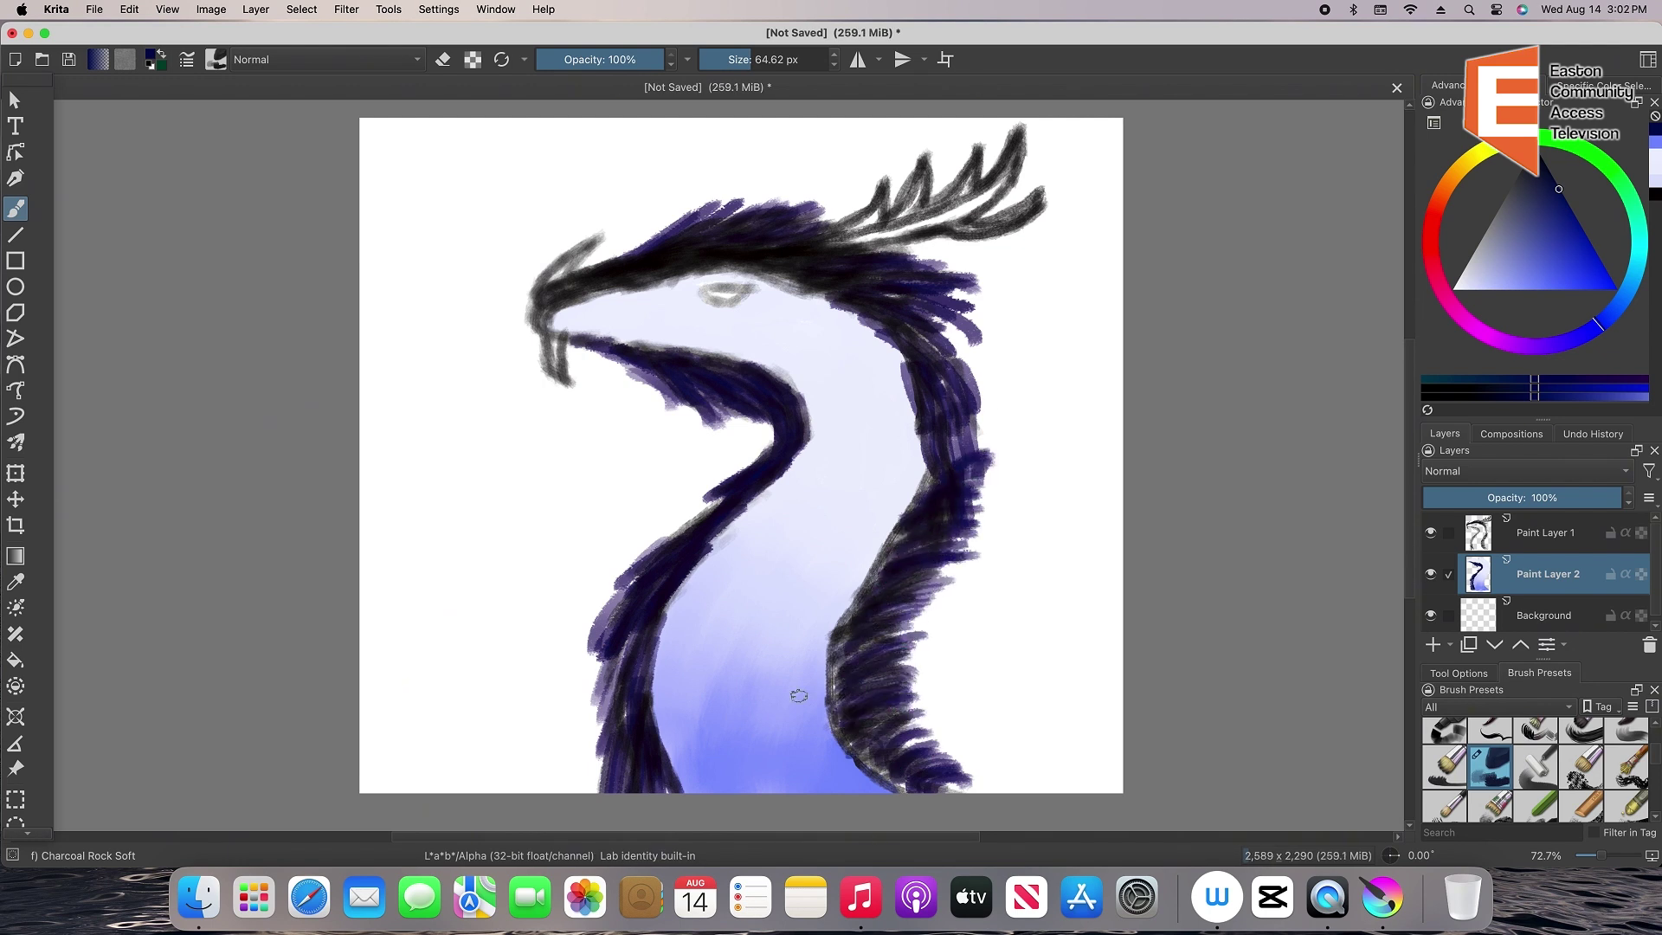
# Blend the dark fur along the back of the neck and over the crown with the Blender Textured Soft brush at 88.64 px
pyautogui.scroll(-10, 1536, 779)
pyautogui.click(1536, 803)
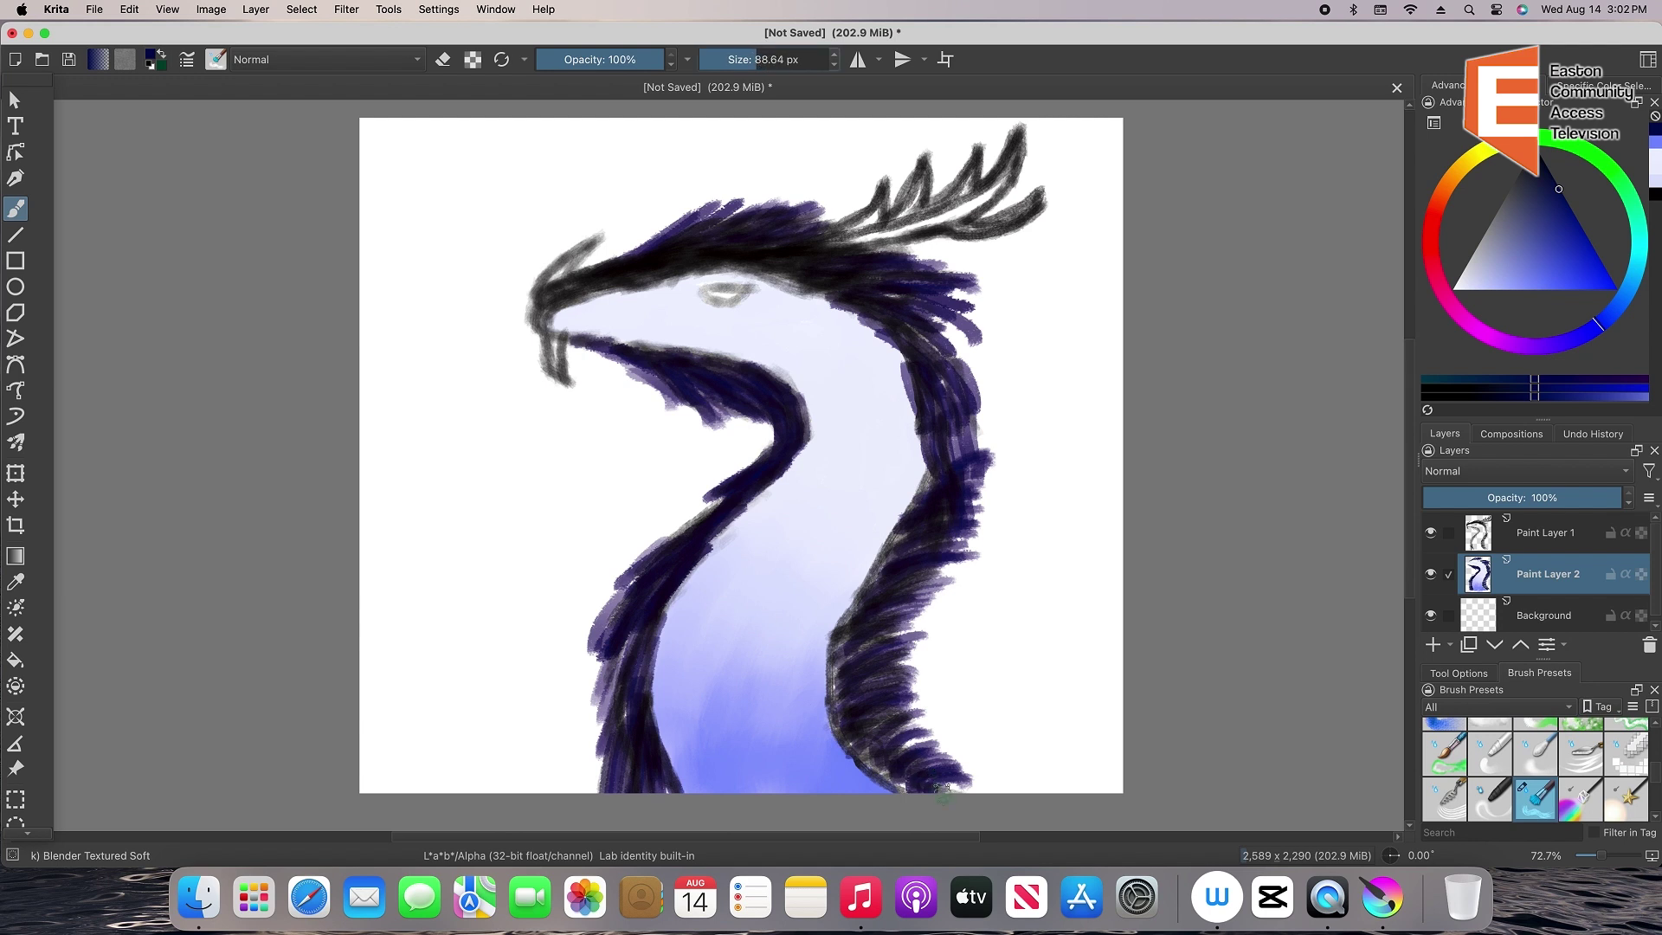
pyautogui.moveTo(943, 790)
pyautogui.mouseDown()
pyautogui.moveTo(896, 727)
pyautogui.moveTo(915, 539)
pyautogui.moveTo(939, 506)
pyautogui.moveTo(879, 426)
pyautogui.moveTo(997, 407)
pyautogui.moveTo(935, 373)
pyautogui.moveTo(960, 337)
pyautogui.moveTo(918, 295)
pyautogui.moveTo(854, 271)
pyautogui.moveTo(905, 251)
pyautogui.mouseUp()
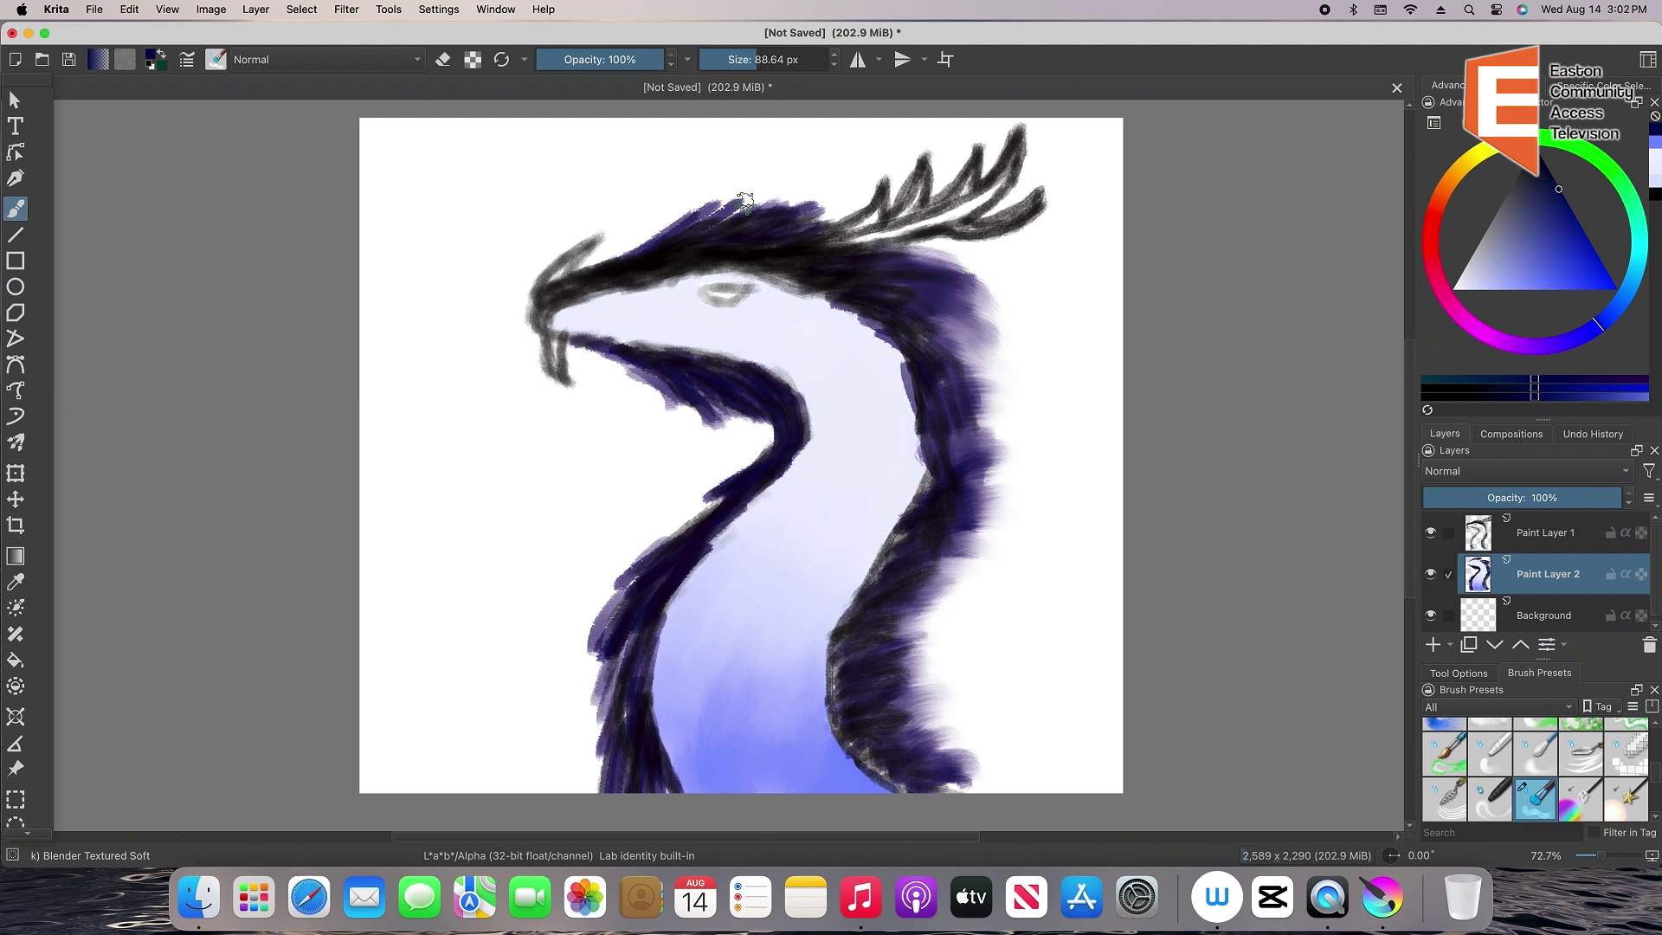
pyautogui.moveTo(745, 201)
pyautogui.mouseDown()
pyautogui.moveTo(640, 227)
pyautogui.moveTo(811, 195)
pyautogui.mouseUp()
pyautogui.moveTo(642, 240); pyautogui.dragTo(920, 271)
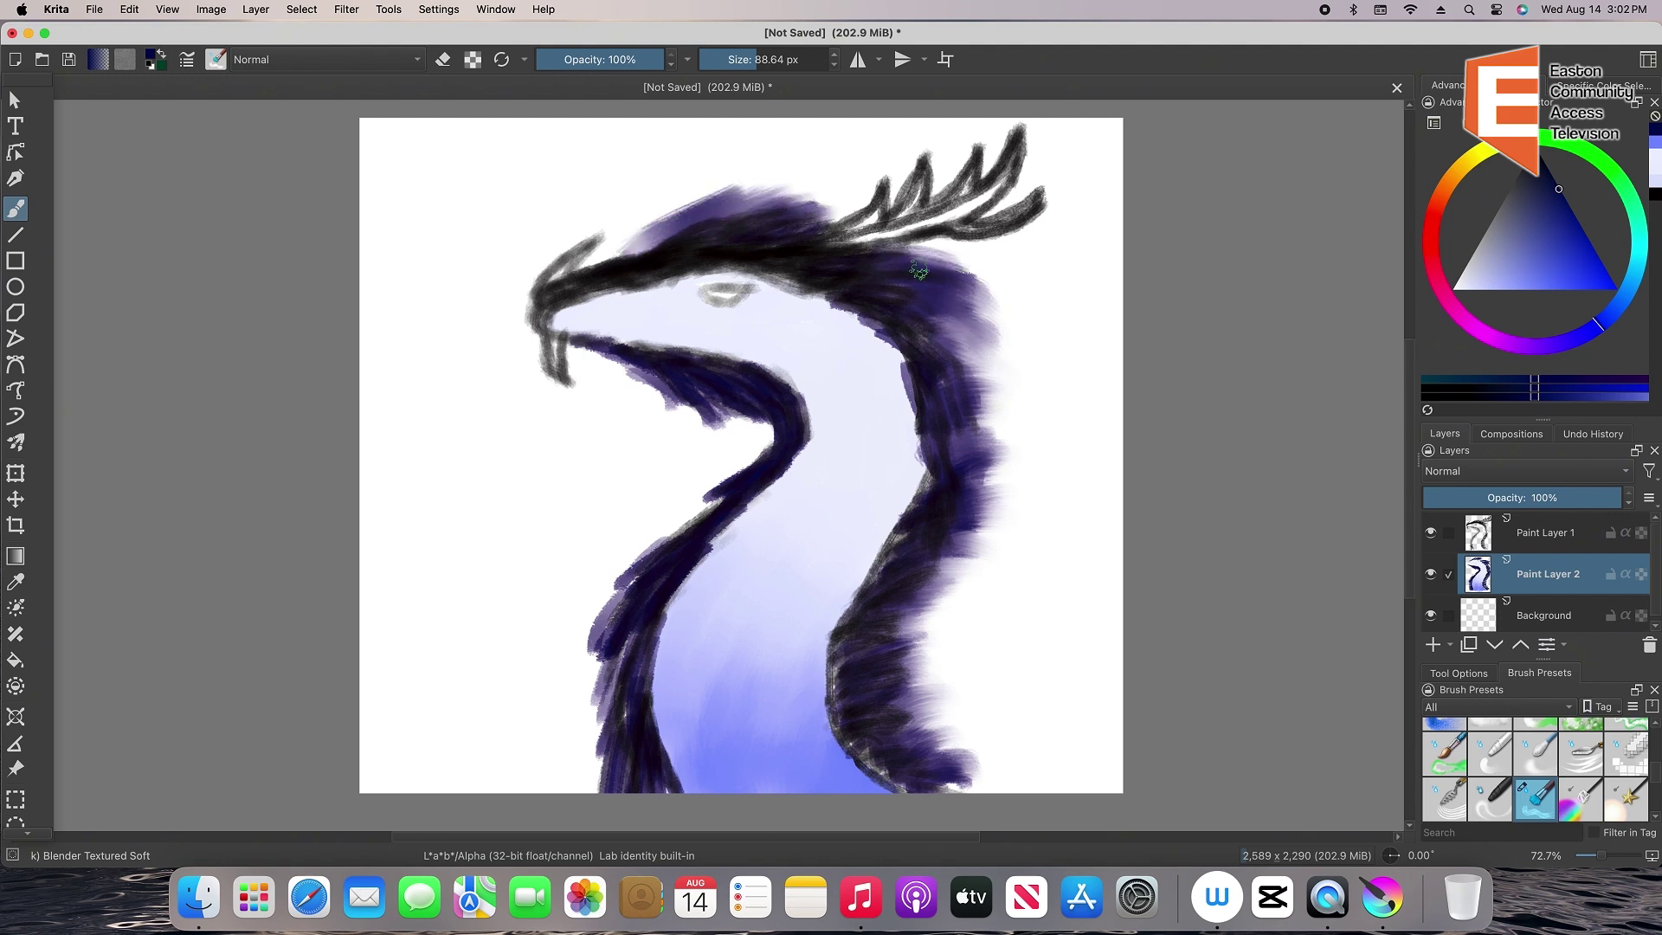
pyautogui.moveTo(872, 763); pyautogui.dragTo(925, 507)
# Add a paint layer above Paint Layer 2 and spray dark navy speckles along the back of the neck with the Texture Spray brush
pyautogui.moveTo(1653, 777); pyautogui.dragTo(1652, 797)
pyautogui.click(1435, 646)
pyautogui.click(1581, 778)
pyautogui.click(770, 60)
pyautogui.moveTo(882, 763); pyautogui.dragTo(865, 851)
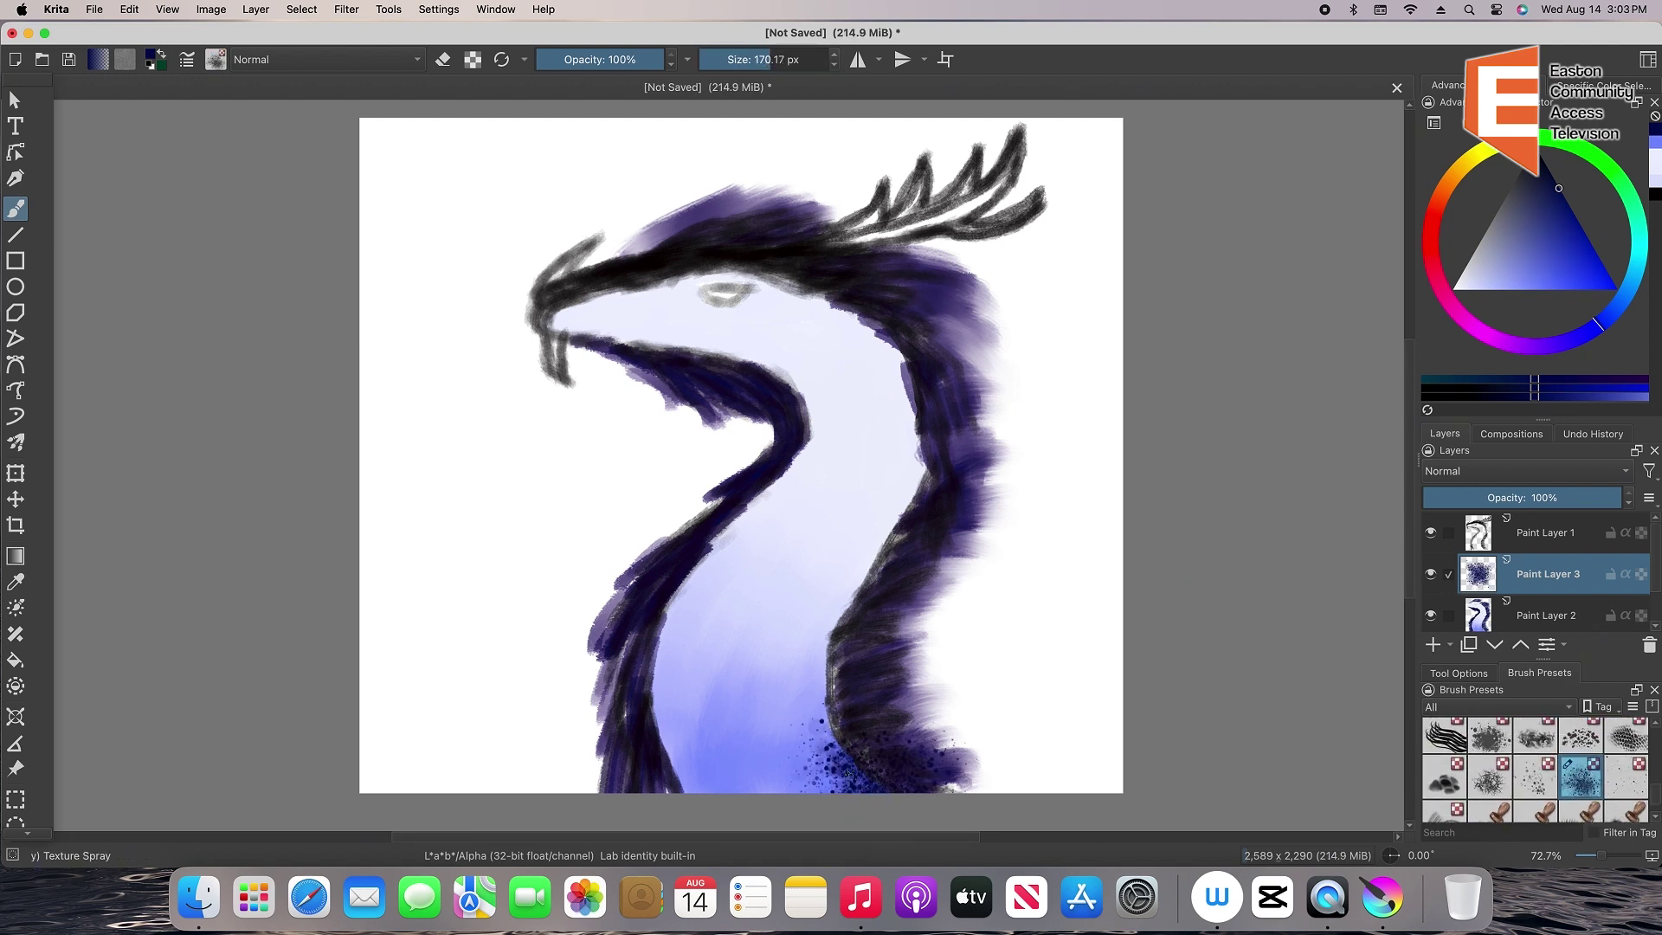
pyautogui.moveTo(848, 771)
pyautogui.mouseDown()
pyautogui.moveTo(844, 558)
pyautogui.moveTo(905, 450)
pyautogui.moveTo(857, 303)
pyautogui.moveTo(844, 571)
pyautogui.mouseUp()
# Set the Texture Spray brush to 96.46 px and deepen the speckled band along the back of the neck with near-black navy
pyautogui.click(750, 59)
pyautogui.click(755, 58)
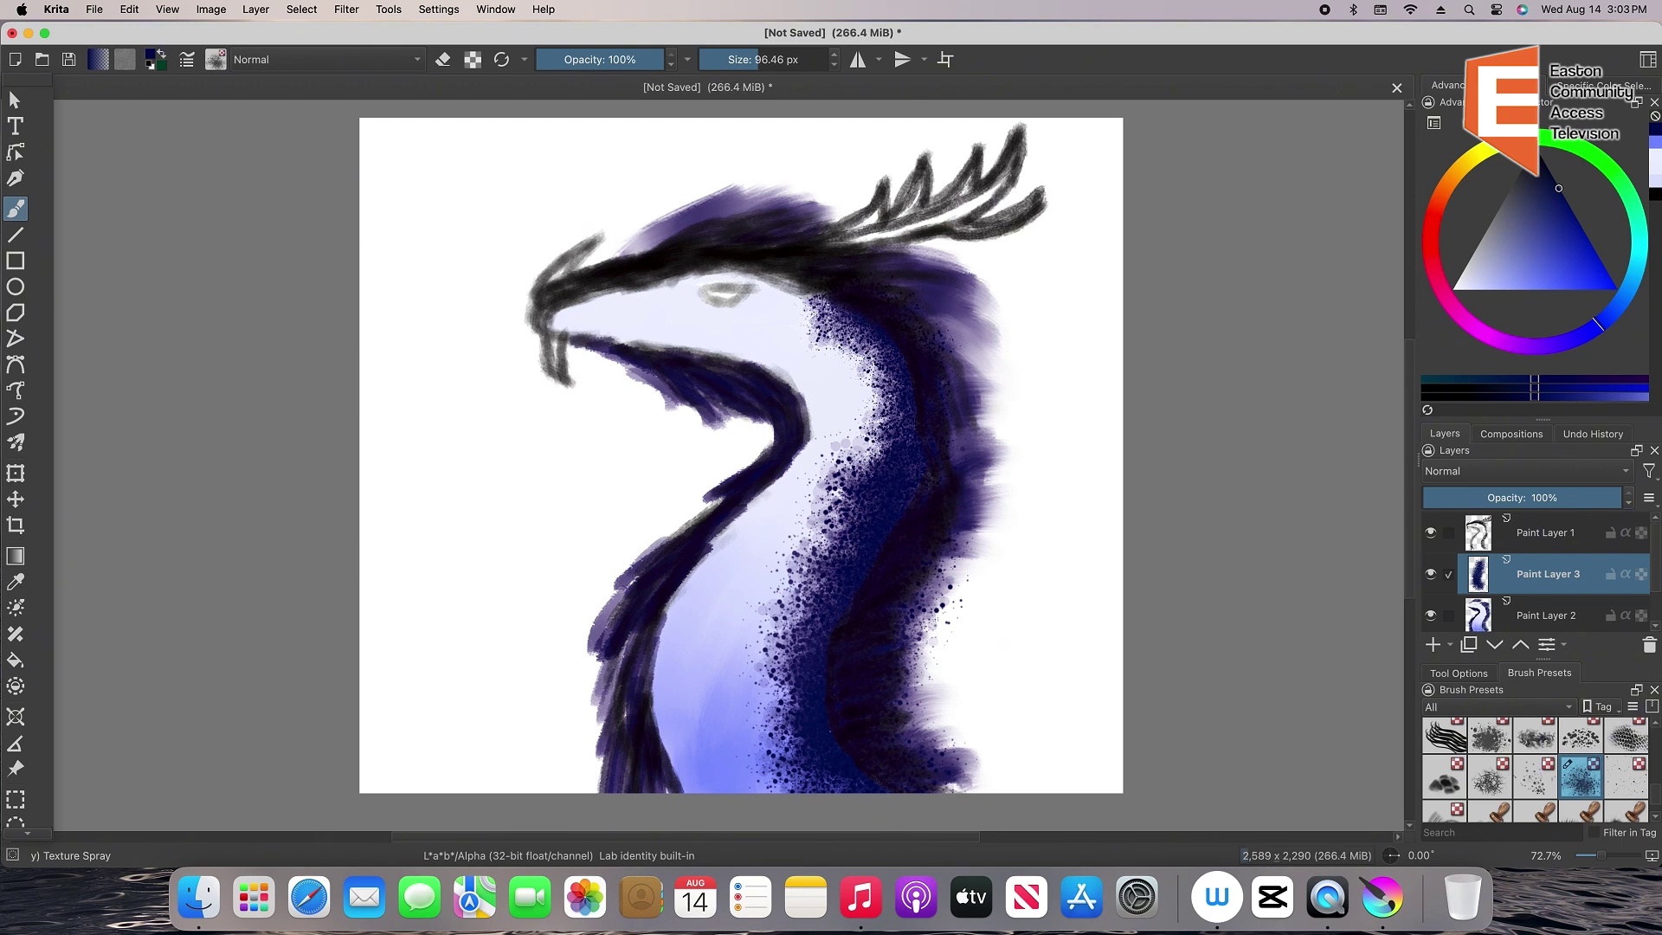
pyautogui.click(1543, 162)
pyautogui.moveTo(831, 692)
pyautogui.mouseDown()
pyautogui.moveTo(917, 459)
pyautogui.moveTo(909, 426)
pyautogui.mouseUp()
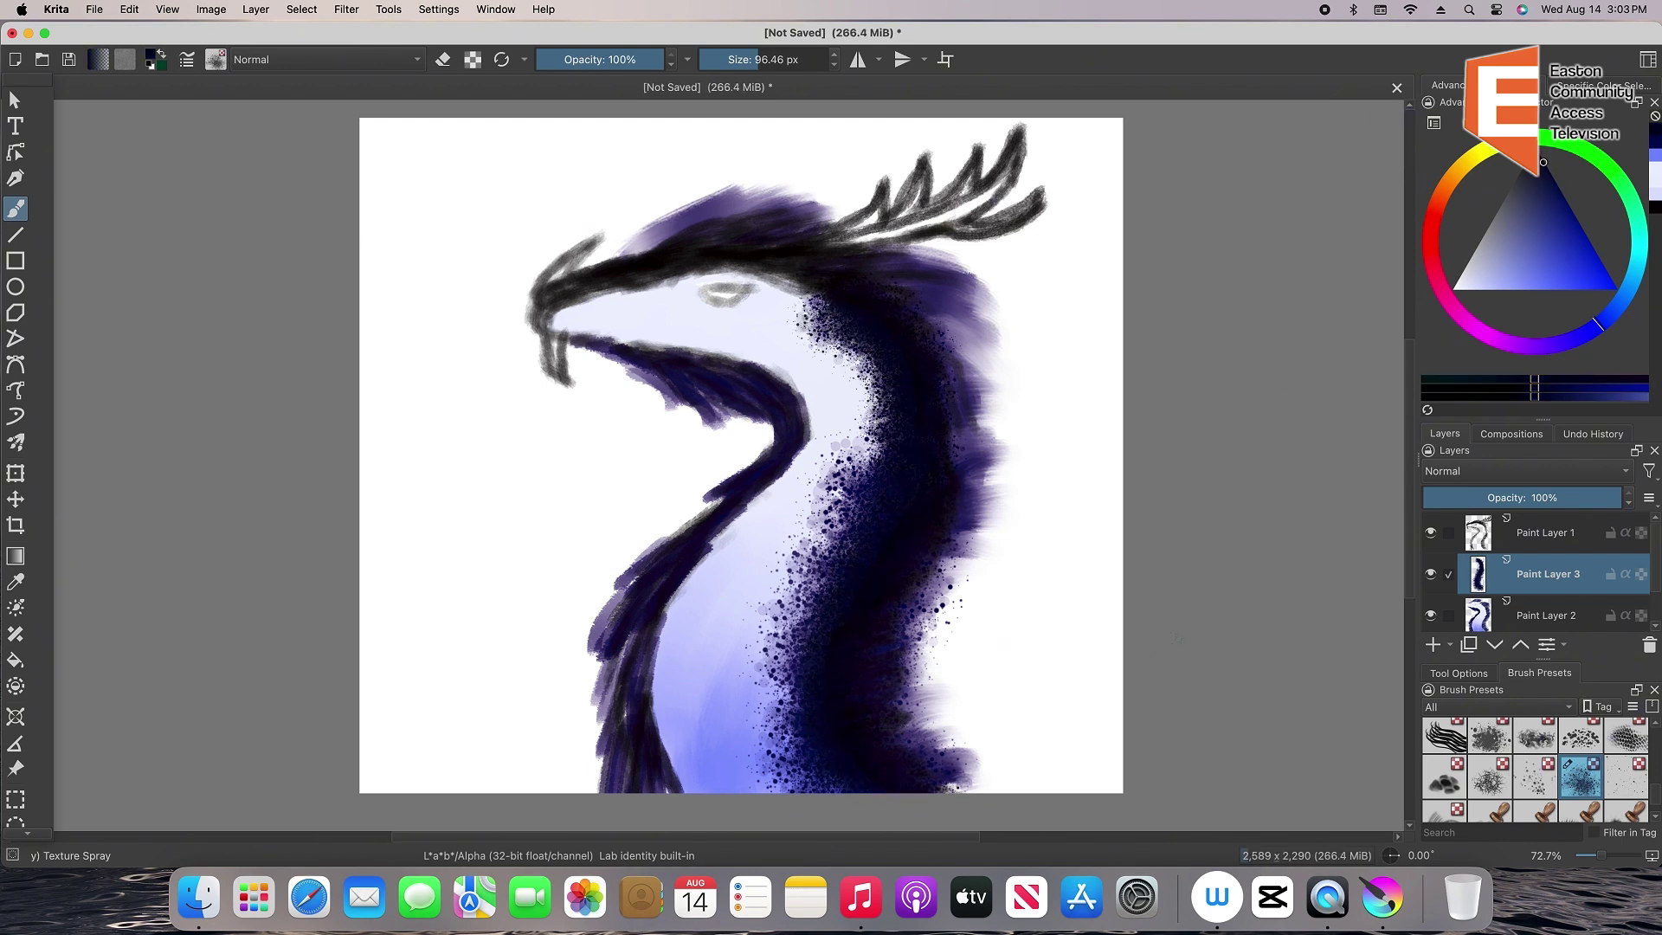
# Scatter fine pale blue stars over the dark speckled band using the Texture Starfield brush at 250 px
pyautogui.moveTo(1503, 270); pyautogui.dragTo(1504, 289)
pyautogui.click(1626, 776)
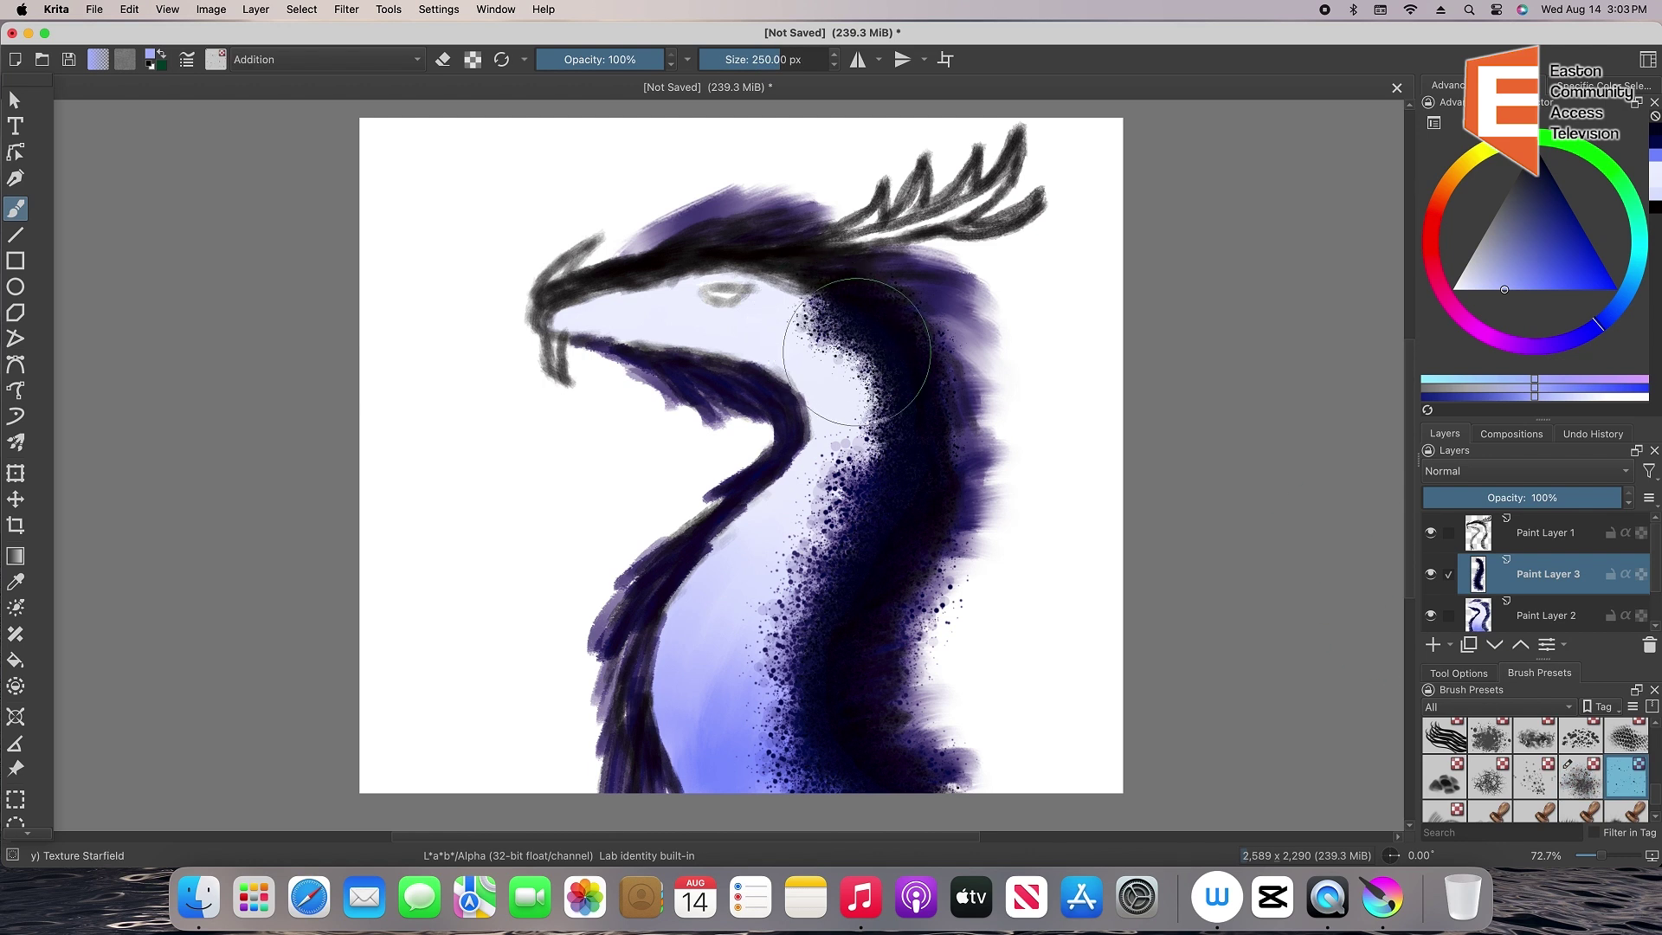
pyautogui.moveTo(831, 550)
pyautogui.mouseDown()
pyautogui.moveTo(818, 784)
pyautogui.moveTo(806, 592)
pyautogui.moveTo(827, 320)
pyautogui.mouseUp()
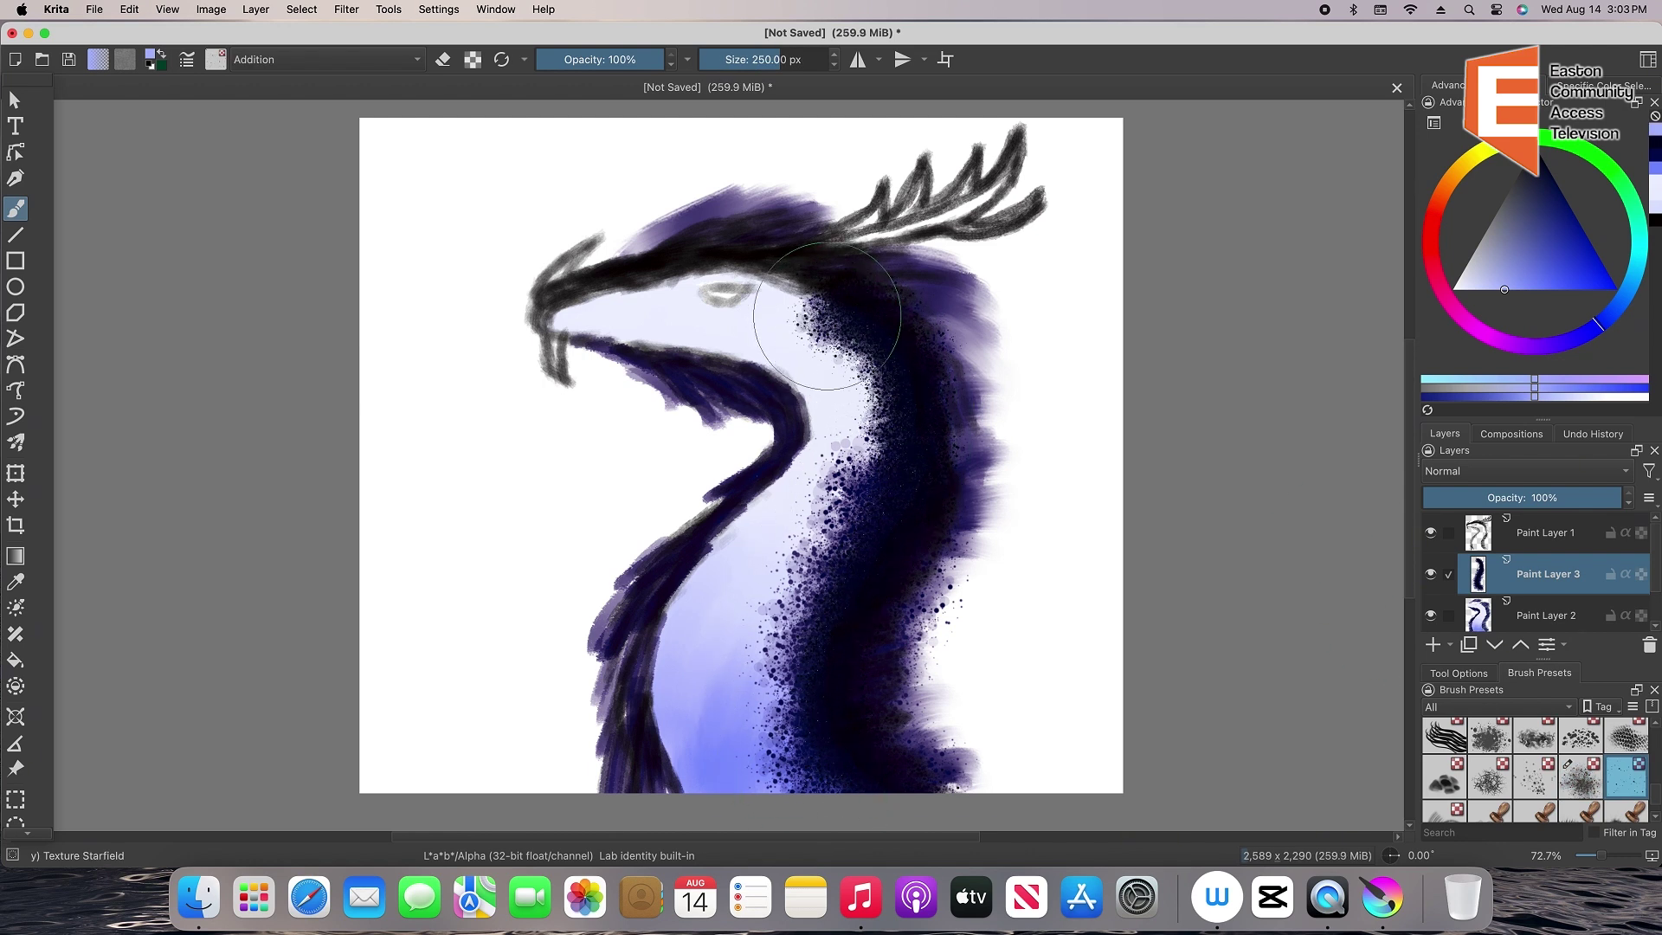
# Erase the overspray on Paint Layer 3 behind the neck's back edge with the Eraser Circle brush at 221.56 px
pyautogui.scroll(5, 1652, 738)
pyautogui.click(1444, 739)
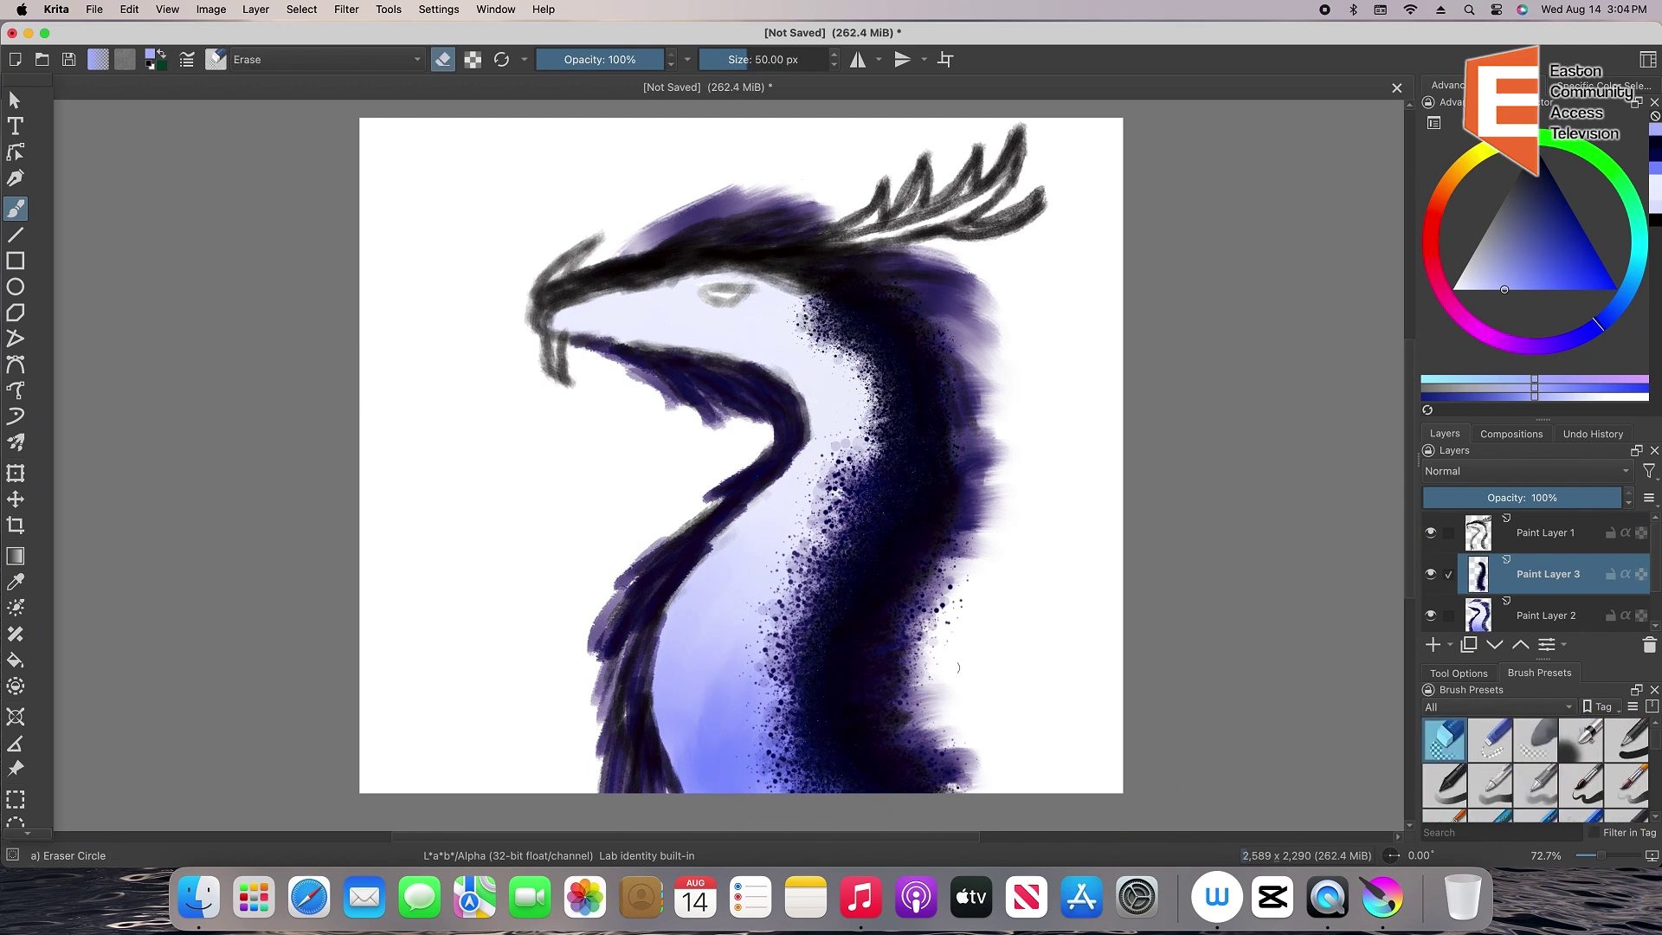
pyautogui.moveTo(931, 766)
pyautogui.mouseDown()
pyautogui.moveTo(901, 707)
pyautogui.moveTo(864, 690)
pyautogui.moveTo(951, 556)
pyautogui.mouseUp()
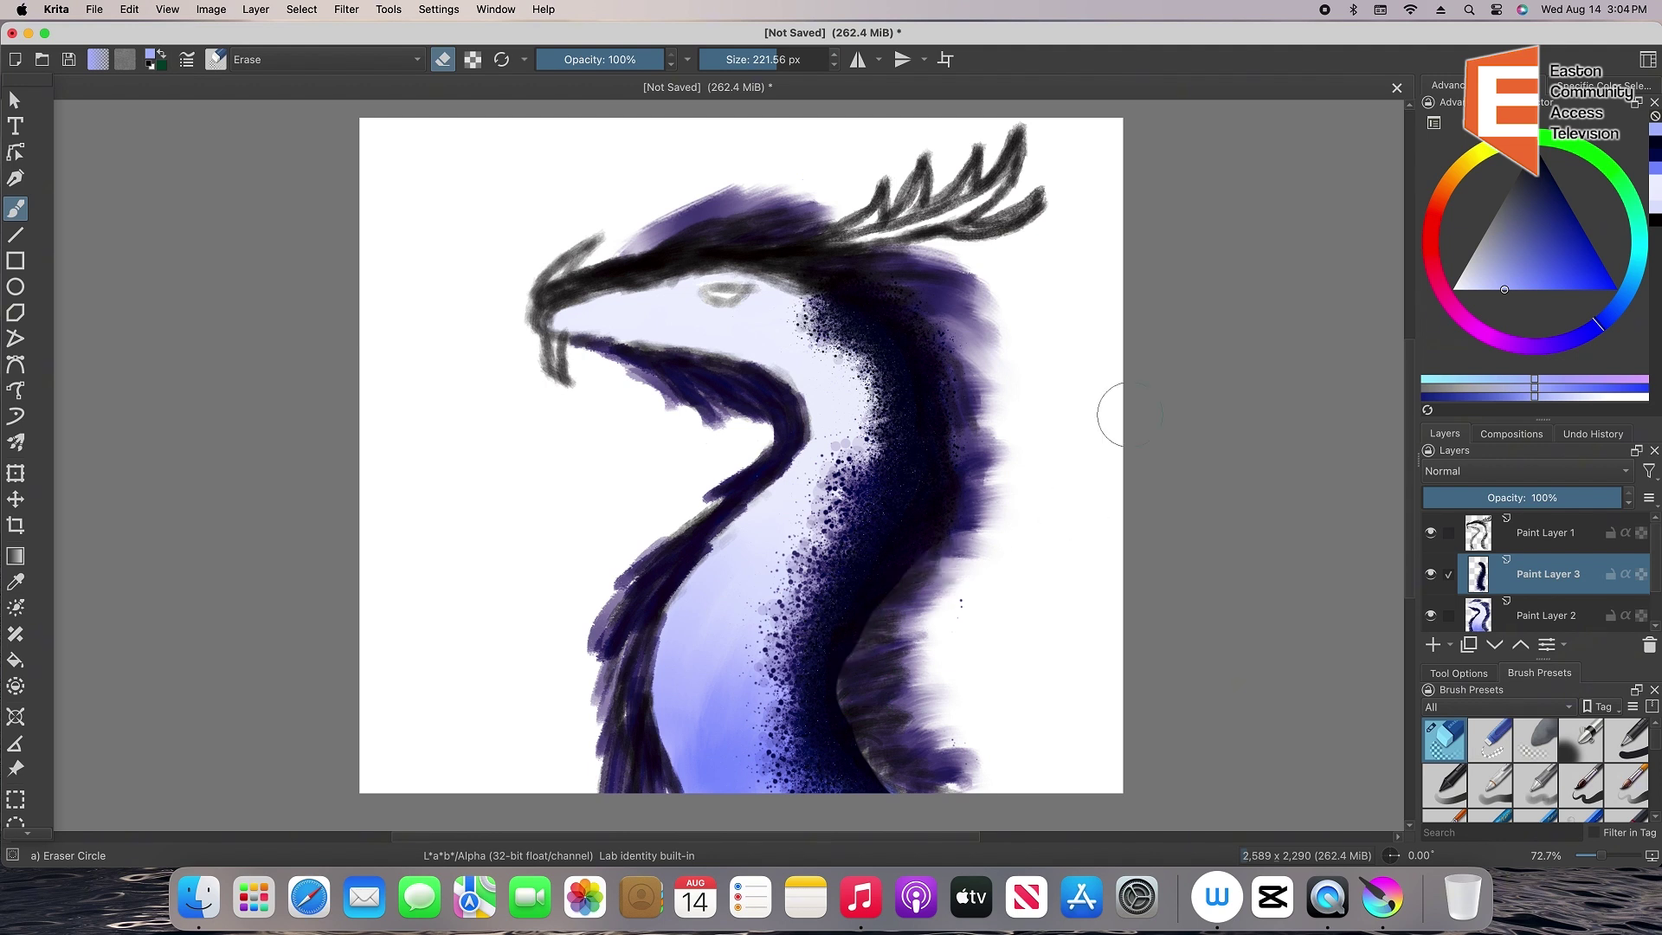
pyautogui.moveTo(959, 620)
pyautogui.mouseDown()
pyautogui.moveTo(978, 420)
pyautogui.moveTo(909, 286)
pyautogui.moveTo(933, 381)
pyautogui.moveTo(904, 593)
pyautogui.moveTo(850, 708)
pyautogui.mouseUp()
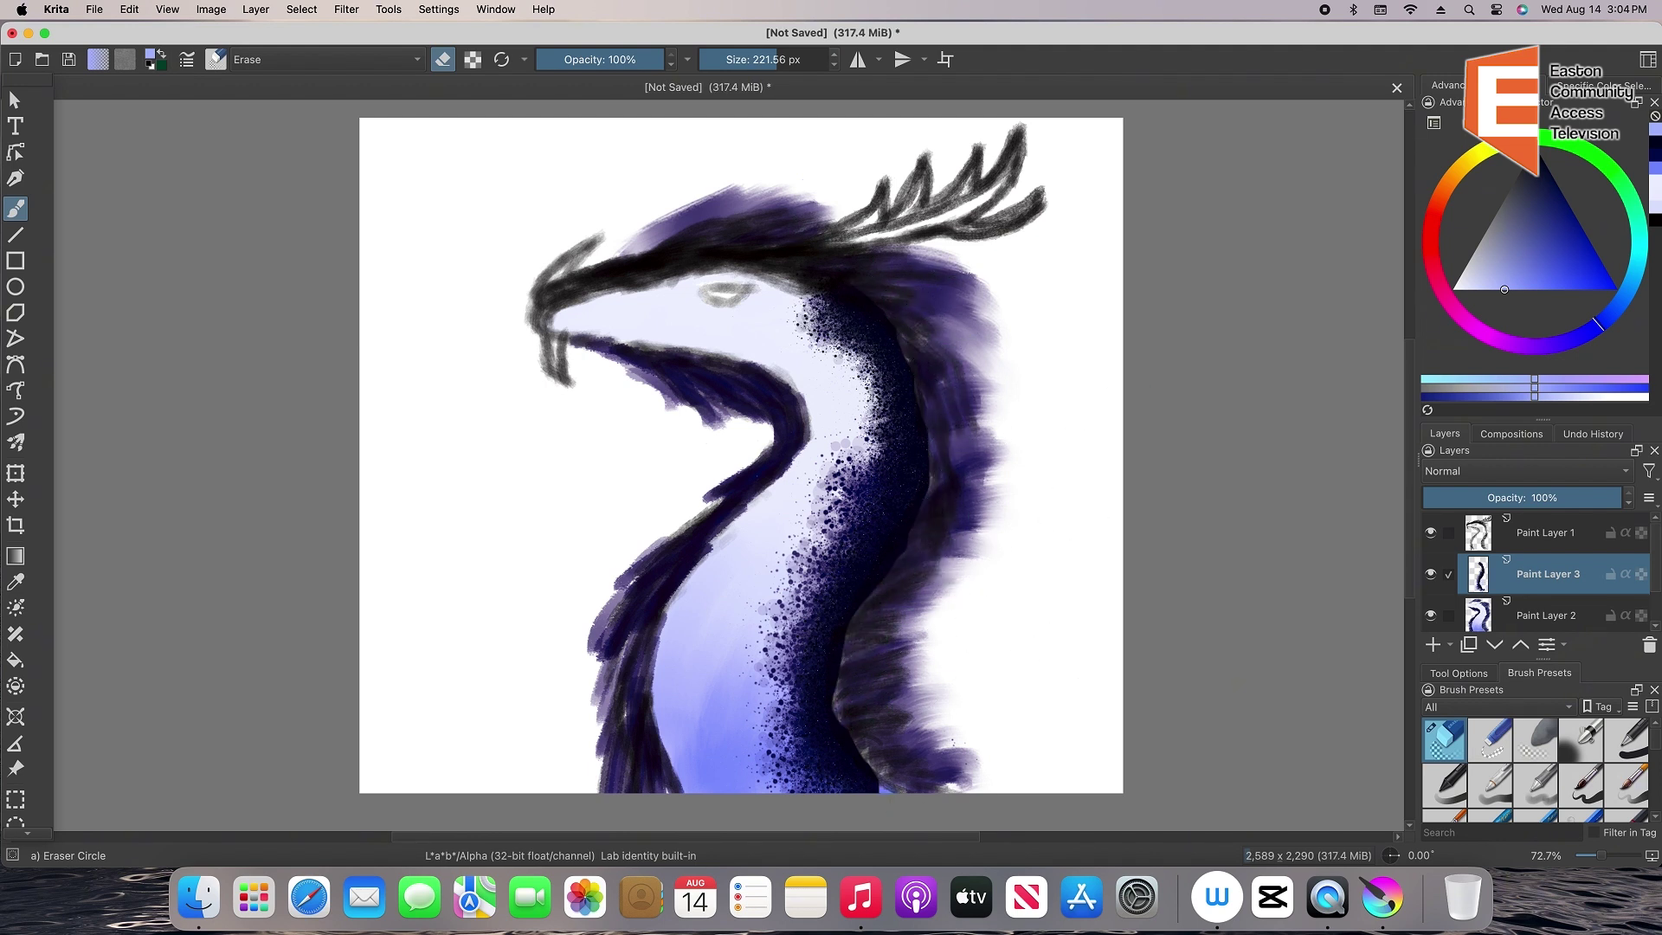
pyautogui.press('super+z')
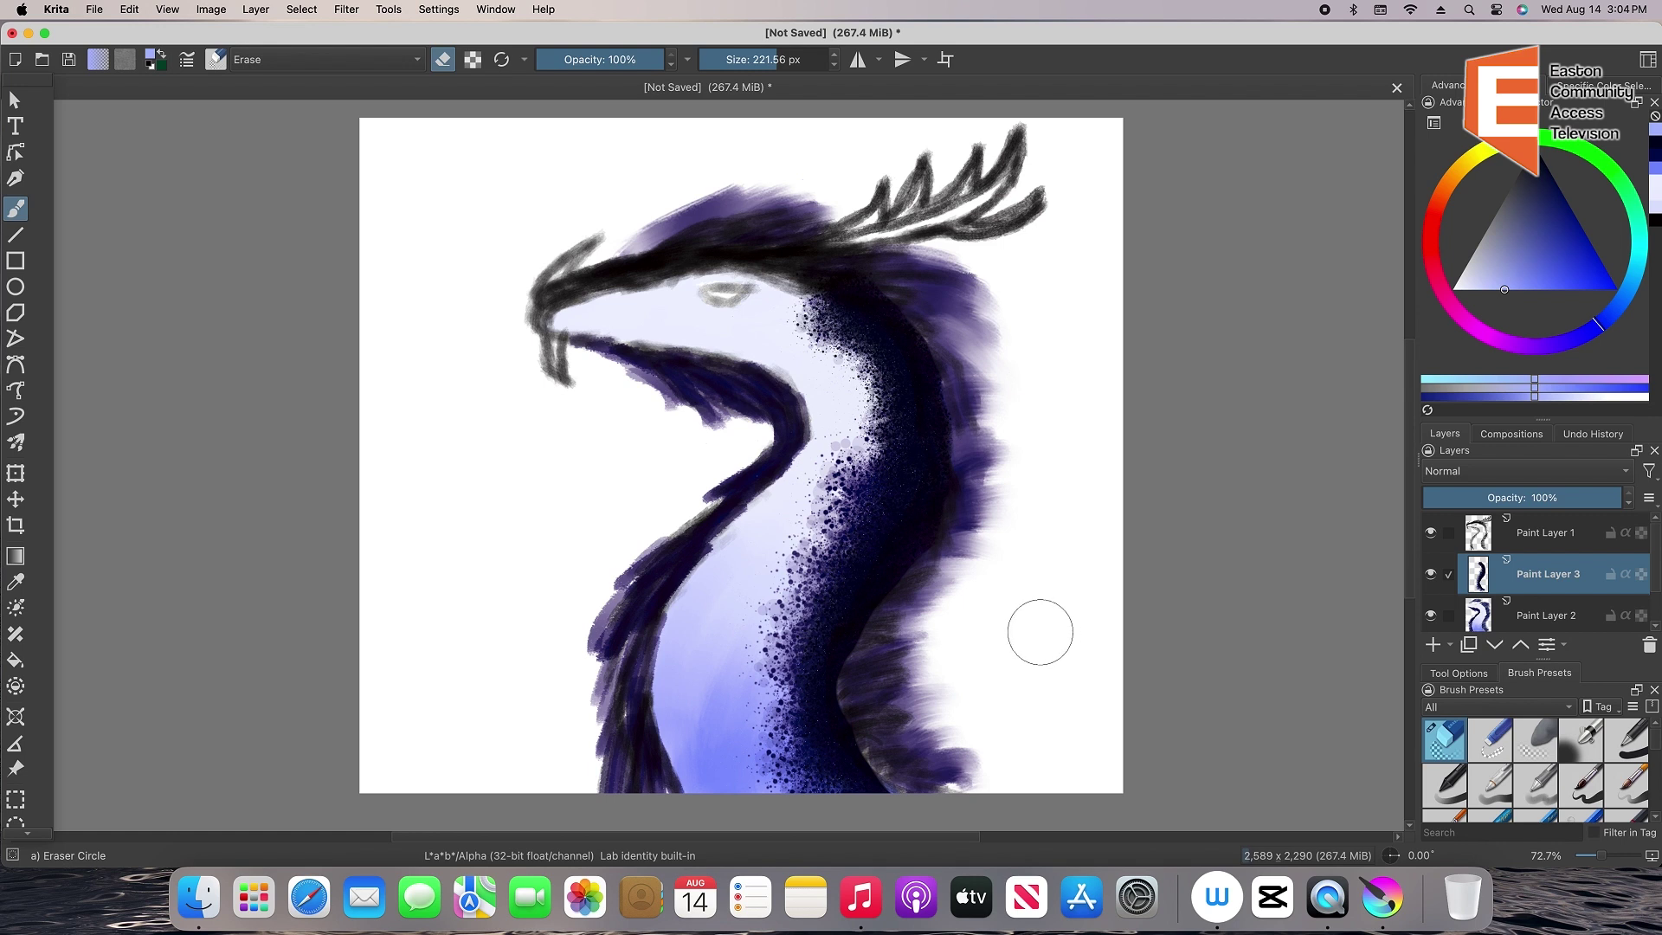
pyautogui.moveTo(1038, 630); pyautogui.dragTo(1060, 606)
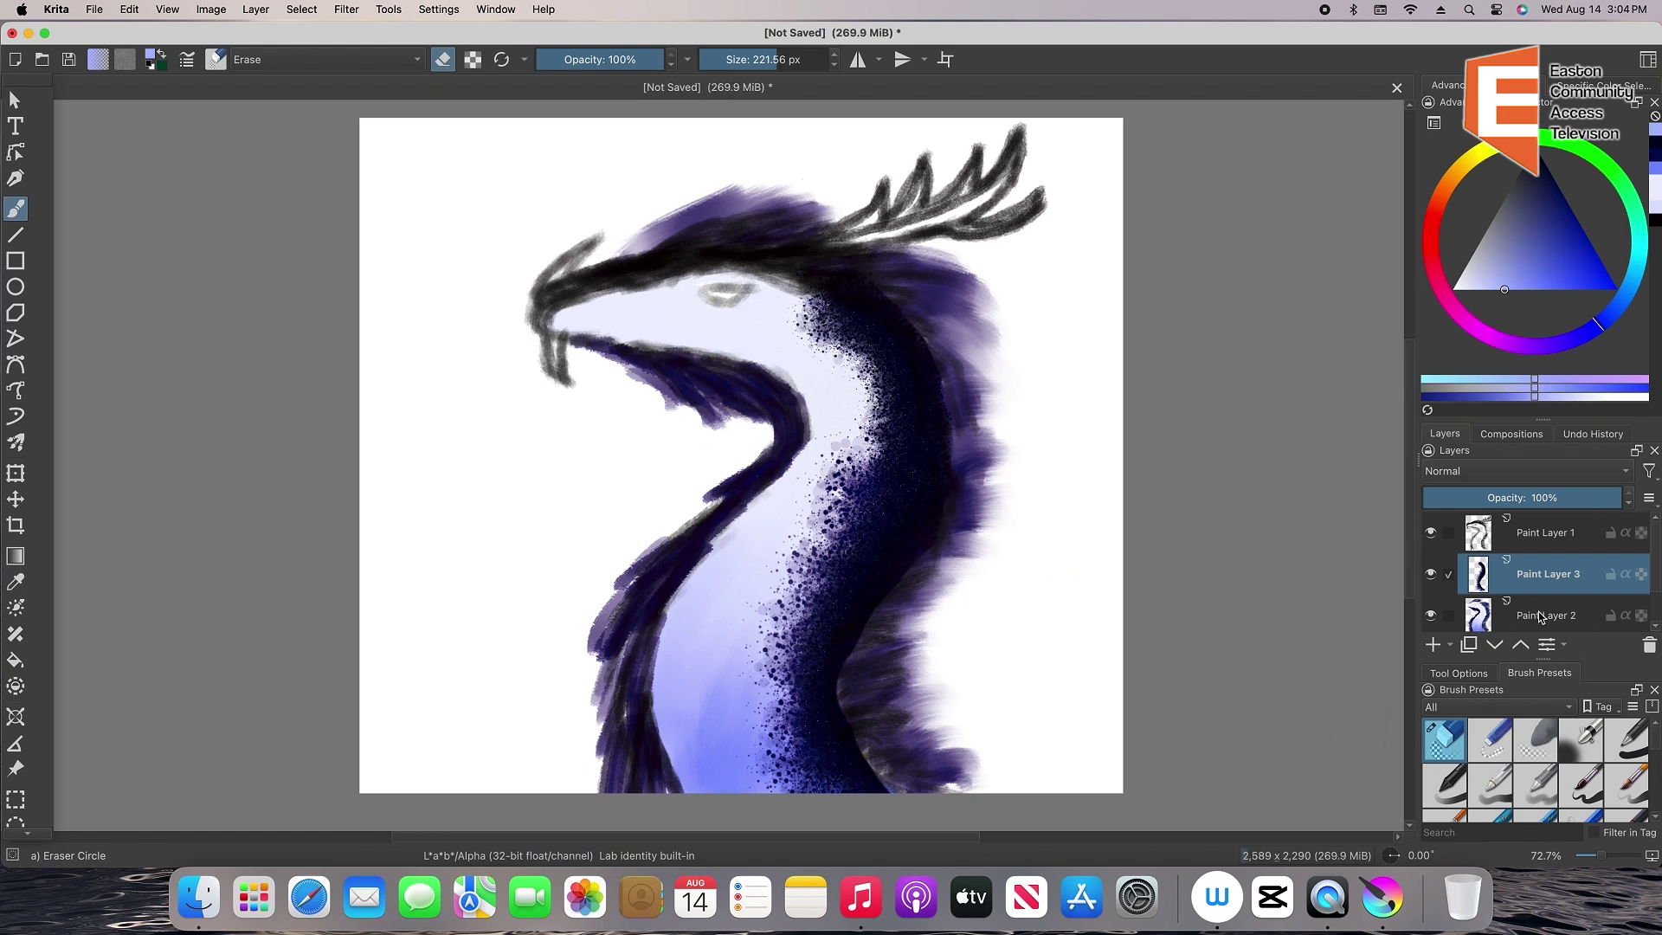
# On Paint Layer 2, paint the upper snout and the area around the eye dark navy with the Charcoal Rock Soft brush
pyautogui.scroll(-3, 1619, 814)
pyautogui.click(1491, 759)
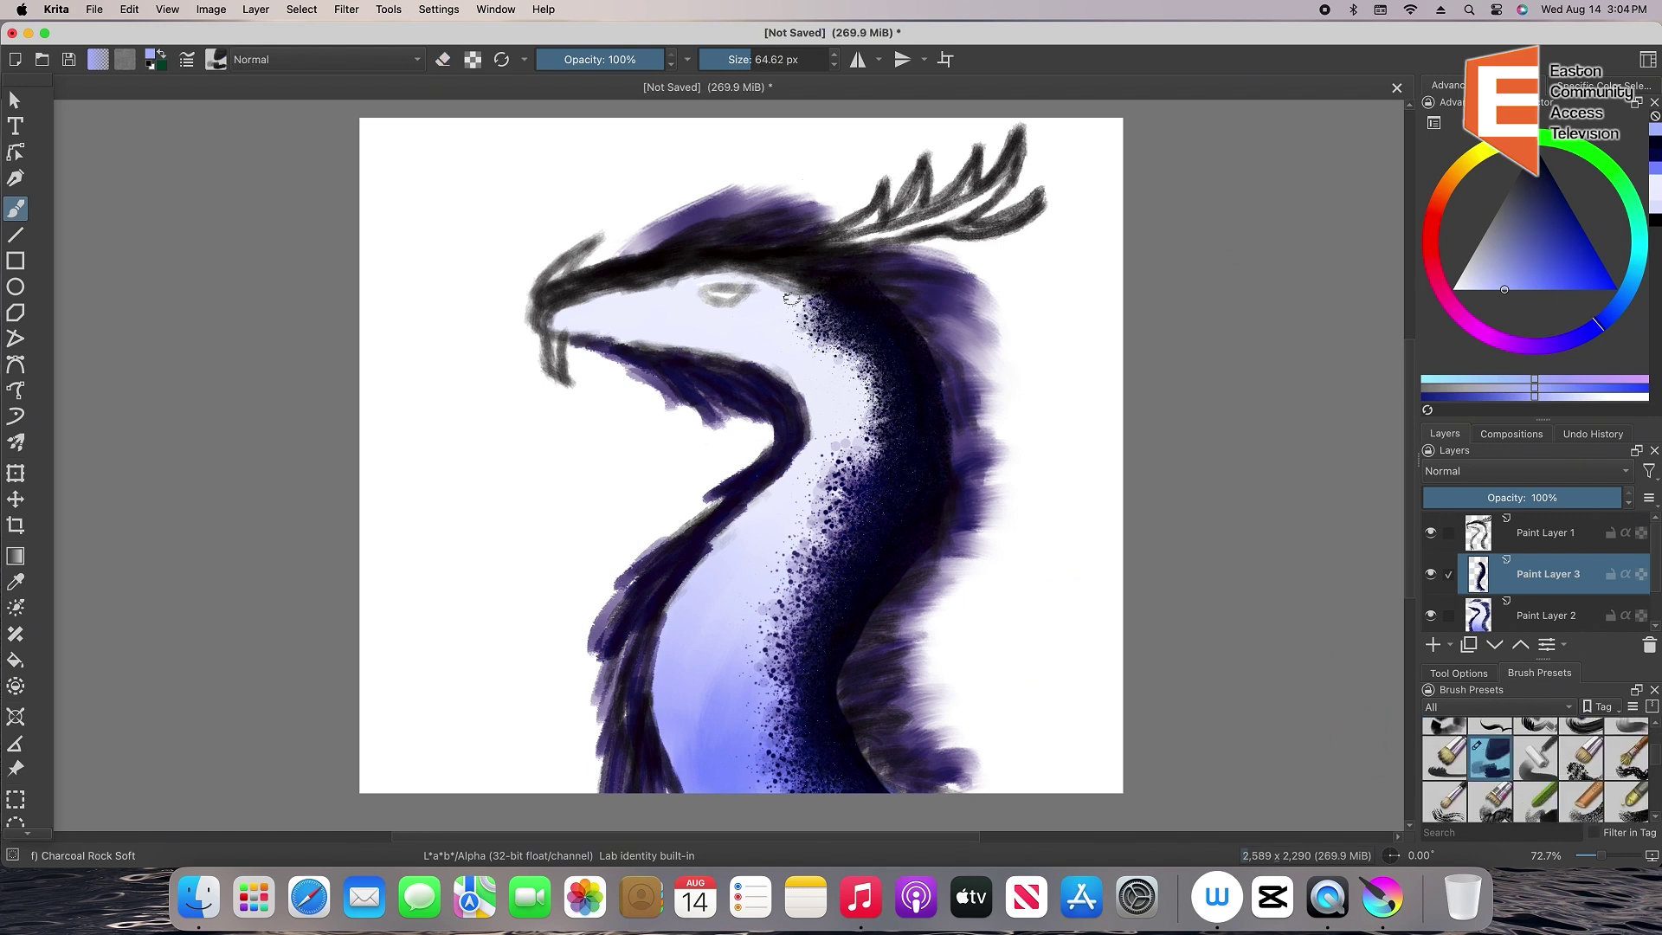
pyautogui.click(1545, 615)
pyautogui.moveTo(1539, 236); pyautogui.dragTo(1559, 187)
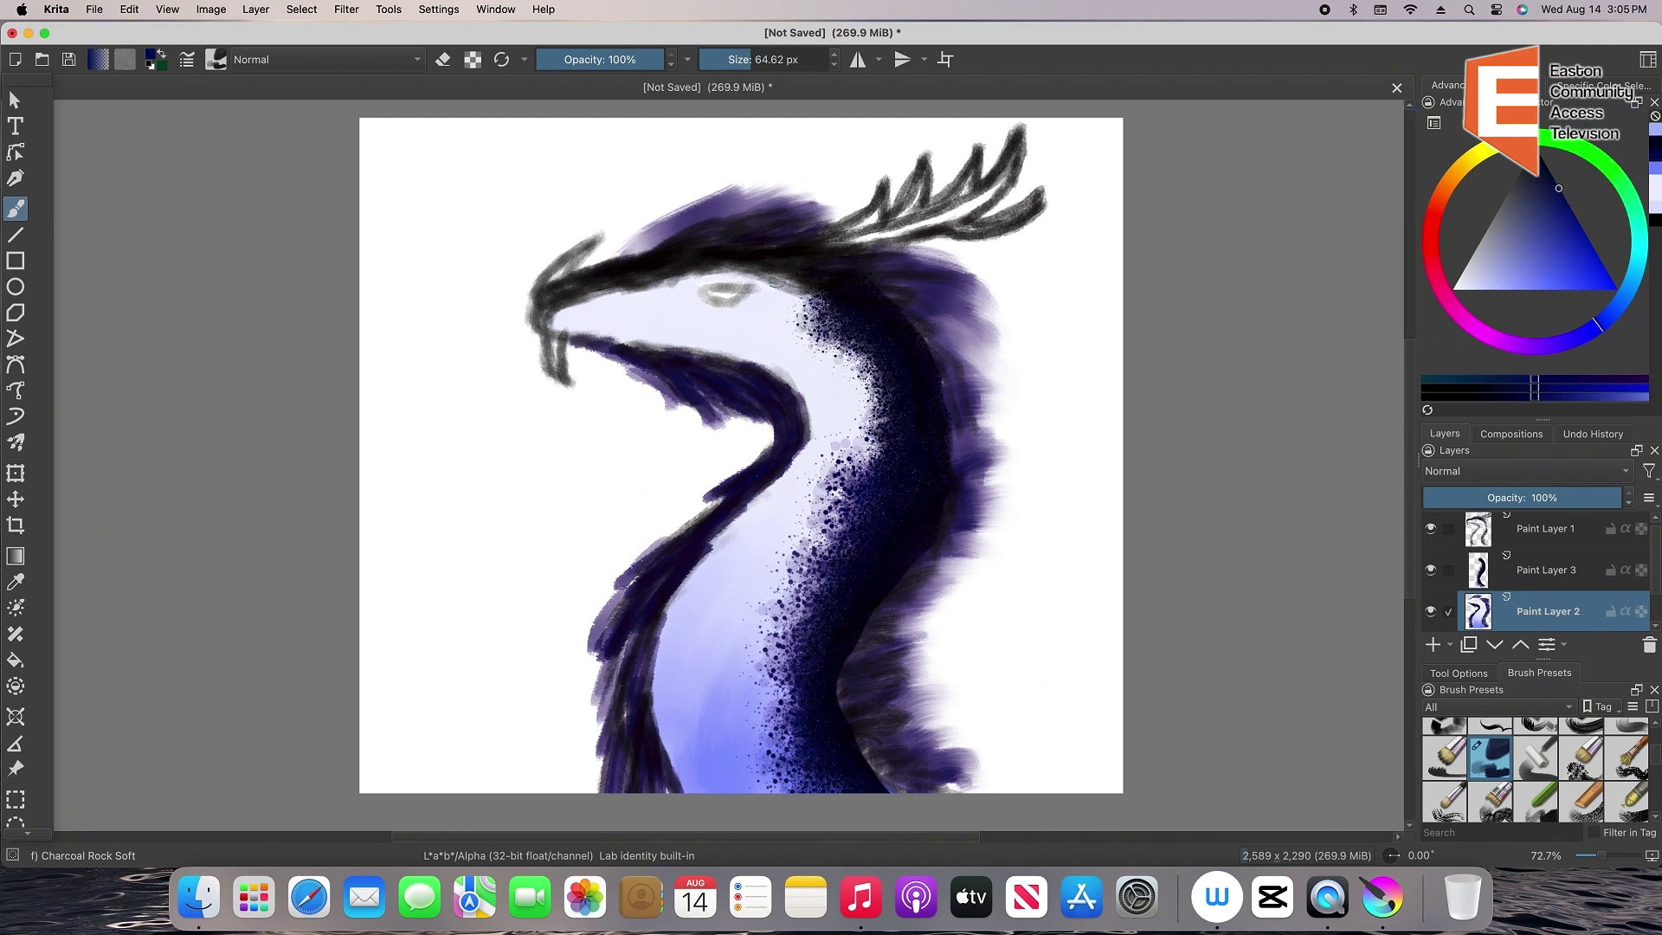
pyautogui.moveTo(593, 300)
pyautogui.mouseDown()
pyautogui.moveTo(670, 274)
pyautogui.moveTo(700, 306)
pyautogui.mouseUp()
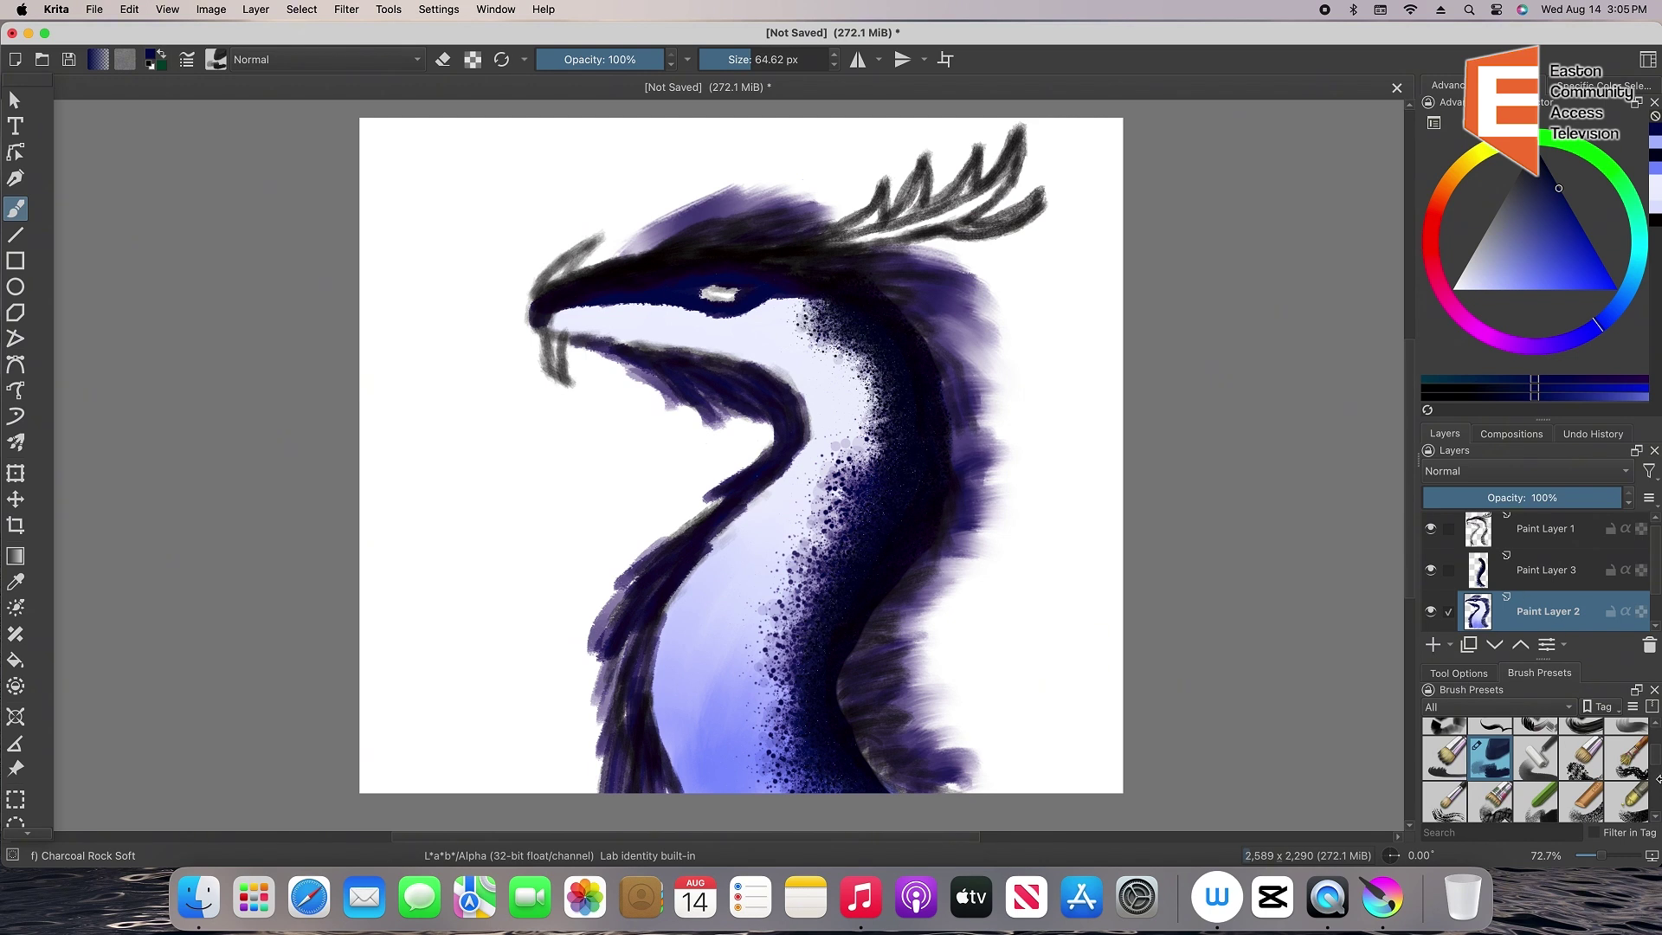
# Blend the fur under the jaw and along the front of the neck with the Blender Textured Soft brush at 88.64 px
pyautogui.moveTo(1656, 754); pyautogui.dragTo(1655, 778)
pyautogui.click(1535, 737)
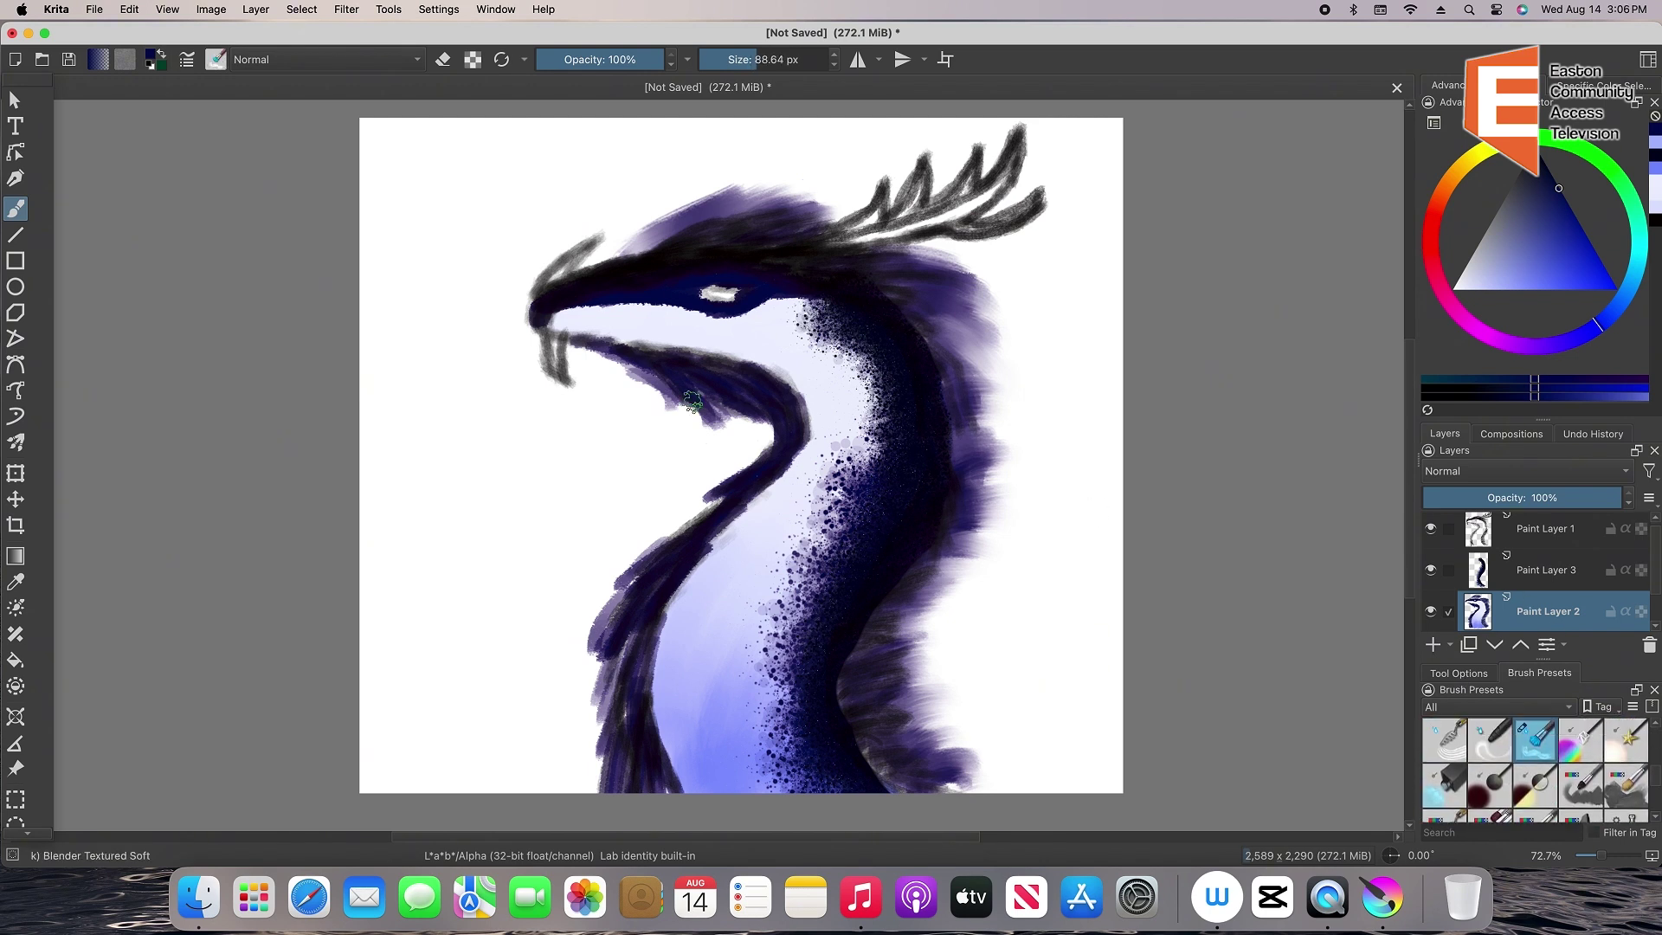
pyautogui.moveTo(692, 401)
pyautogui.mouseDown()
pyautogui.moveTo(744, 412)
pyautogui.moveTo(714, 485)
pyautogui.moveTo(593, 623)
pyautogui.moveTo(645, 779)
pyautogui.moveTo(705, 536)
pyautogui.moveTo(597, 619)
pyautogui.mouseUp()
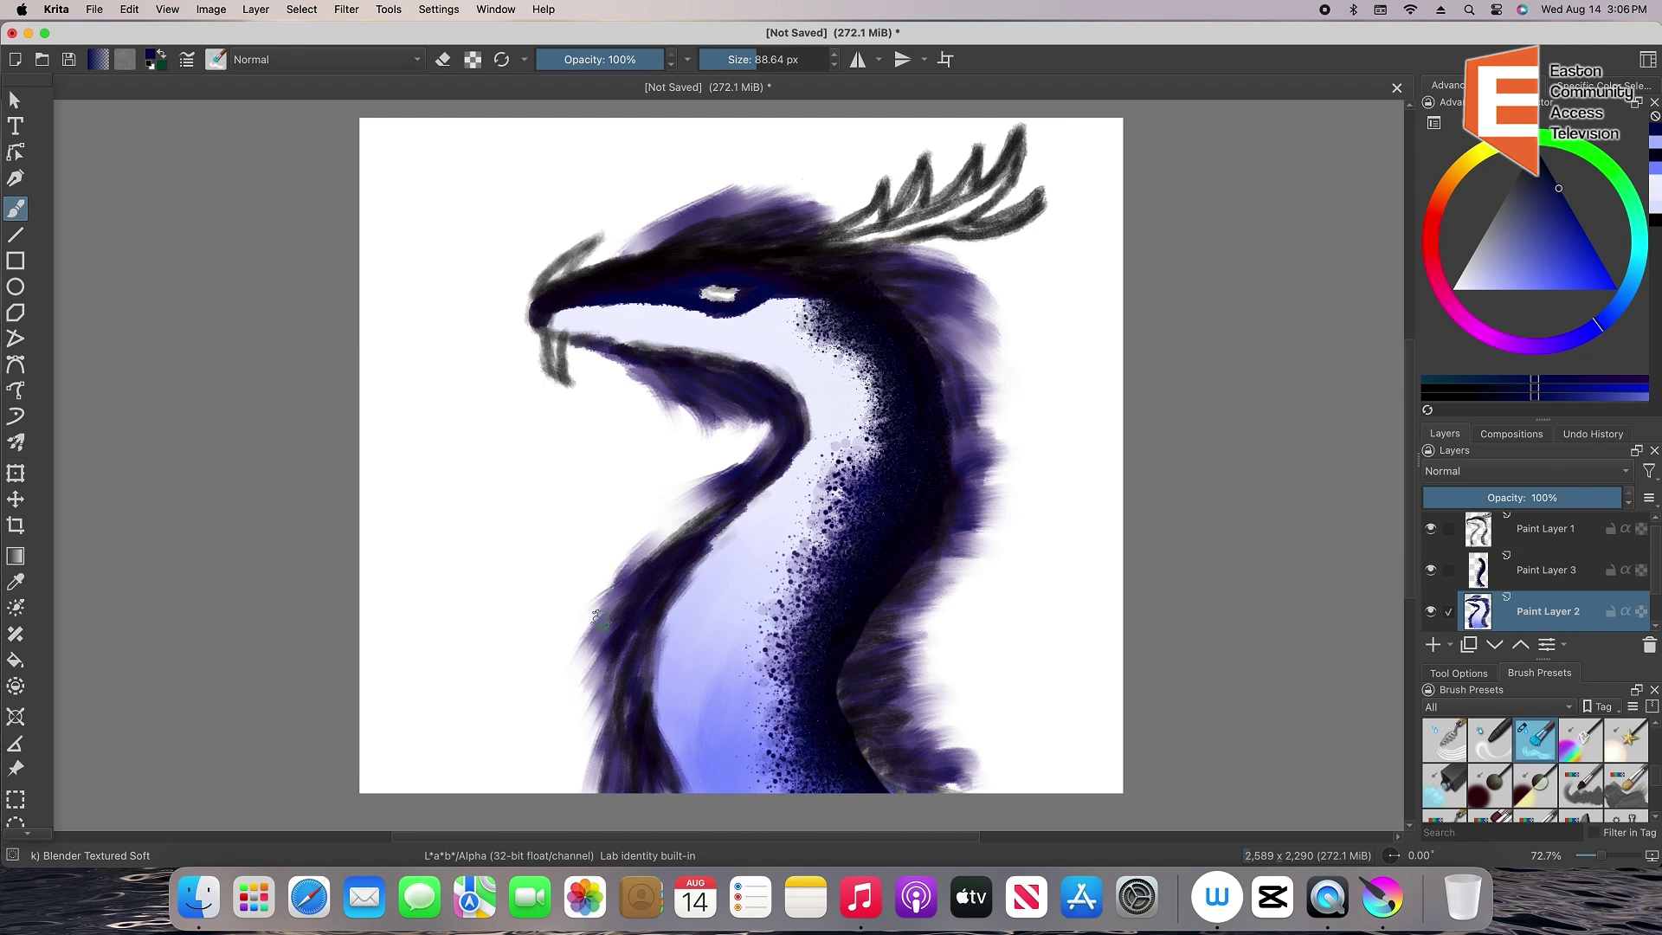
pyautogui.moveTo(680, 554); pyautogui.dragTo(756, 477)
# On Paint Layer 3, paint the antler's base dark brown with the Charcoal Rock Soft brush at 26.84 px
pyautogui.press('pageup')
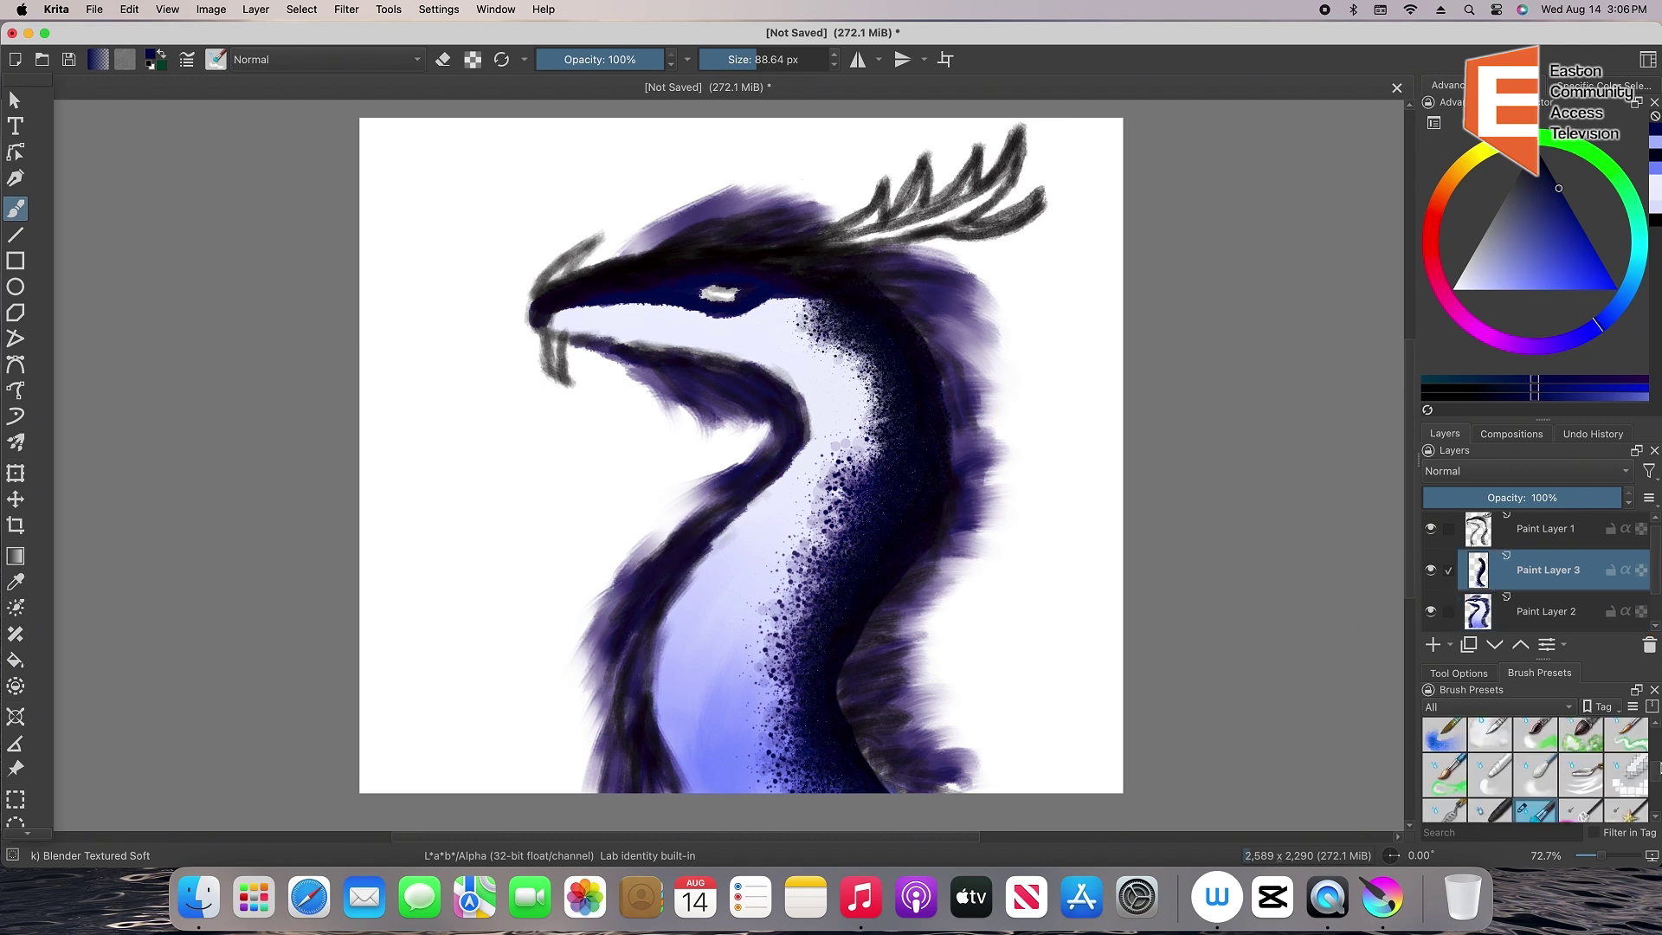
pyautogui.press('e')
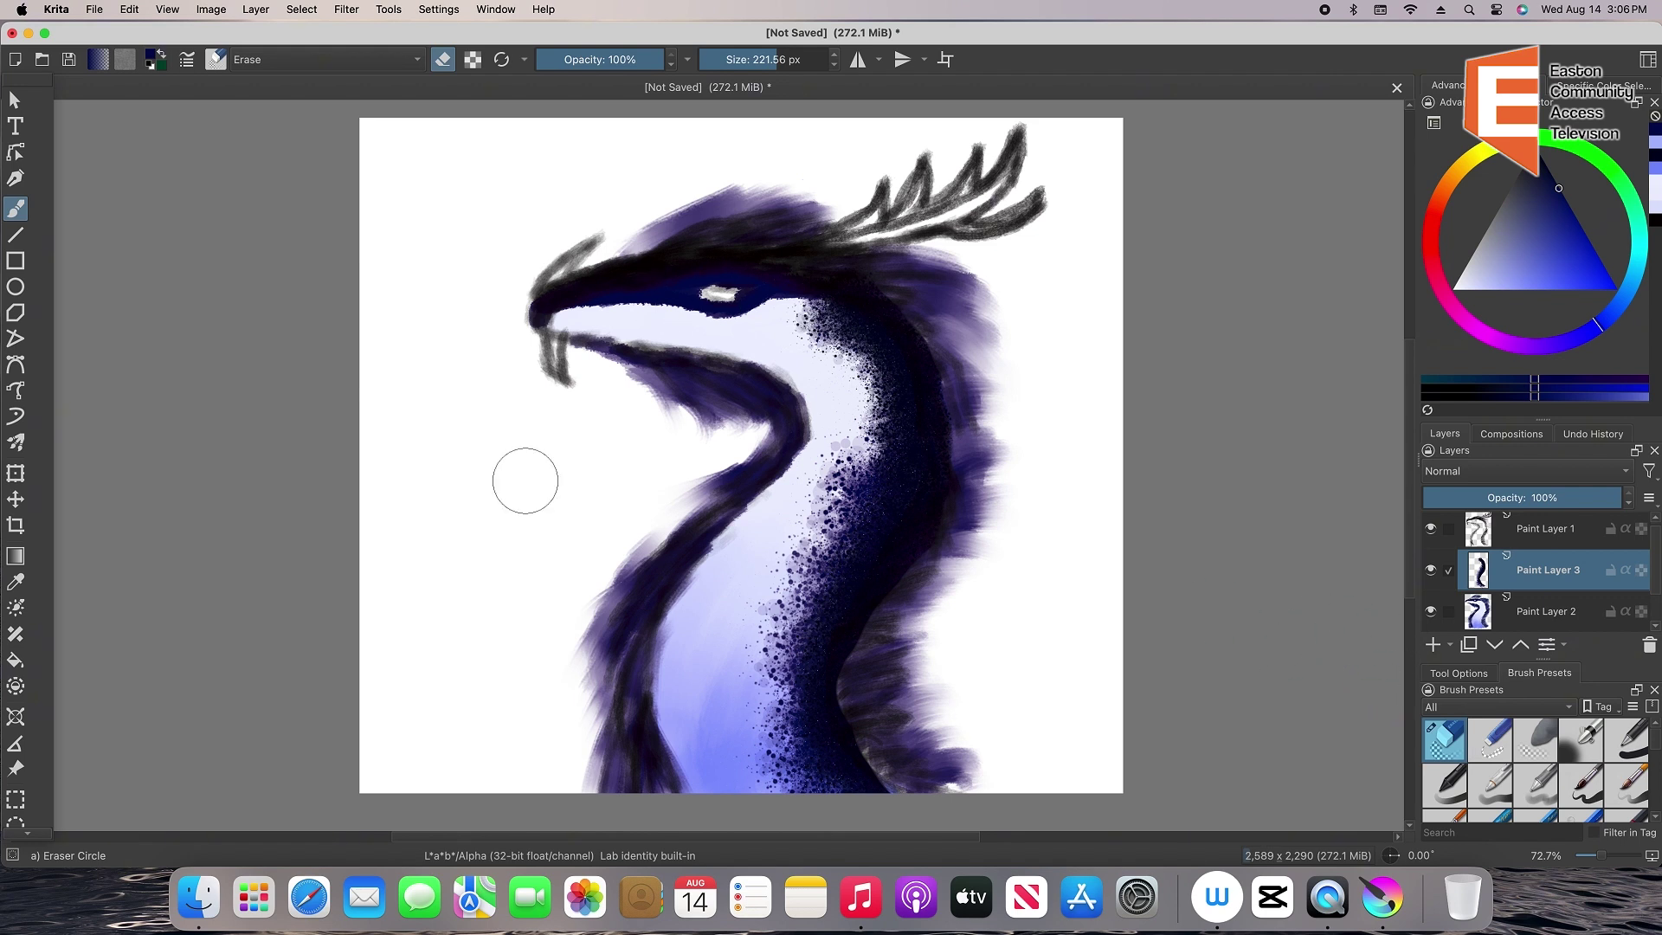
pyautogui.scroll(-6, 1596, 791)
pyautogui.click(1489, 741)
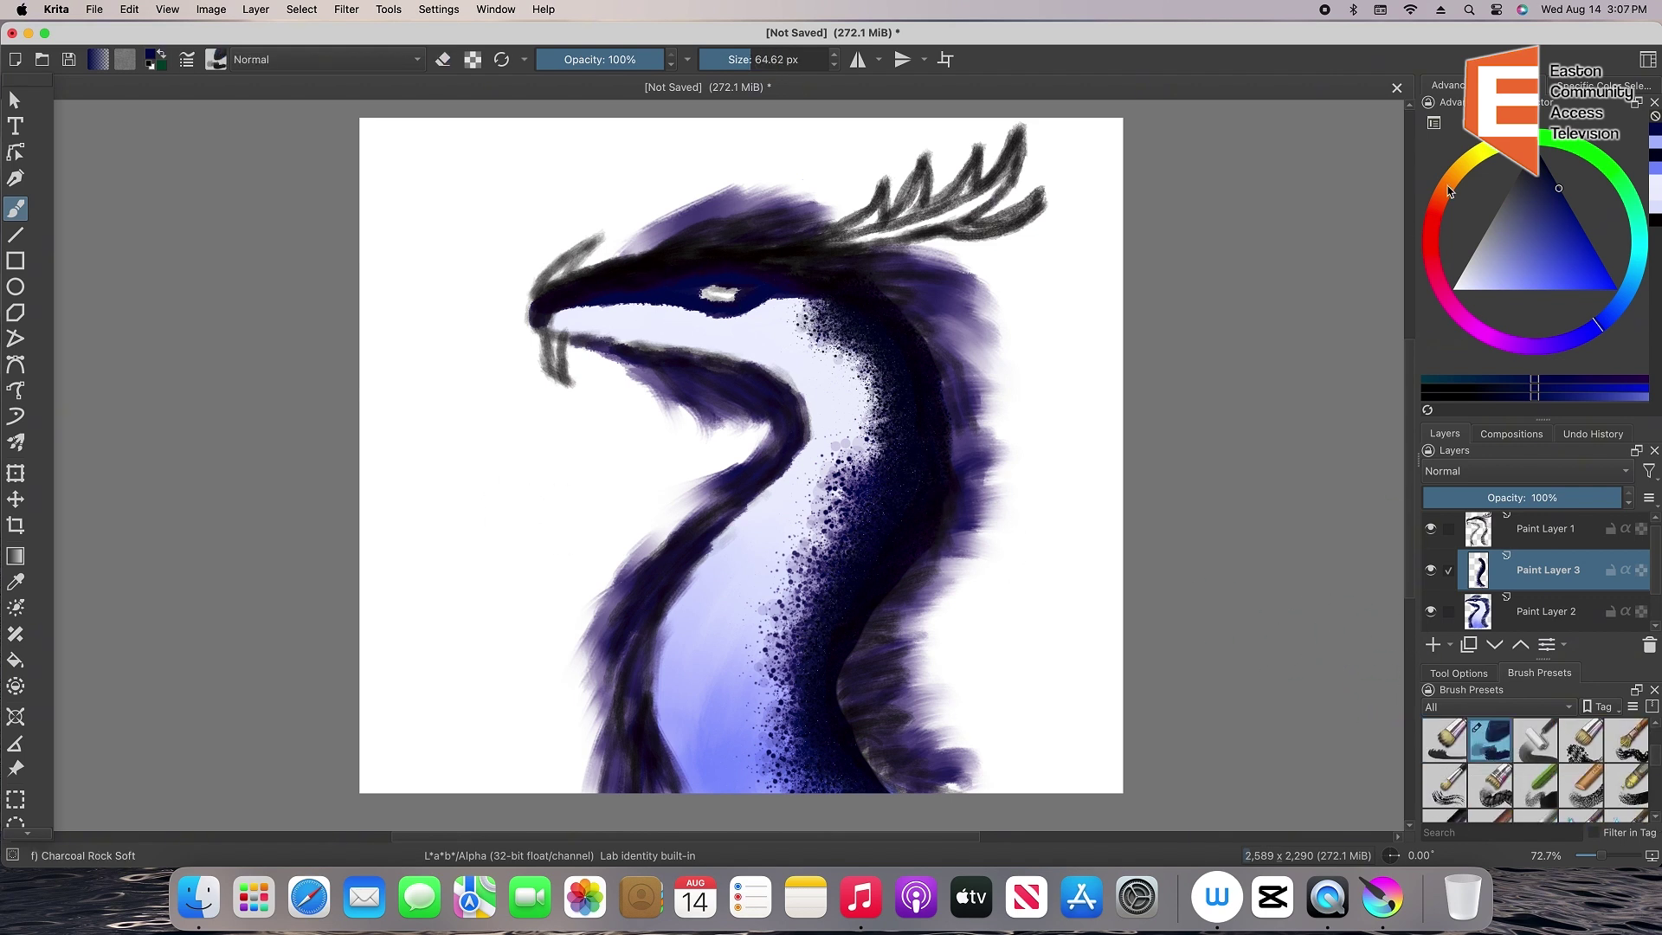
pyautogui.moveTo(1446, 185); pyautogui.dragTo(1439, 197)
pyautogui.moveTo(1563, 194); pyautogui.dragTo(1550, 173)
pyautogui.click(1611, 855)
pyautogui.click(1397, 838)
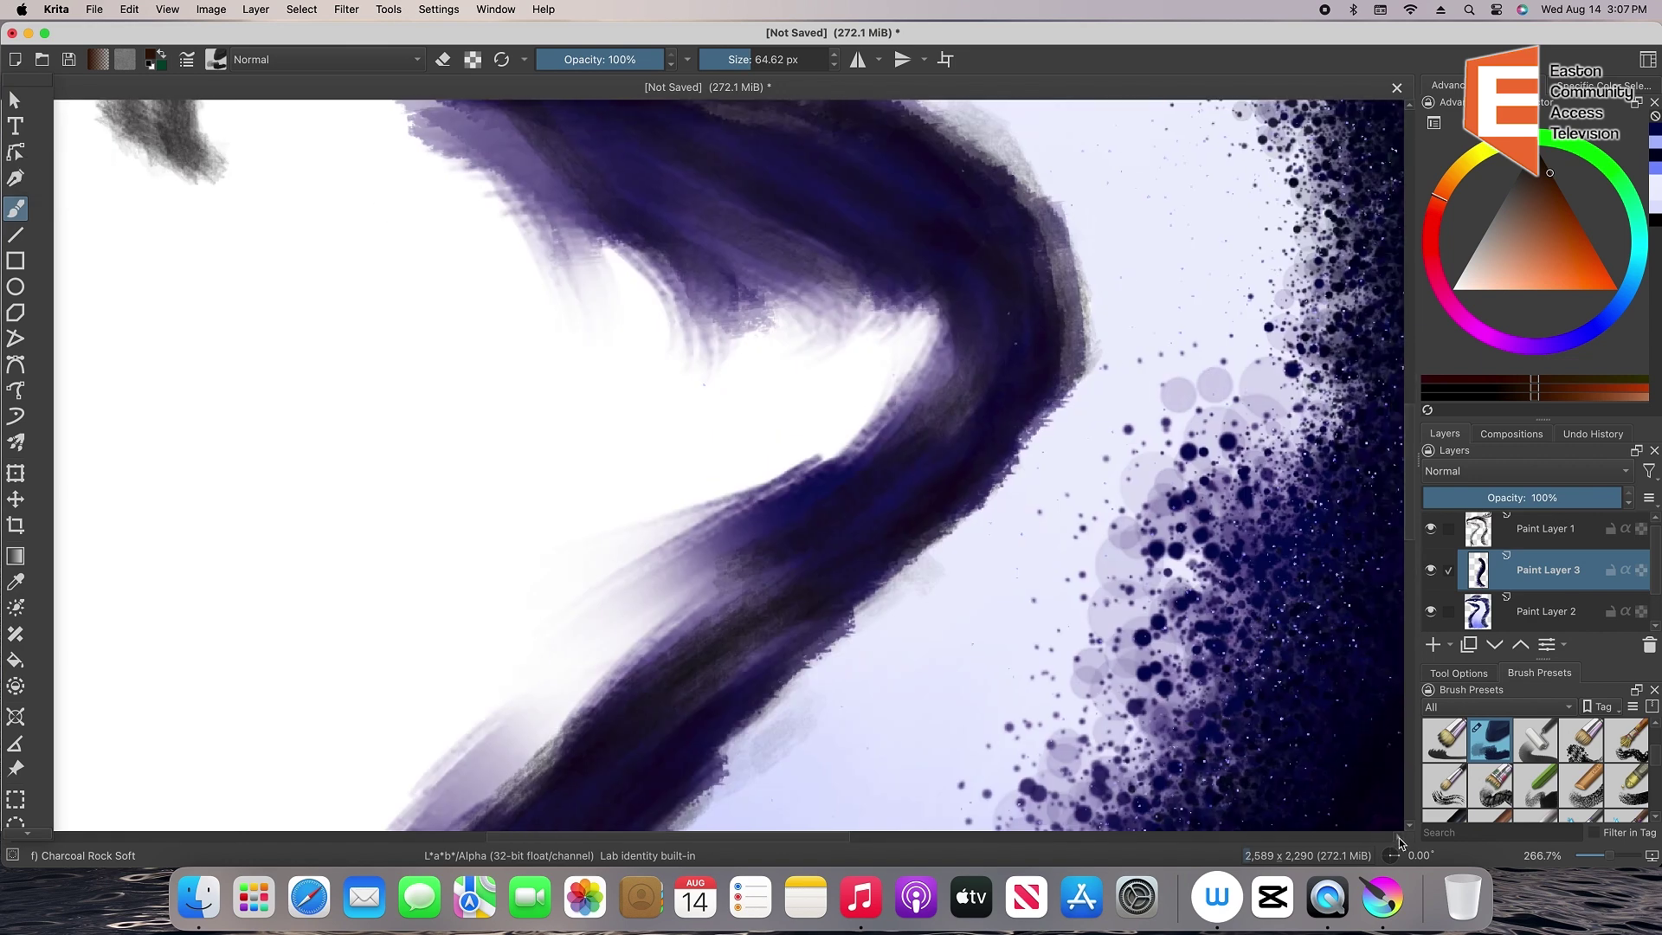
pyautogui.click(1397, 838)
pyautogui.moveTo(1409, 467)
pyautogui.mouseDown()
pyautogui.moveTo(1458, 339)
pyautogui.moveTo(1444, 308)
pyautogui.mouseUp()
pyautogui.click(736, 65)
pyautogui.moveTo(741, 474)
pyautogui.mouseDown()
pyautogui.moveTo(594, 498)
pyautogui.moveTo(762, 472)
pyautogui.moveTo(580, 458)
pyautogui.moveTo(779, 354)
pyautogui.mouseUp()
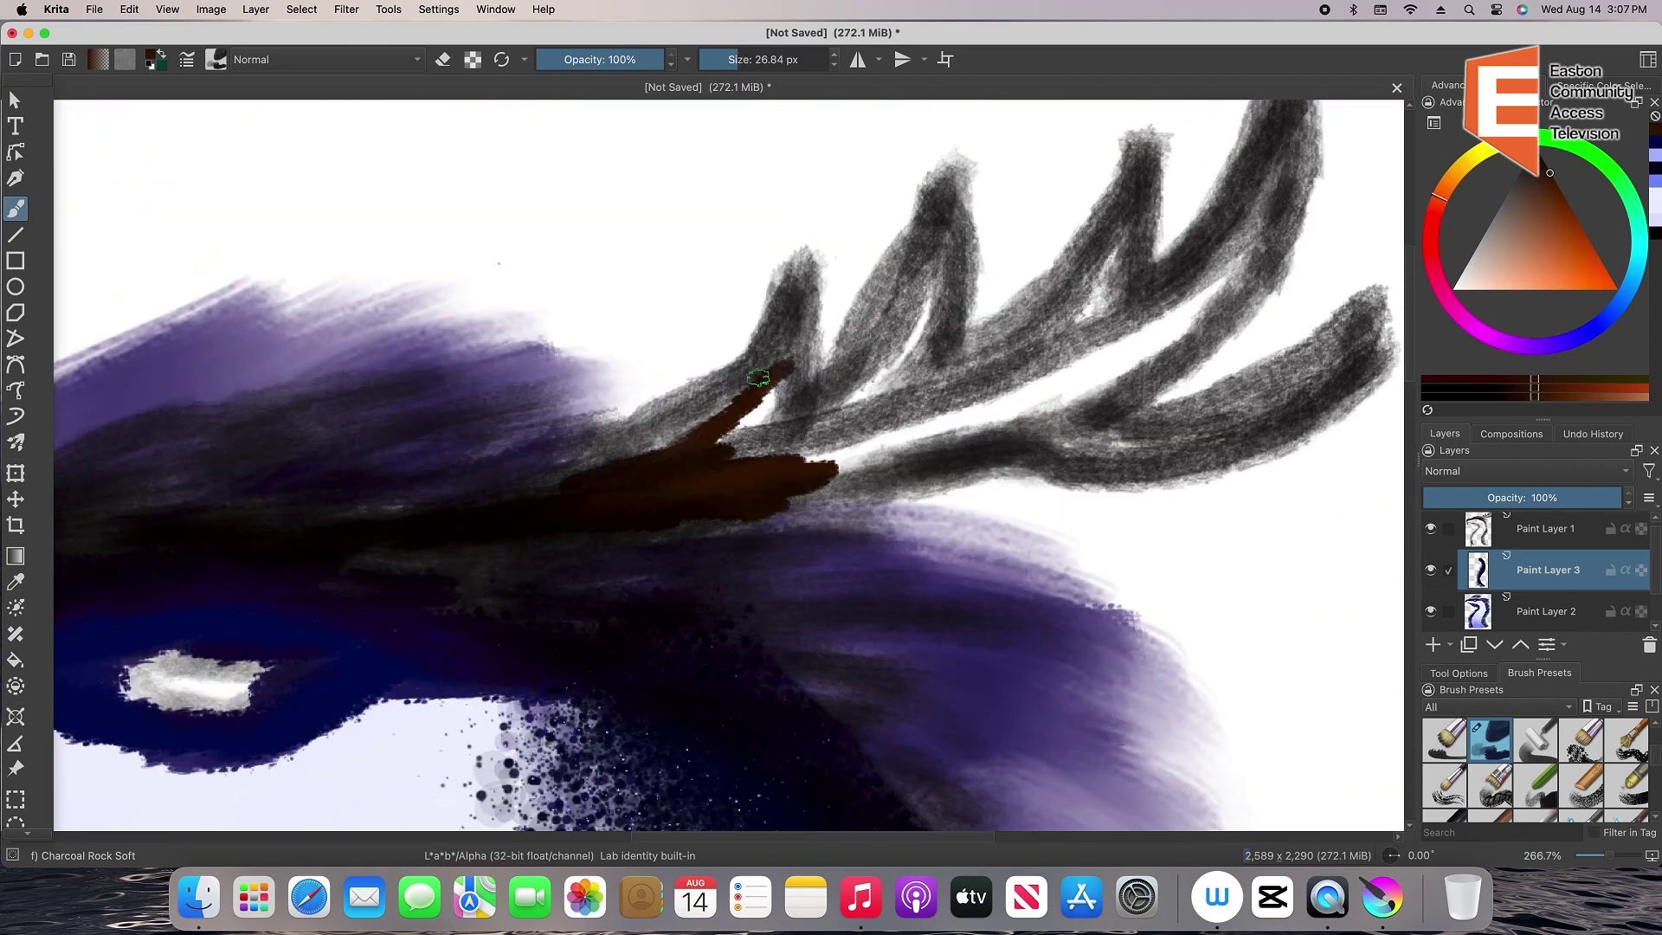
# Fill the antler's main beam, lower branch and all upper tines with the same dark brown
pyautogui.moveTo(632, 458)
pyautogui.mouseDown()
pyautogui.moveTo(792, 344)
pyautogui.moveTo(586, 459)
pyautogui.moveTo(792, 259)
pyautogui.moveTo(818, 286)
pyautogui.moveTo(803, 389)
pyautogui.moveTo(866, 463)
pyautogui.moveTo(798, 493)
pyautogui.moveTo(898, 273)
pyautogui.moveTo(948, 212)
pyautogui.moveTo(874, 380)
pyautogui.moveTo(917, 459)
pyautogui.moveTo(937, 331)
pyautogui.moveTo(1073, 433)
pyautogui.moveTo(1359, 316)
pyautogui.moveTo(914, 454)
pyautogui.moveTo(1058, 467)
pyautogui.moveTo(1368, 320)
pyautogui.moveTo(1064, 438)
pyautogui.moveTo(1288, 372)
pyautogui.mouseUp()
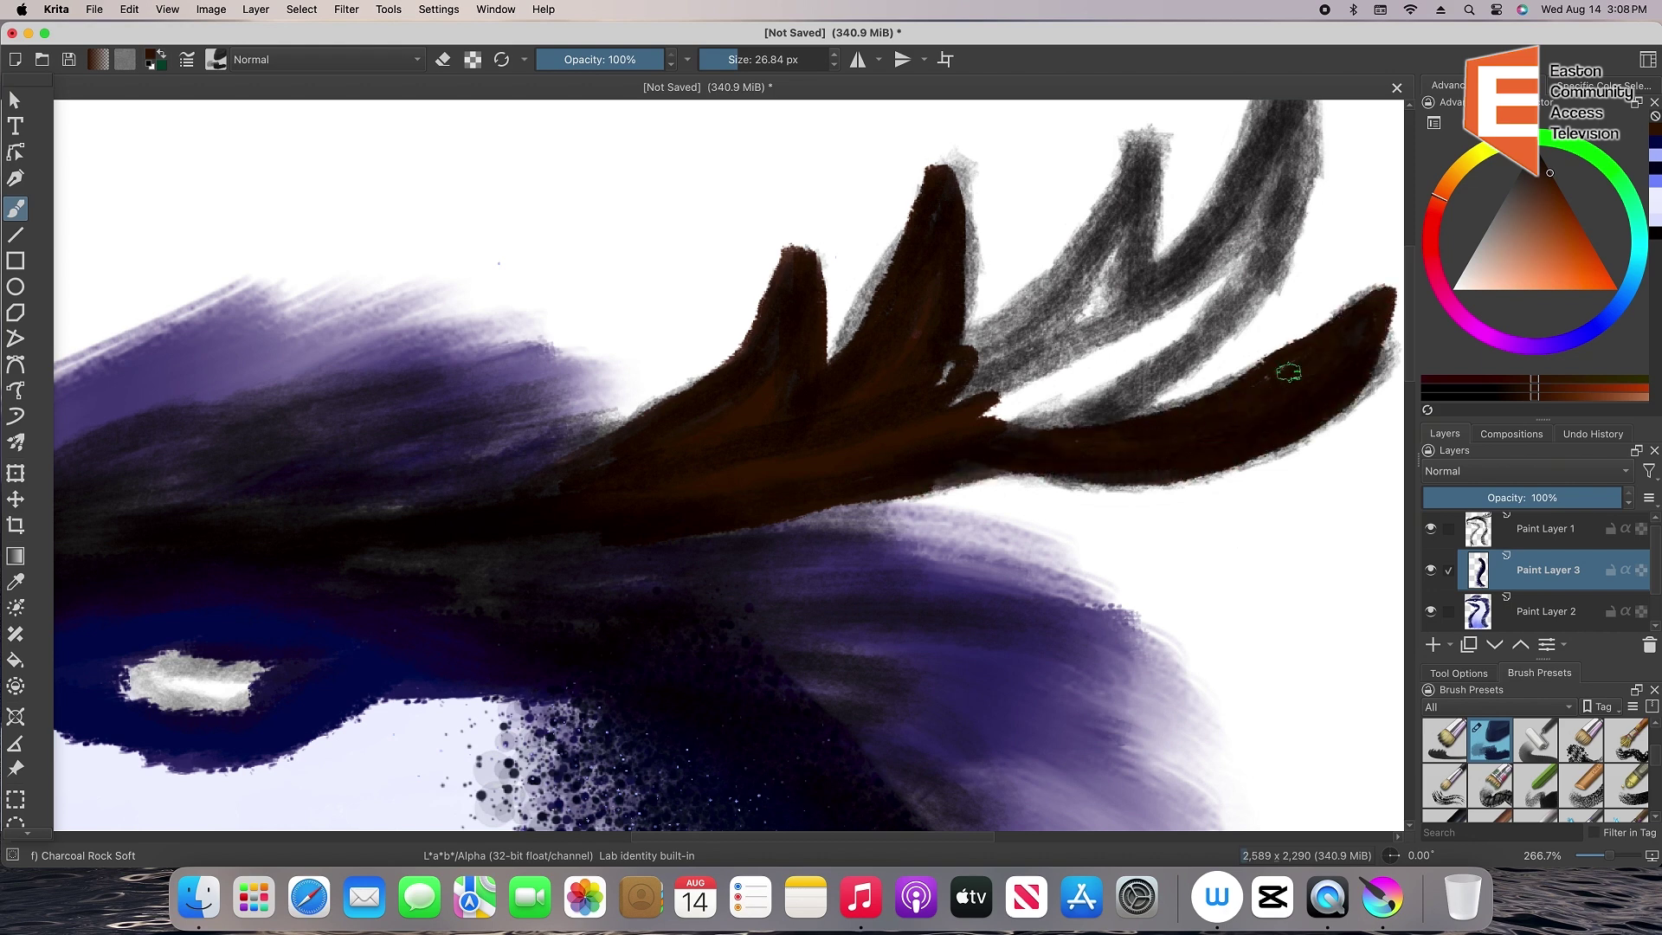
pyautogui.moveTo(957, 372)
pyautogui.mouseDown()
pyautogui.moveTo(1125, 394)
pyautogui.moveTo(1095, 402)
pyautogui.moveTo(1229, 251)
pyautogui.moveTo(1202, 350)
pyautogui.moveTo(1057, 381)
pyautogui.moveTo(1235, 268)
pyautogui.mouseUp()
pyautogui.hscroll(5, 1235, 269)
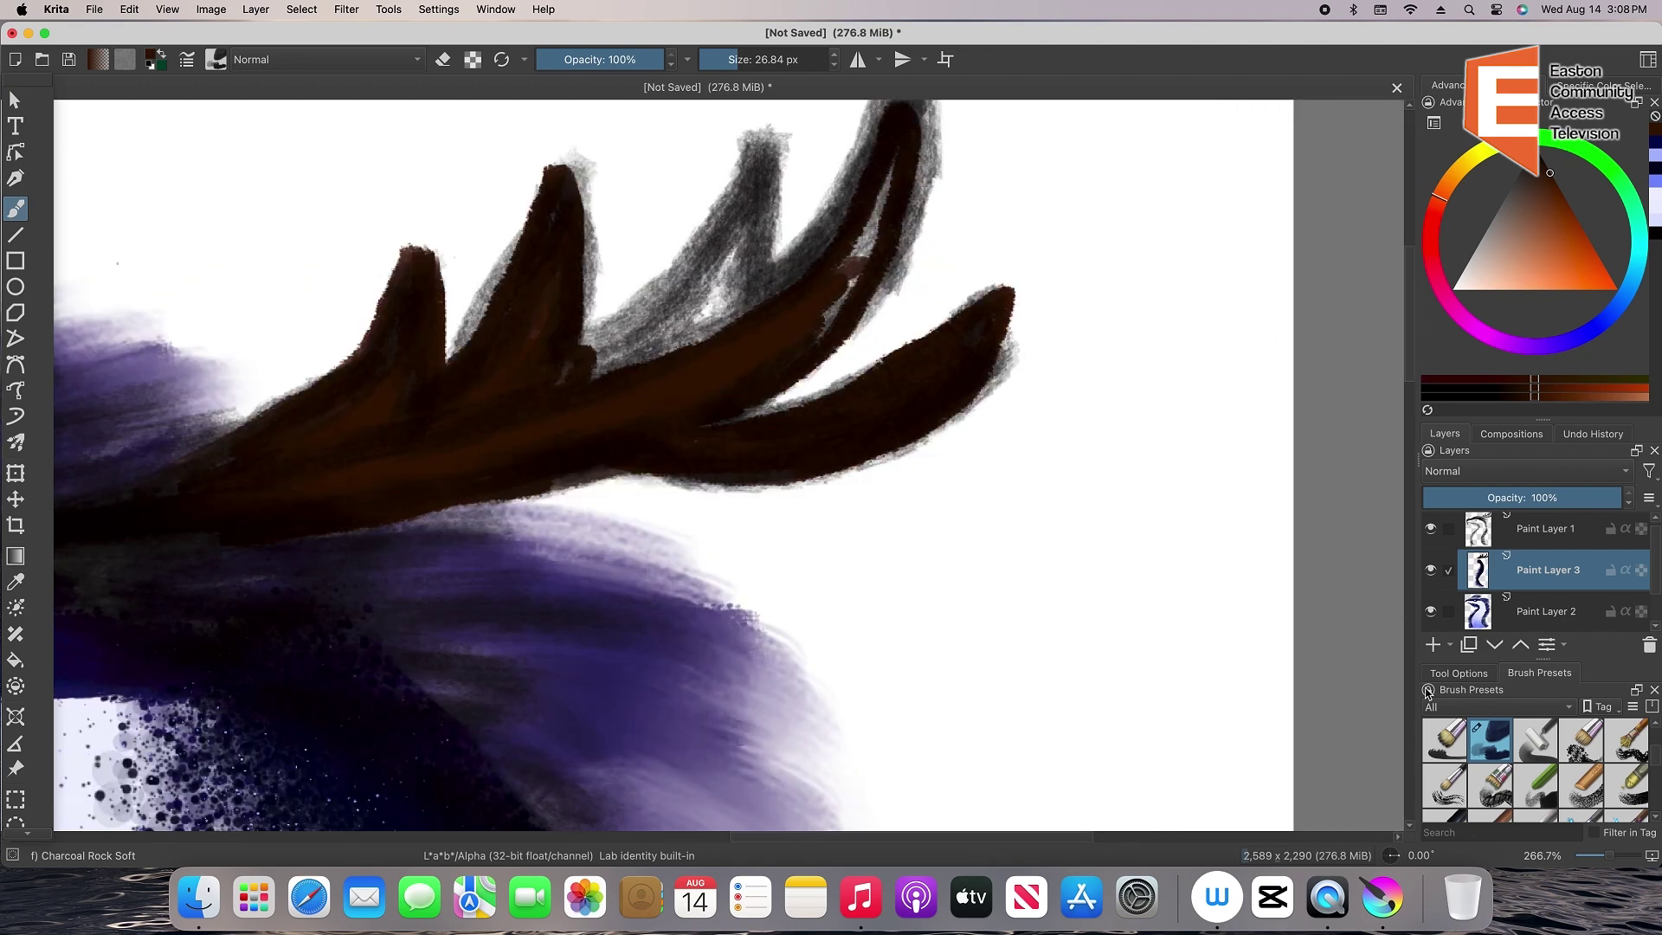
pyautogui.scroll(2, 1235, 269)
pyautogui.moveTo(857, 407); pyautogui.dragTo(906, 320)
pyautogui.moveTo(911, 240)
pyautogui.mouseDown()
pyautogui.moveTo(872, 442)
pyautogui.moveTo(925, 251)
pyautogui.moveTo(877, 337)
pyautogui.moveTo(728, 484)
pyautogui.moveTo(886, 264)
pyautogui.moveTo(820, 439)
pyautogui.moveTo(566, 523)
pyautogui.moveTo(706, 379)
pyautogui.moveTo(762, 402)
pyautogui.moveTo(737, 360)
pyautogui.moveTo(679, 455)
pyautogui.moveTo(735, 461)
pyautogui.moveTo(747, 328)
pyautogui.mouseUp()
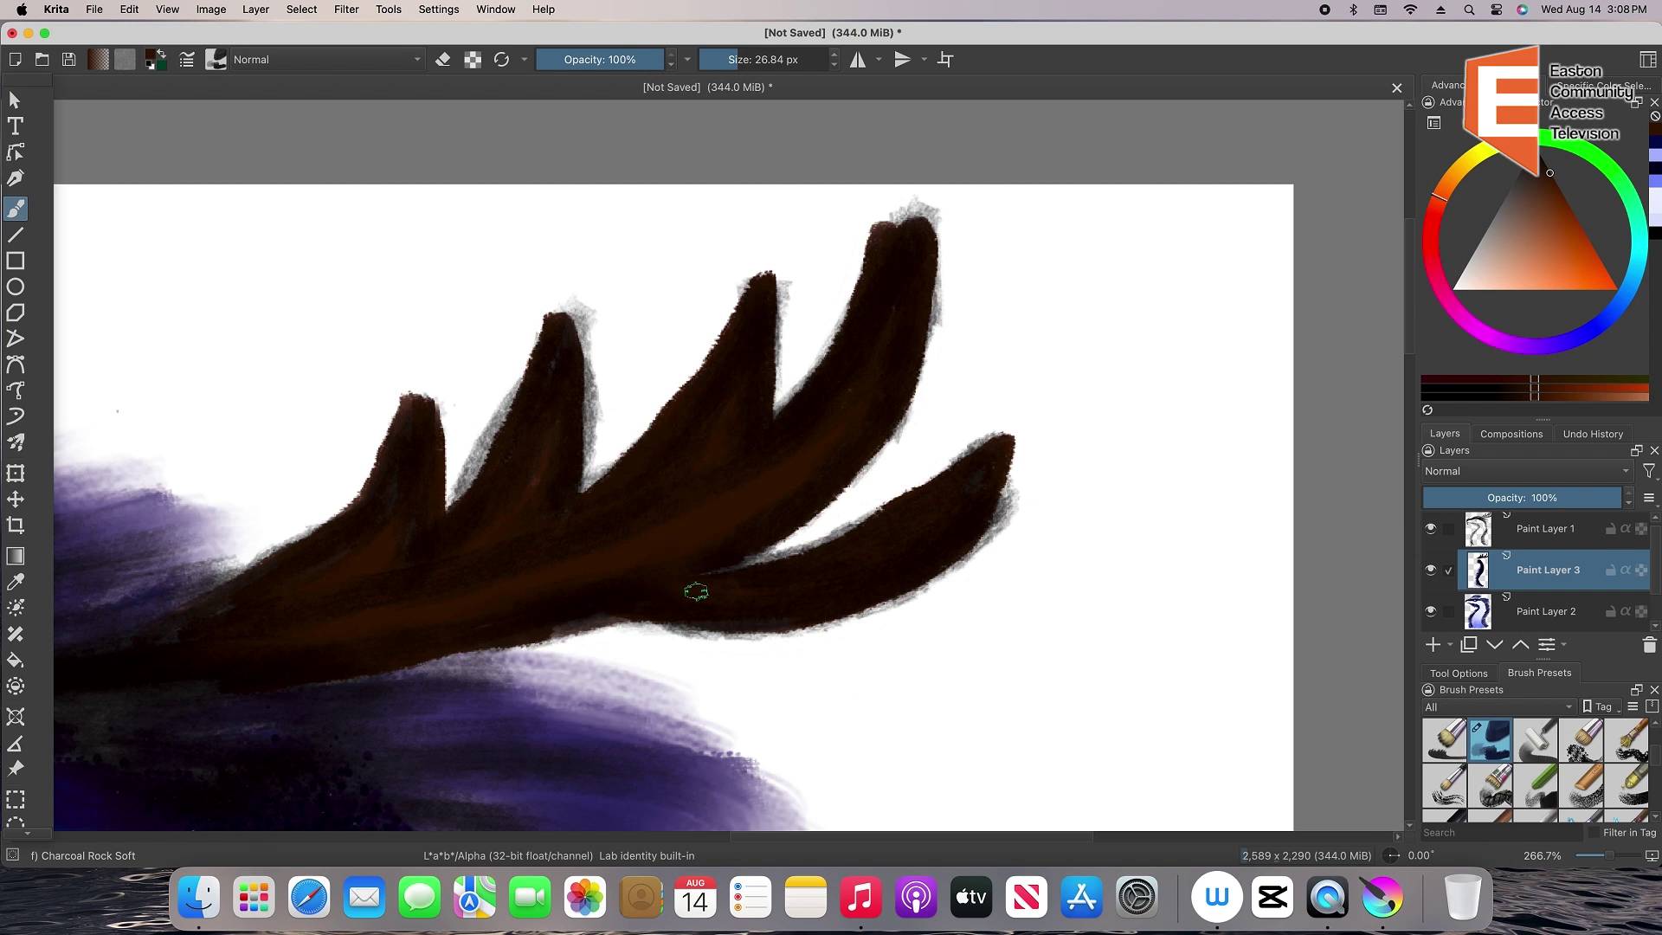
pyautogui.moveTo(642, 606)
pyautogui.mouseDown()
pyautogui.moveTo(639, 623)
pyautogui.moveTo(760, 630)
pyautogui.mouseUp()
pyautogui.moveTo(395, 488); pyautogui.dragTo(421, 386)
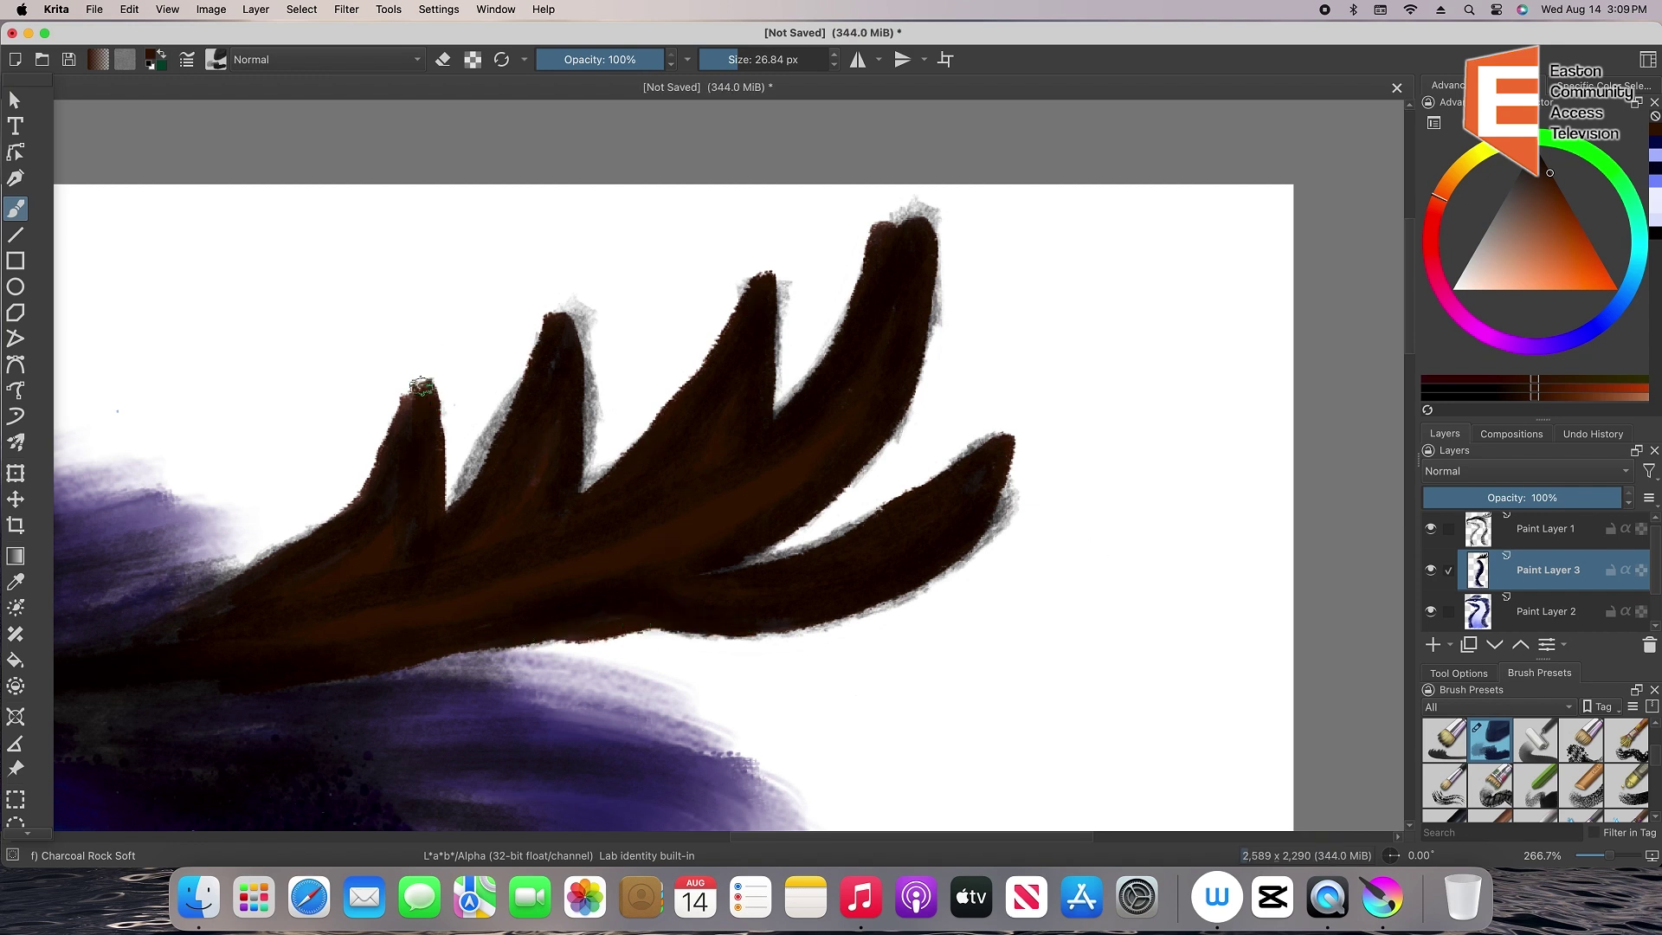
# Add light pinkish-tan highlight strokes along the antler's tines, beam and lower branch
pyautogui.click(1494, 261)
pyautogui.moveTo(869, 299)
pyautogui.mouseDown()
pyautogui.moveTo(883, 236)
pyautogui.moveTo(897, 248)
pyautogui.moveTo(770, 511)
pyautogui.moveTo(909, 259)
pyautogui.moveTo(892, 227)
pyautogui.moveTo(676, 413)
pyautogui.moveTo(774, 268)
pyautogui.mouseUp()
pyautogui.moveTo(450, 515); pyautogui.dragTo(567, 316)
pyautogui.moveTo(364, 515)
pyautogui.mouseDown()
pyautogui.moveTo(395, 451)
pyautogui.moveTo(268, 571)
pyautogui.moveTo(420, 381)
pyautogui.mouseUp()
pyautogui.moveTo(987, 459)
pyautogui.mouseDown()
pyautogui.moveTo(766, 559)
pyautogui.moveTo(998, 446)
pyautogui.moveTo(874, 576)
pyautogui.moveTo(640, 526)
pyautogui.moveTo(208, 637)
pyautogui.moveTo(669, 618)
pyautogui.moveTo(691, 474)
pyautogui.moveTo(338, 552)
pyautogui.moveTo(223, 658)
pyautogui.mouseUp()
# Blend the tan highlights into the brown antler with the Blender Textured Soft brush at 23.56 px
pyautogui.scroll(-3, 1534, 766)
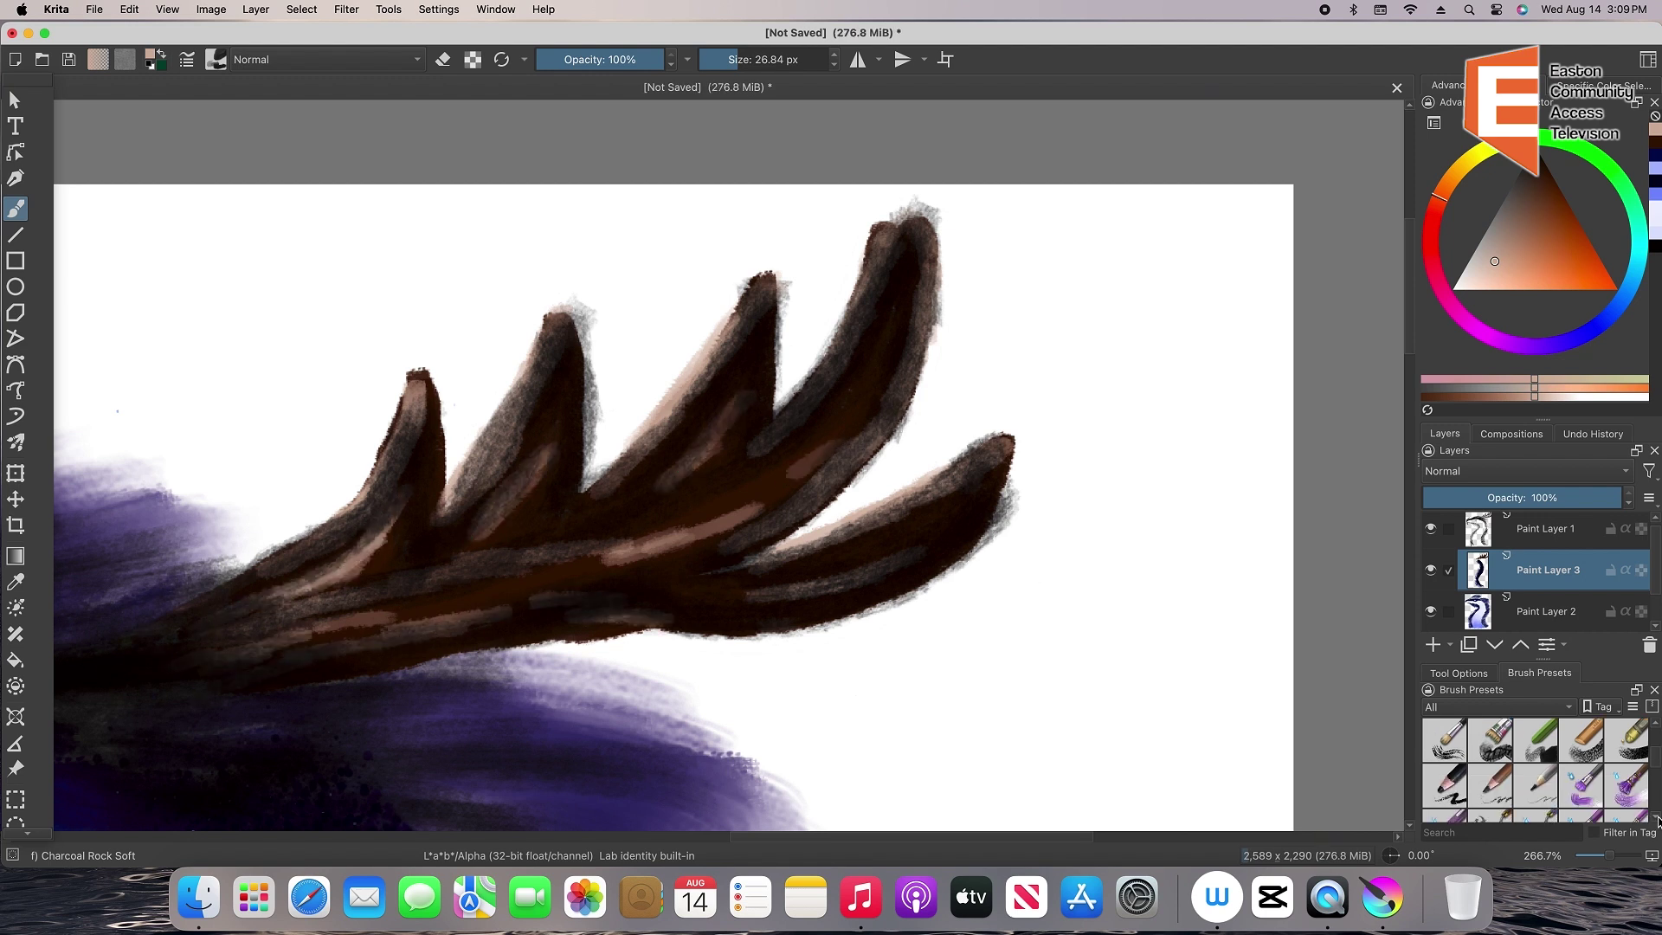
pyautogui.click(1535, 784)
pyautogui.moveTo(371, 527)
pyautogui.mouseDown()
pyautogui.moveTo(260, 623)
pyautogui.moveTo(222, 594)
pyautogui.moveTo(364, 562)
pyautogui.moveTo(631, 549)
pyautogui.moveTo(779, 450)
pyautogui.moveTo(684, 433)
pyautogui.moveTo(658, 372)
pyautogui.moveTo(493, 450)
pyautogui.mouseUp()
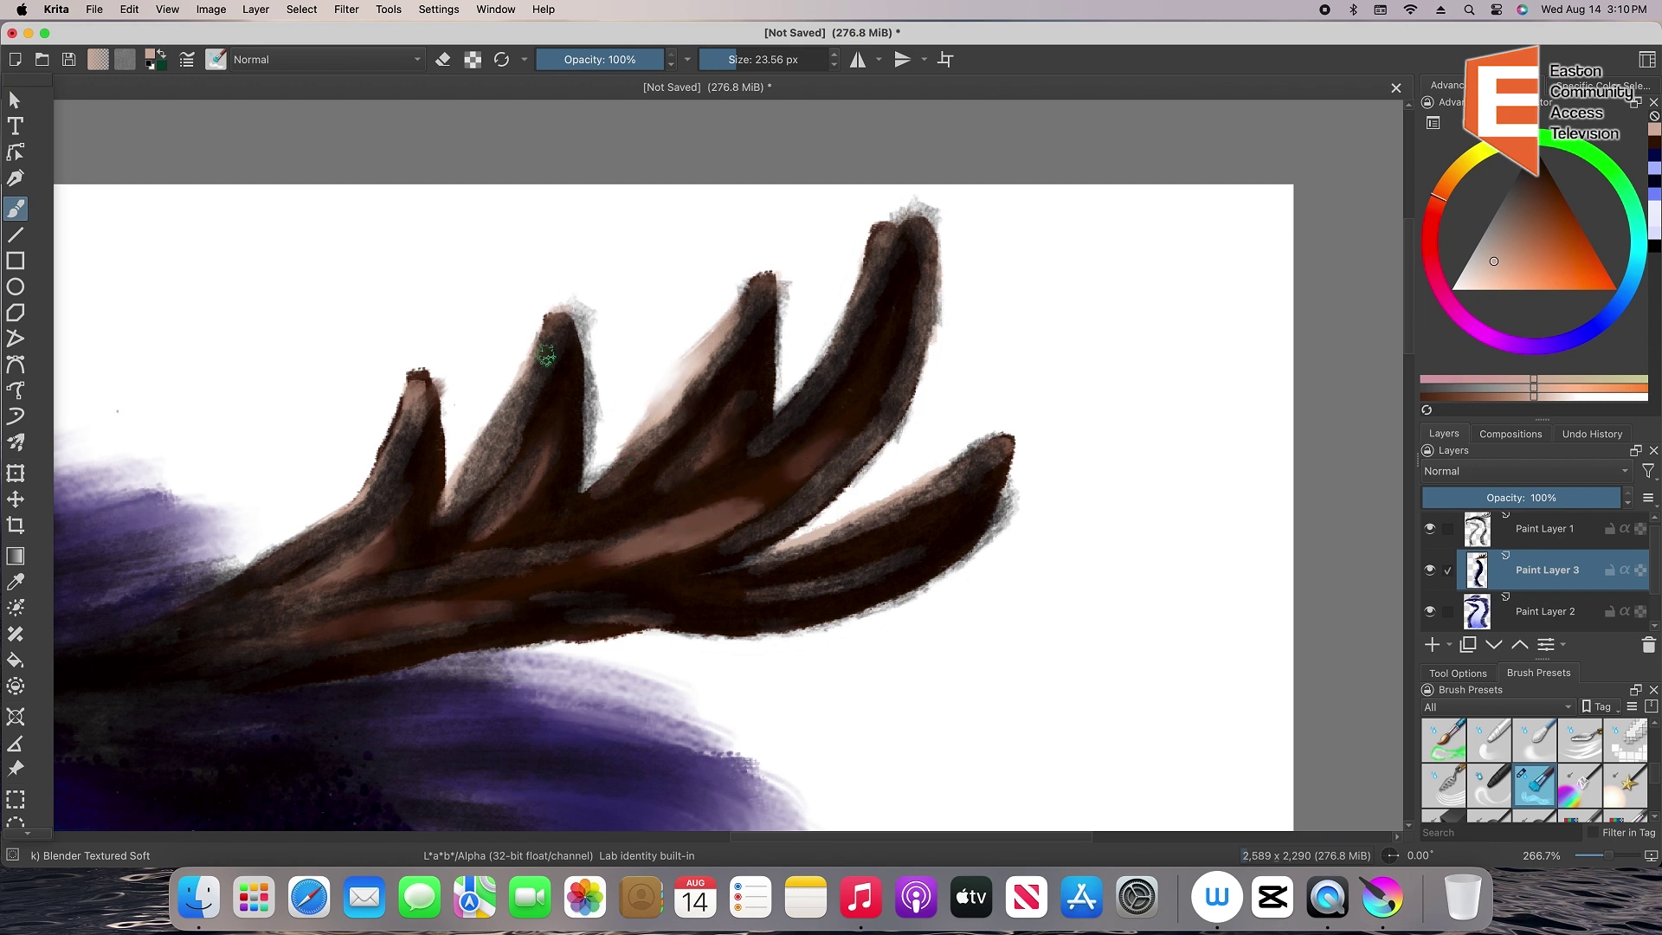
pyautogui.moveTo(546, 355)
pyautogui.mouseDown()
pyautogui.moveTo(398, 399)
pyautogui.moveTo(408, 420)
pyautogui.moveTo(444, 370)
pyautogui.moveTo(428, 414)
pyautogui.mouseUp()
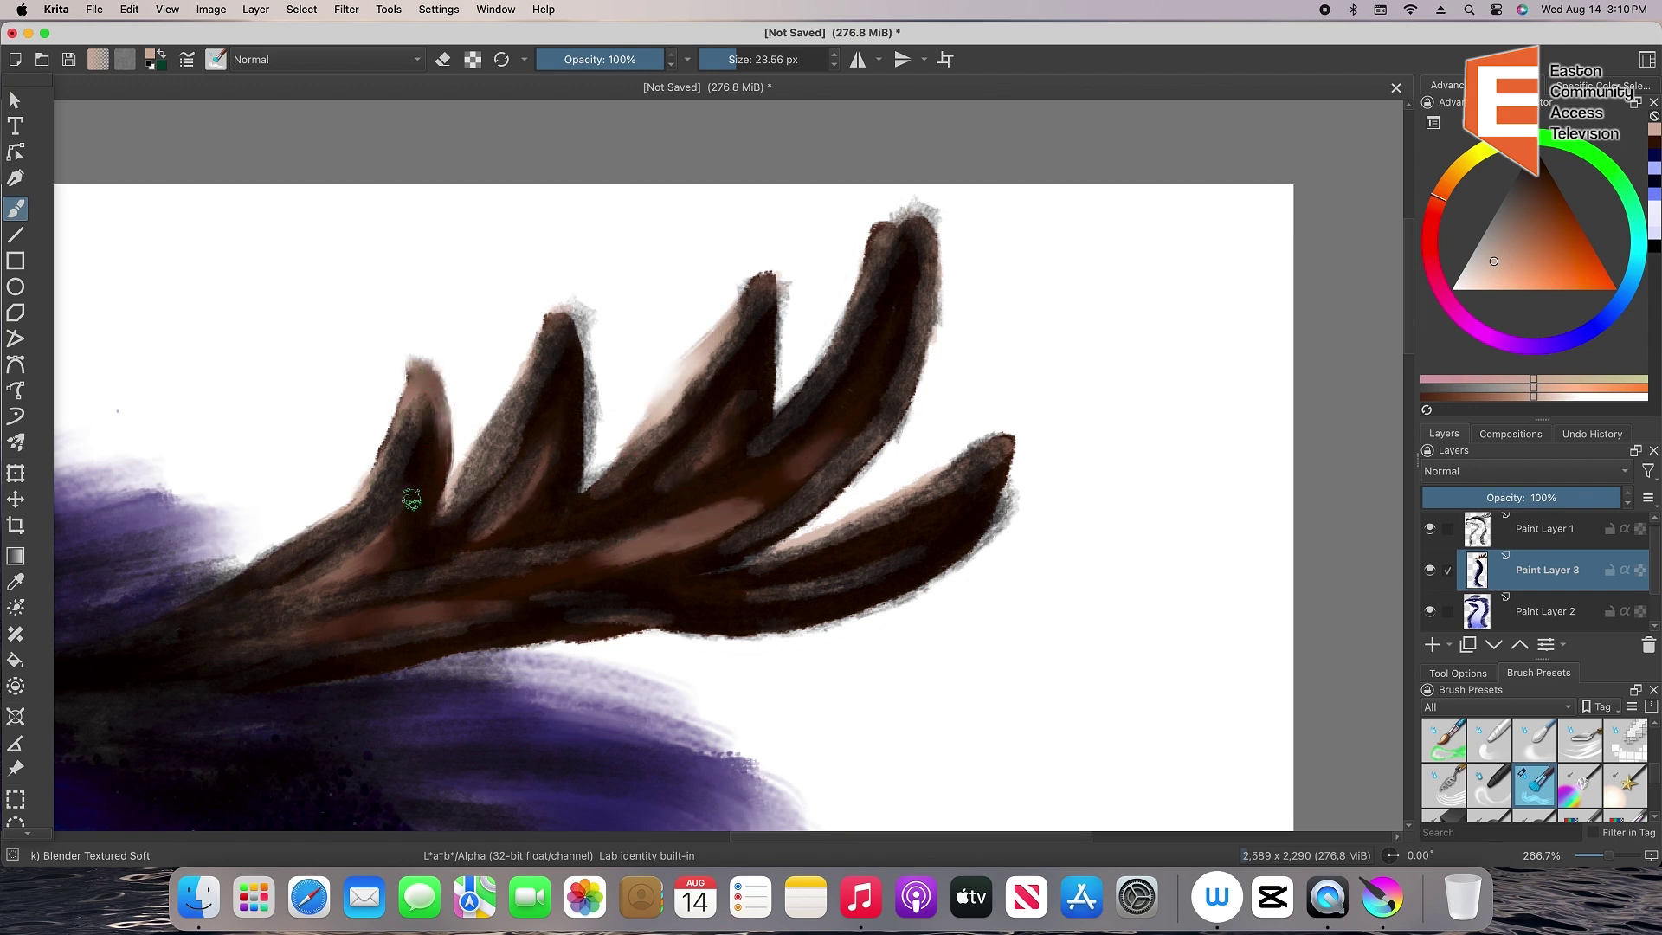
pyautogui.moveTo(487, 609)
pyautogui.mouseDown()
pyautogui.moveTo(701, 621)
pyautogui.moveTo(662, 562)
pyautogui.moveTo(597, 562)
pyautogui.mouseUp()
# Brush off-white highlights along the antler's tines and beam with the Charcoal Rock Soft brush at 26.84 px
pyautogui.moveTo(1653, 771); pyautogui.dragTo(1653, 753)
pyautogui.click(1489, 750)
pyautogui.click(1471, 288)
pyautogui.moveTo(369, 514)
pyautogui.mouseDown()
pyautogui.moveTo(259, 585)
pyautogui.moveTo(382, 466)
pyautogui.moveTo(322, 588)
pyautogui.moveTo(511, 463)
pyautogui.moveTo(541, 404)
pyautogui.moveTo(450, 521)
pyautogui.moveTo(490, 543)
pyautogui.moveTo(223, 612)
pyautogui.moveTo(430, 561)
pyautogui.moveTo(277, 590)
pyautogui.moveTo(737, 574)
pyautogui.moveTo(881, 527)
pyautogui.moveTo(914, 565)
pyautogui.moveTo(953, 544)
pyautogui.moveTo(810, 600)
pyautogui.moveTo(547, 551)
pyautogui.moveTo(409, 661)
pyautogui.moveTo(581, 629)
pyautogui.moveTo(293, 680)
pyautogui.mouseUp()
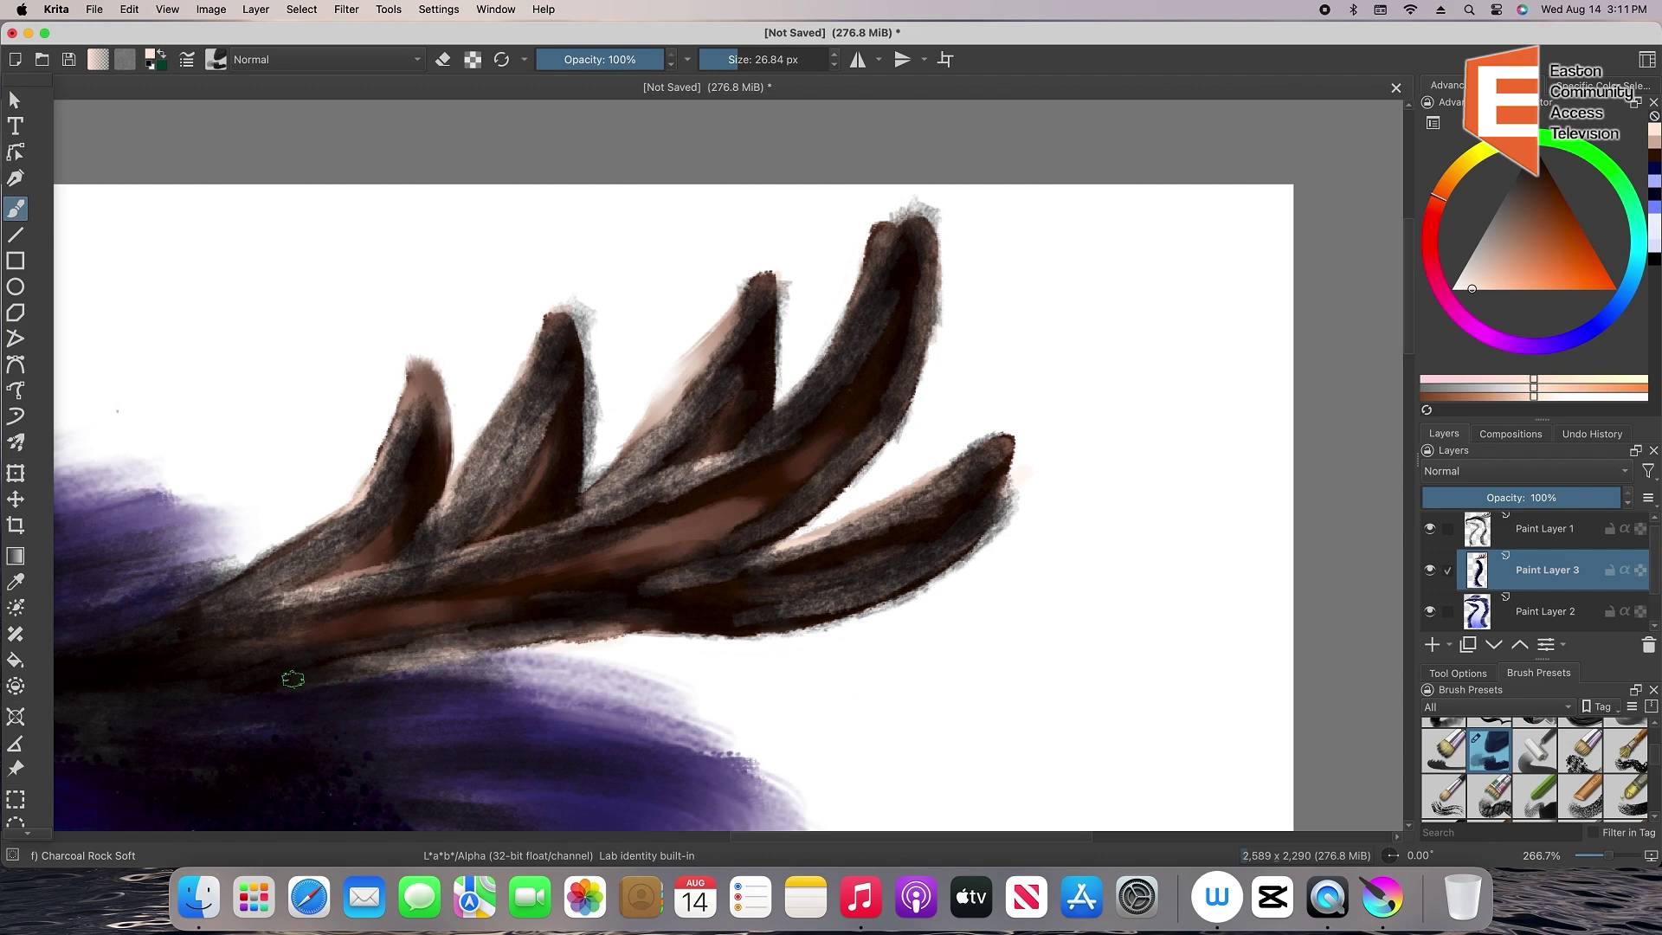
# Soften the off-white antler highlights with the Blender Textured Soft brush at 23.56 px
pyautogui.scroll(-10, 1445, 762)
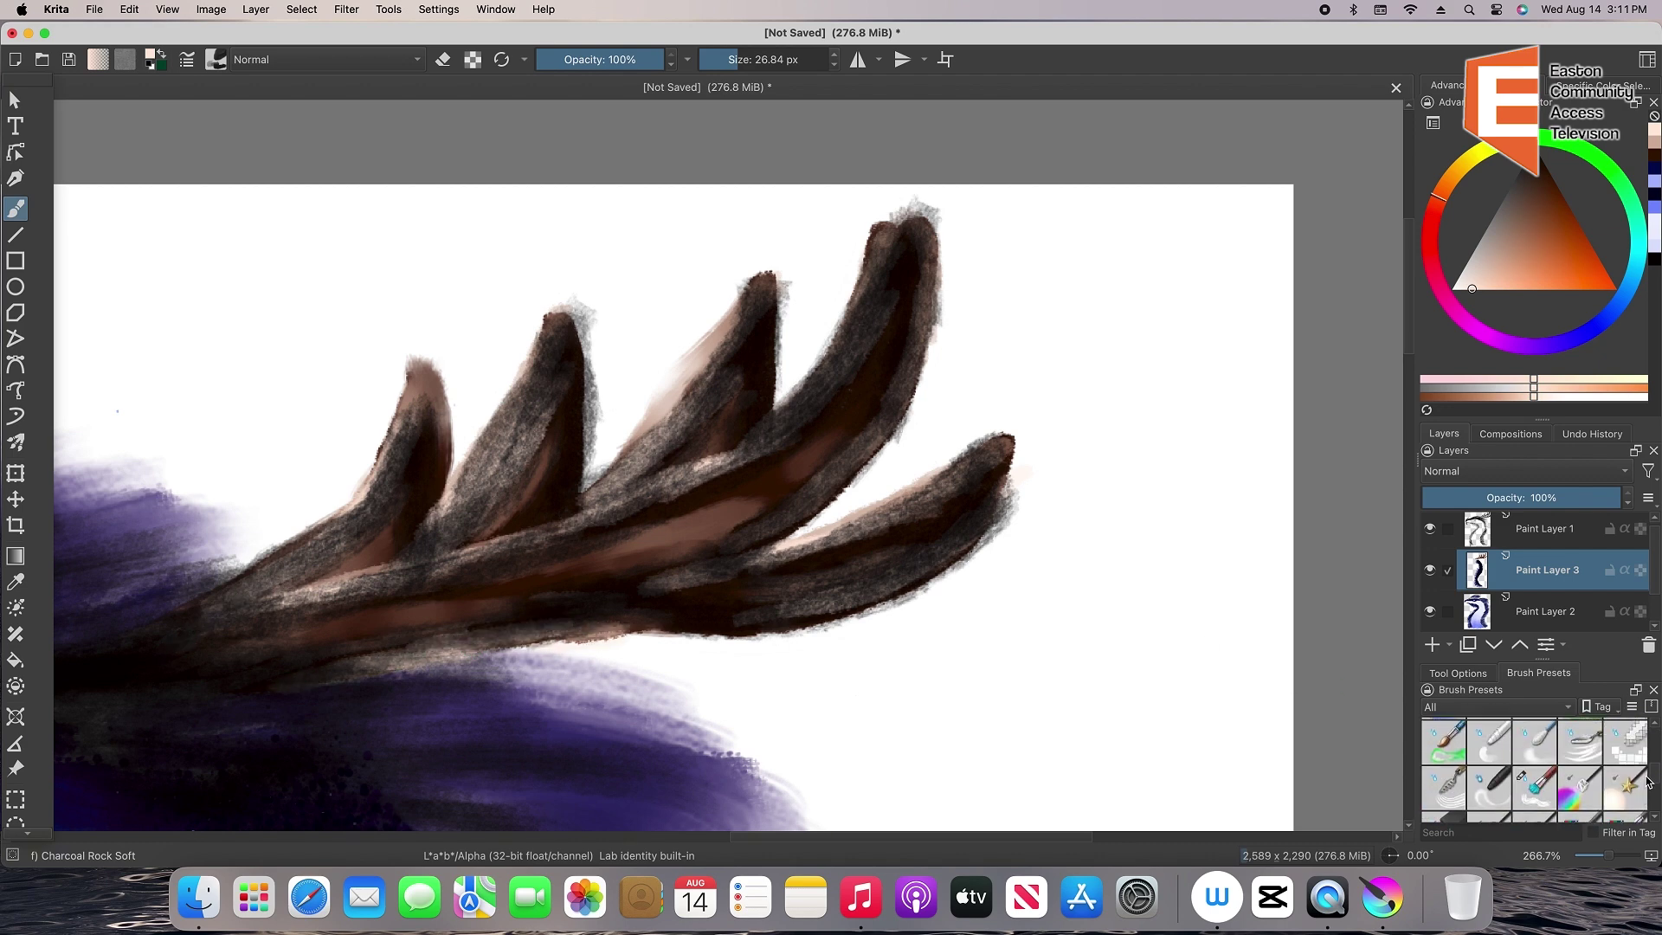
pyautogui.click(1550, 772)
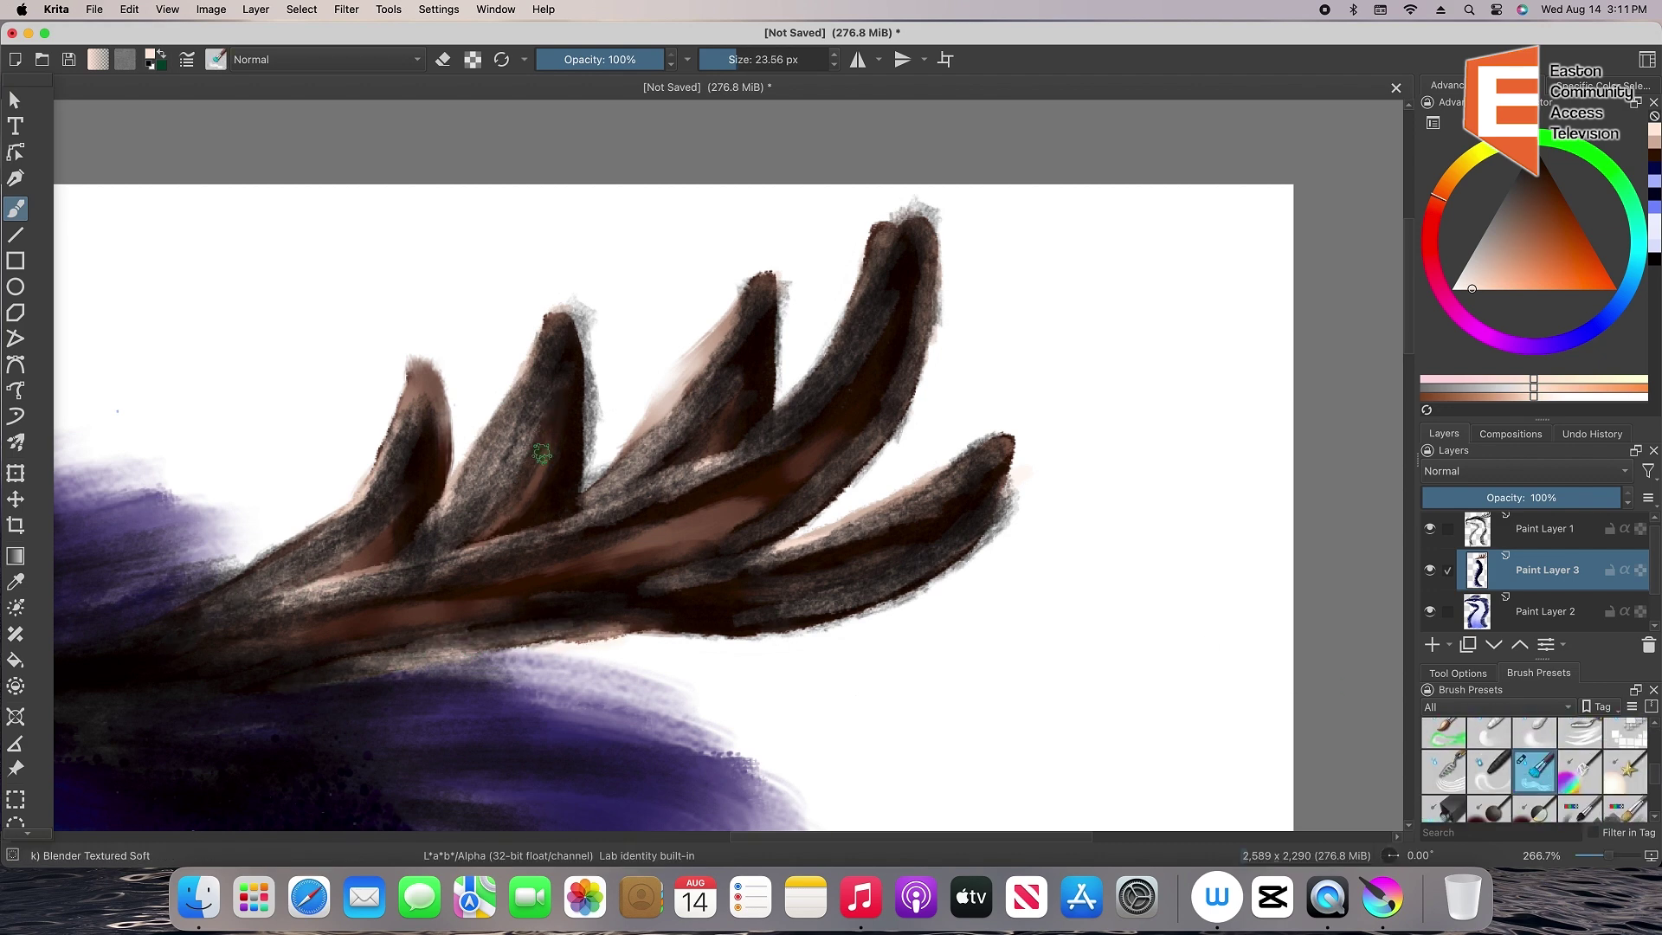
pyautogui.moveTo(428, 408)
pyautogui.mouseDown()
pyautogui.moveTo(311, 548)
pyautogui.moveTo(366, 598)
pyautogui.moveTo(368, 549)
pyautogui.mouseUp()
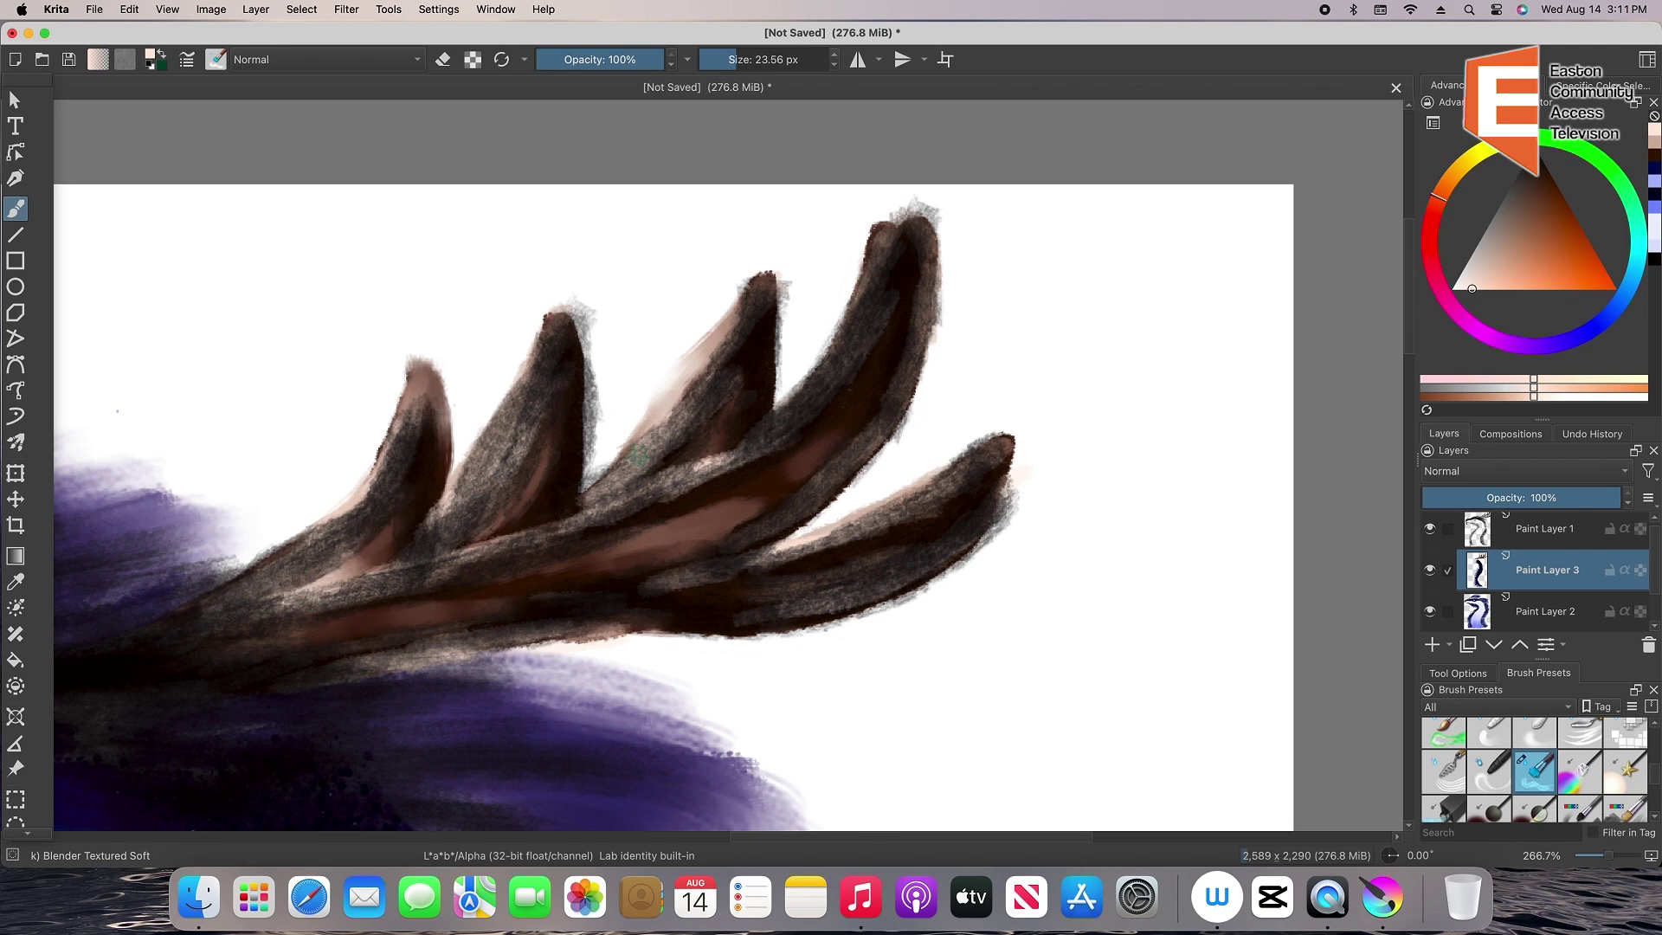
pyautogui.moveTo(639, 454)
pyautogui.mouseDown()
pyautogui.moveTo(693, 364)
pyautogui.moveTo(693, 494)
pyautogui.moveTo(779, 467)
pyautogui.moveTo(779, 606)
pyautogui.moveTo(728, 614)
pyautogui.mouseUp()
# Review the coloured head and antlers as a whole at 66.7% zoom
pyautogui.press('super+minus')
pyautogui.press('super+minus')
pyautogui.press('super+minus')
pyautogui.press('super+minus')
pyautogui.press('super+minus')
pyautogui.press('super+equal')
pyautogui.click(1409, 825)
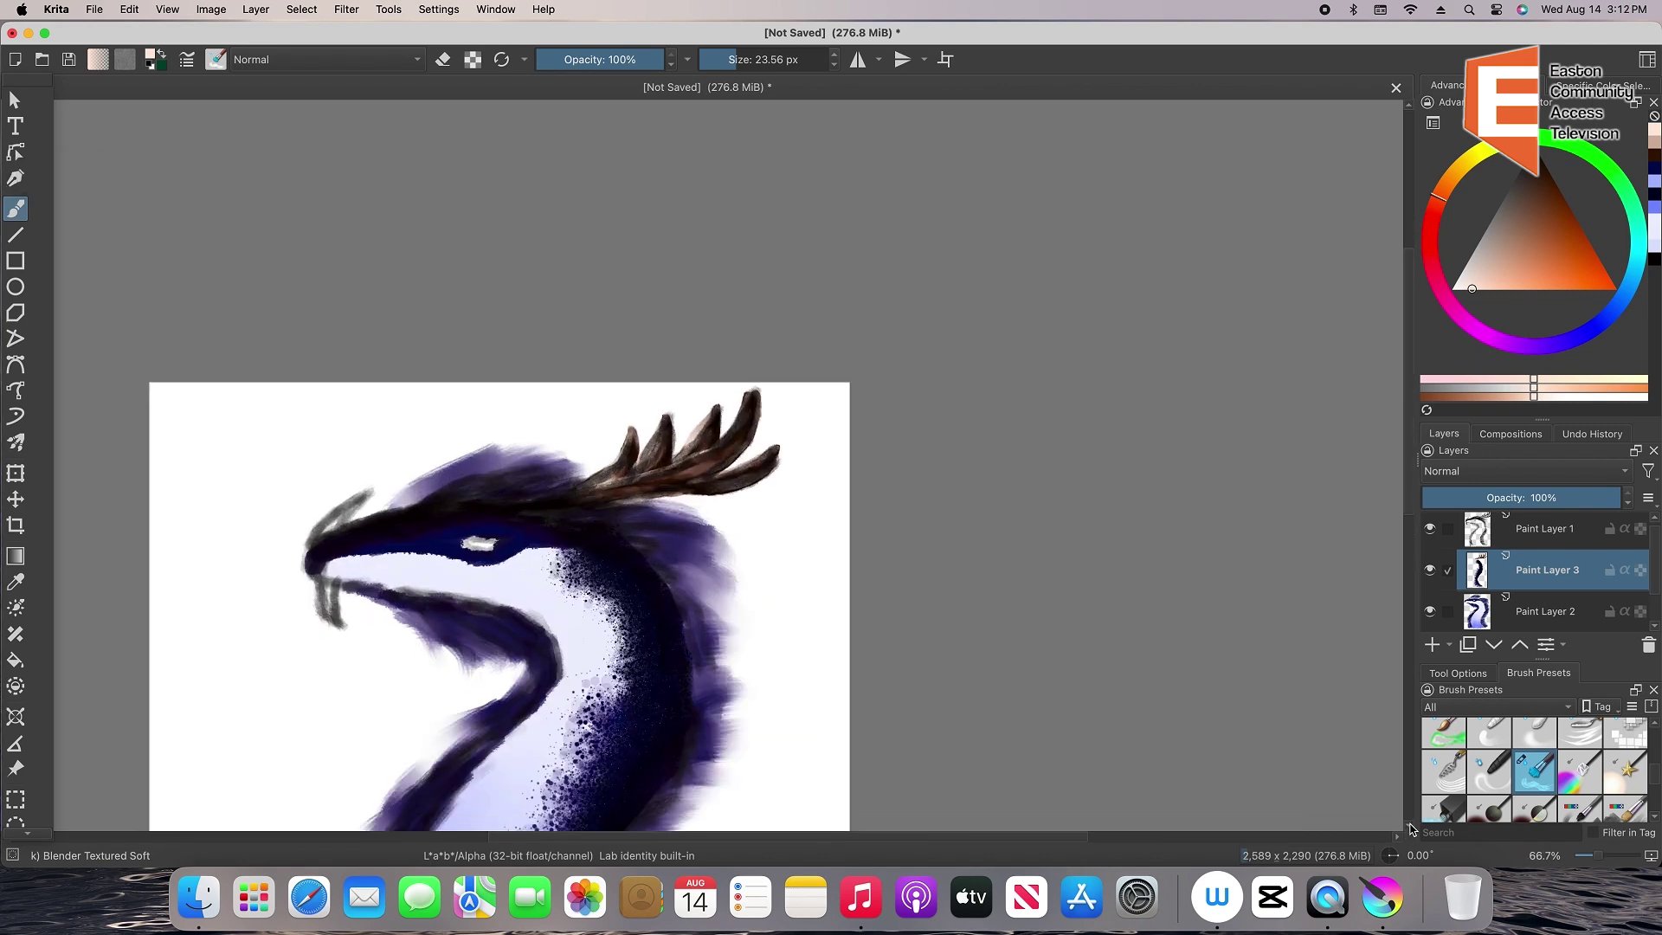
# Erase the stray colour outside the antler tines on Paint Layer 3 with the Eraser Circle at 30.41 px
pyautogui.click(1410, 828)
pyautogui.scroll(10, 1467, 761)
pyautogui.click(1443, 741)
pyautogui.press('super+equal')
pyautogui.press('super+equal')
pyautogui.press('super+equal')
pyautogui.press('super+equal')
pyautogui.press('super+equal')
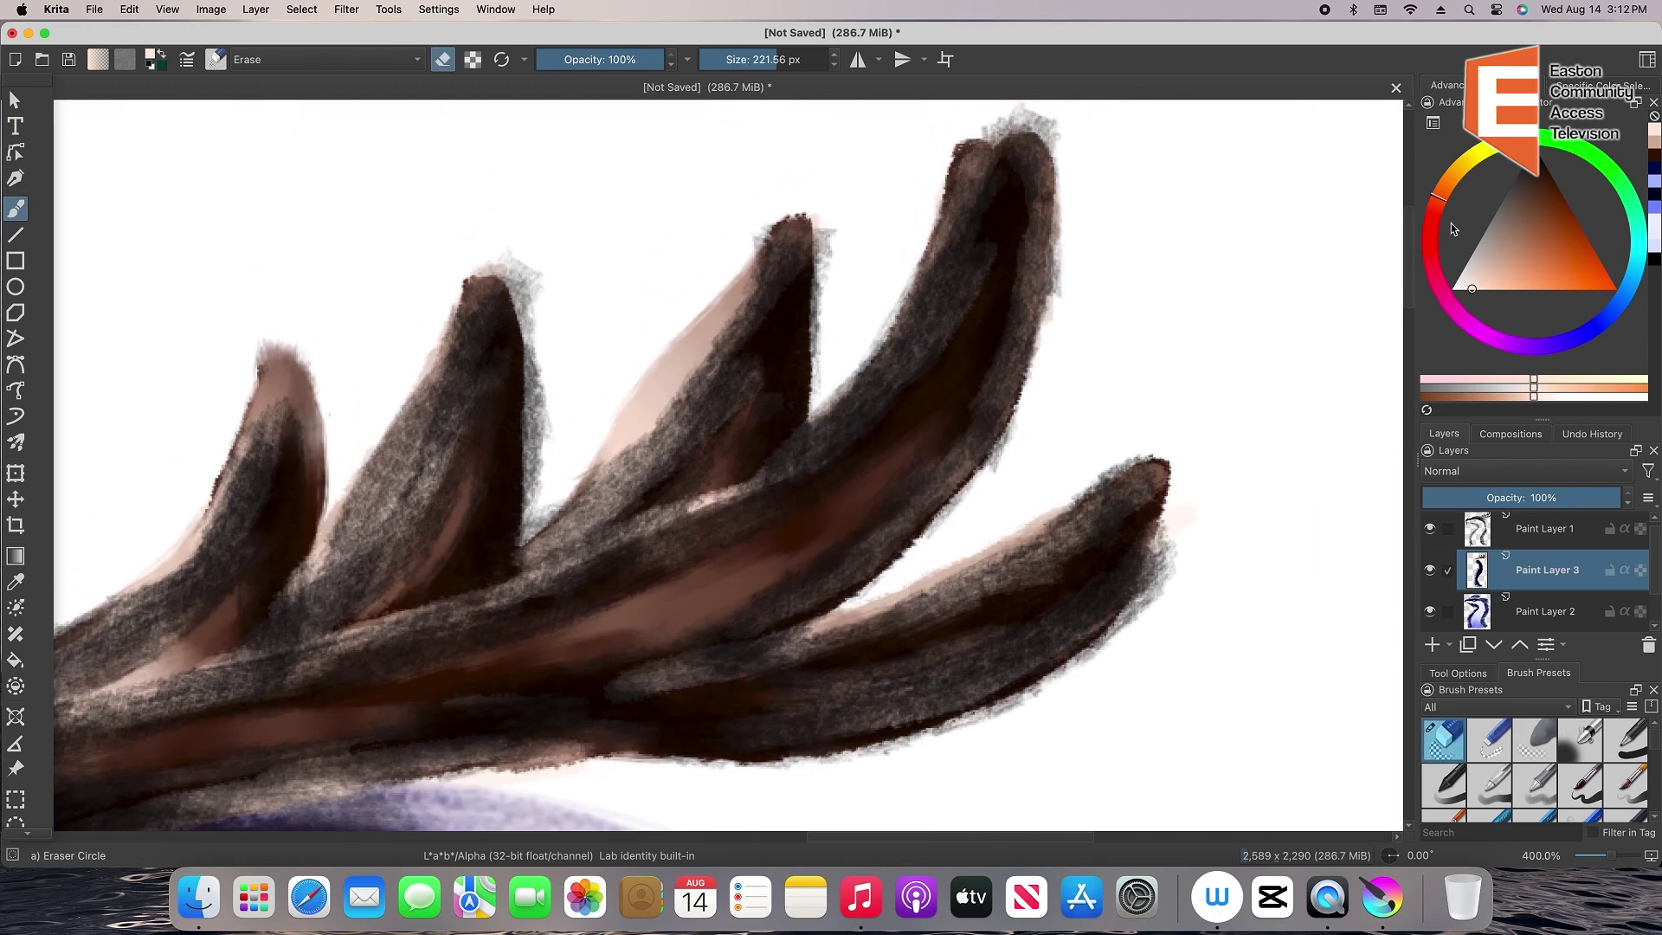
pyautogui.press('[')
pyautogui.press('[')
pyautogui.press('[')
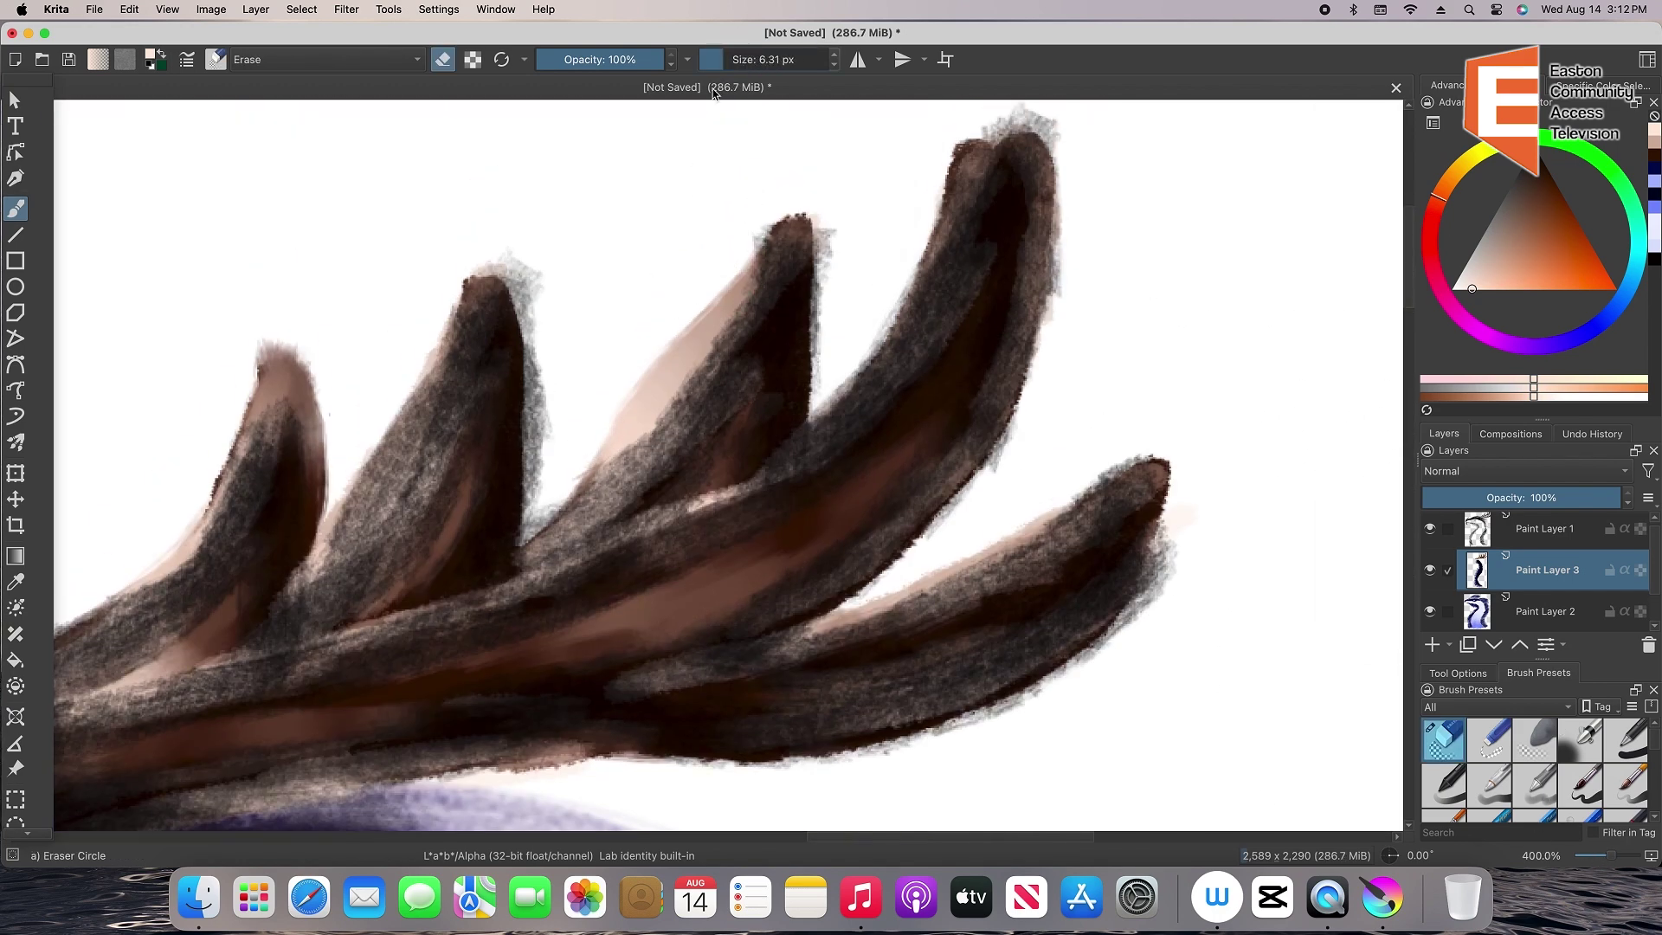
pyautogui.press(']')
pyautogui.press(']')
pyautogui.press(']')
pyautogui.moveTo(727, 255)
pyautogui.mouseDown()
pyautogui.moveTo(642, 412)
pyautogui.moveTo(551, 506)
pyautogui.mouseUp()
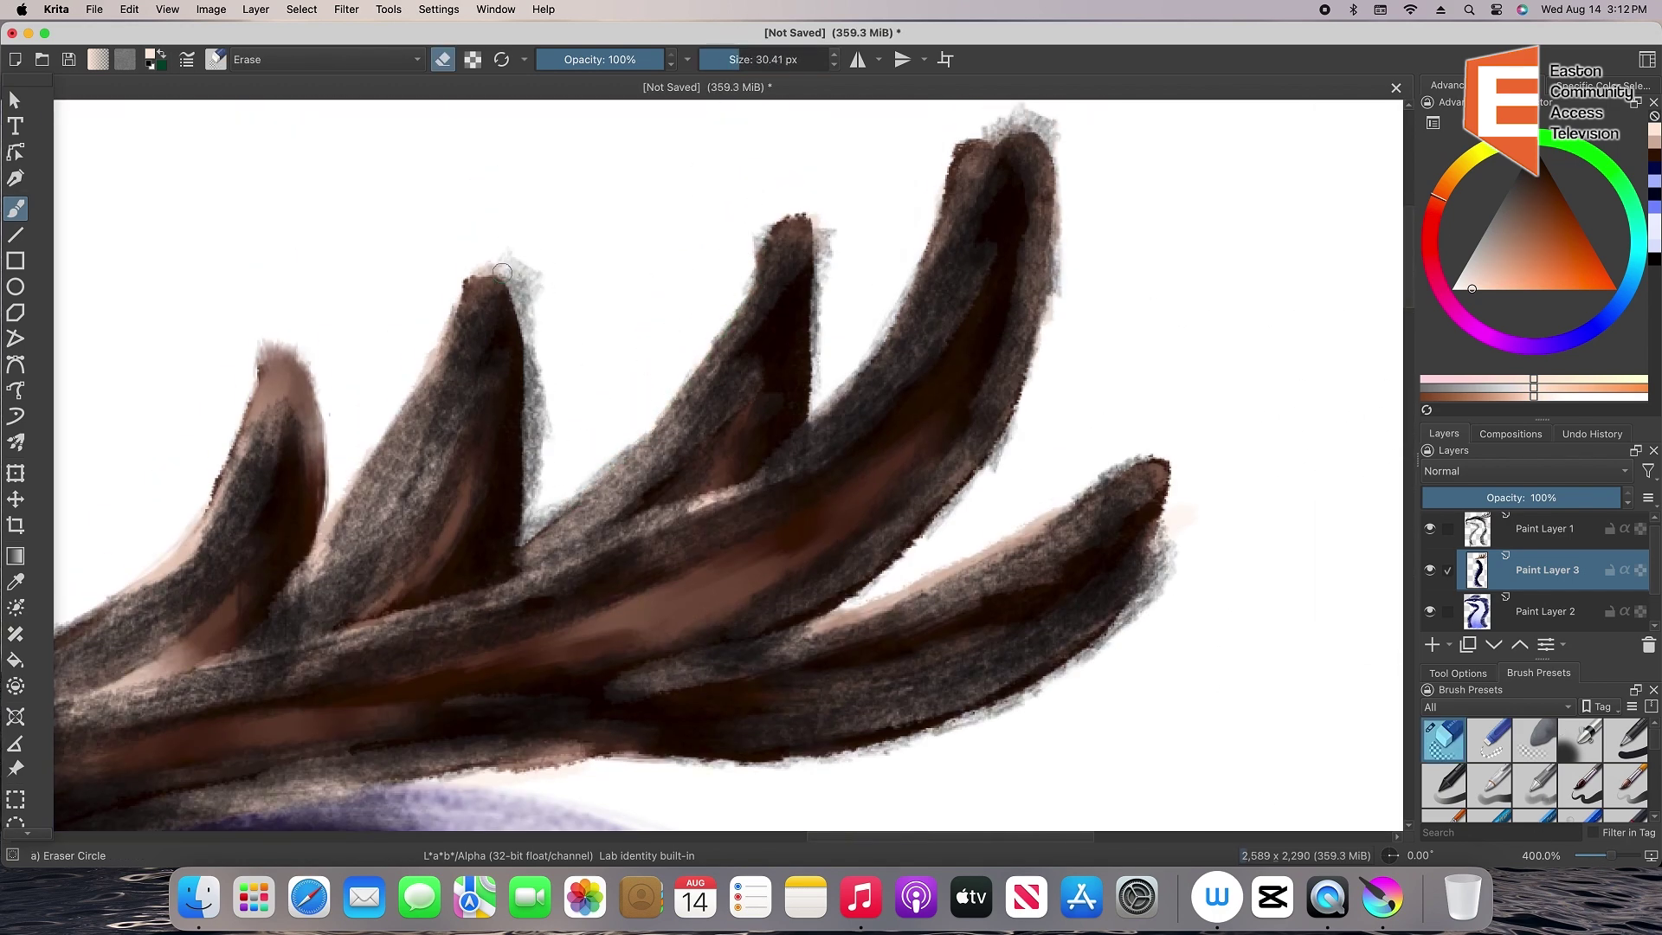
pyautogui.moveTo(502, 273); pyautogui.dragTo(409, 397)
pyautogui.moveTo(1045, 505)
pyautogui.mouseDown()
pyautogui.moveTo(935, 566)
pyautogui.moveTo(882, 390)
pyautogui.moveTo(865, 615)
pyautogui.mouseUp()
# Trim the antler tine edges nearest the head more finely with the Eraser Circle at 7.71 px
pyautogui.press('[')
pyautogui.press('[')
pyautogui.press('[')
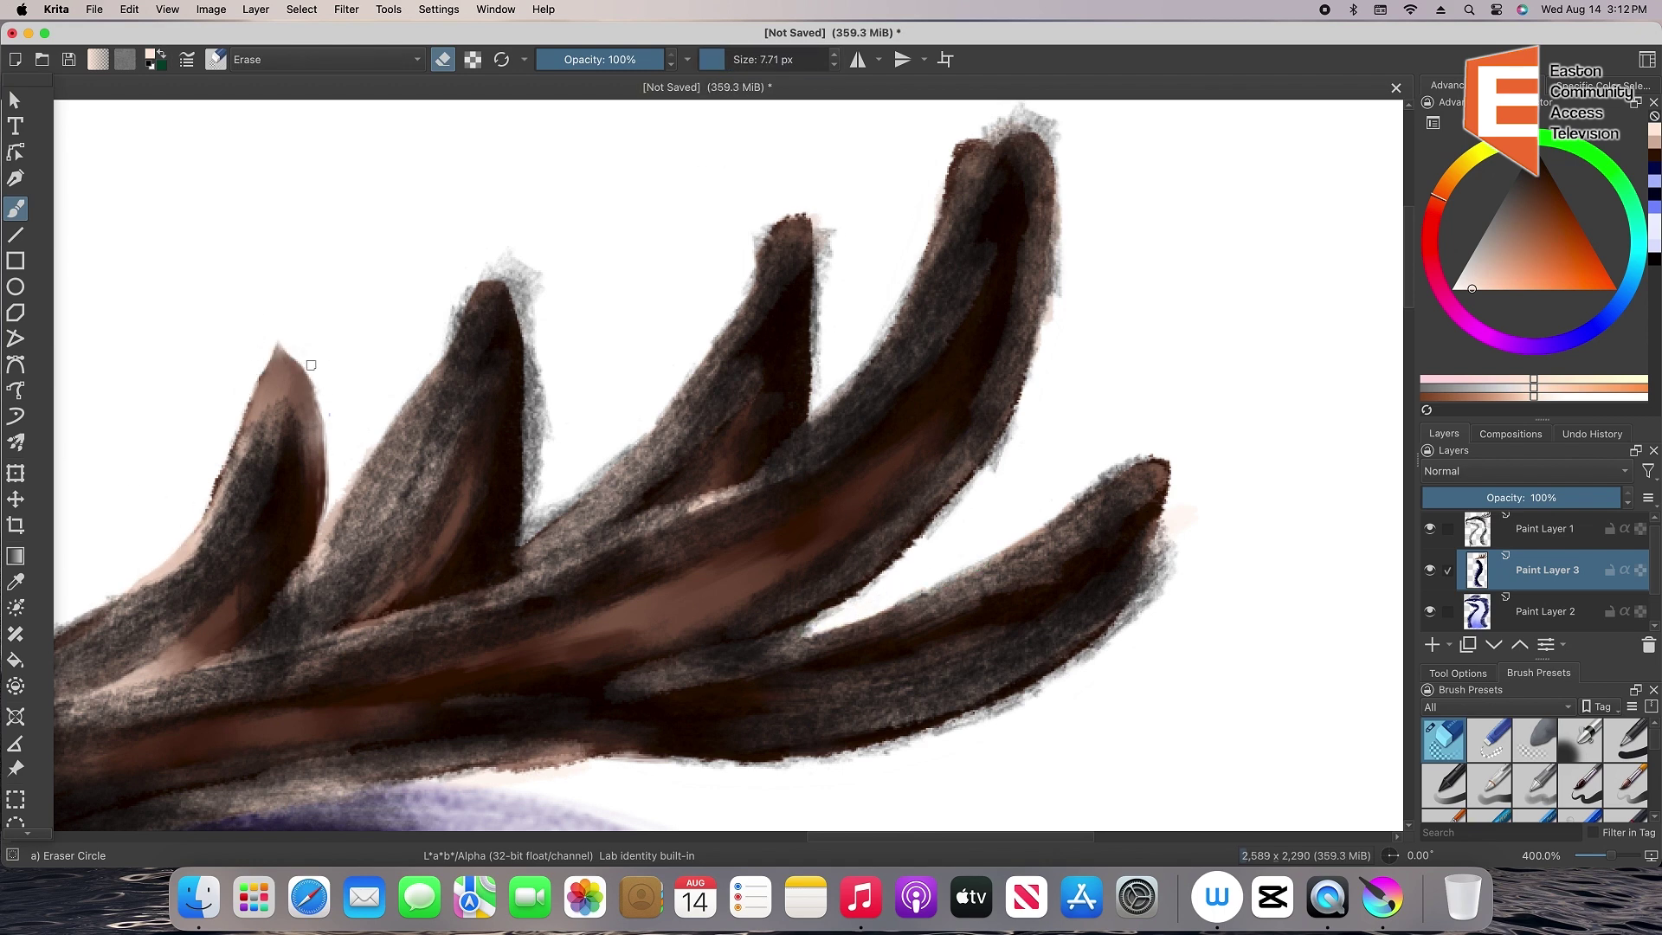
pyautogui.moveTo(1612, 859); pyautogui.dragTo(1591, 865)
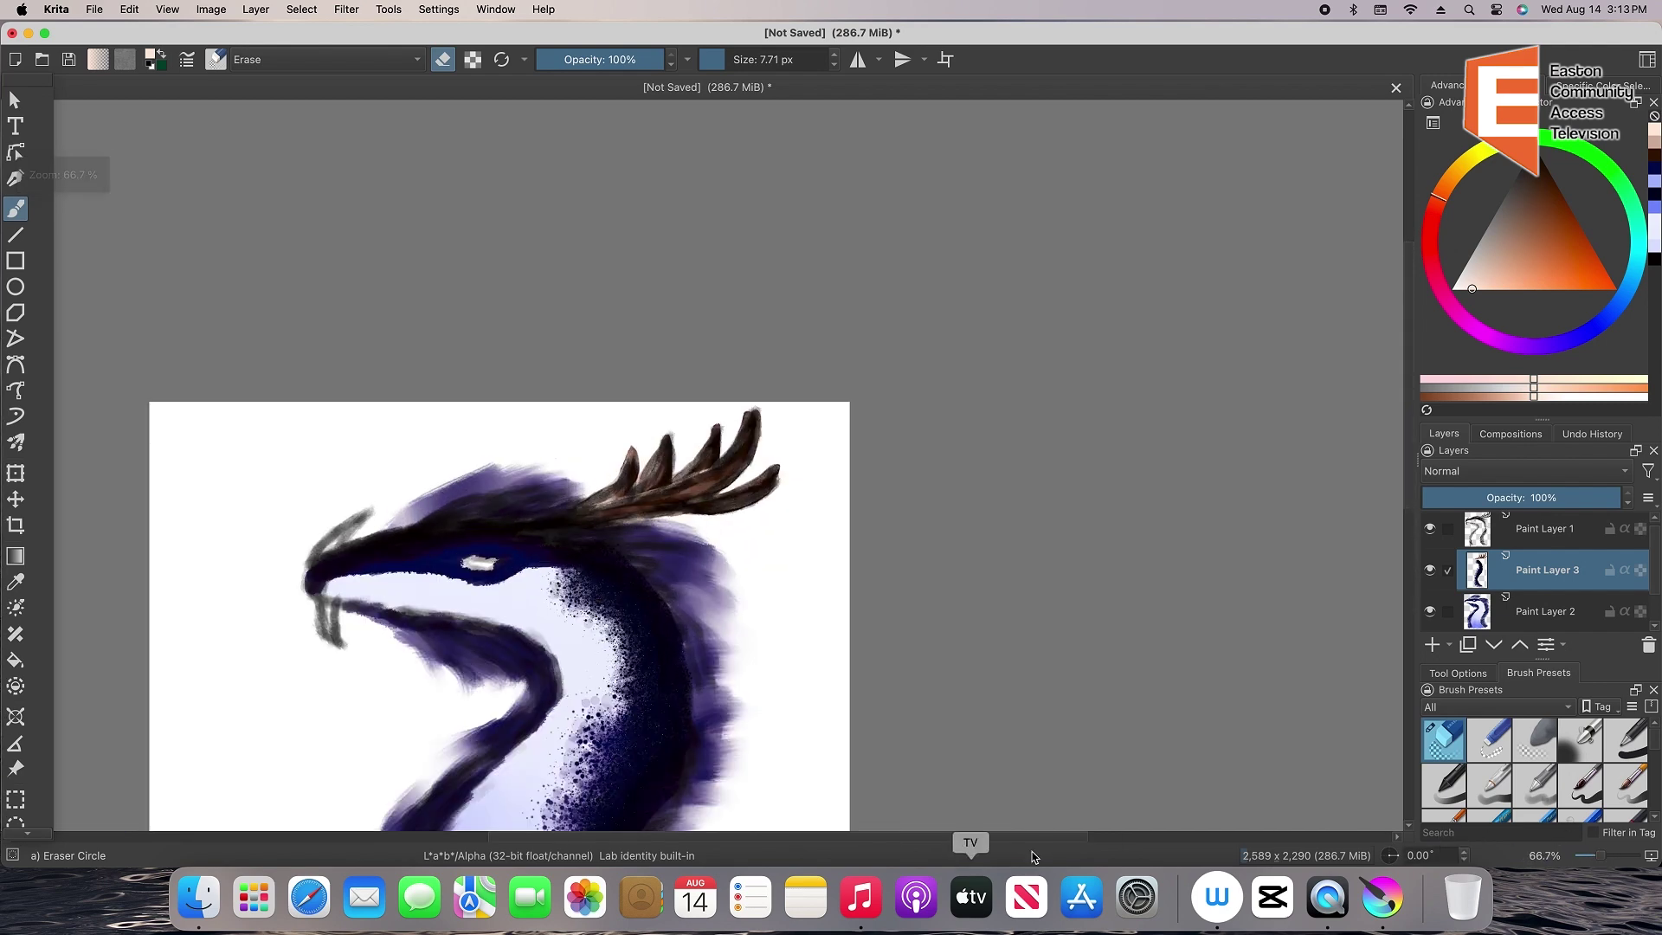
# Paint the nose horn and chin horn dark brown with the Charcoal Rock Soft brush at 19.15 px
pyautogui.moveTo(693, 839); pyautogui.dragTo(549, 840)
pyautogui.moveTo(1599, 855); pyautogui.dragTo(1609, 855)
pyautogui.moveTo(1408, 320); pyautogui.dragTo(1408, 394)
pyautogui.click(1654, 795)
pyautogui.scroll(5, 1654, 796)
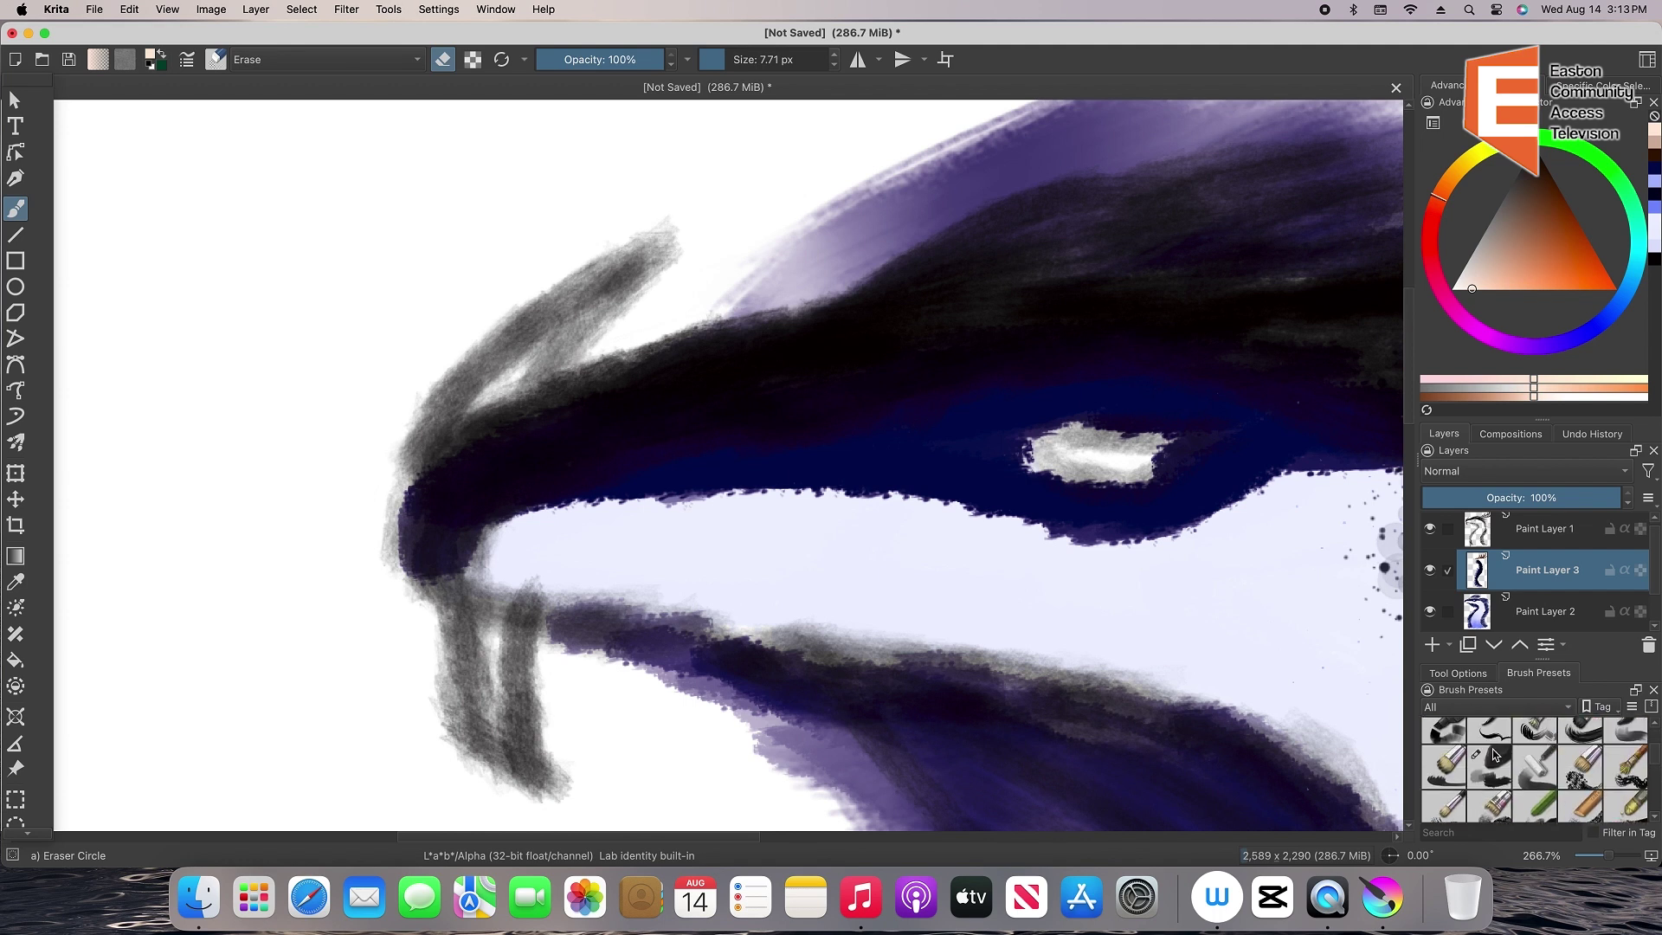
pyautogui.click(1489, 766)
pyautogui.click(732, 59)
pyautogui.moveTo(508, 356)
pyautogui.mouseDown()
pyautogui.moveTo(416, 467)
pyautogui.moveTo(517, 326)
pyautogui.moveTo(671, 235)
pyautogui.moveTo(571, 370)
pyautogui.moveTo(606, 280)
pyautogui.mouseUp()
pyautogui.moveTo(443, 590)
pyautogui.mouseDown()
pyautogui.moveTo(446, 704)
pyautogui.moveTo(502, 773)
pyautogui.moveTo(540, 690)
pyautogui.moveTo(537, 616)
pyautogui.mouseUp()
pyautogui.moveTo(507, 723)
pyautogui.mouseDown()
pyautogui.moveTo(523, 759)
pyautogui.moveTo(463, 683)
pyautogui.moveTo(450, 606)
pyautogui.mouseUp()
pyautogui.moveTo(520, 745)
pyautogui.mouseDown()
pyautogui.moveTo(515, 614)
pyautogui.moveTo(498, 734)
pyautogui.moveTo(492, 651)
pyautogui.mouseUp()
pyautogui.moveTo(491, 651); pyautogui.dragTo(515, 777)
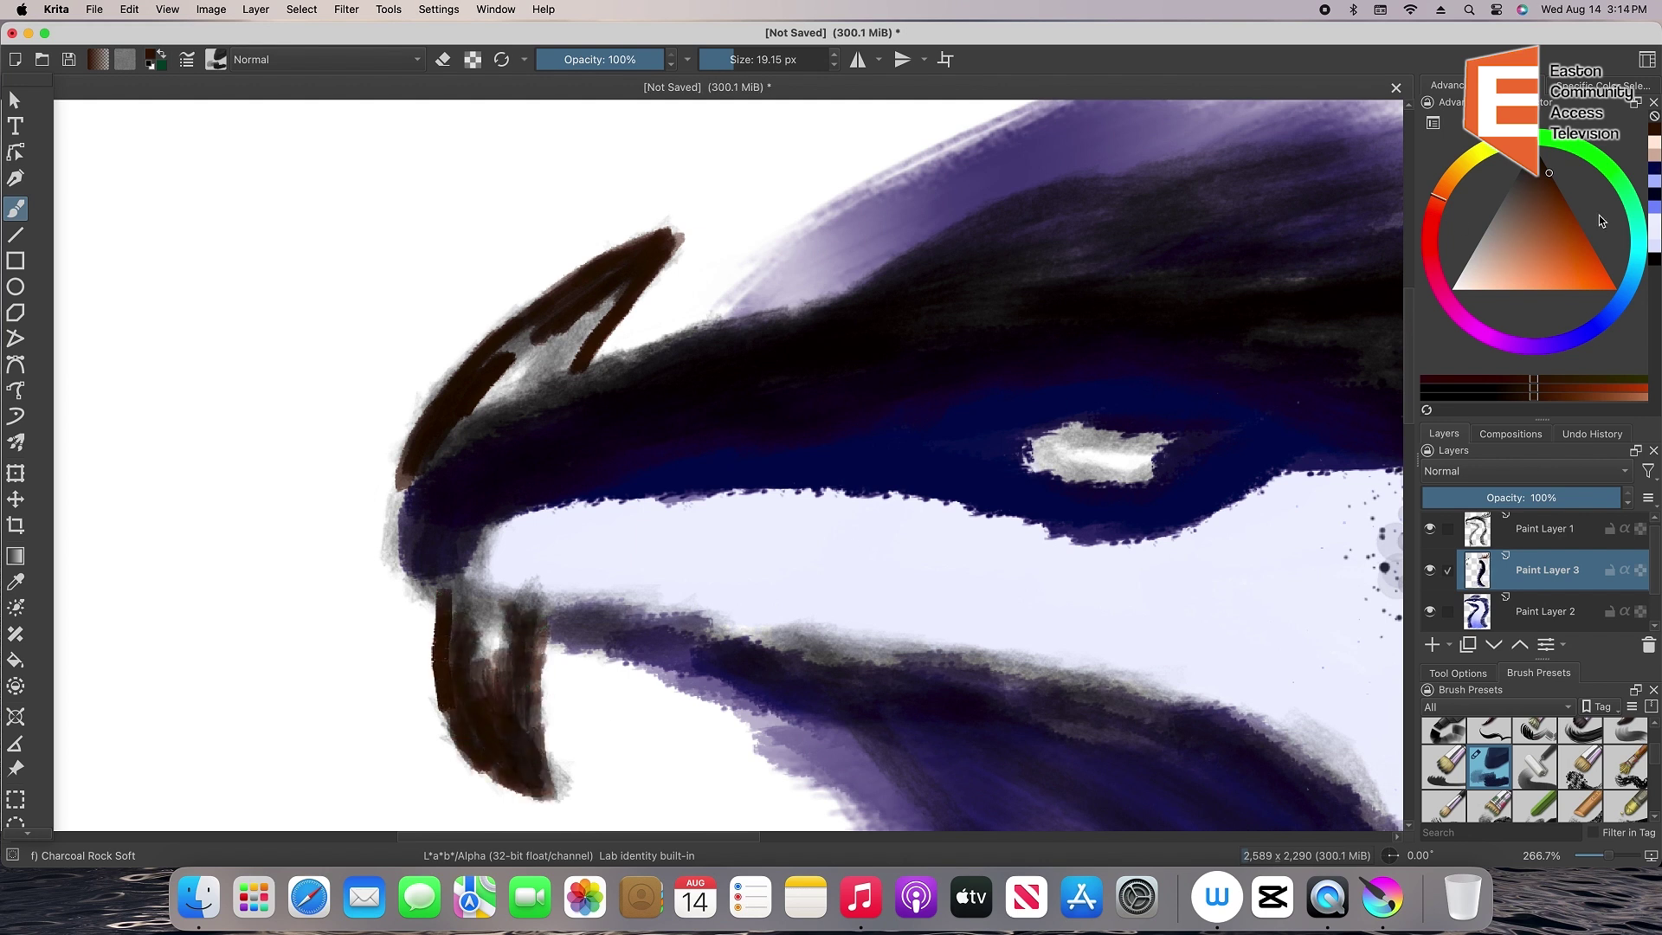
# Fill the centres of the chin horn and nose horn with a slightly lighter reddish brown
pyautogui.moveTo(1550, 206); pyautogui.dragTo(1548, 186)
pyautogui.moveTo(449, 653)
pyautogui.mouseDown()
pyautogui.moveTo(492, 690)
pyautogui.moveTo(485, 598)
pyautogui.mouseUp()
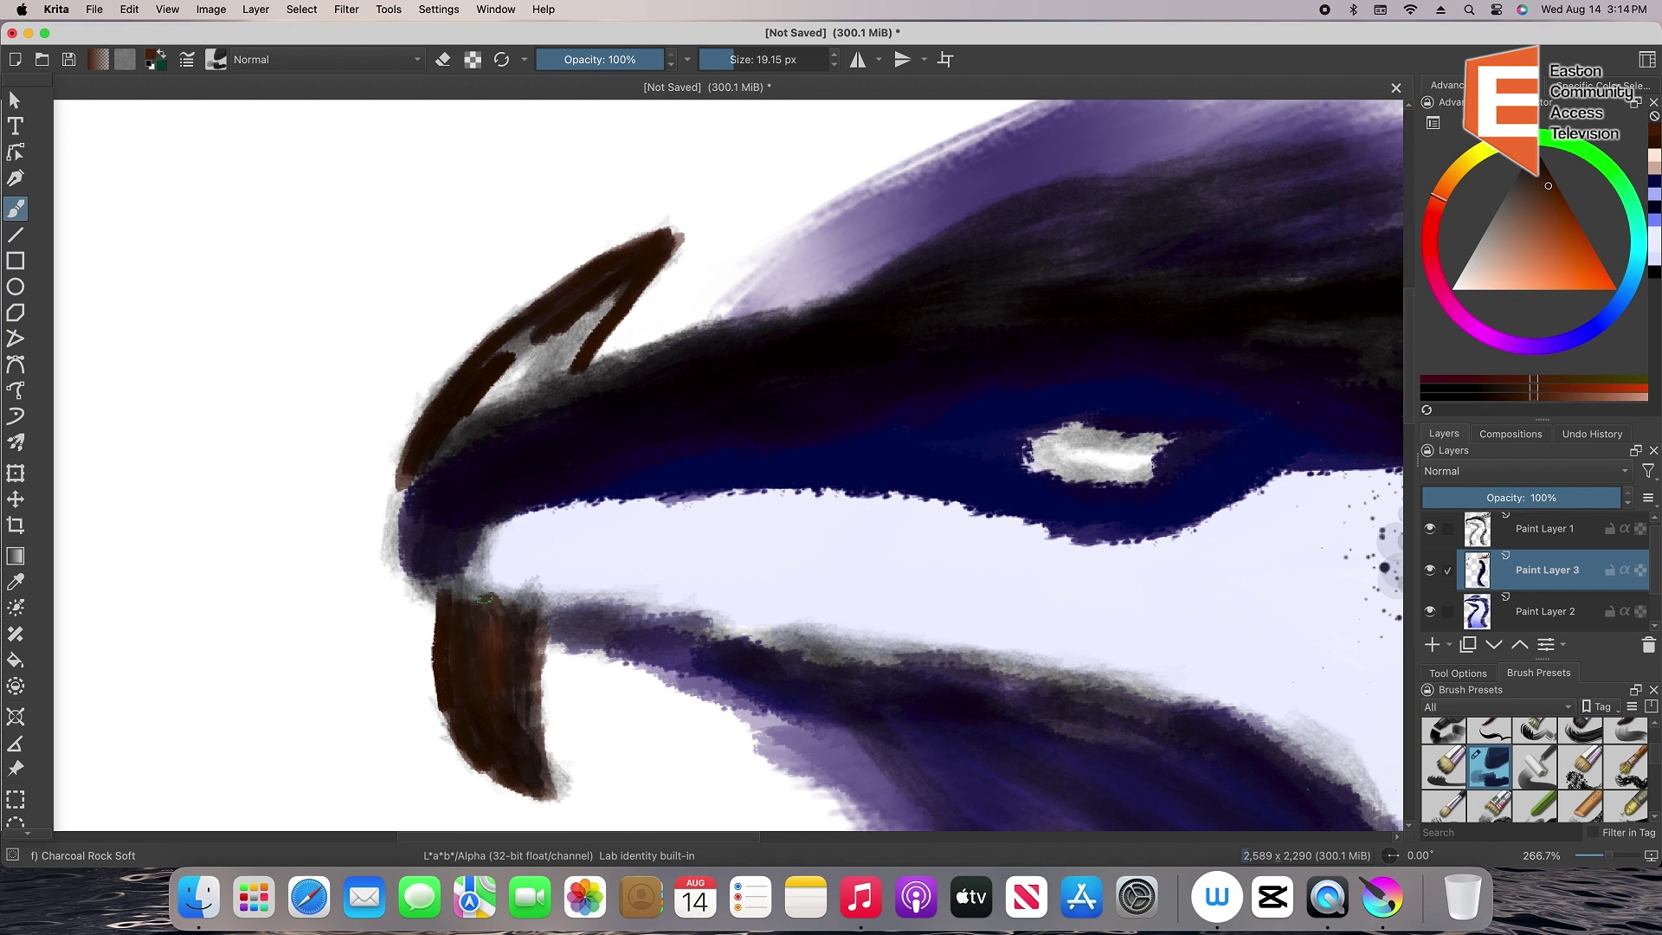
pyautogui.moveTo(477, 326)
pyautogui.mouseDown()
pyautogui.moveTo(502, 398)
pyautogui.moveTo(606, 303)
pyautogui.moveTo(514, 410)
pyautogui.moveTo(527, 418)
pyautogui.mouseUp()
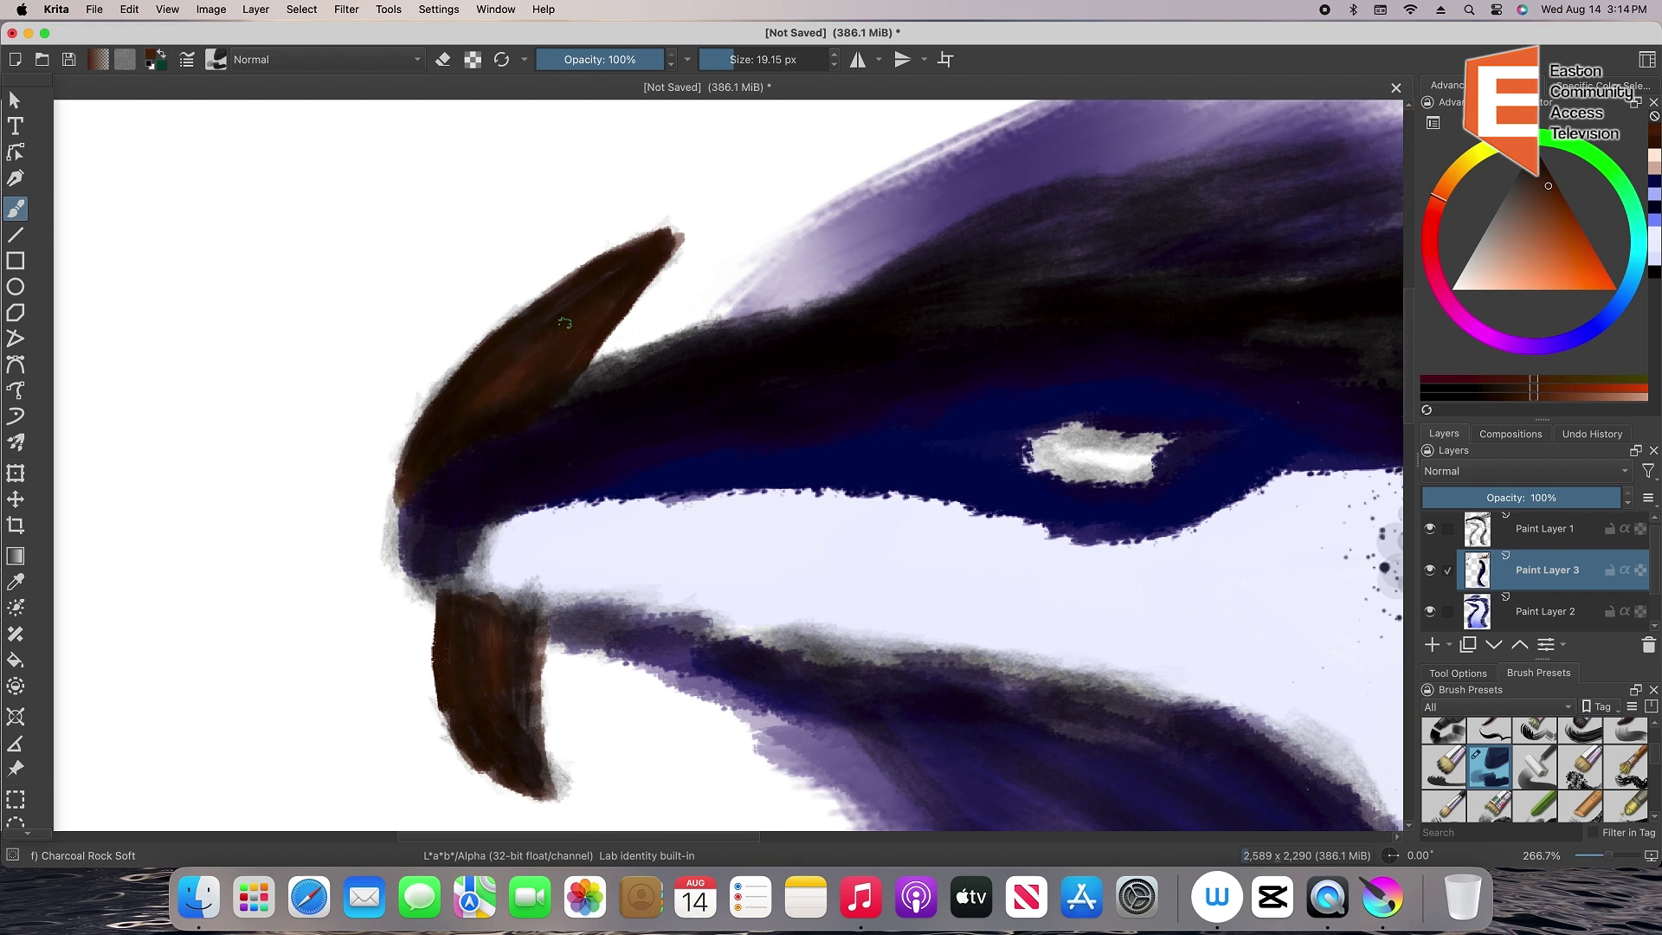
# Brush tan and then off-white highlights along the nose horn's upper edge and the chin horn's inner edge
pyautogui.click(1650, 163)
pyautogui.moveTo(537, 327); pyautogui.dragTo(594, 270)
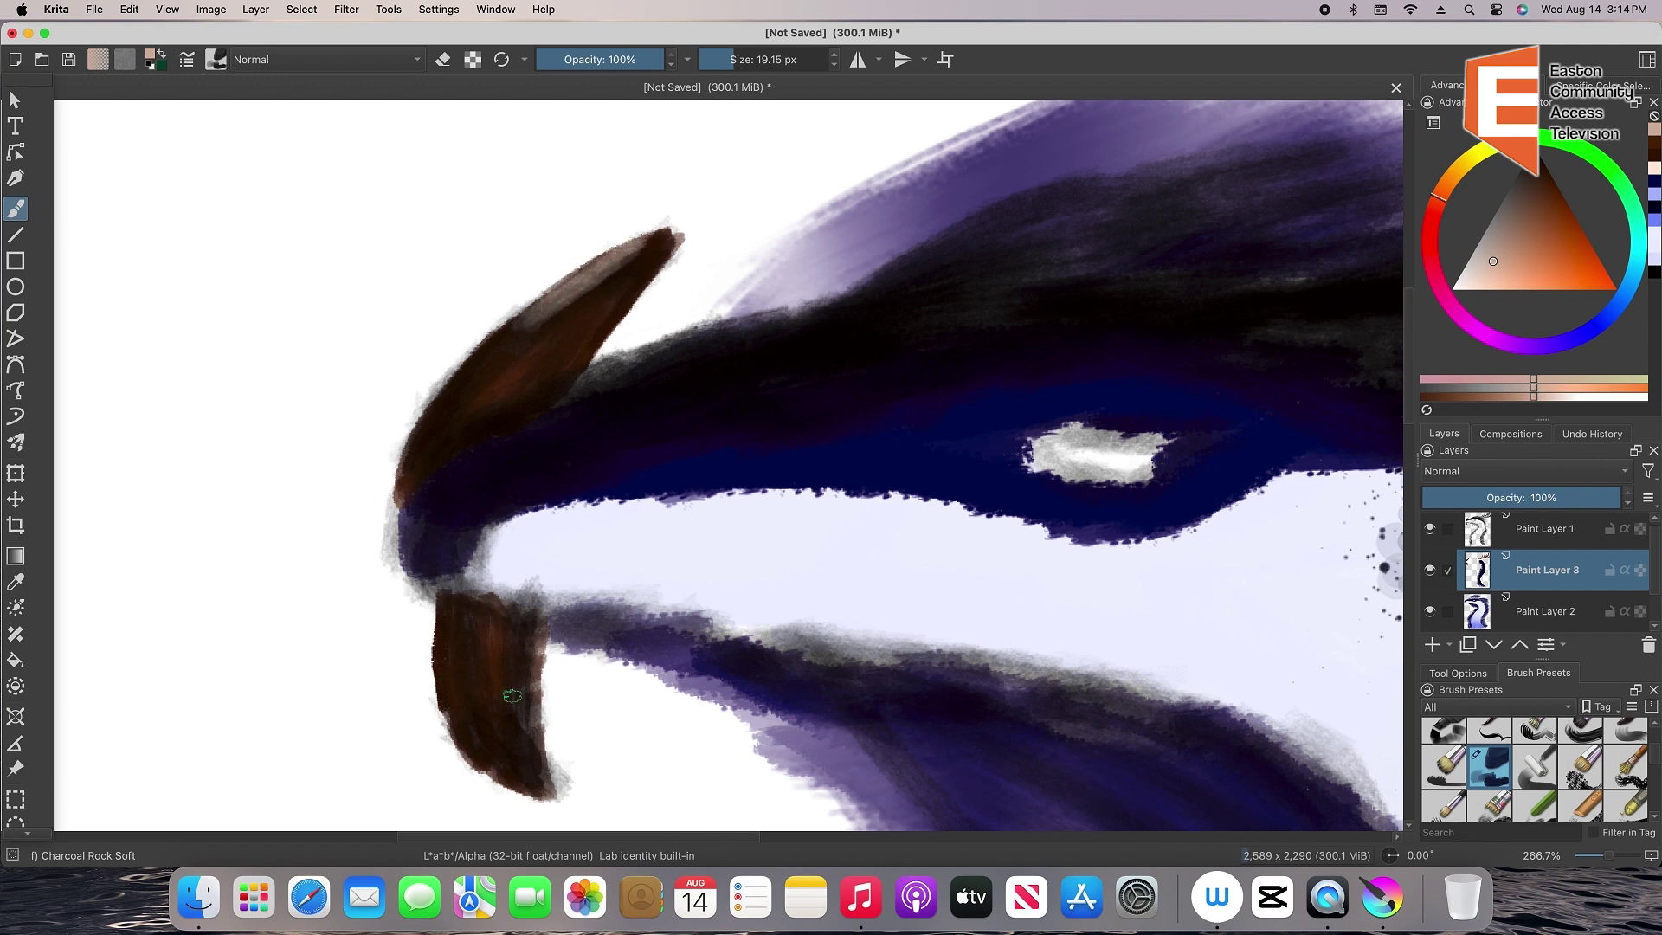
pyautogui.moveTo(512, 695); pyautogui.dragTo(534, 686)
pyautogui.click(1654, 171)
pyautogui.moveTo(548, 300); pyautogui.dragTo(608, 257)
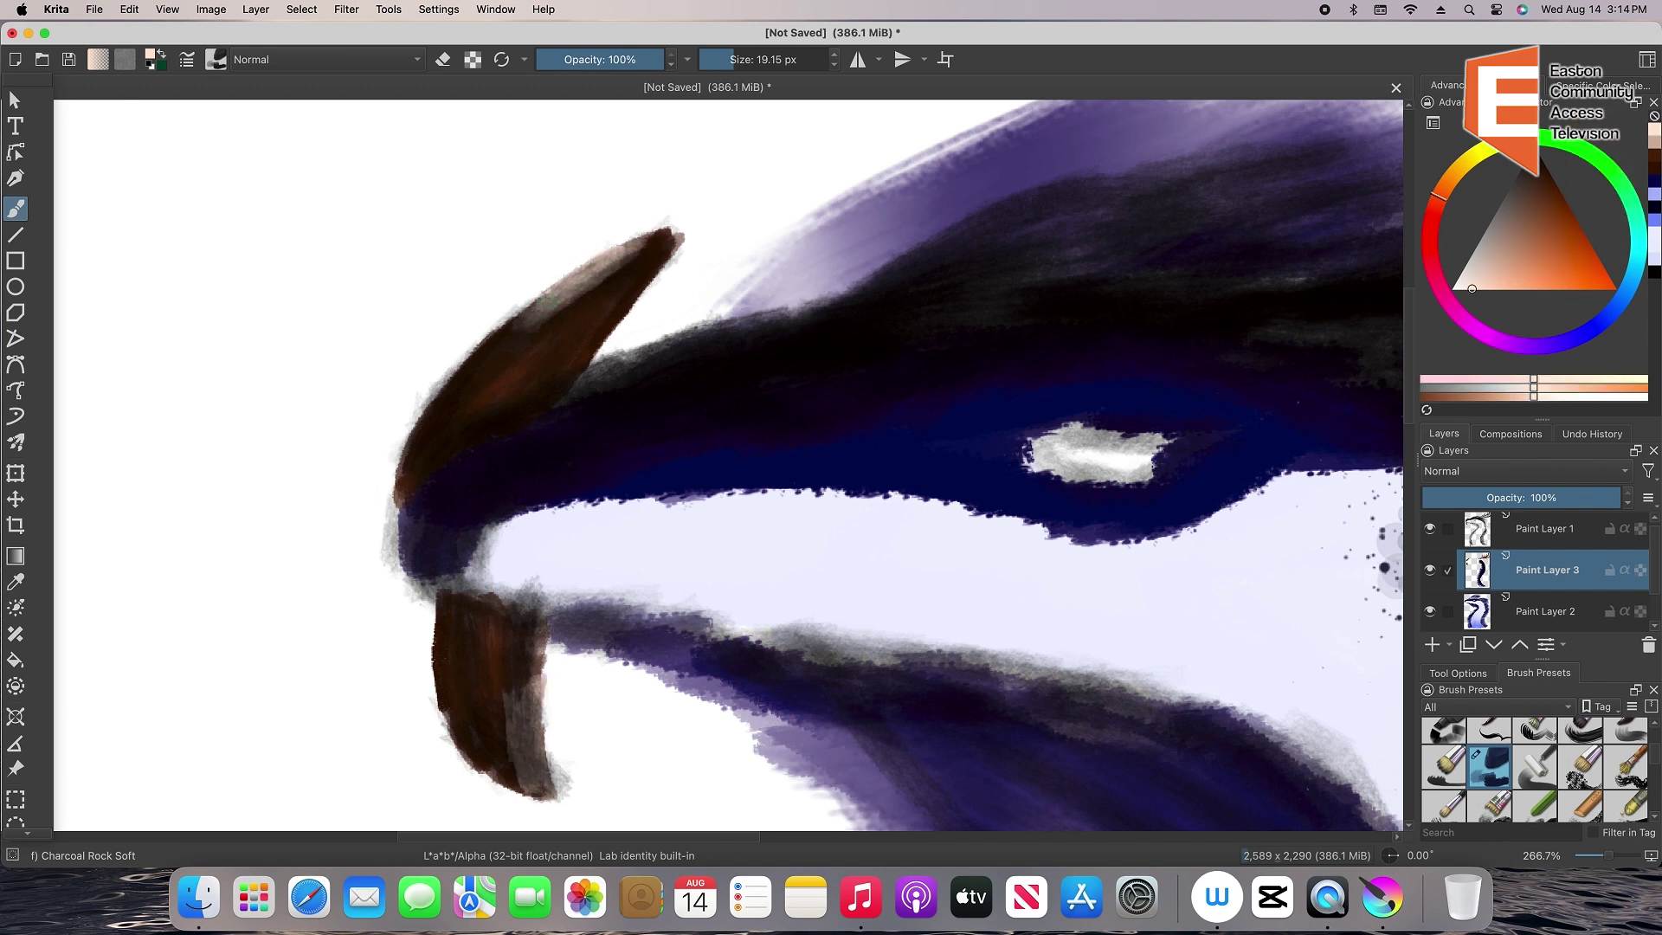
pyautogui.moveTo(519, 710); pyautogui.dragTo(546, 789)
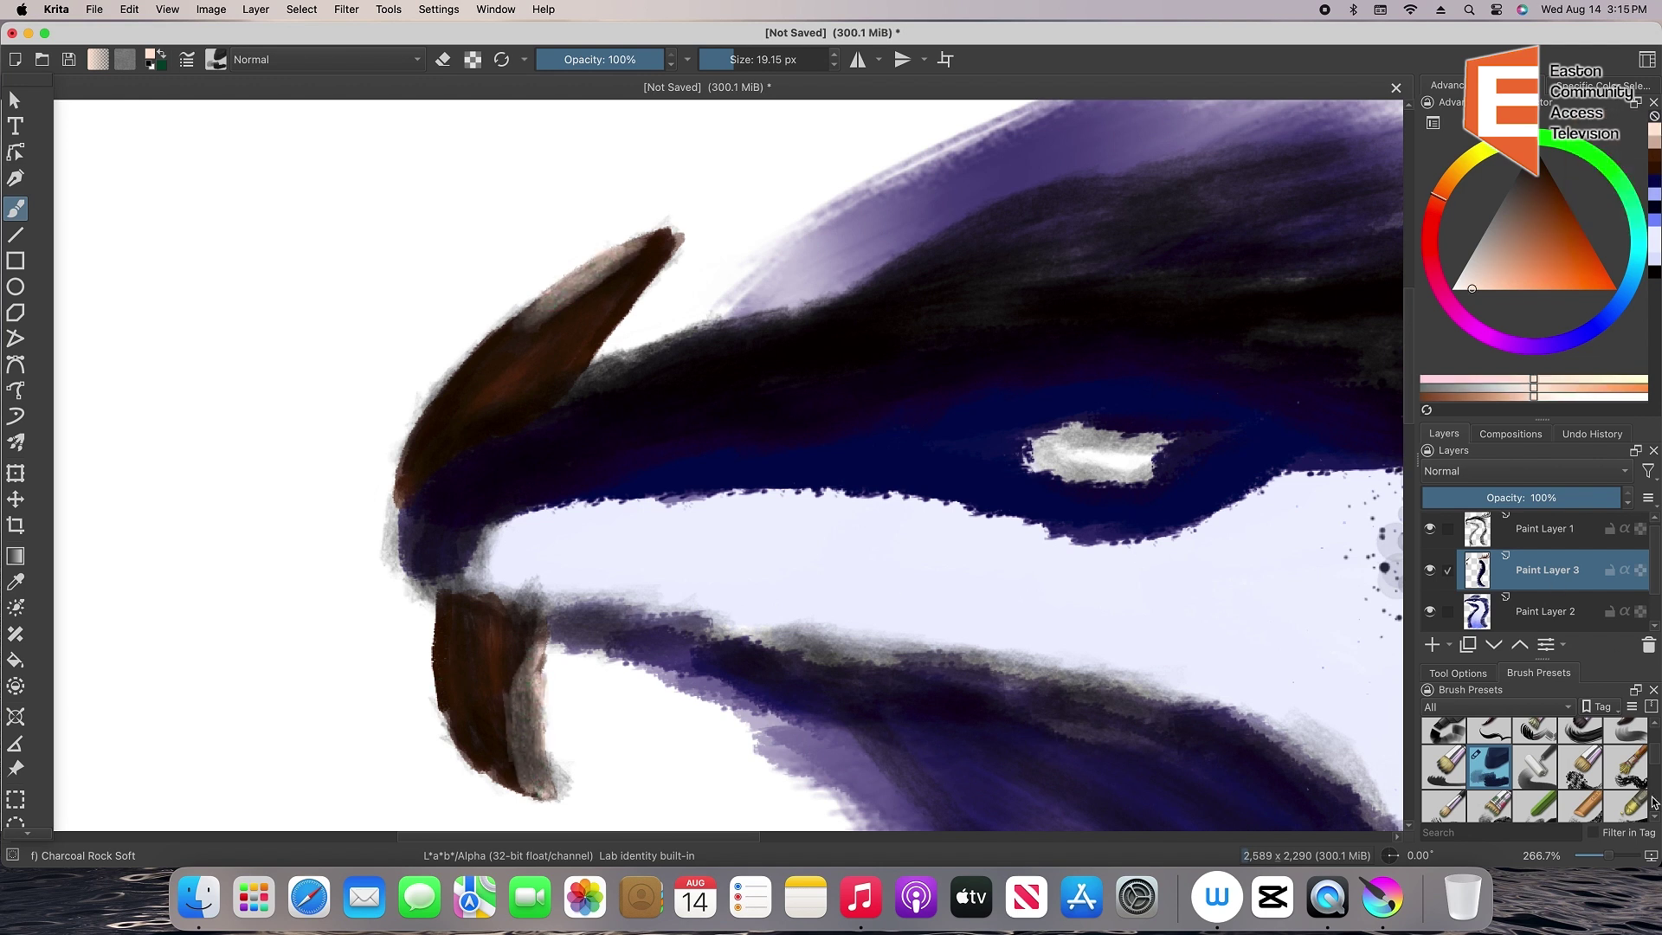
# Soften the nose and chin horn highlights with the Blender Textured Soft brush at 23.56 px
pyautogui.scroll(-3, 1653, 803)
pyautogui.click(1535, 755)
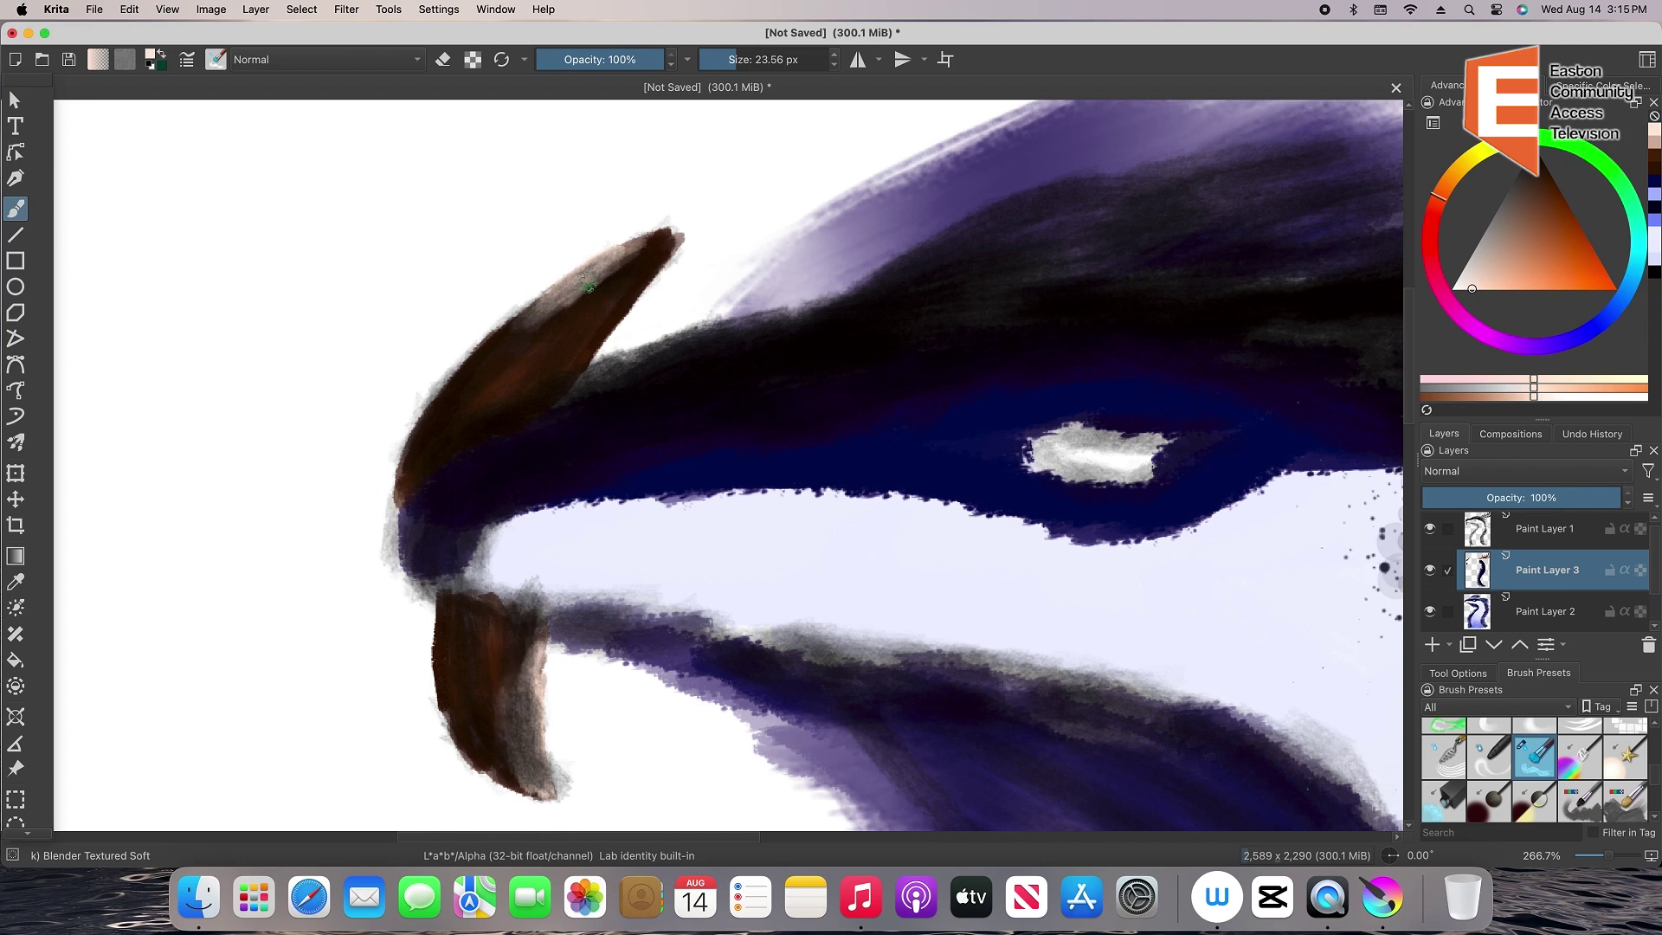
pyautogui.moveTo(588, 284); pyautogui.dragTo(615, 254)
# Paint the whole eye pale aqua on Paint Layer 3 with the Charcoal Rock Soft brush at 19.15 px
pyautogui.moveTo(1616, 857); pyautogui.dragTo(1611, 856)
pyautogui.moveTo(768, 836); pyautogui.dragTo(889, 785)
pyautogui.click(1642, 237)
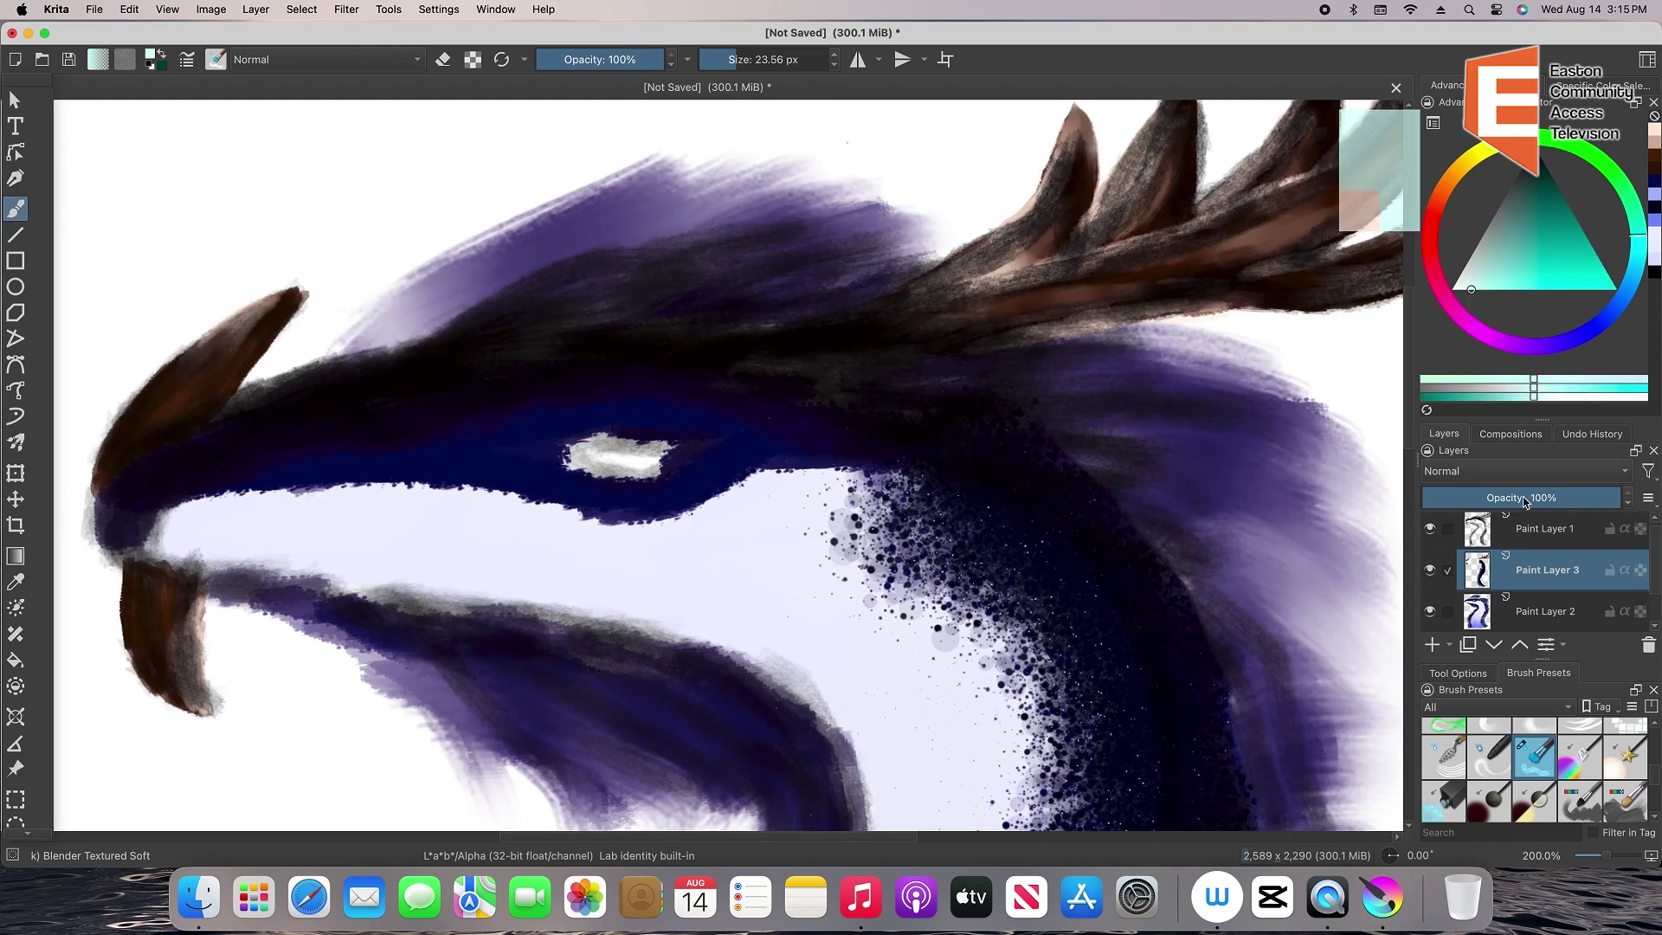
pyautogui.moveTo(1654, 773); pyautogui.dragTo(1654, 729)
pyautogui.click(1626, 784)
pyautogui.click(1654, 818)
pyautogui.click(1654, 818)
pyautogui.click(1489, 740)
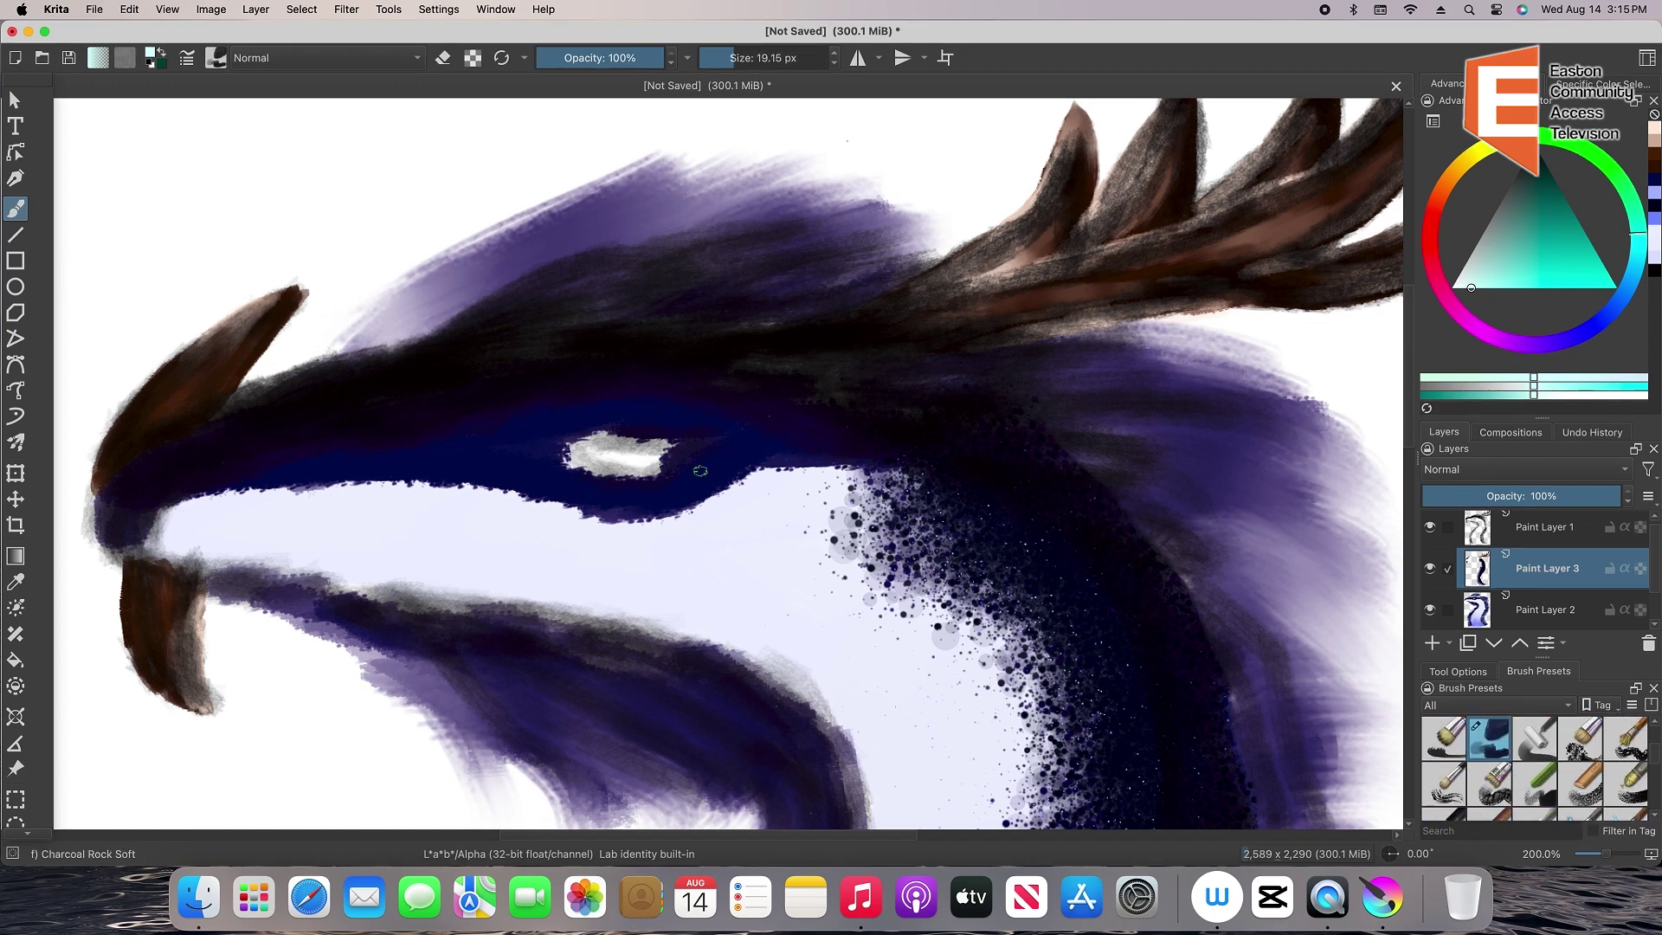
pyautogui.moveTo(599, 436); pyautogui.dragTo(649, 445)
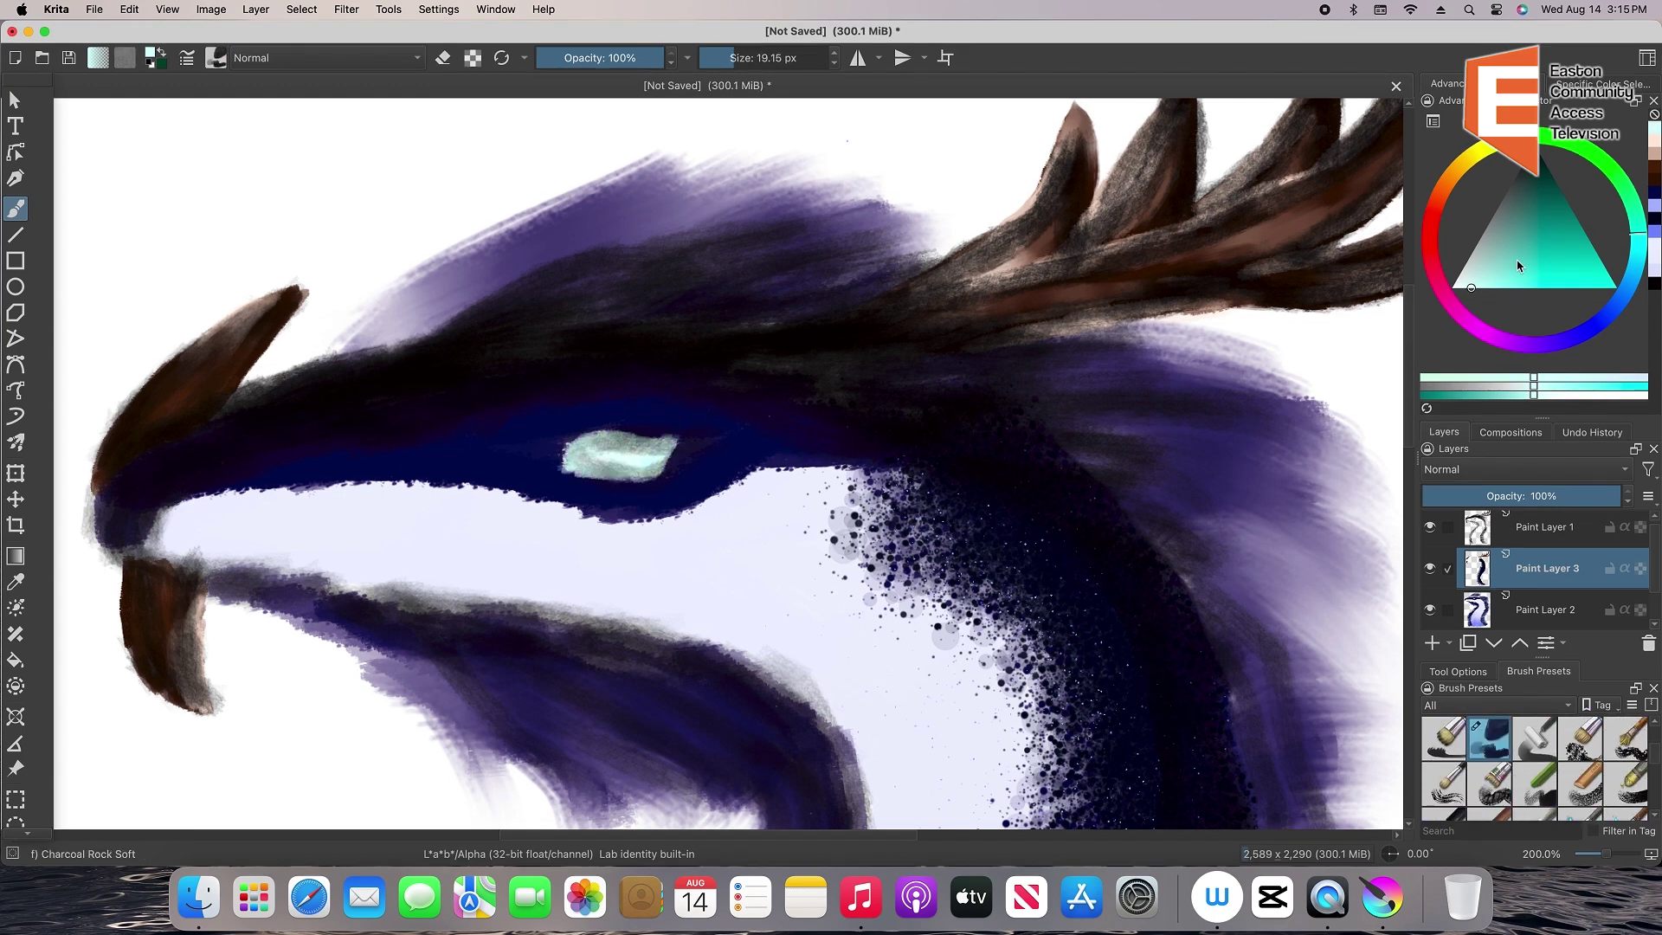
# Add a deeper teal centre to the eye and blend it outward with the Blender Textured Soft brush at 23.56 px
pyautogui.click(1586, 235)
pyautogui.moveTo(616, 456); pyautogui.dragTo(630, 454)
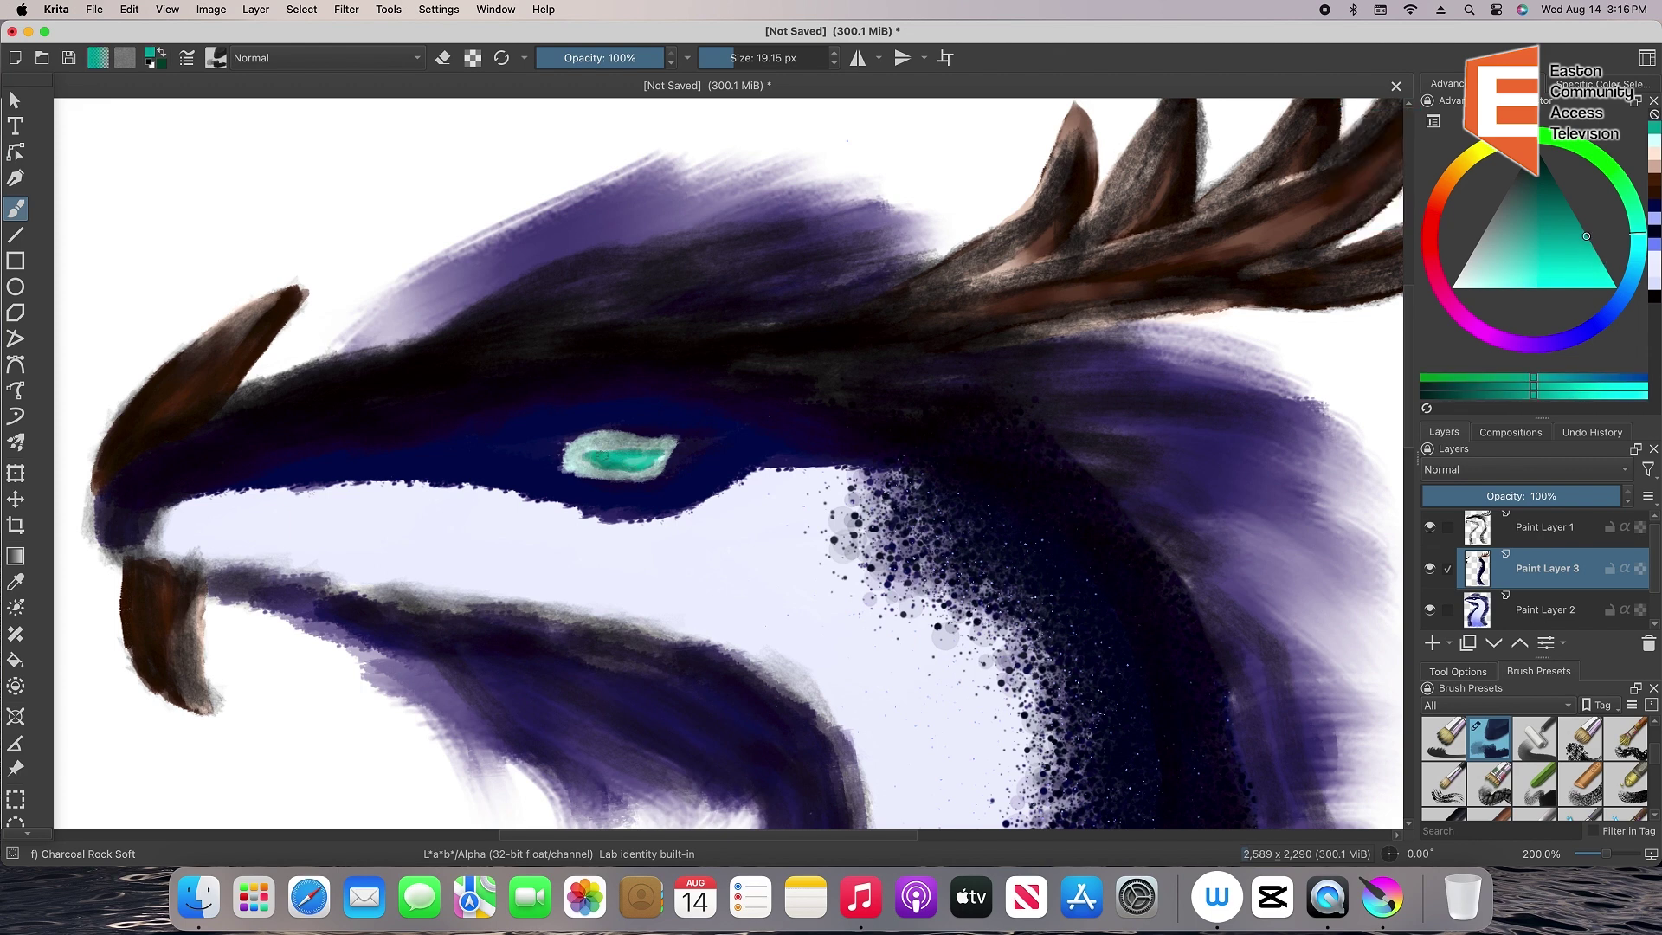
pyautogui.scroll(-3, 1524, 766)
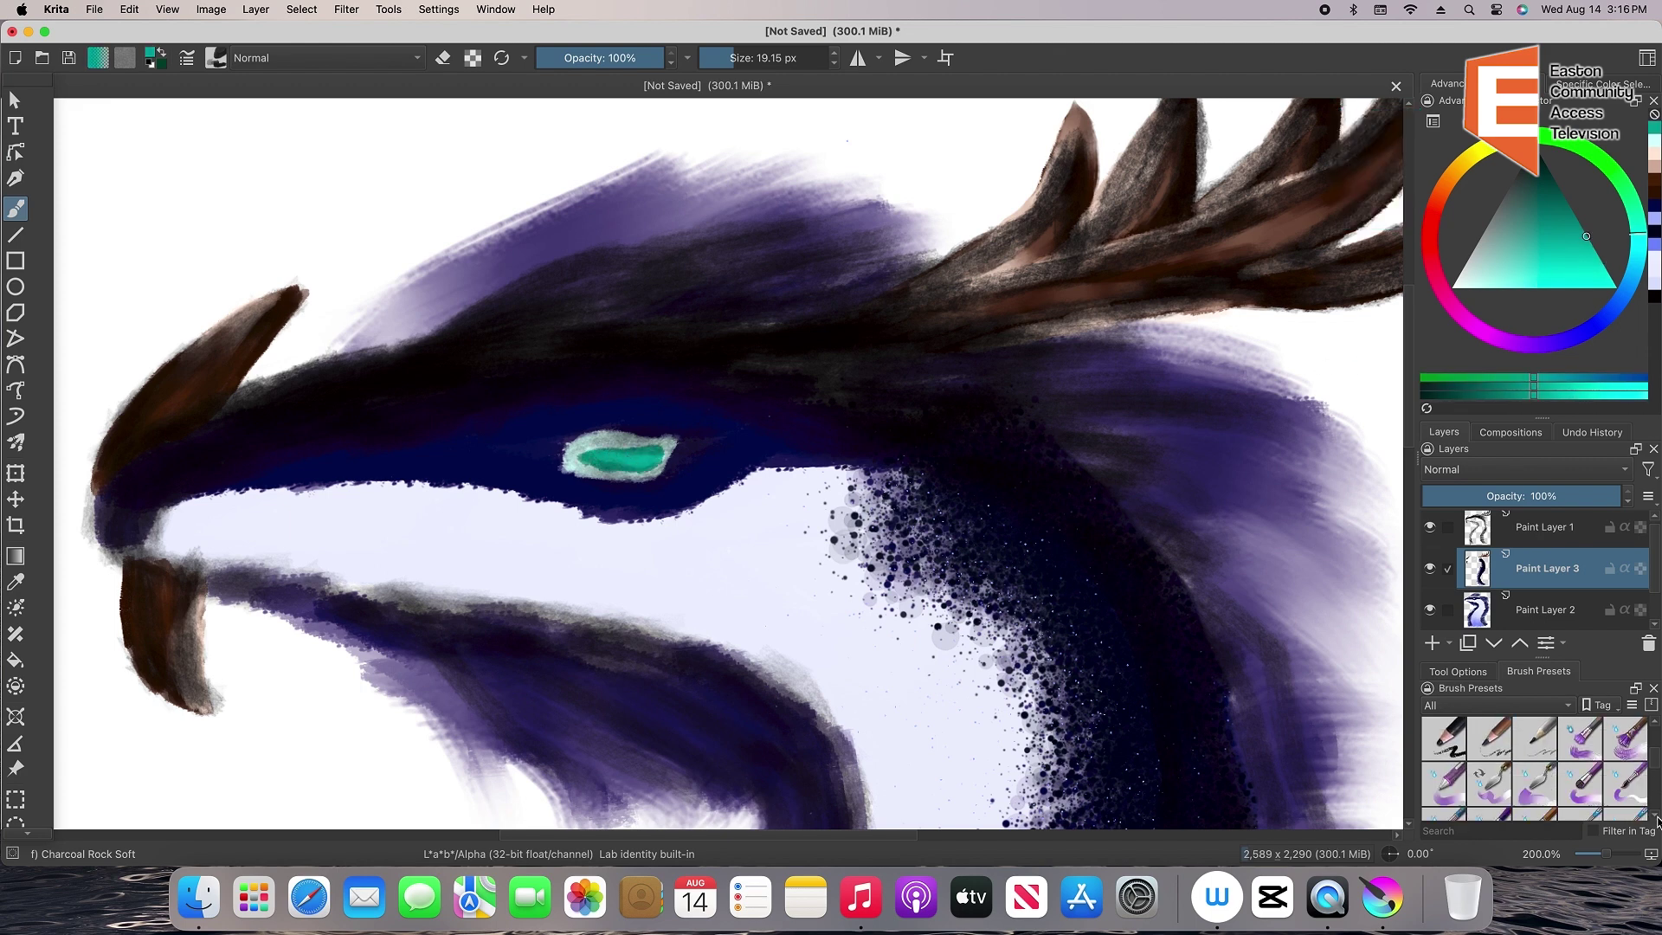
pyautogui.click(1517, 767)
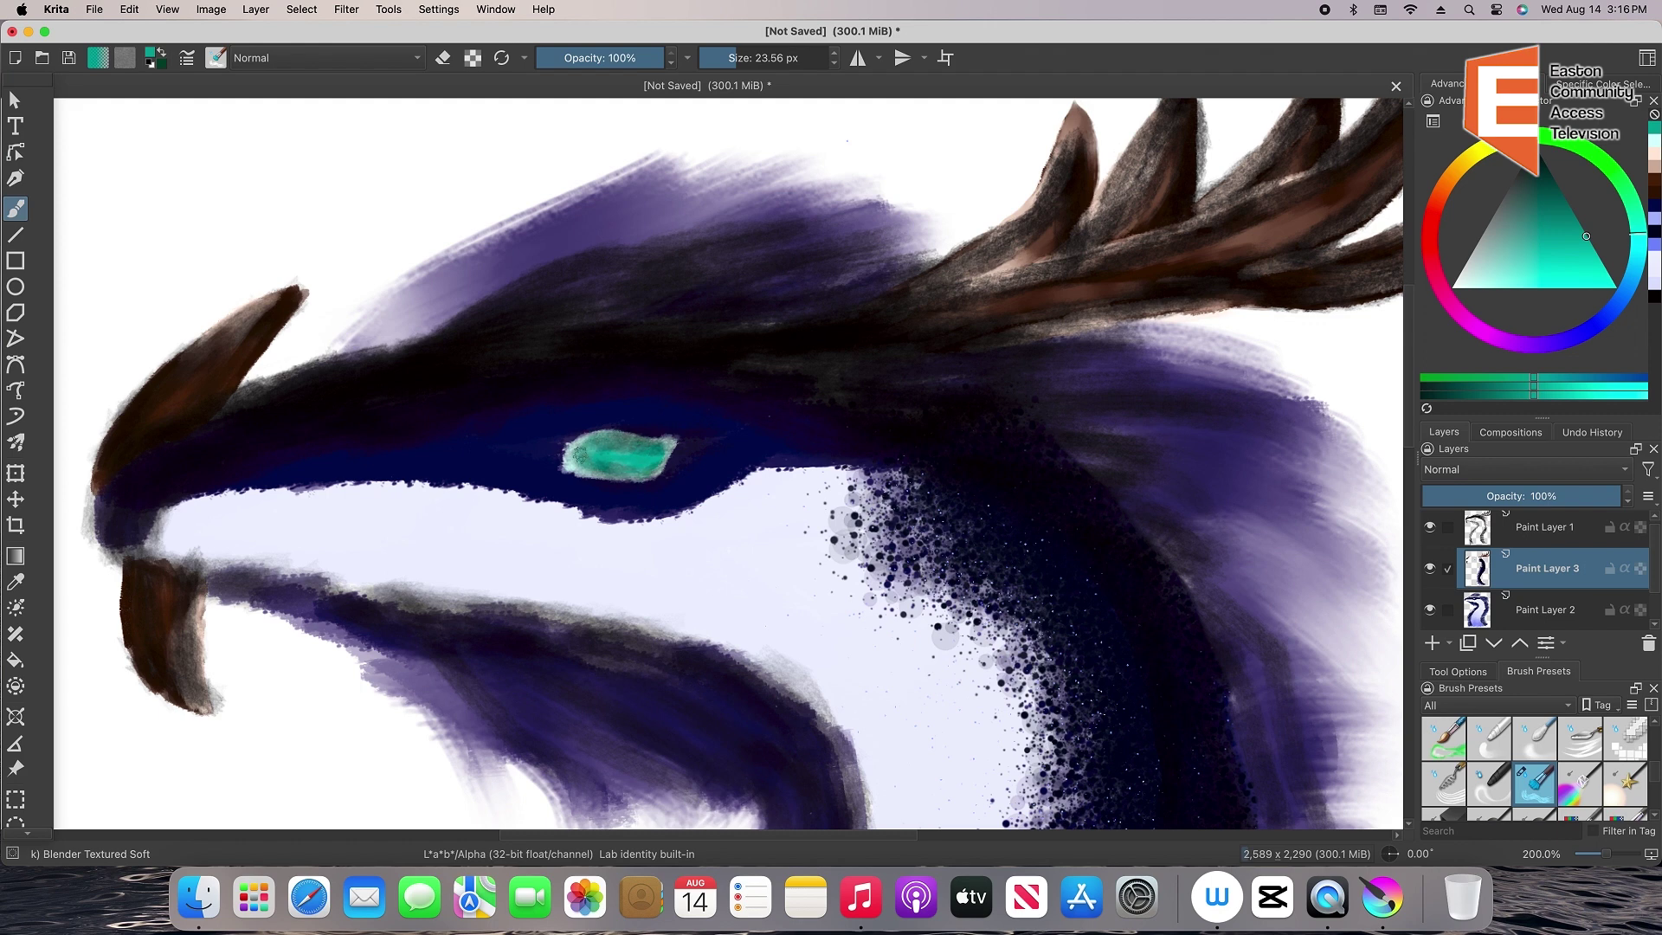
# Cover the eye with bright turquoise on Paint Layer 1 using the Charcoal Rock Soft brush at 19.15 px
pyautogui.click(1545, 528)
pyautogui.scroll(-5, 1616, 793)
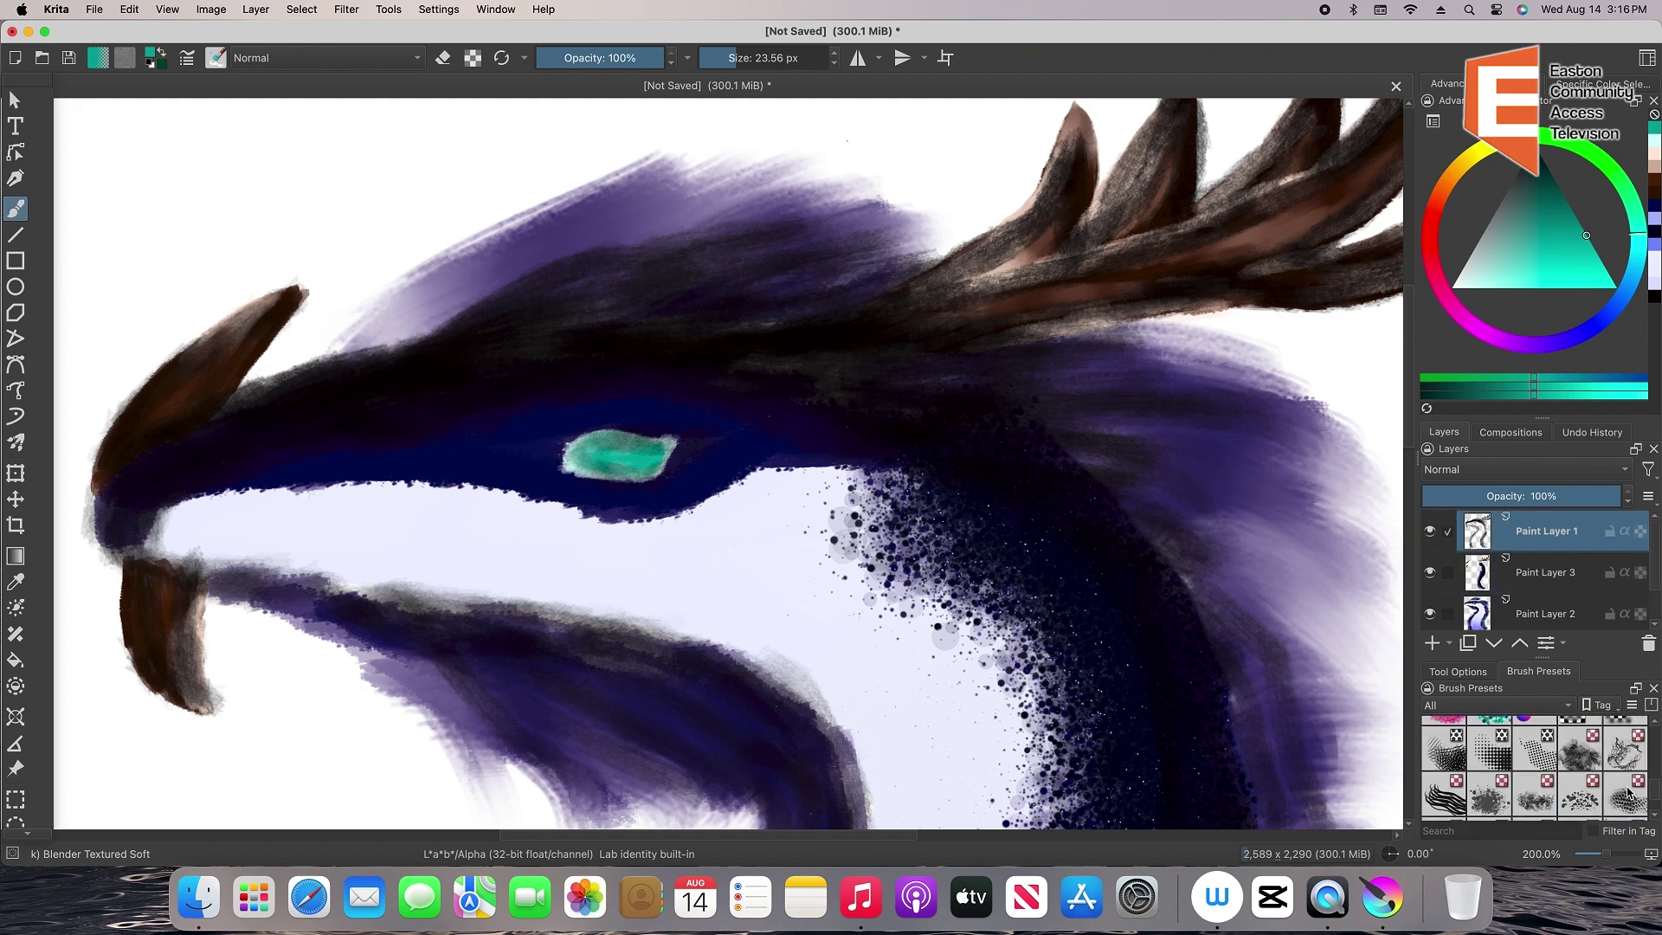
pyautogui.scroll(5, 1618, 794)
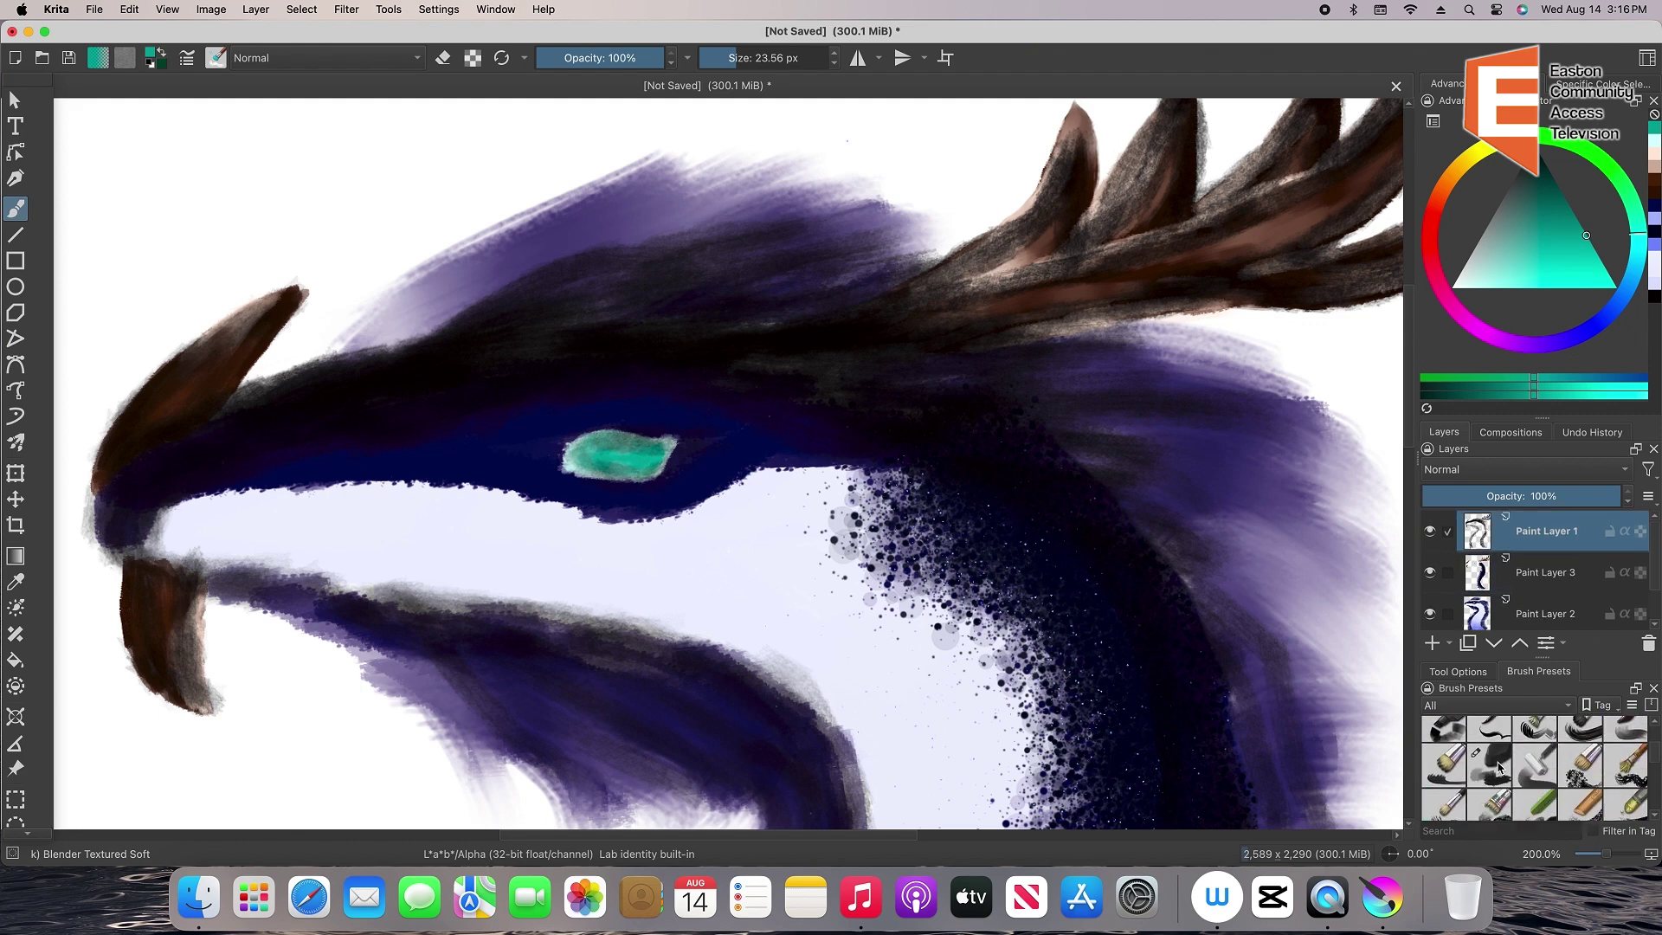
pyautogui.click(1490, 765)
pyautogui.moveTo(1601, 277); pyautogui.dragTo(1613, 290)
pyautogui.moveTo(598, 439); pyautogui.dragTo(579, 449)
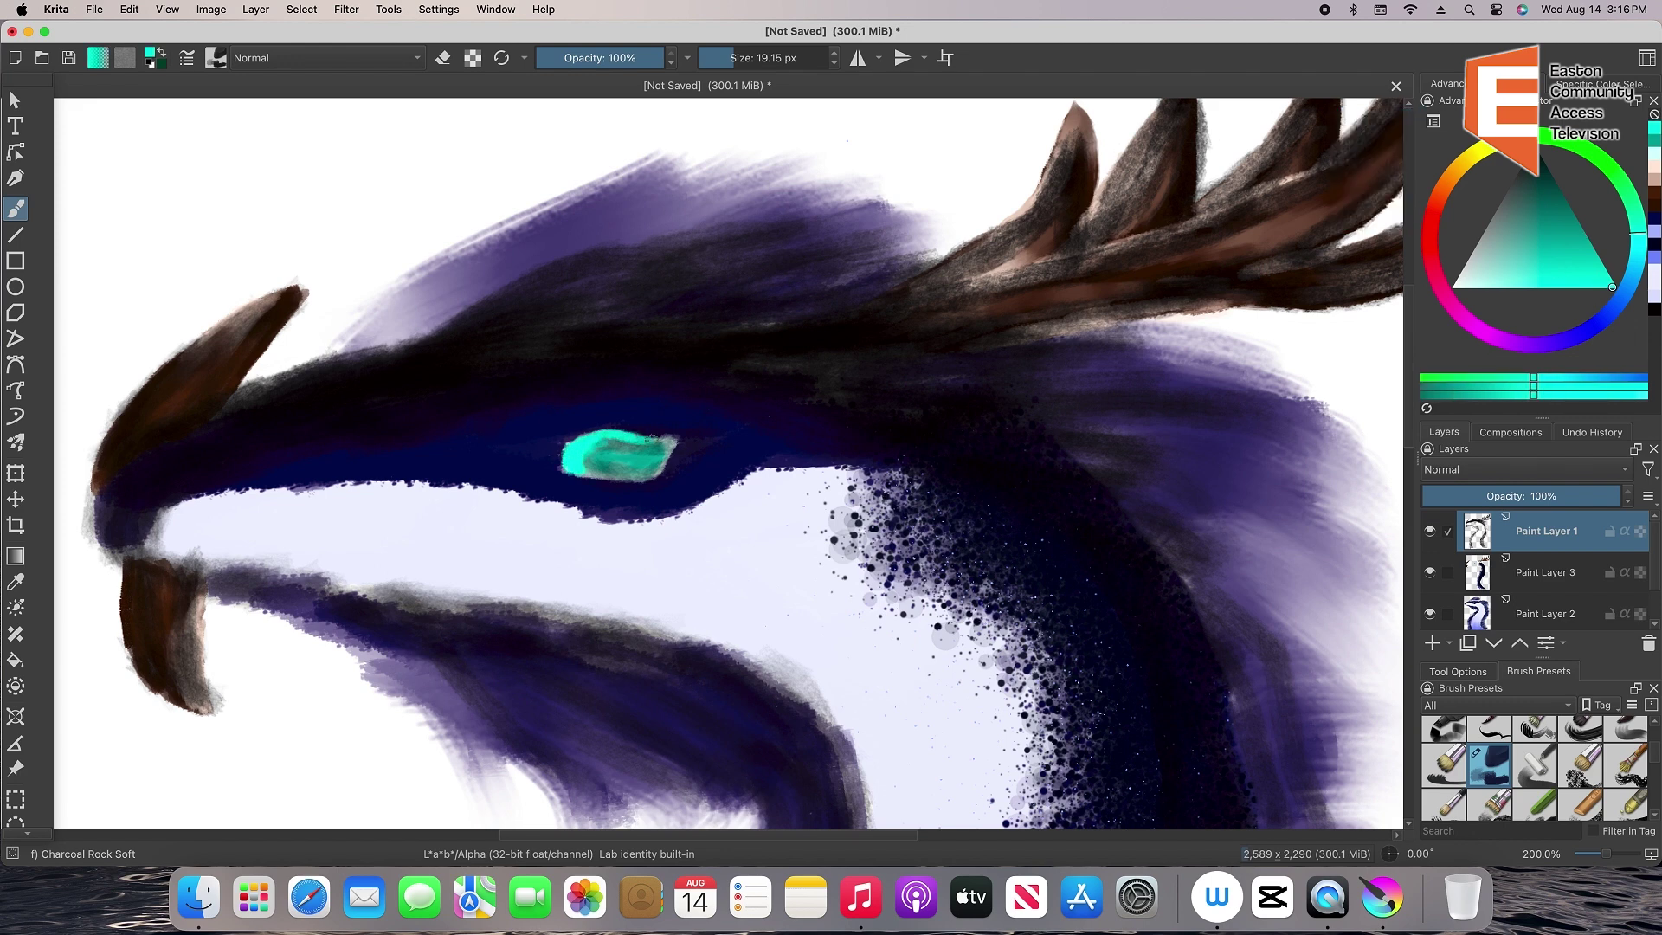
pyautogui.moveTo(631, 447); pyautogui.dragTo(603, 456)
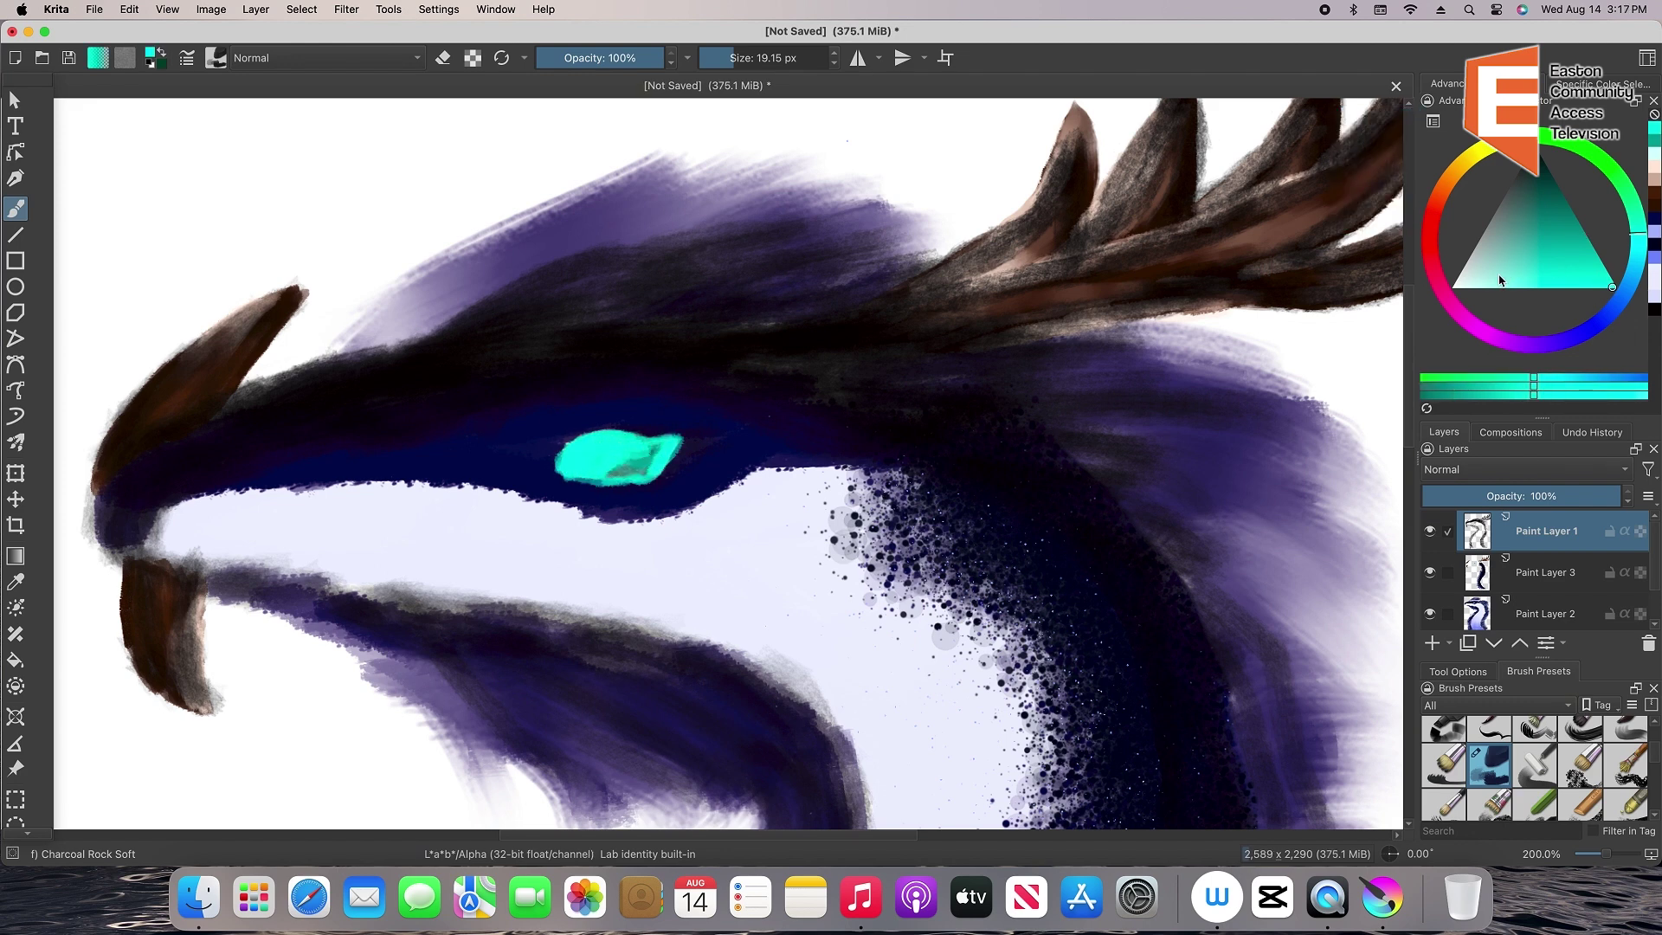
# Paint the rear and lower part of the eye near-white, keeping the front turquoise
pyautogui.moveTo(1500, 280); pyautogui.dragTo(1457, 288)
pyautogui.moveTo(606, 475); pyautogui.dragTo(641, 449)
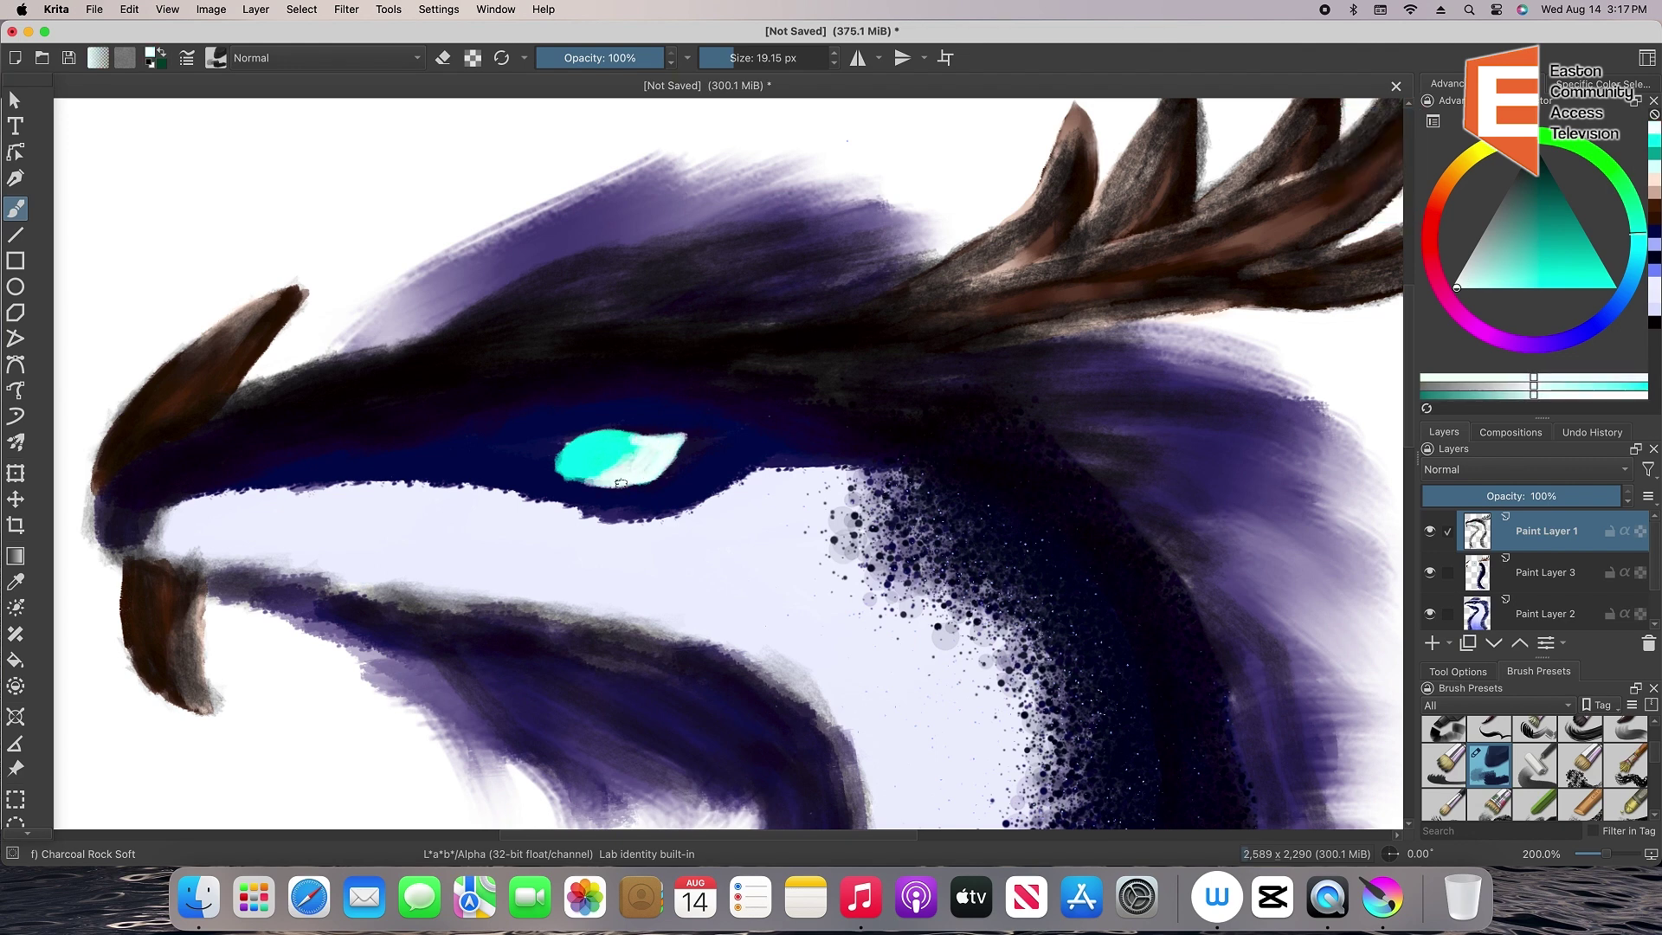
pyautogui.moveTo(621, 483); pyautogui.dragTo(648, 439)
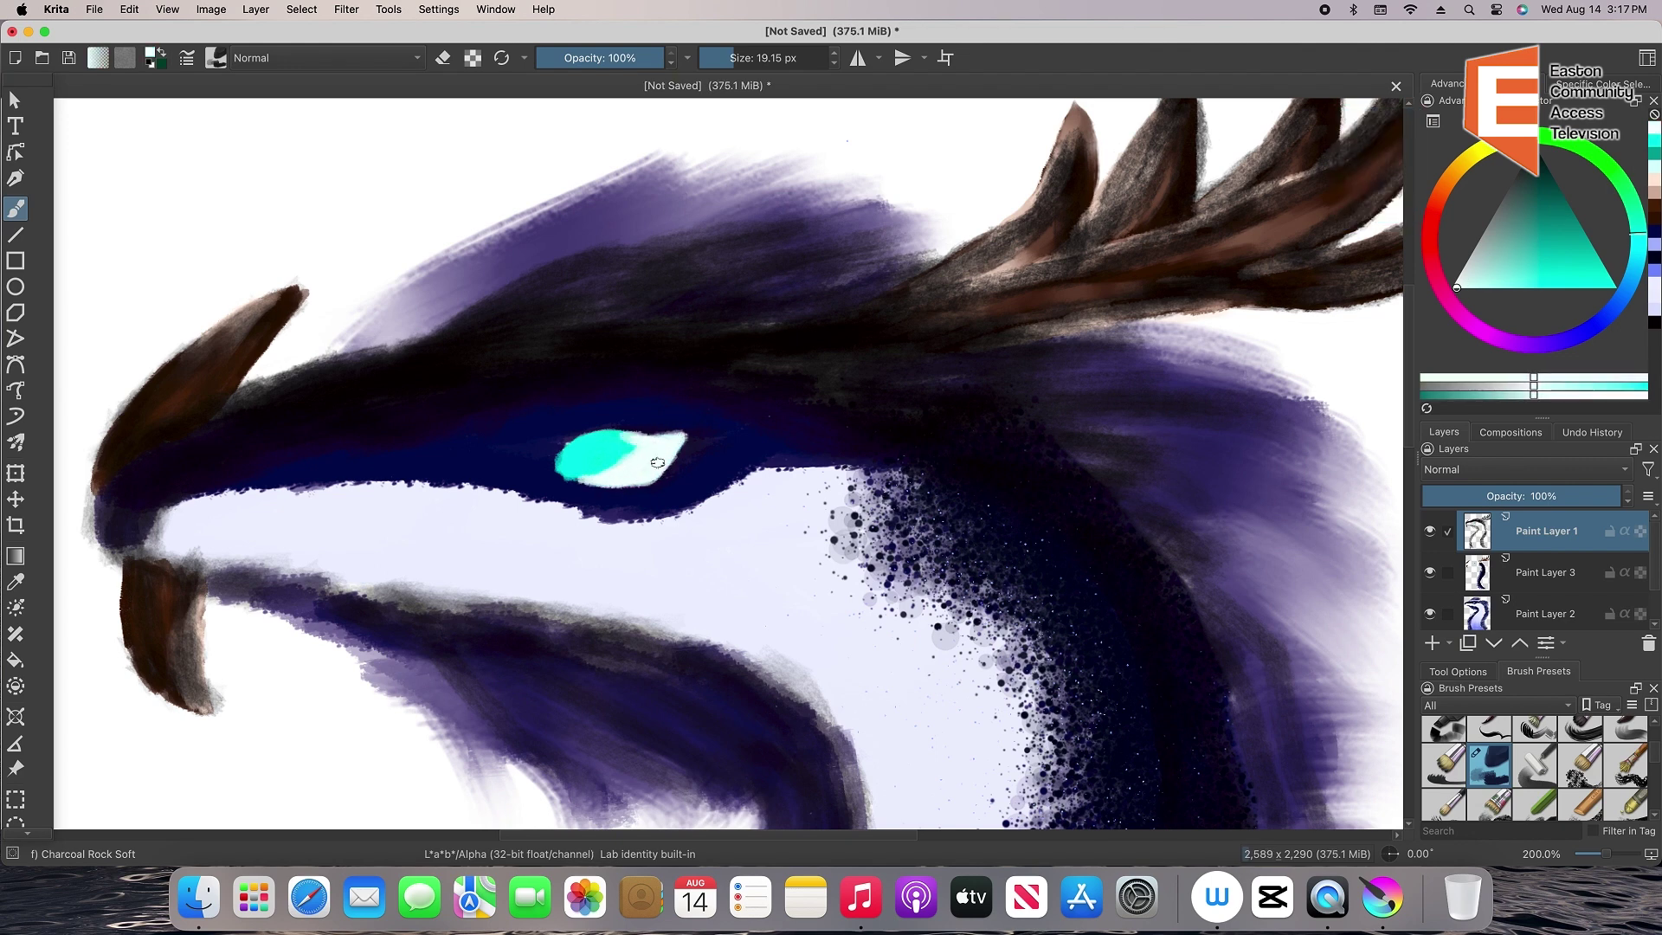
# Blend the eye's turquoise into the near-white with the Blender Textured Soft brush at 23.56 px
pyautogui.click(1624, 781)
pyautogui.moveTo(1654, 752); pyautogui.dragTo(1654, 771)
pyautogui.click(1534, 803)
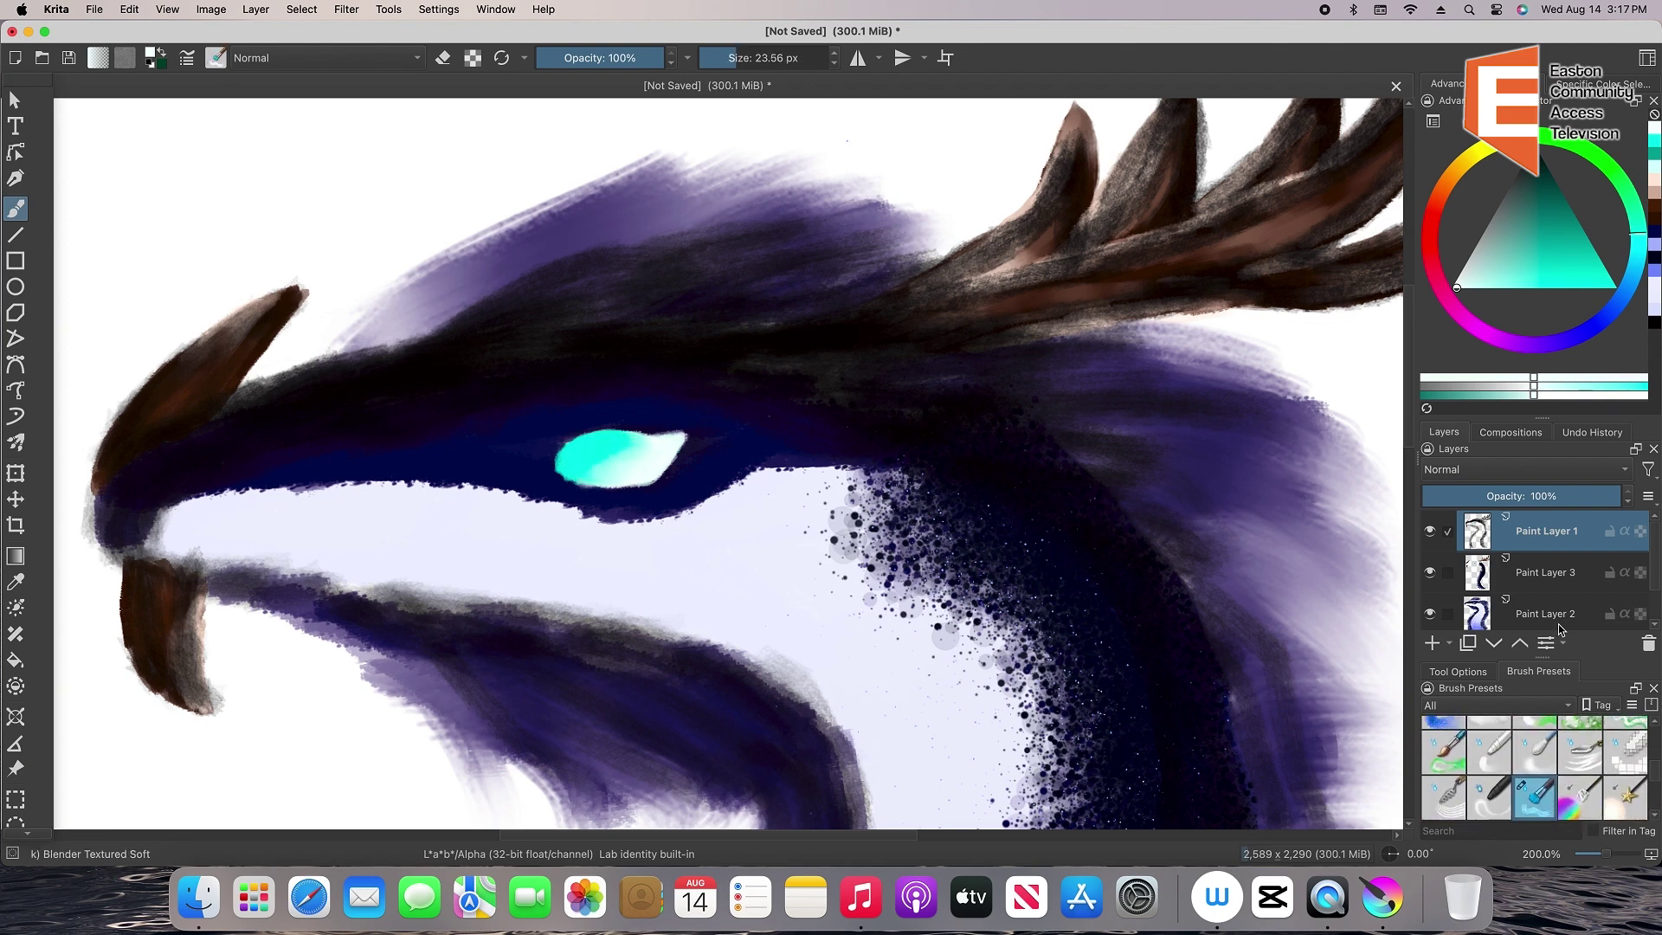
# Stamp a near-black pupil at the front of the eye with the Basic-1 brush at 77.73 px, and switch to the eraser
pyautogui.scroll(5, 1532, 762)
pyautogui.click(1626, 737)
pyautogui.click(1539, 165)
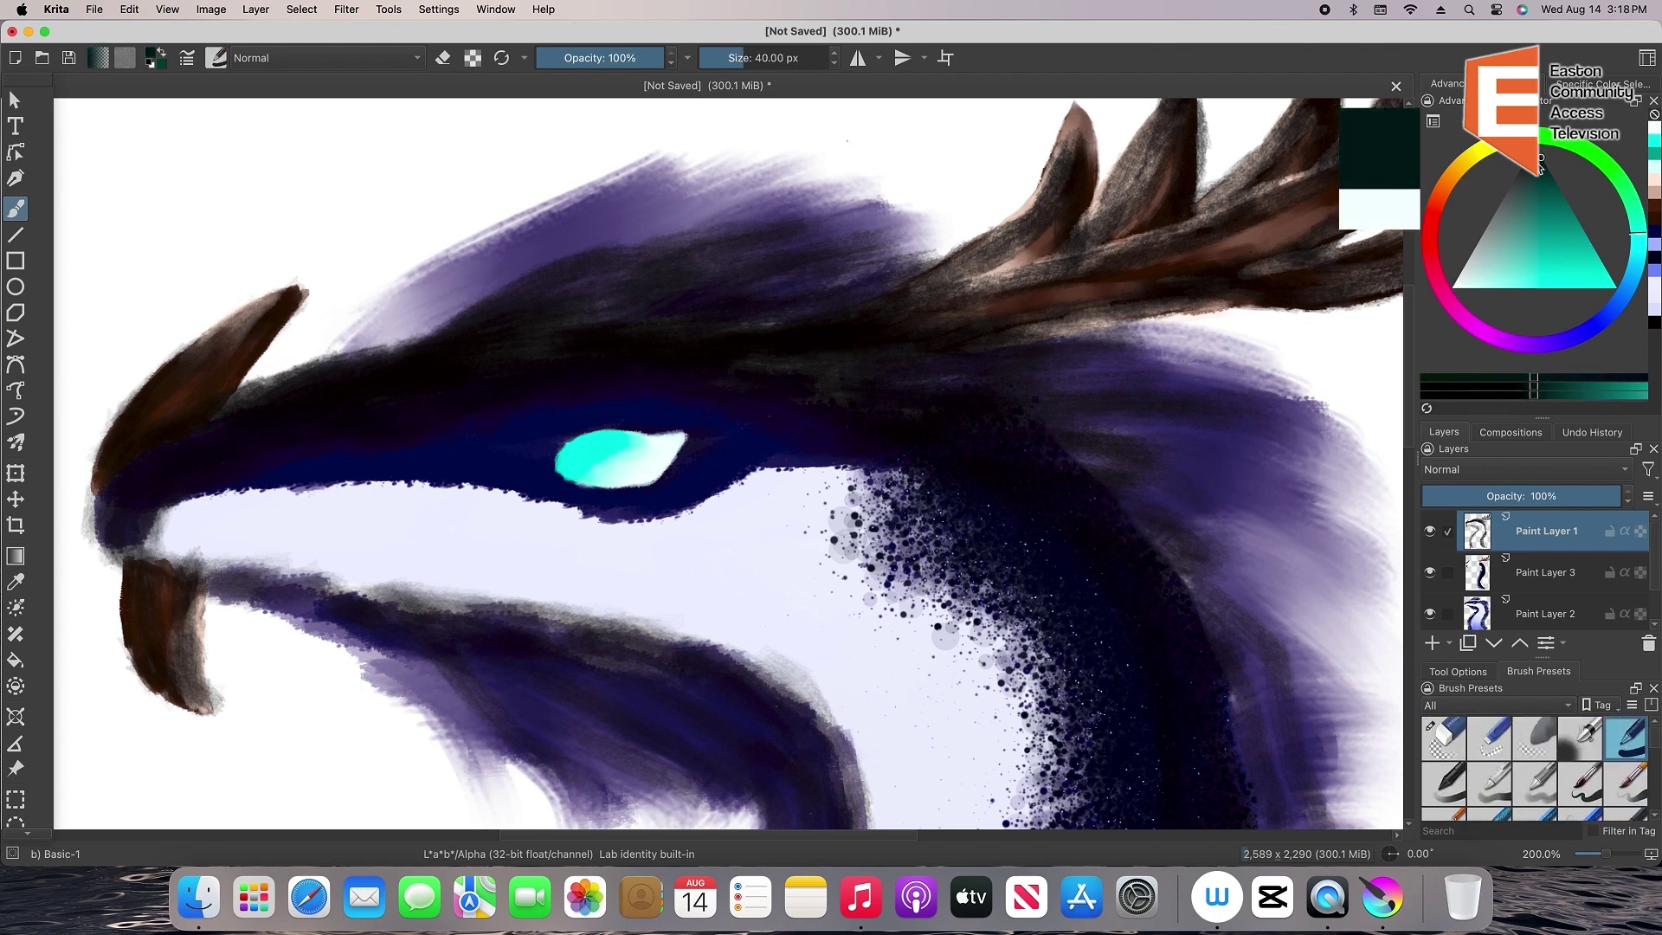
pyautogui.click(718, 58)
pyautogui.moveTo(795, 58); pyautogui.dragTo(752, 68)
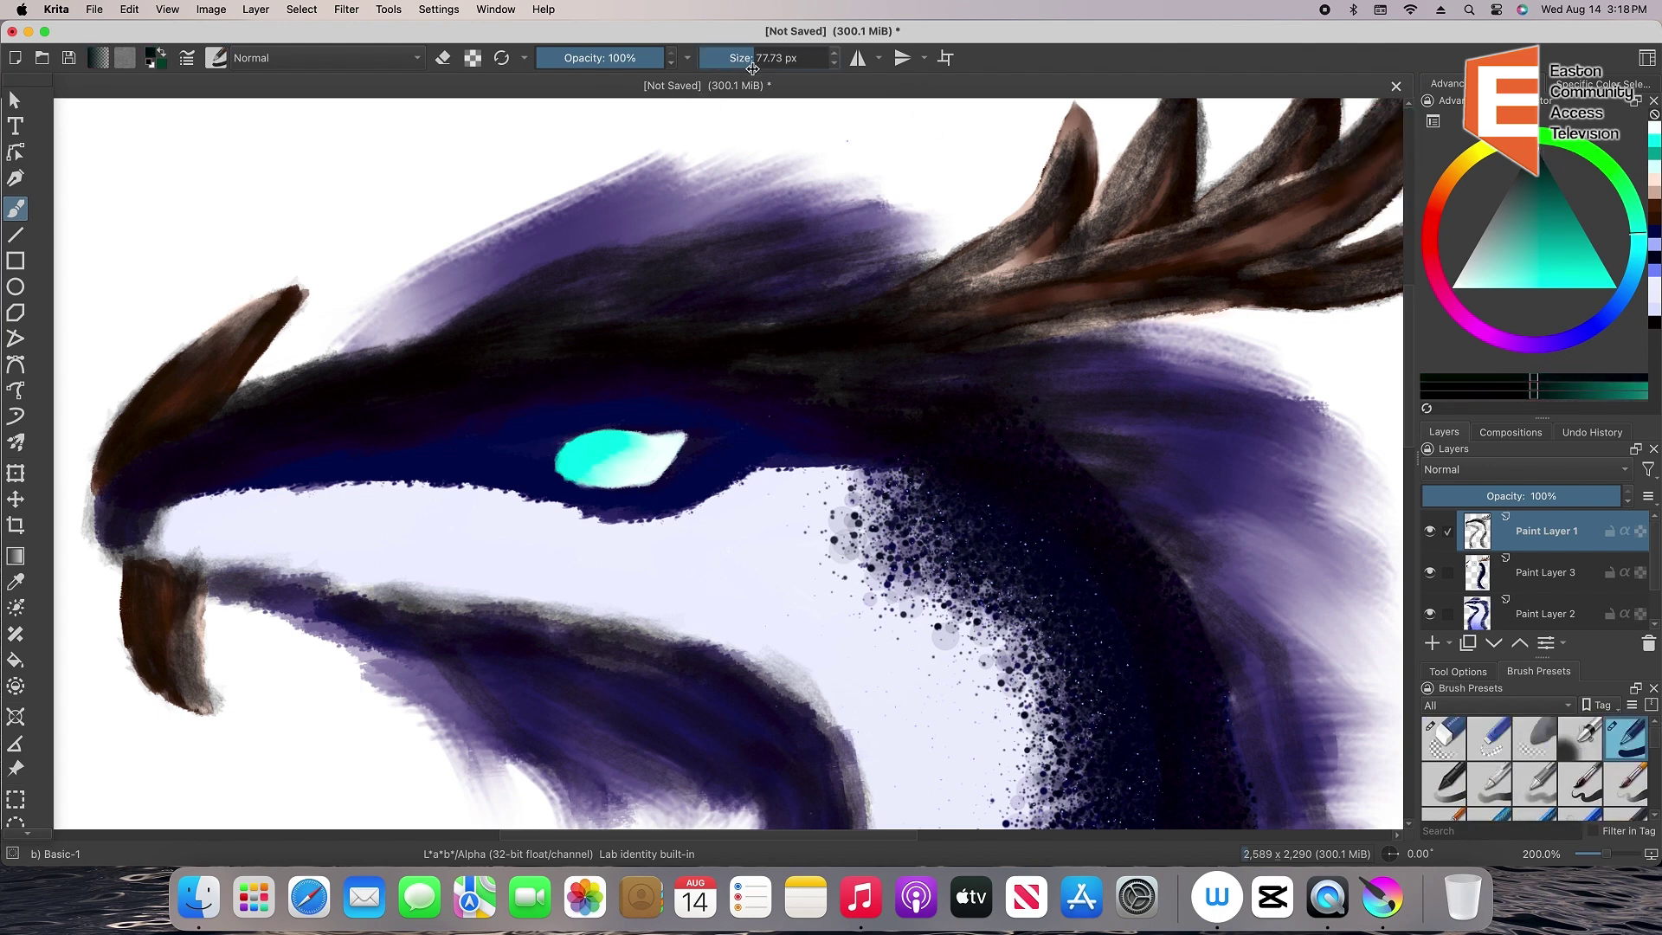
pyautogui.click(561, 460)
pyautogui.press('e')
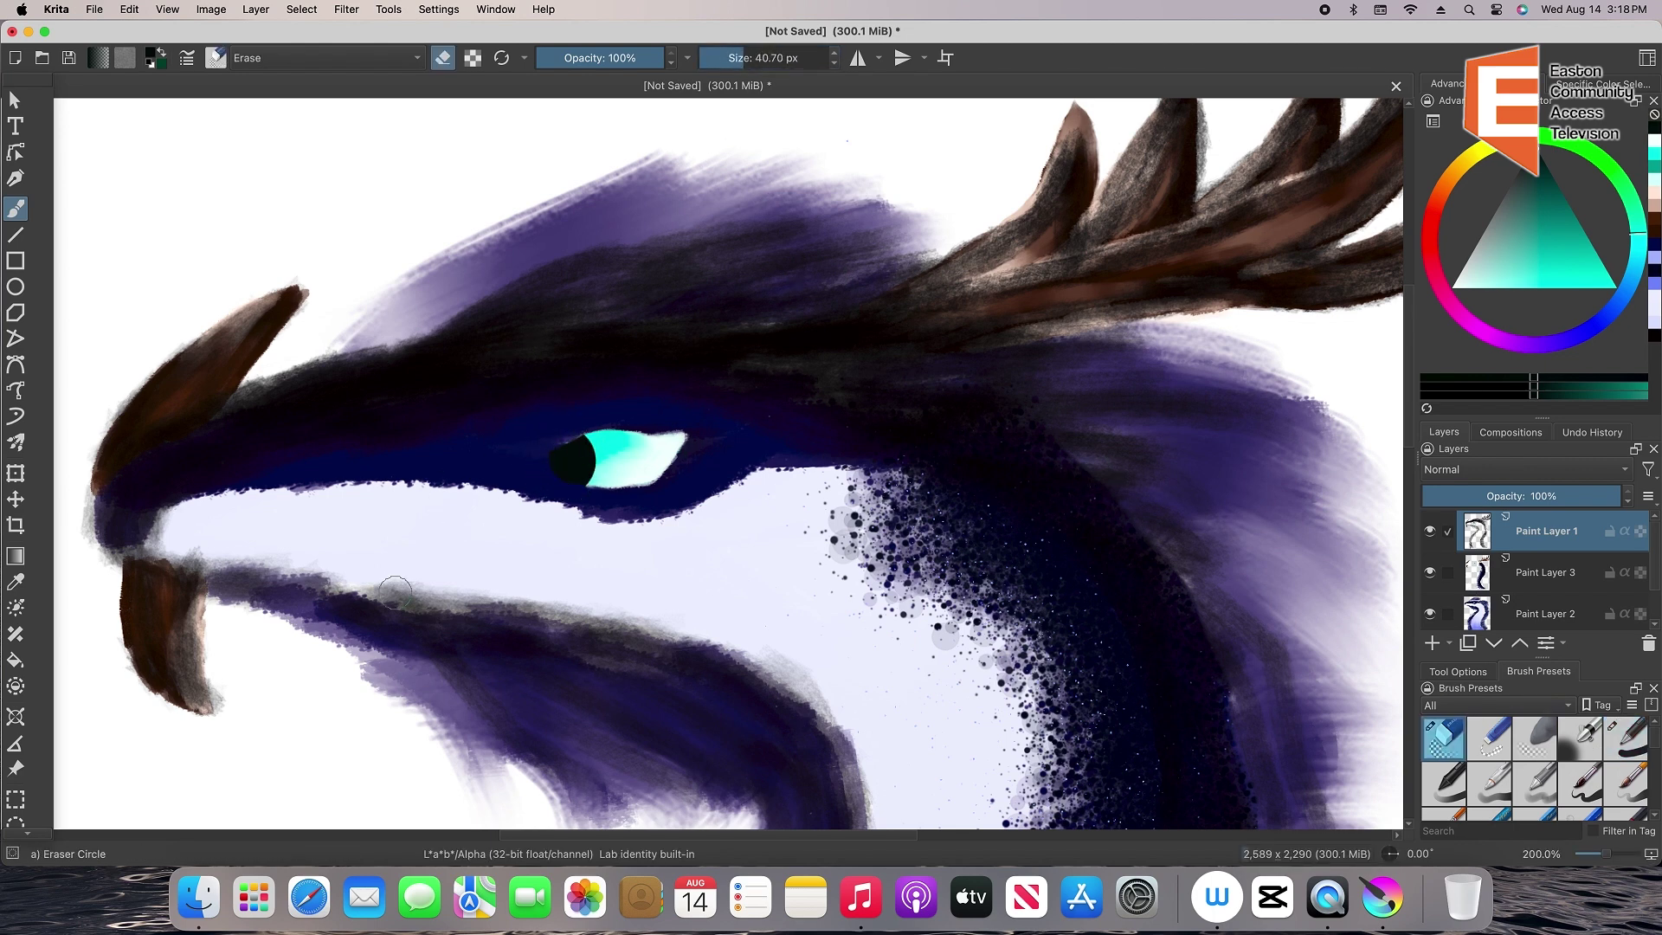
# Paint dark blue over the eye's upper edge and front rim with the Charcoal Rock Soft brush at 19.15 px
pyautogui.click(1654, 816)
pyautogui.click(1654, 816)
pyautogui.click(1654, 815)
pyautogui.click(1654, 815)
pyautogui.click(1492, 768)
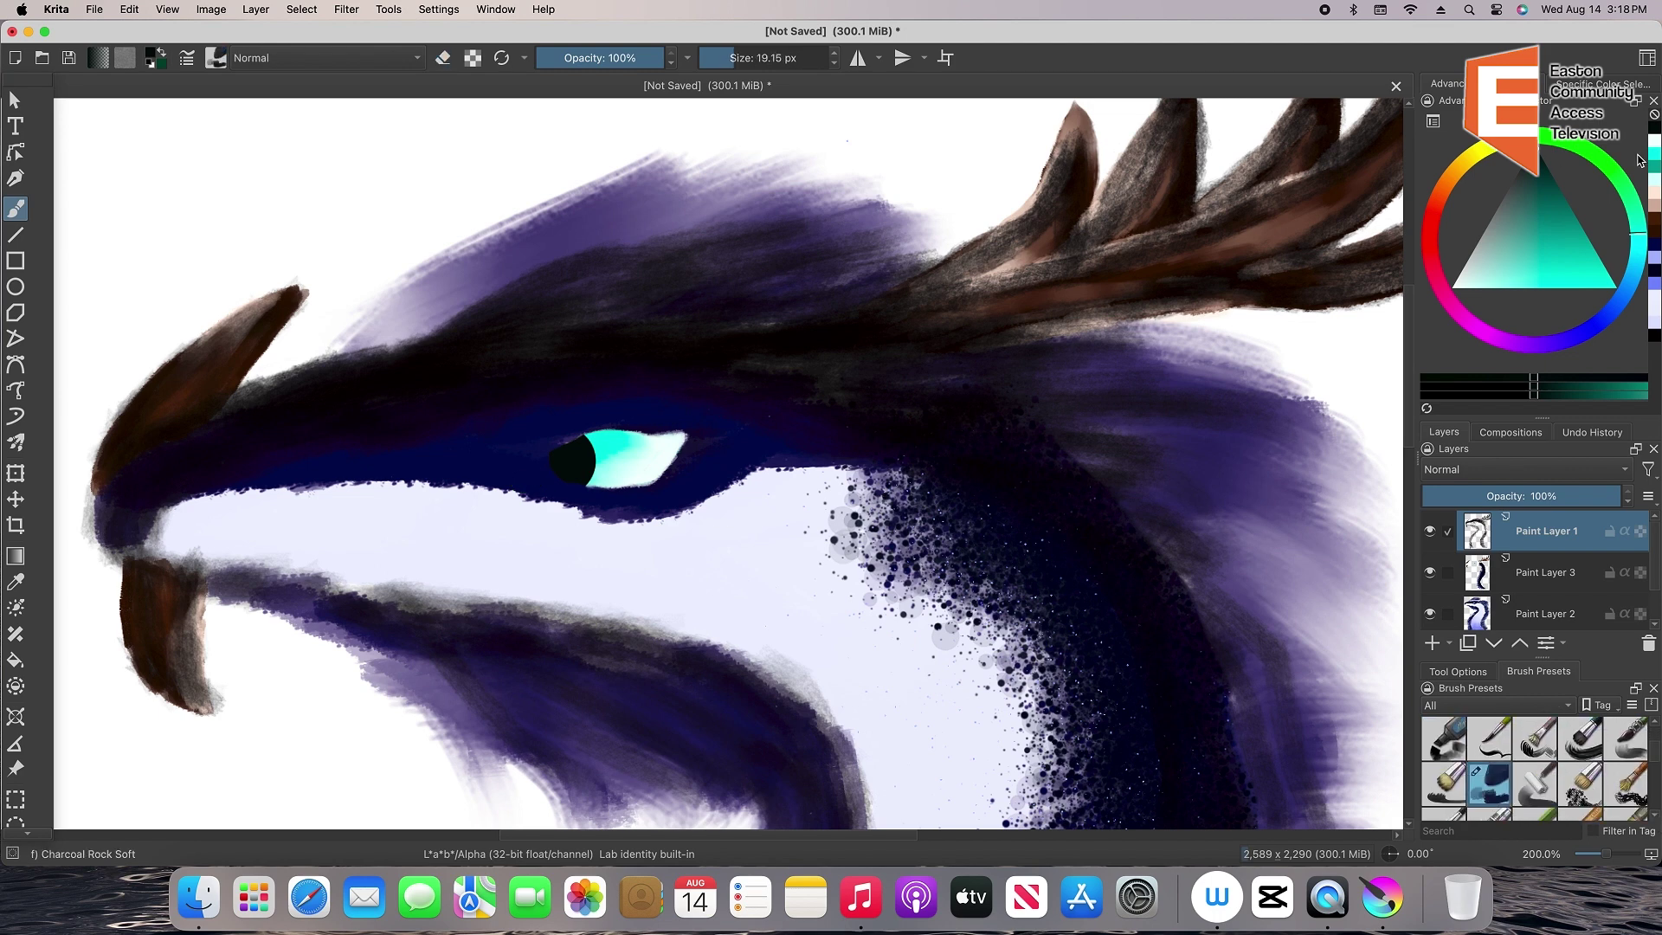
pyautogui.click(1653, 244)
pyautogui.moveTo(603, 431); pyautogui.dragTo(635, 431)
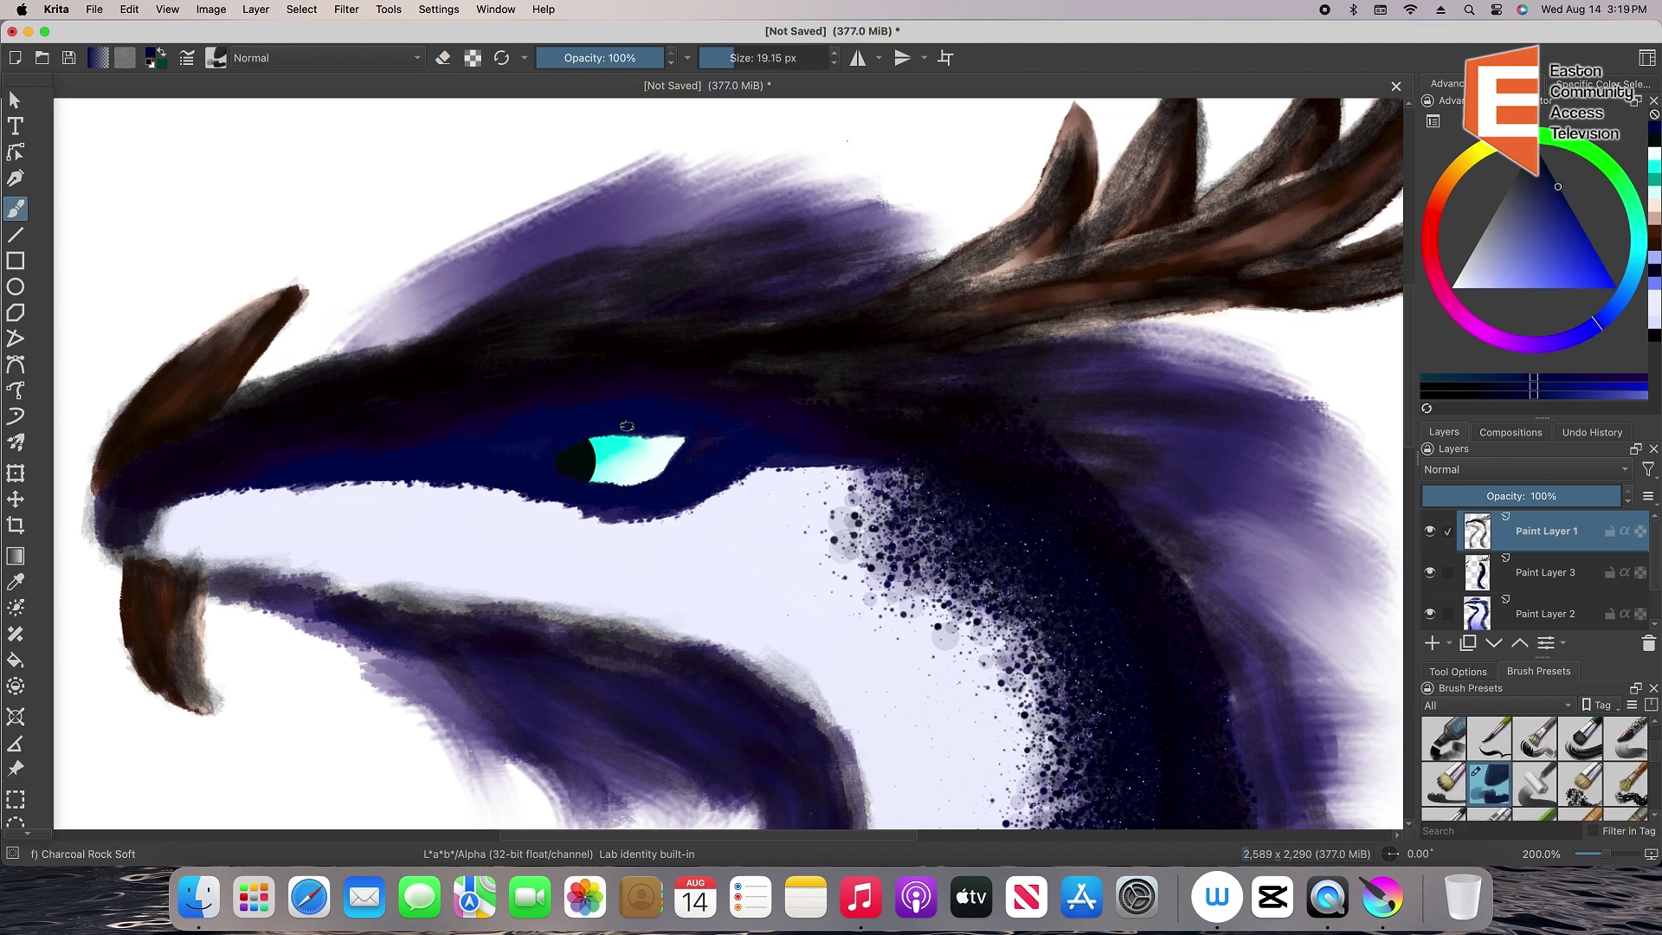
# Shade the upper eyelid with muted blue and pale lavender highlights, extending the lid's curve around the eye
pyautogui.keyDown('ctrl'); pyautogui.click(628, 426); pyautogui.keyUp('ctrl')
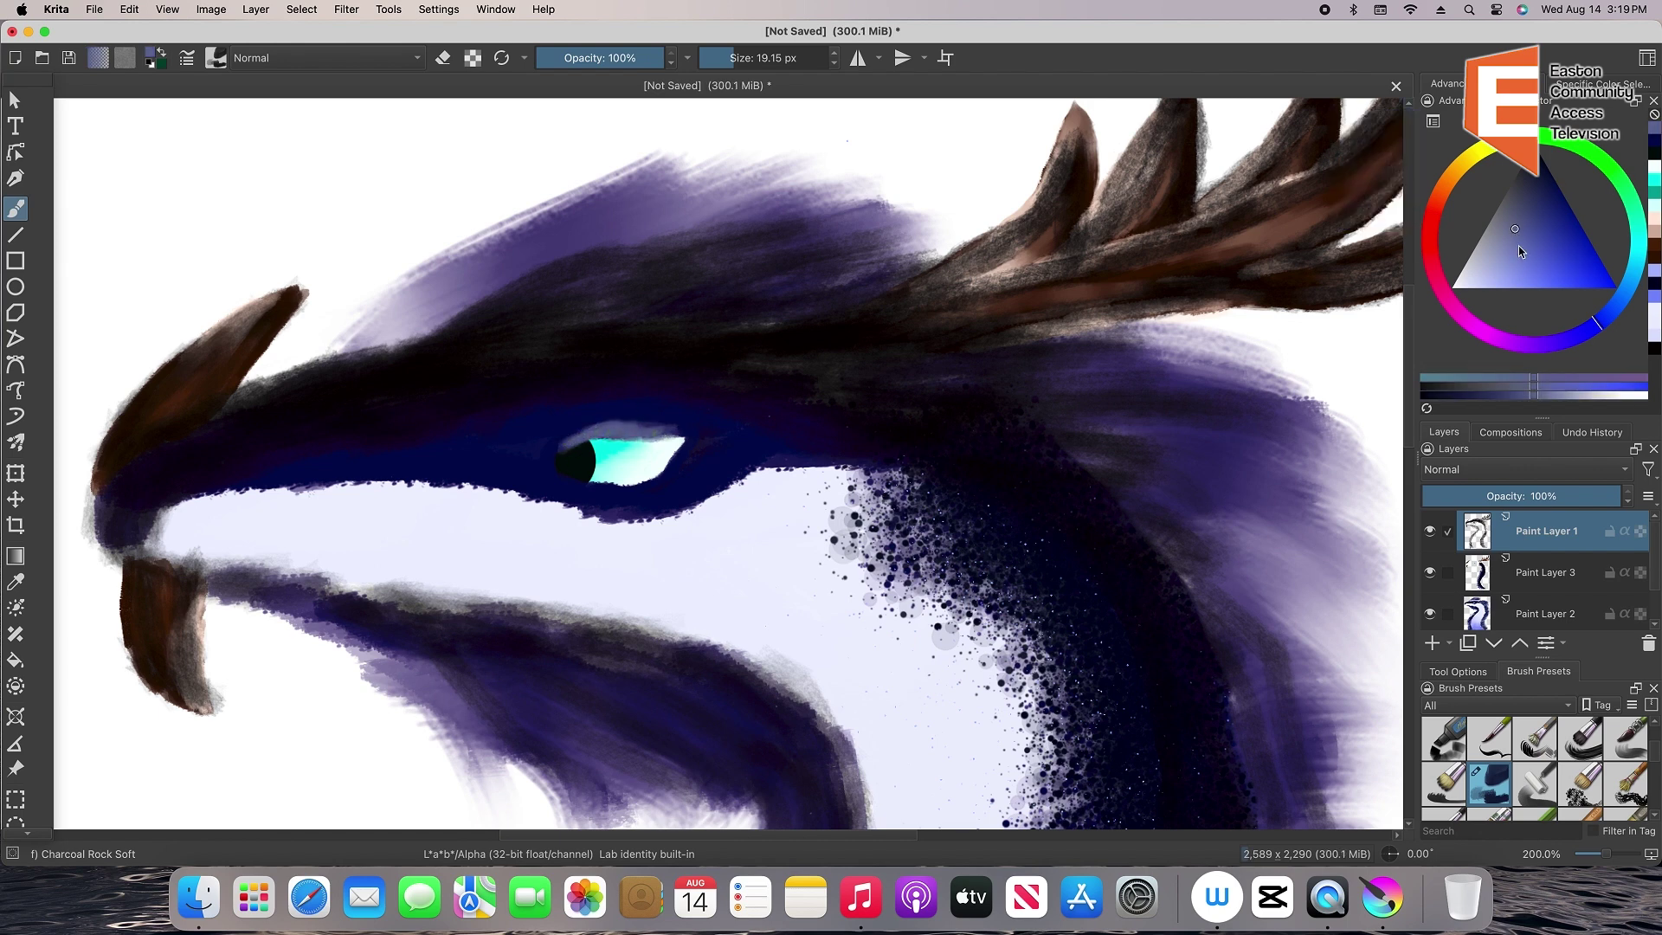
pyautogui.moveTo(1521, 252); pyautogui.dragTo(1484, 267)
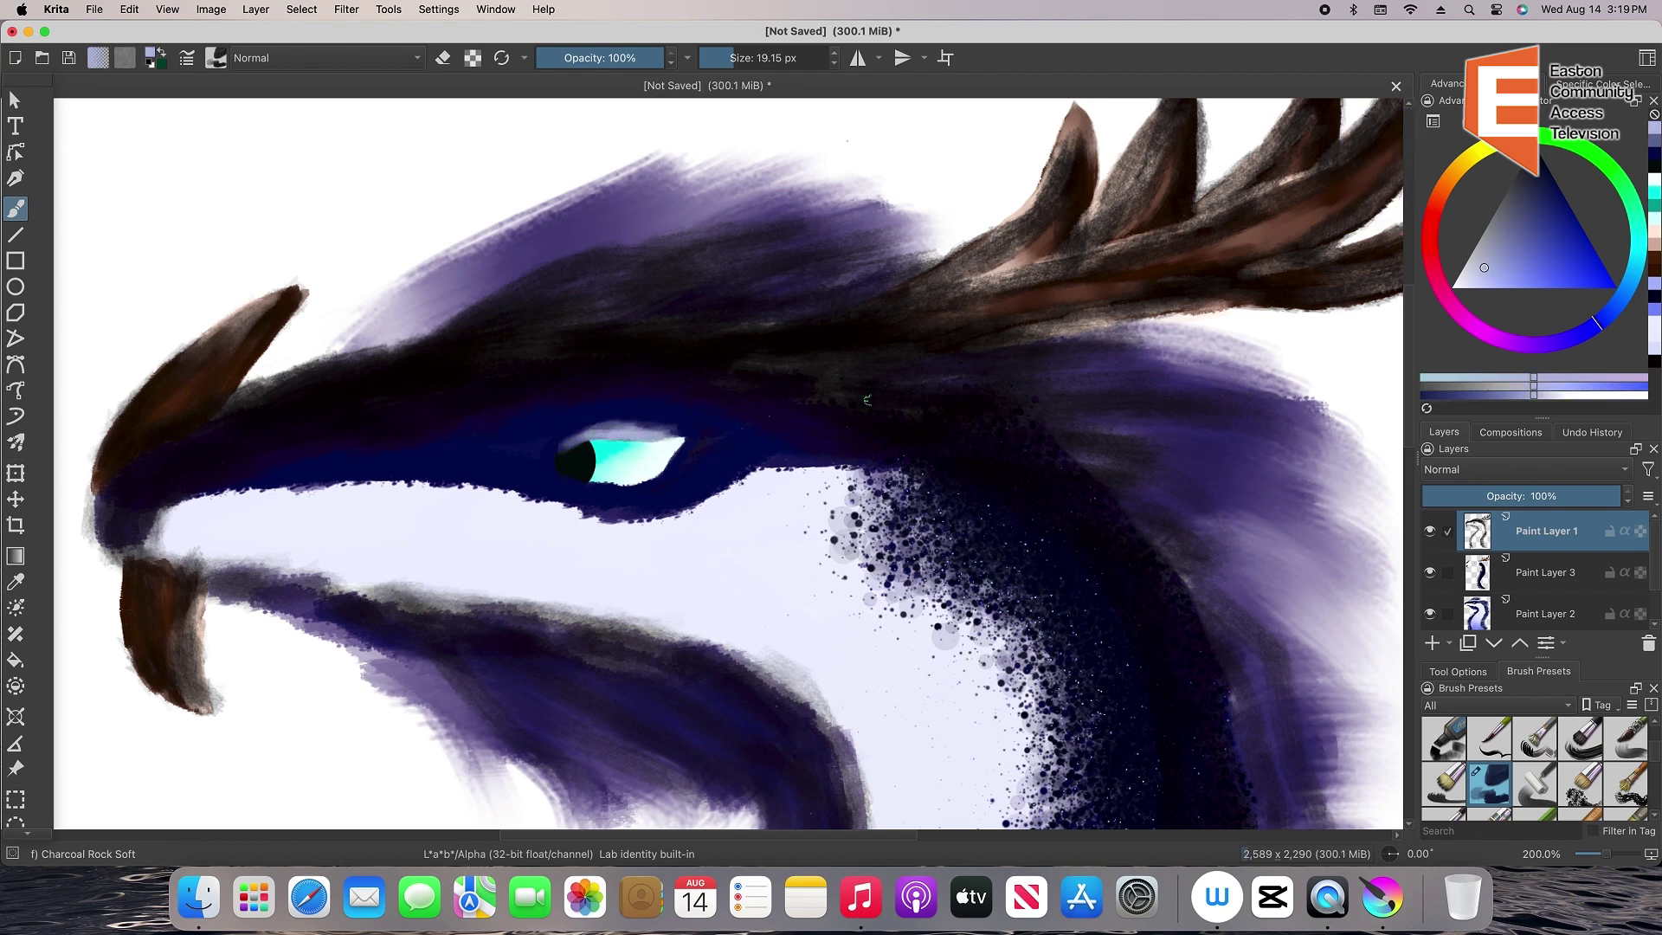
pyautogui.click(1553, 197)
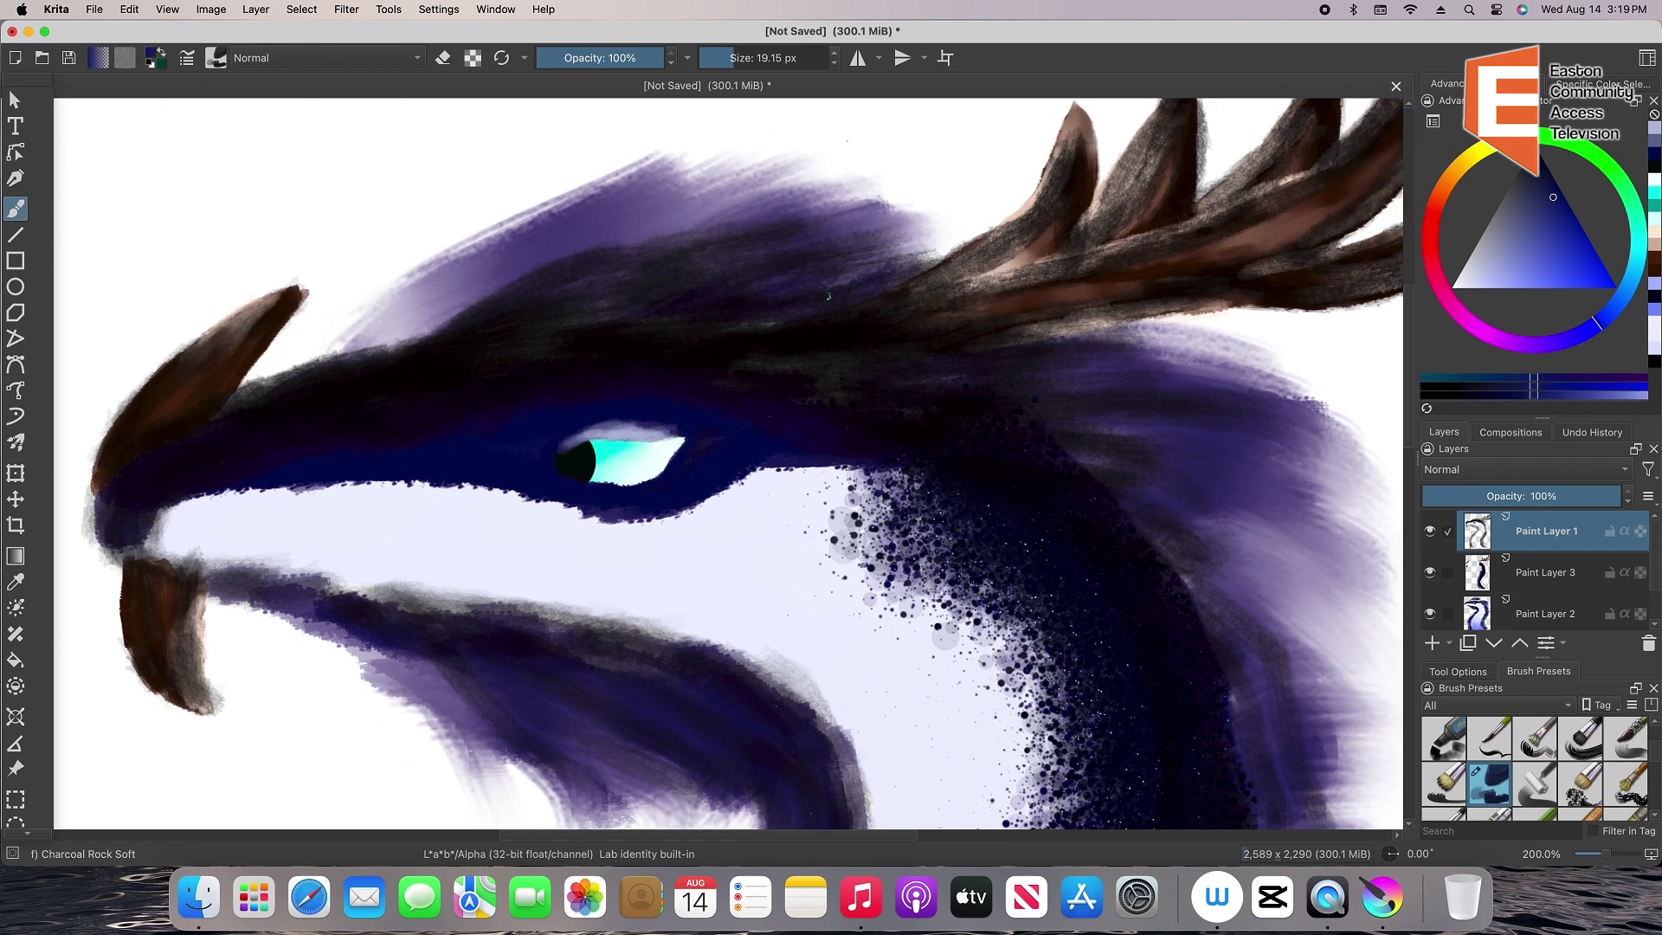
pyautogui.keyDown('ctrl'); pyautogui.click(667, 426); pyautogui.keyUp('ctrl')
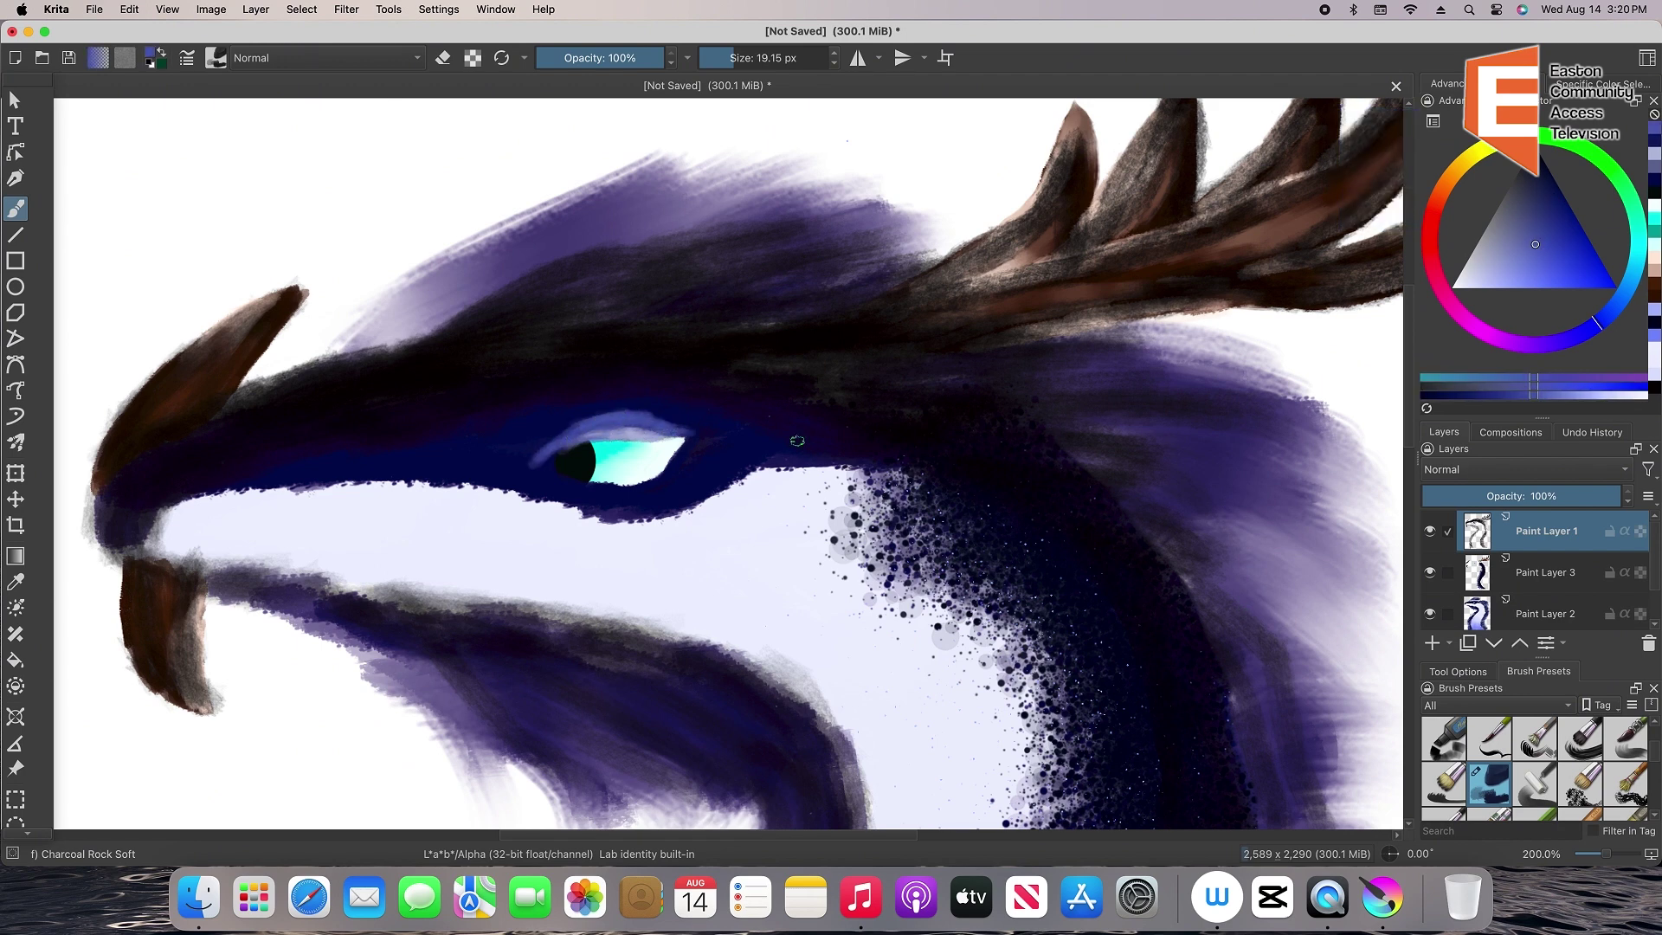
# Soften the upper eyelid with the Blender Textured Soft brush at 23.56 px, and remove the pupil with Eraser Circle at 47.86 px
pyautogui.click(1654, 816)
pyautogui.click(1534, 771)
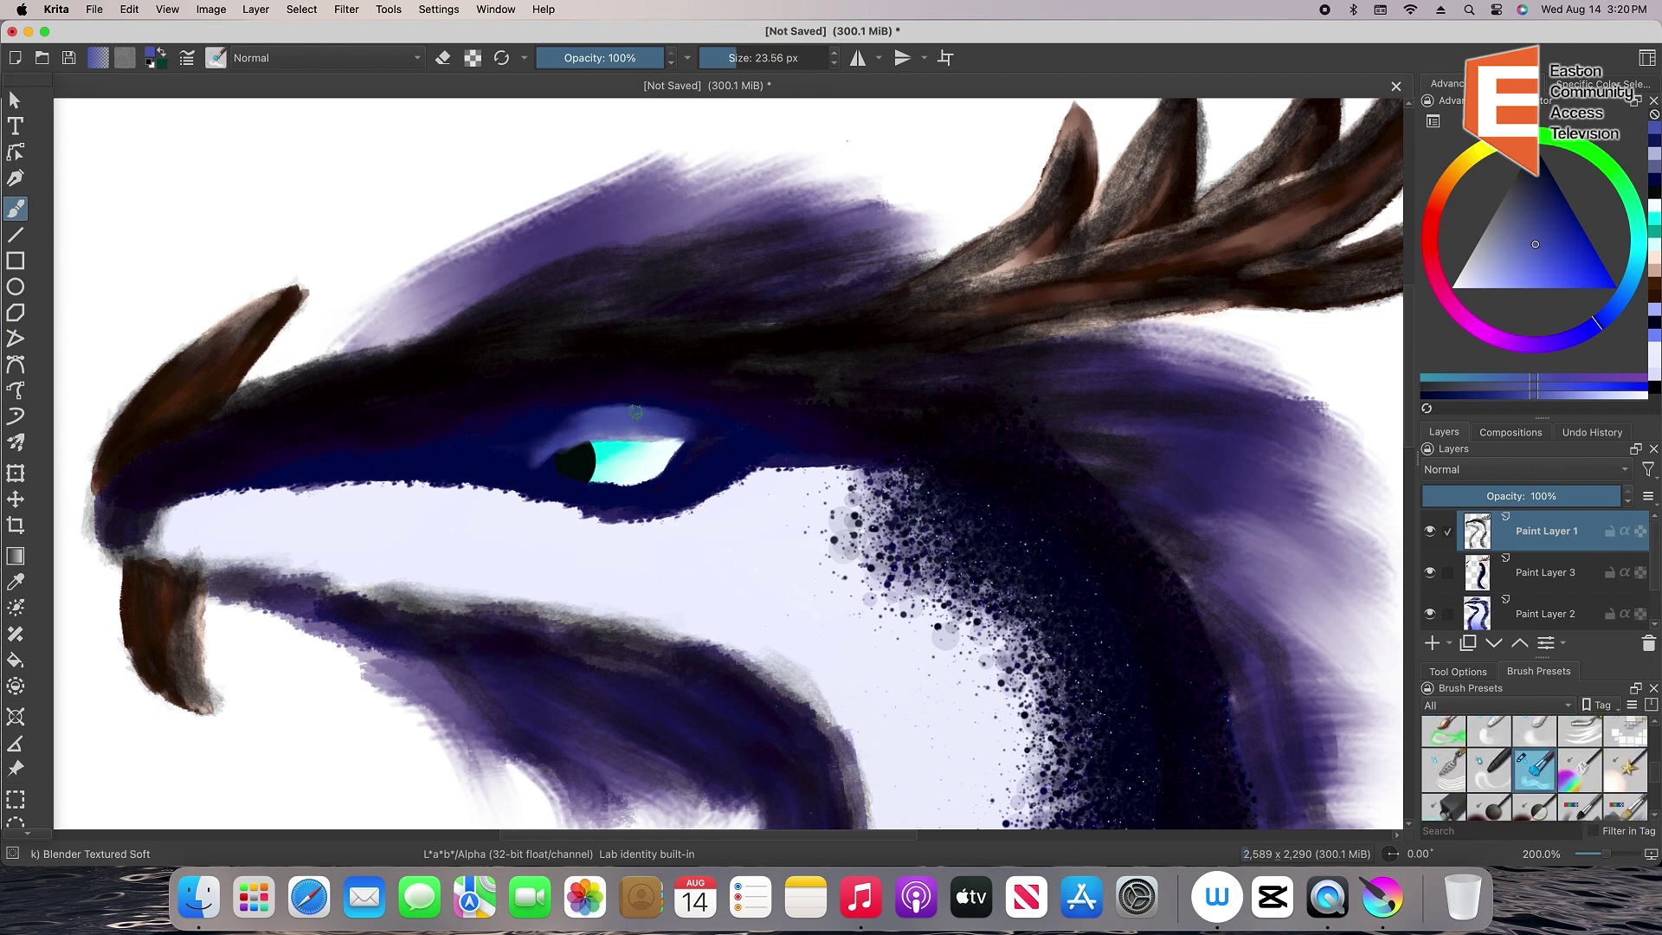
pyautogui.press('e')
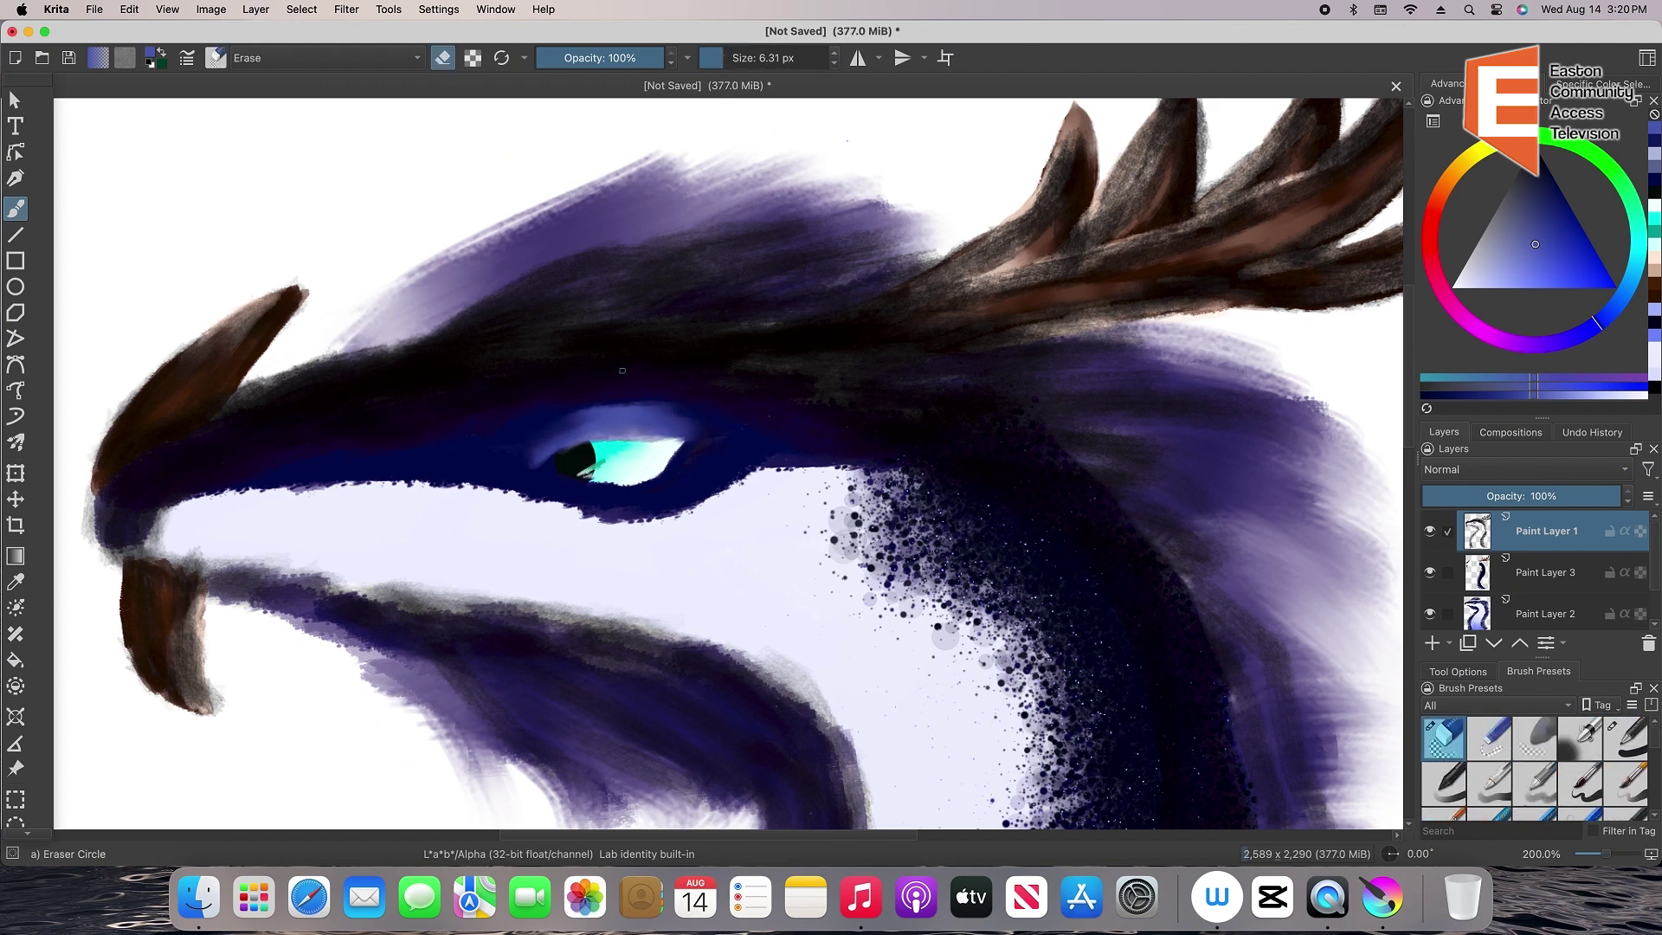
pyautogui.click(746, 58)
pyautogui.moveTo(599, 463); pyautogui.dragTo(561, 459)
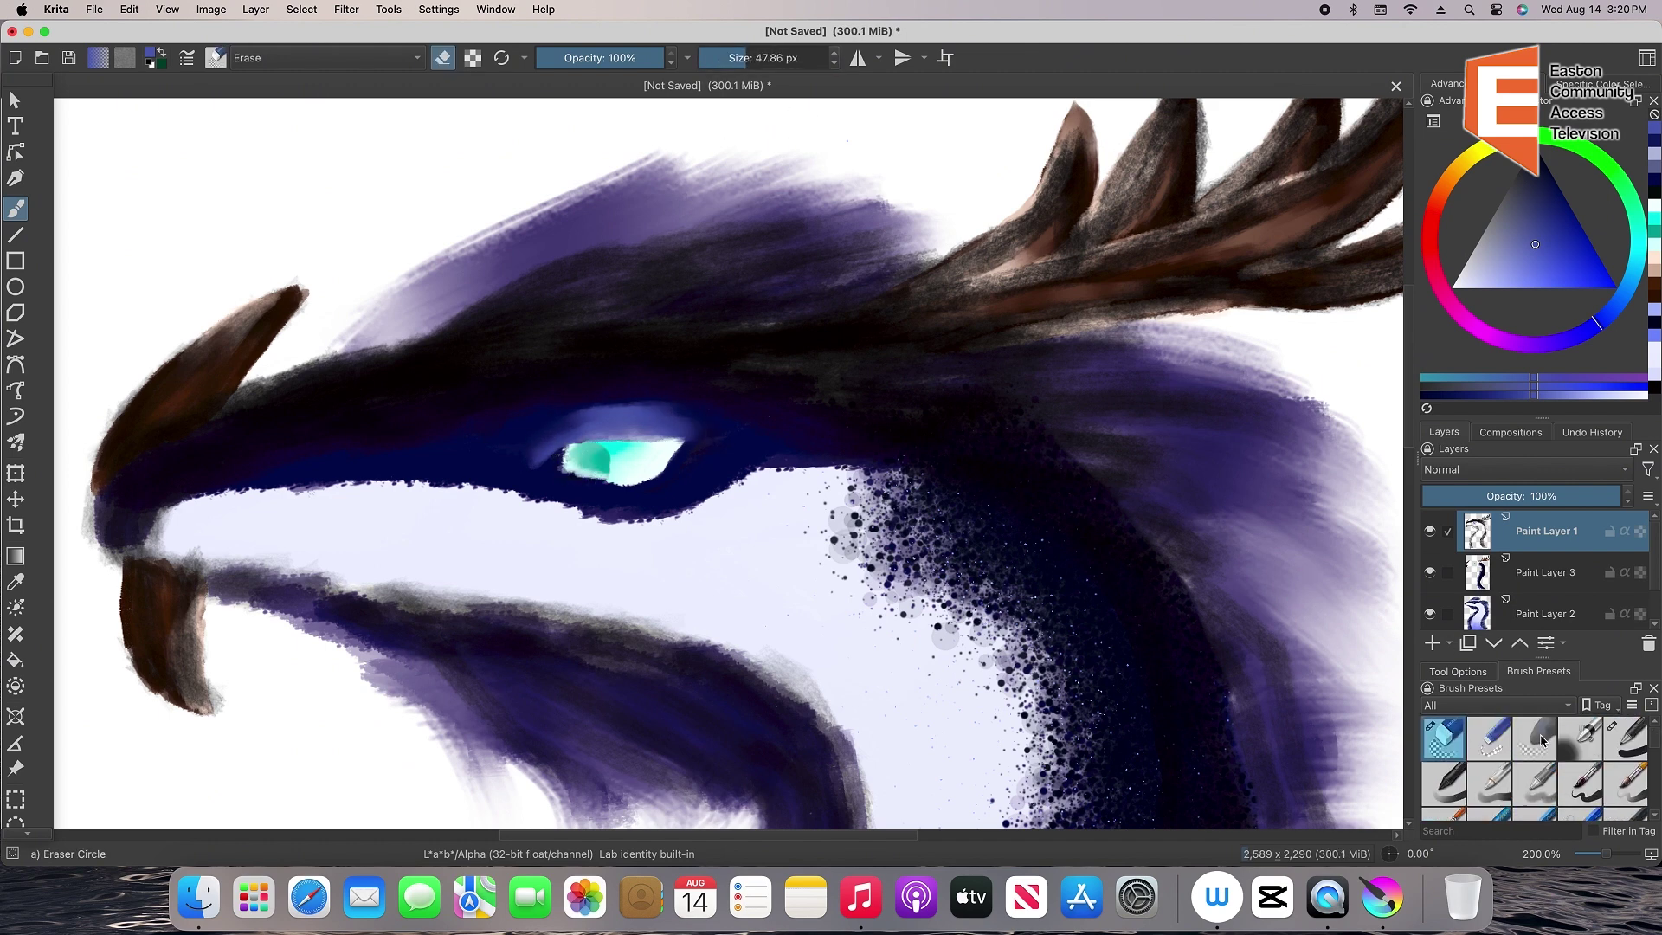
# Repaint the front of the eye turquoise with Charcoal Rock Soft and blend it into the near-white with Blender Textured Soft at 23.56 px
pyautogui.scroll(-5, 1542, 740)
pyautogui.click(1489, 738)
pyautogui.keyDown('ctrl'); pyautogui.click(578, 448); pyautogui.keyUp('ctrl')
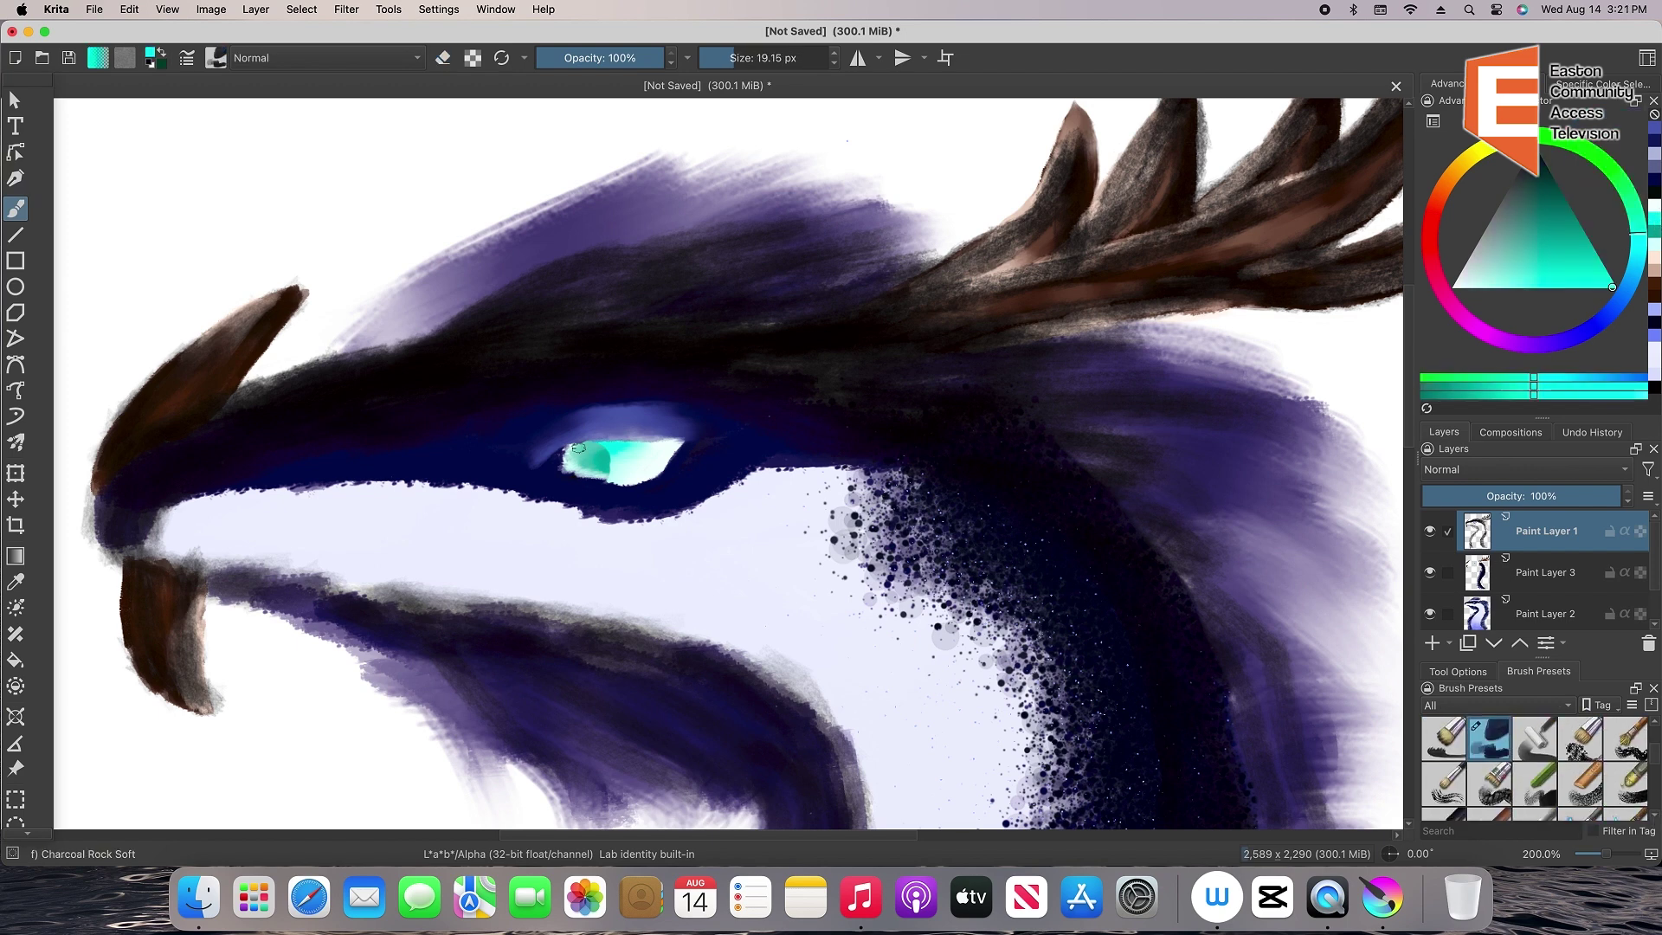
pyautogui.moveTo(578, 448); pyautogui.dragTo(589, 477)
pyautogui.scroll(-5, 1655, 770)
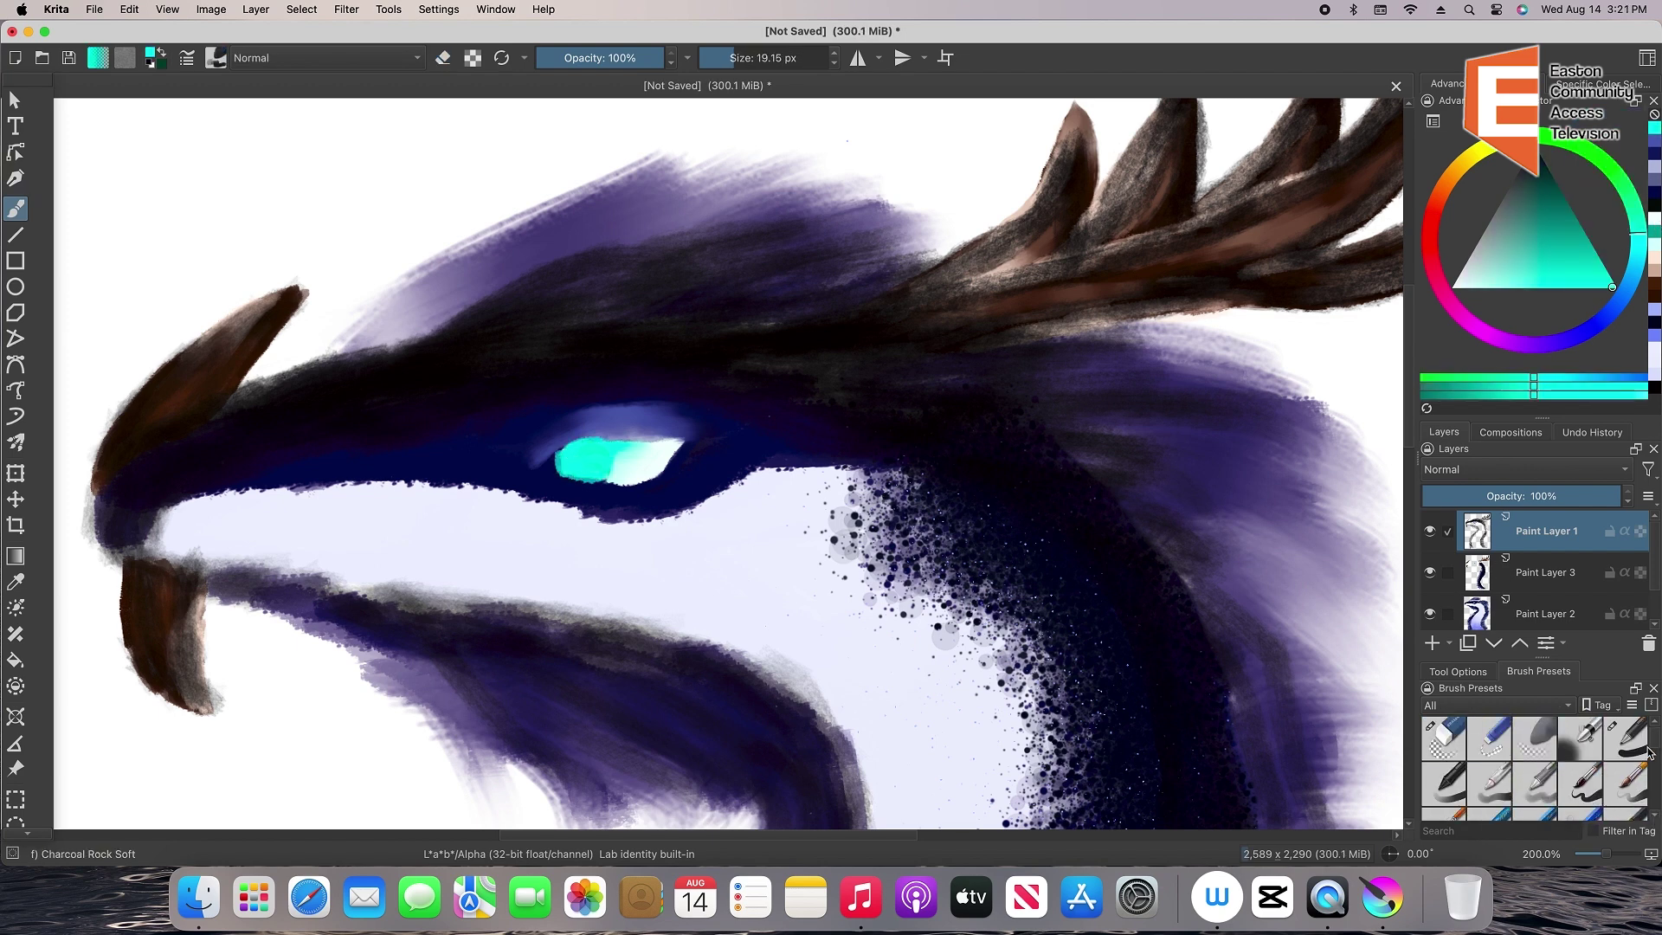
pyautogui.click(1534, 770)
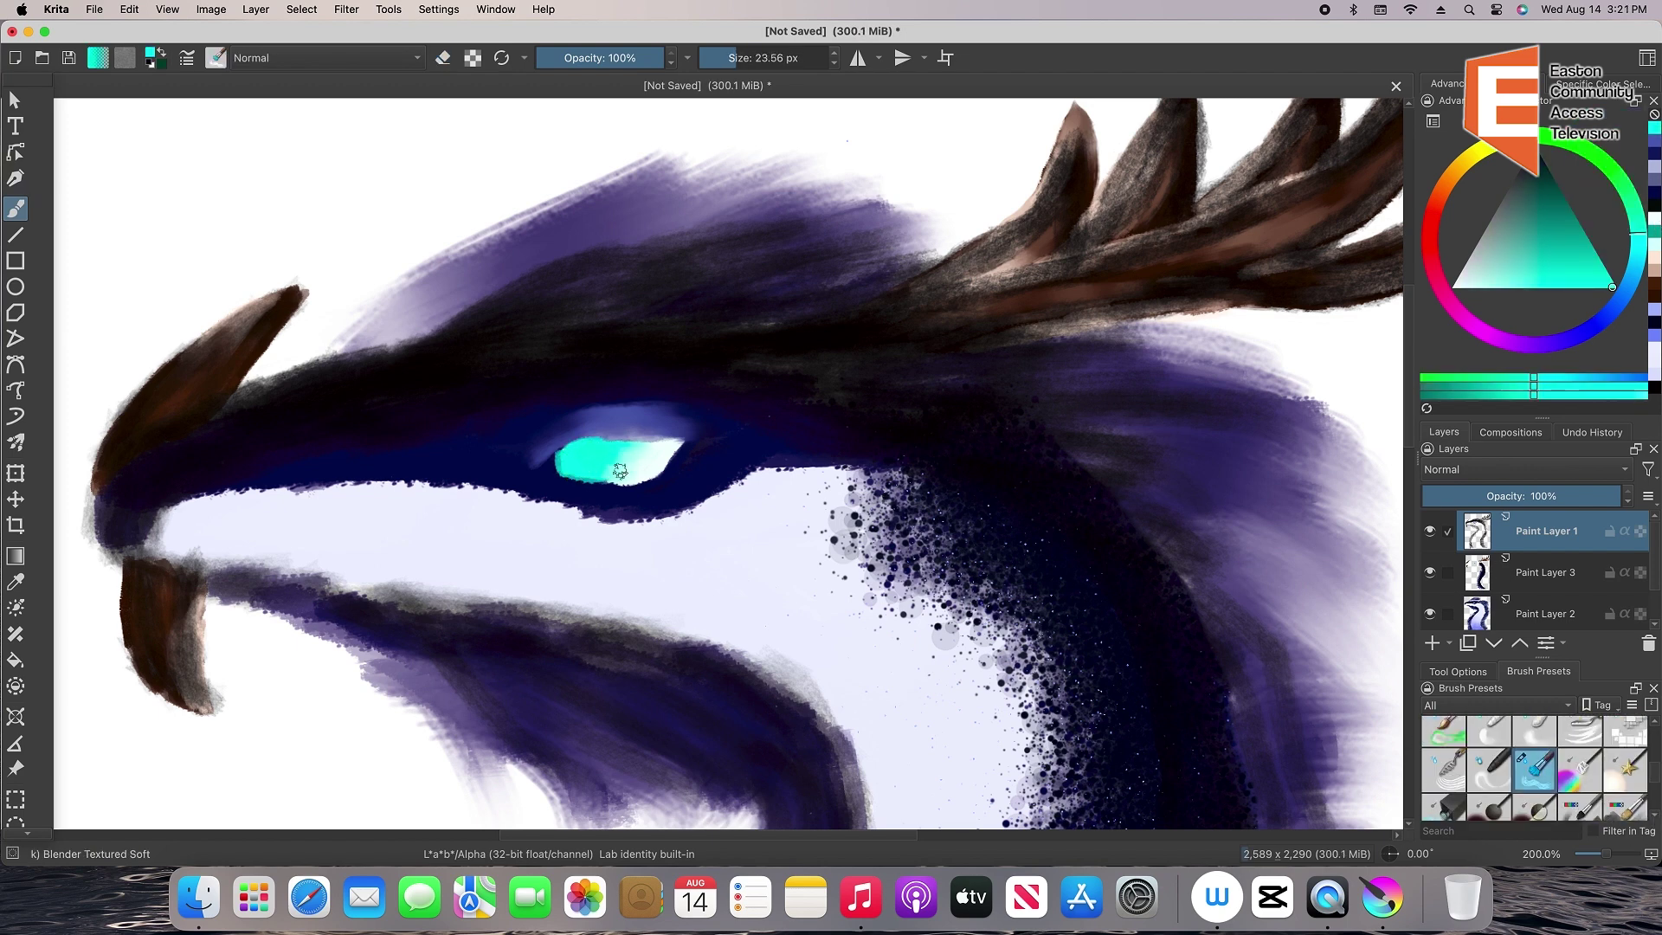
pyautogui.moveTo(617, 470)
pyautogui.mouseDown()
pyautogui.moveTo(658, 459)
pyautogui.moveTo(606, 448)
pyautogui.moveTo(634, 446)
pyautogui.mouseUp()
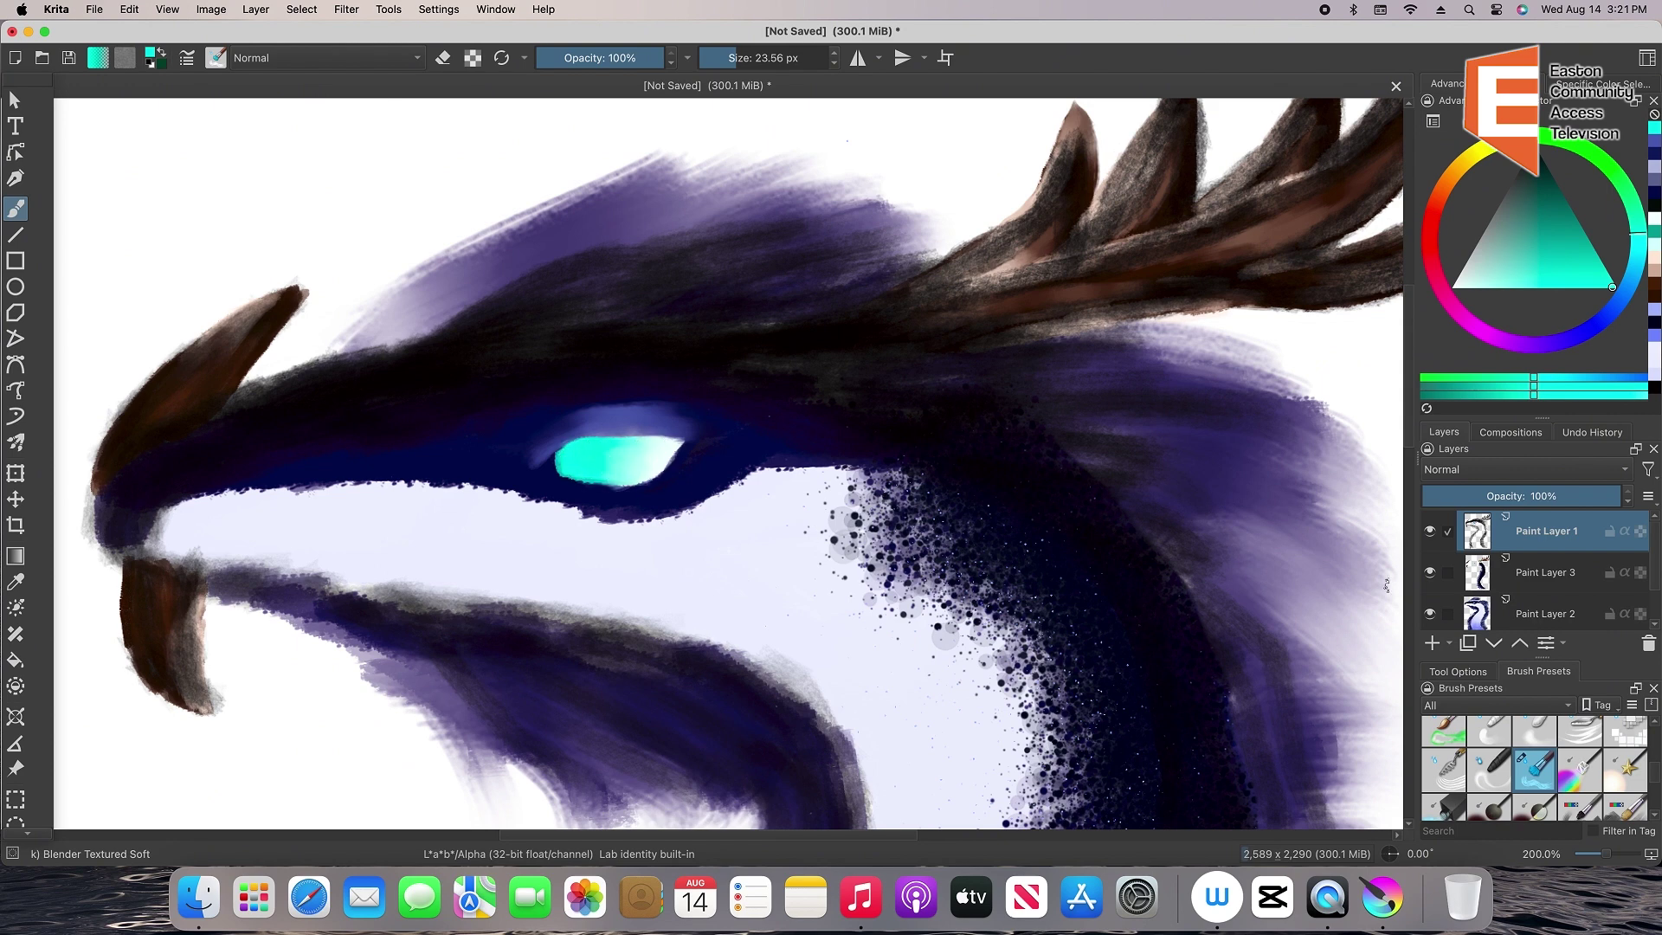
# Paint a near-black oval pupil in the middle of the eye with Charcoal Rock Soft, filling it solid with Basic-1 at 19.15 px
pyautogui.moveTo(1655, 777); pyautogui.dragTo(1655, 756)
pyautogui.click(1482, 784)
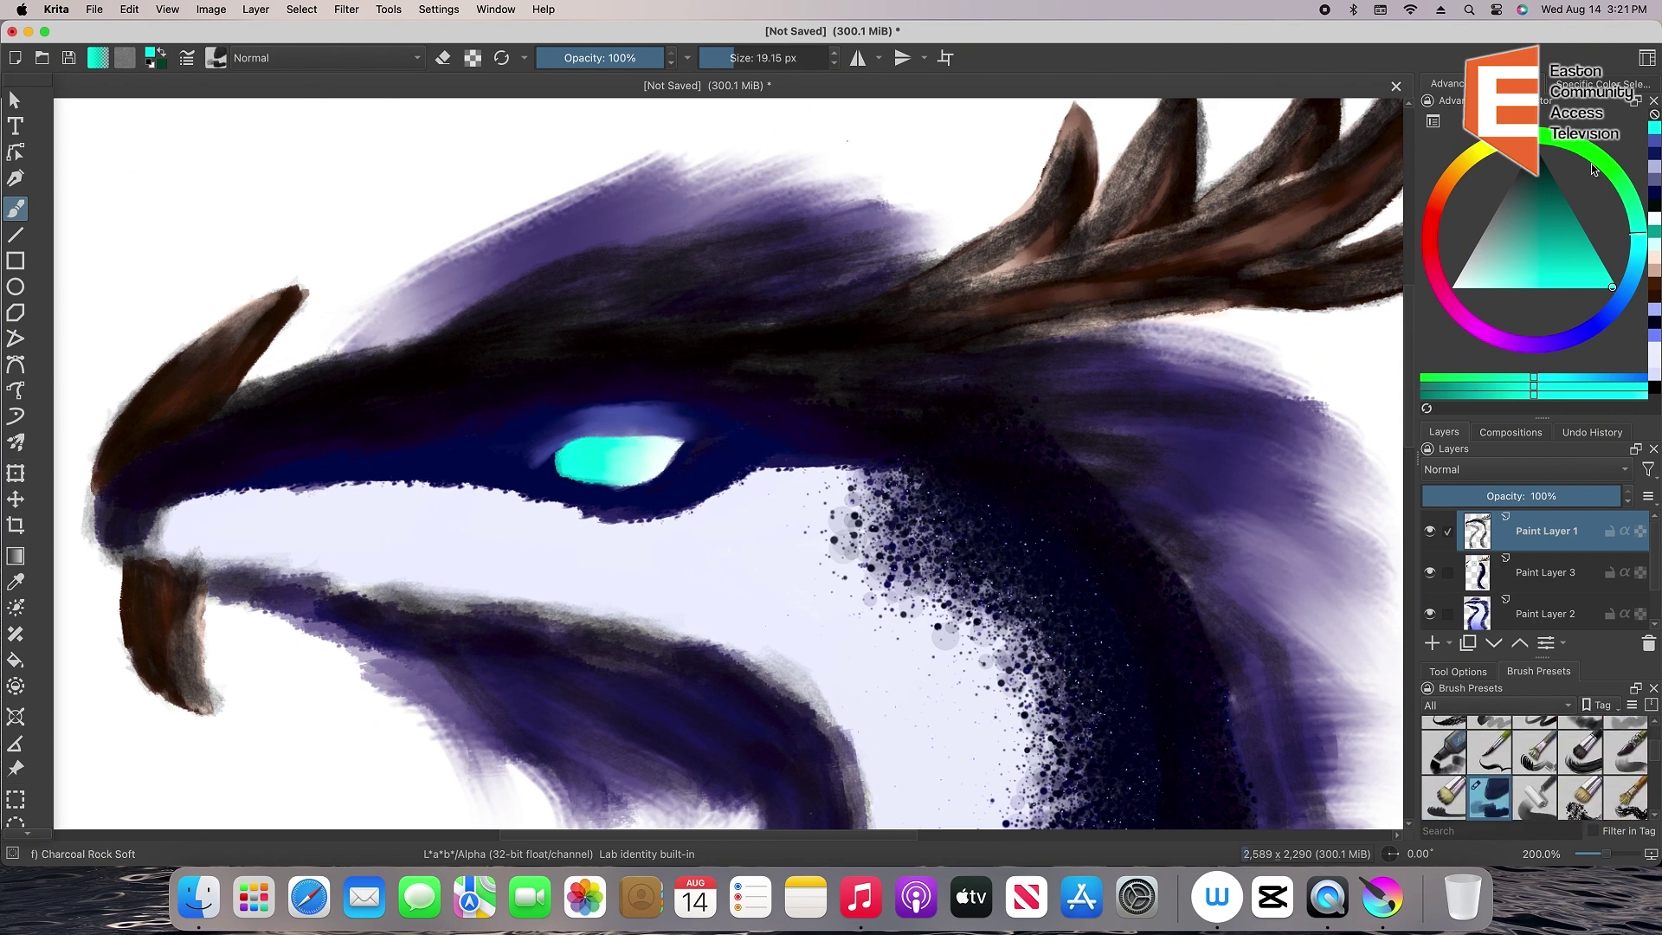
pyautogui.click(1538, 153)
pyautogui.moveTo(612, 440)
pyautogui.mouseDown()
pyautogui.moveTo(625, 468)
pyautogui.moveTo(616, 446)
pyautogui.moveTo(610, 472)
pyautogui.moveTo(614, 451)
pyautogui.moveTo(632, 459)
pyautogui.mouseUp()
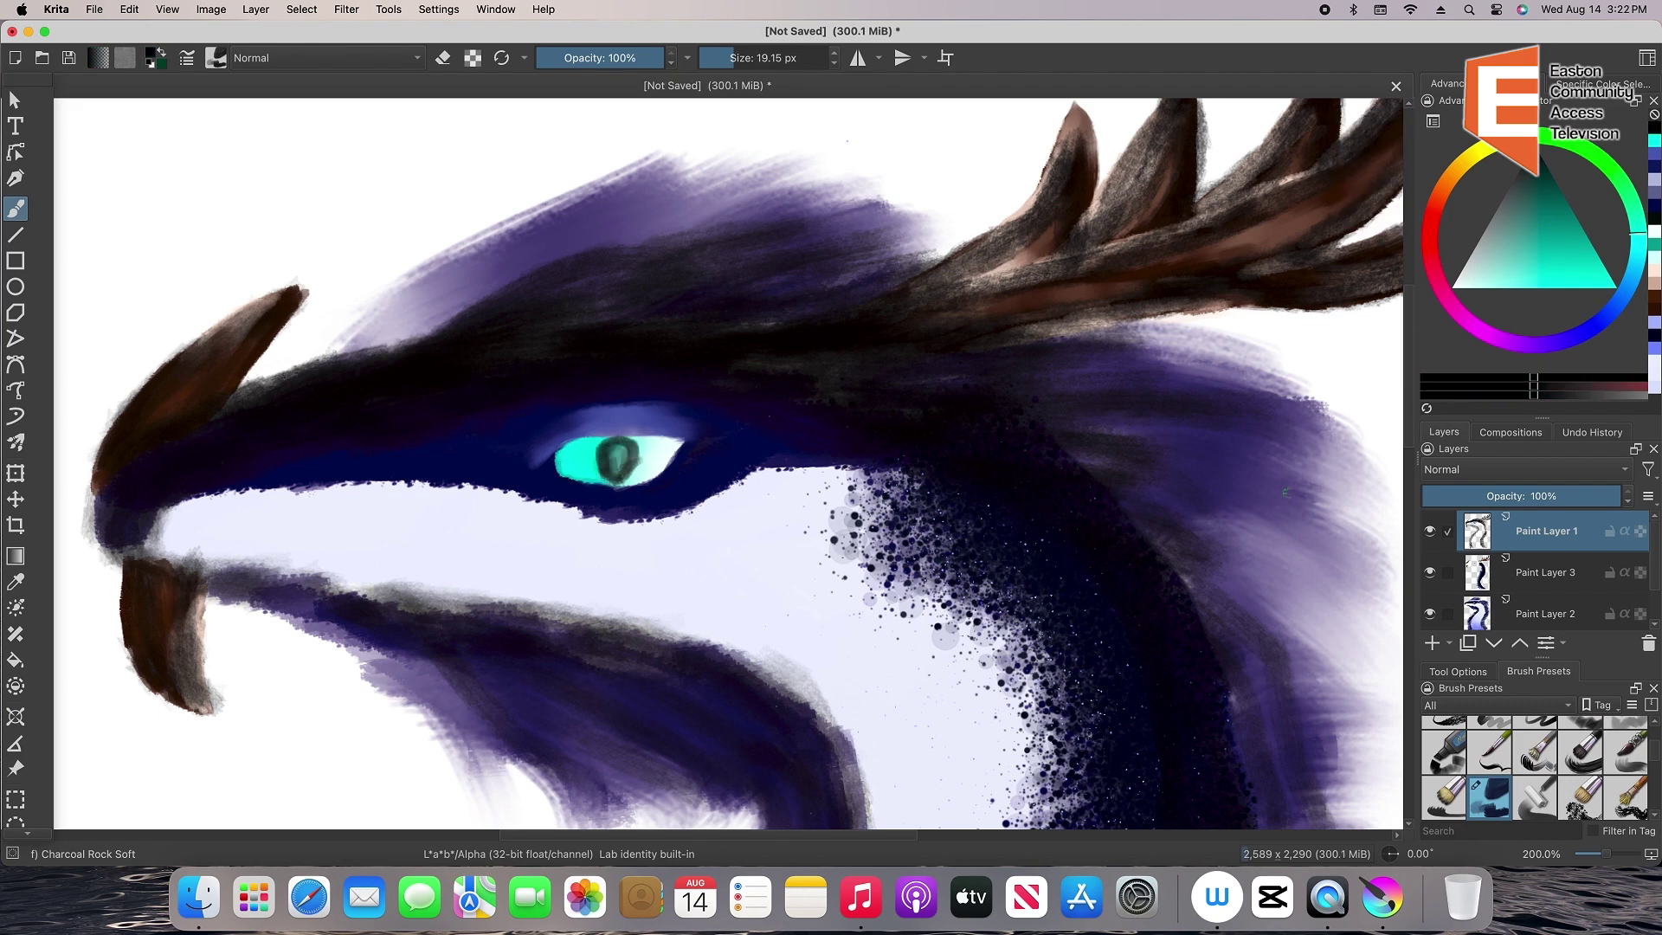
pyautogui.press('/')
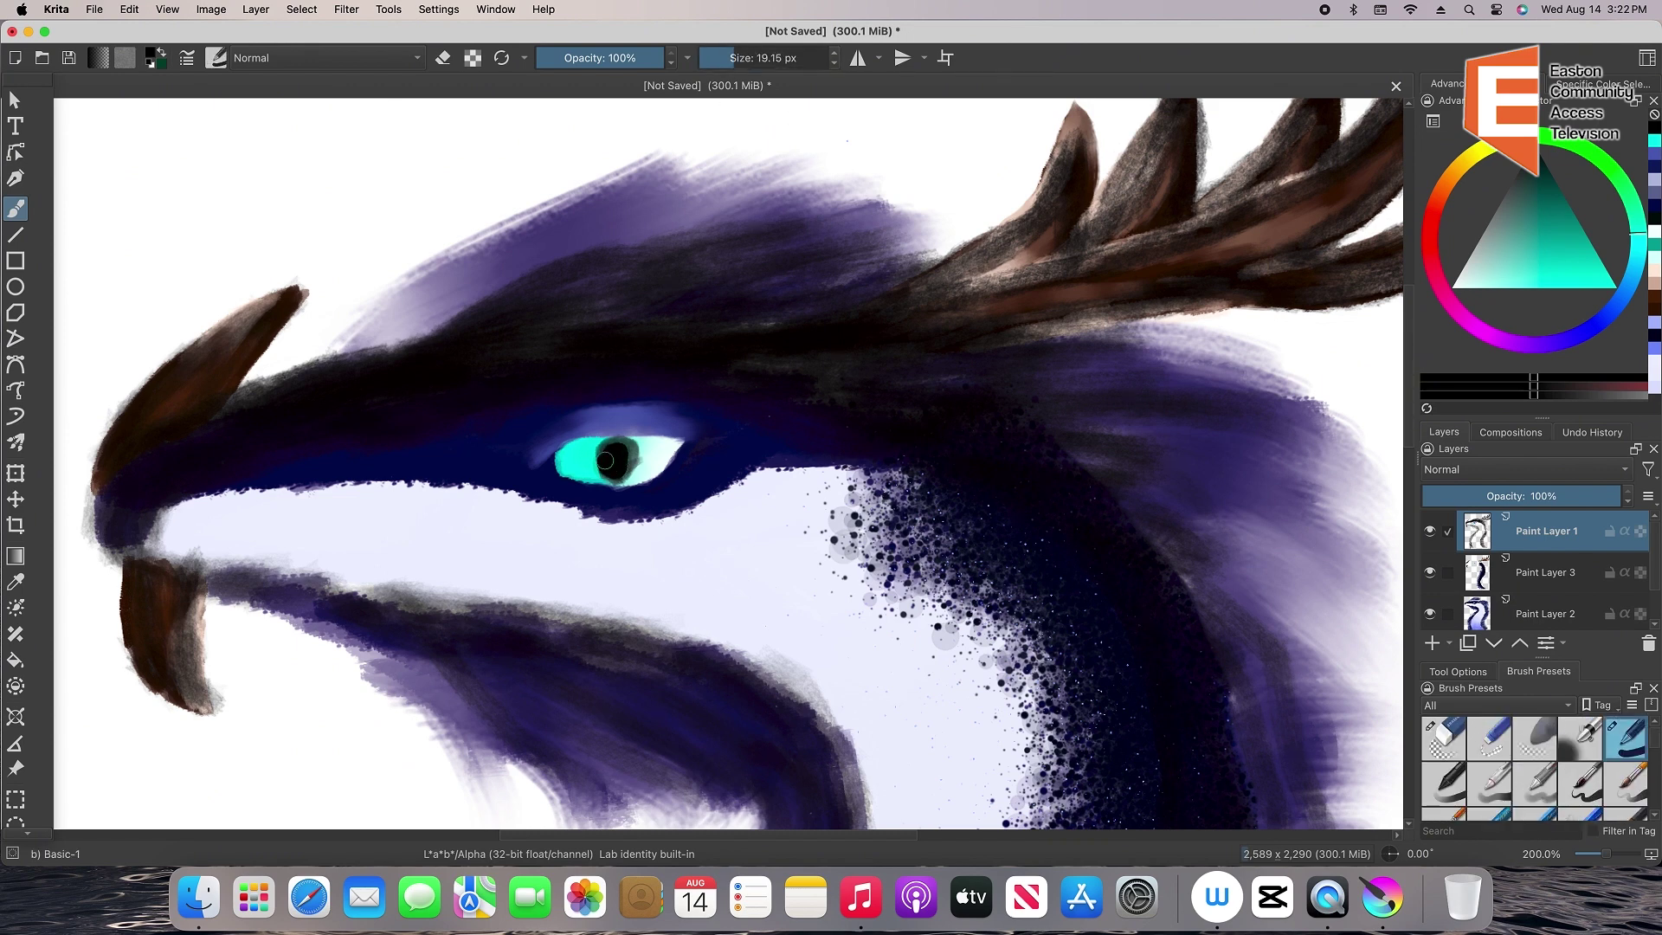
pyautogui.moveTo(611, 463); pyautogui.dragTo(626, 465)
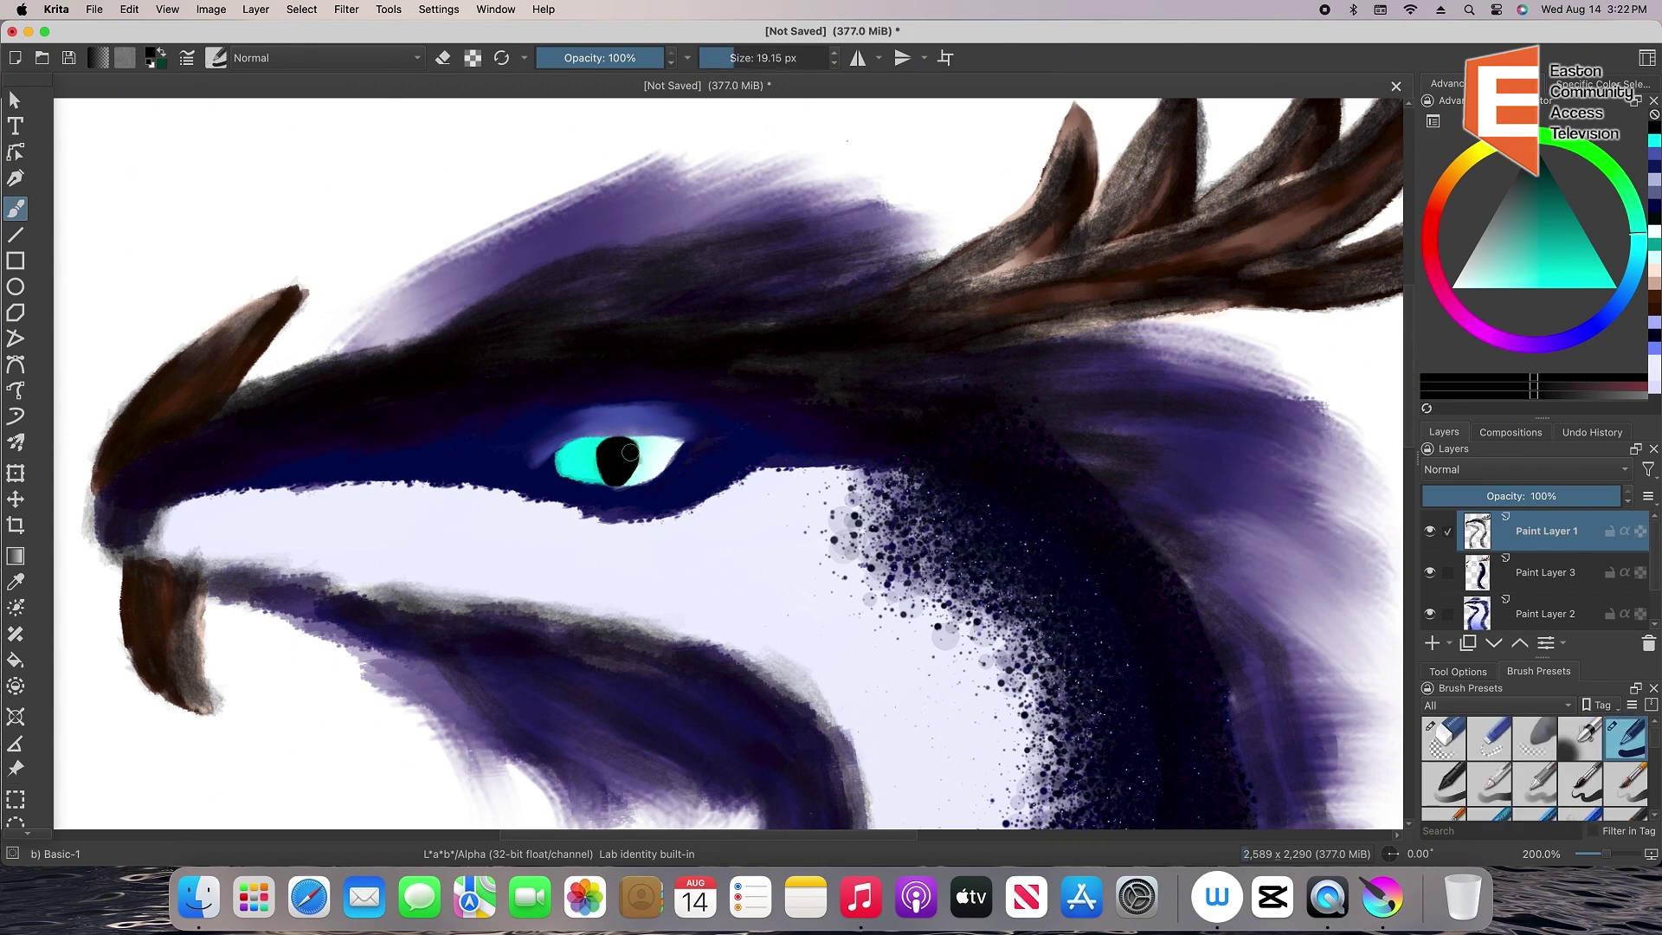
# Outline the lower eyelid in muted blue with the Charcoal Rock Soft brush at 19.15 px
pyautogui.scroll(-5, 1573, 818)
pyautogui.click(1489, 740)
pyautogui.keyDown('ctrl'); pyautogui.click(640, 421); pyautogui.keyUp('ctrl')
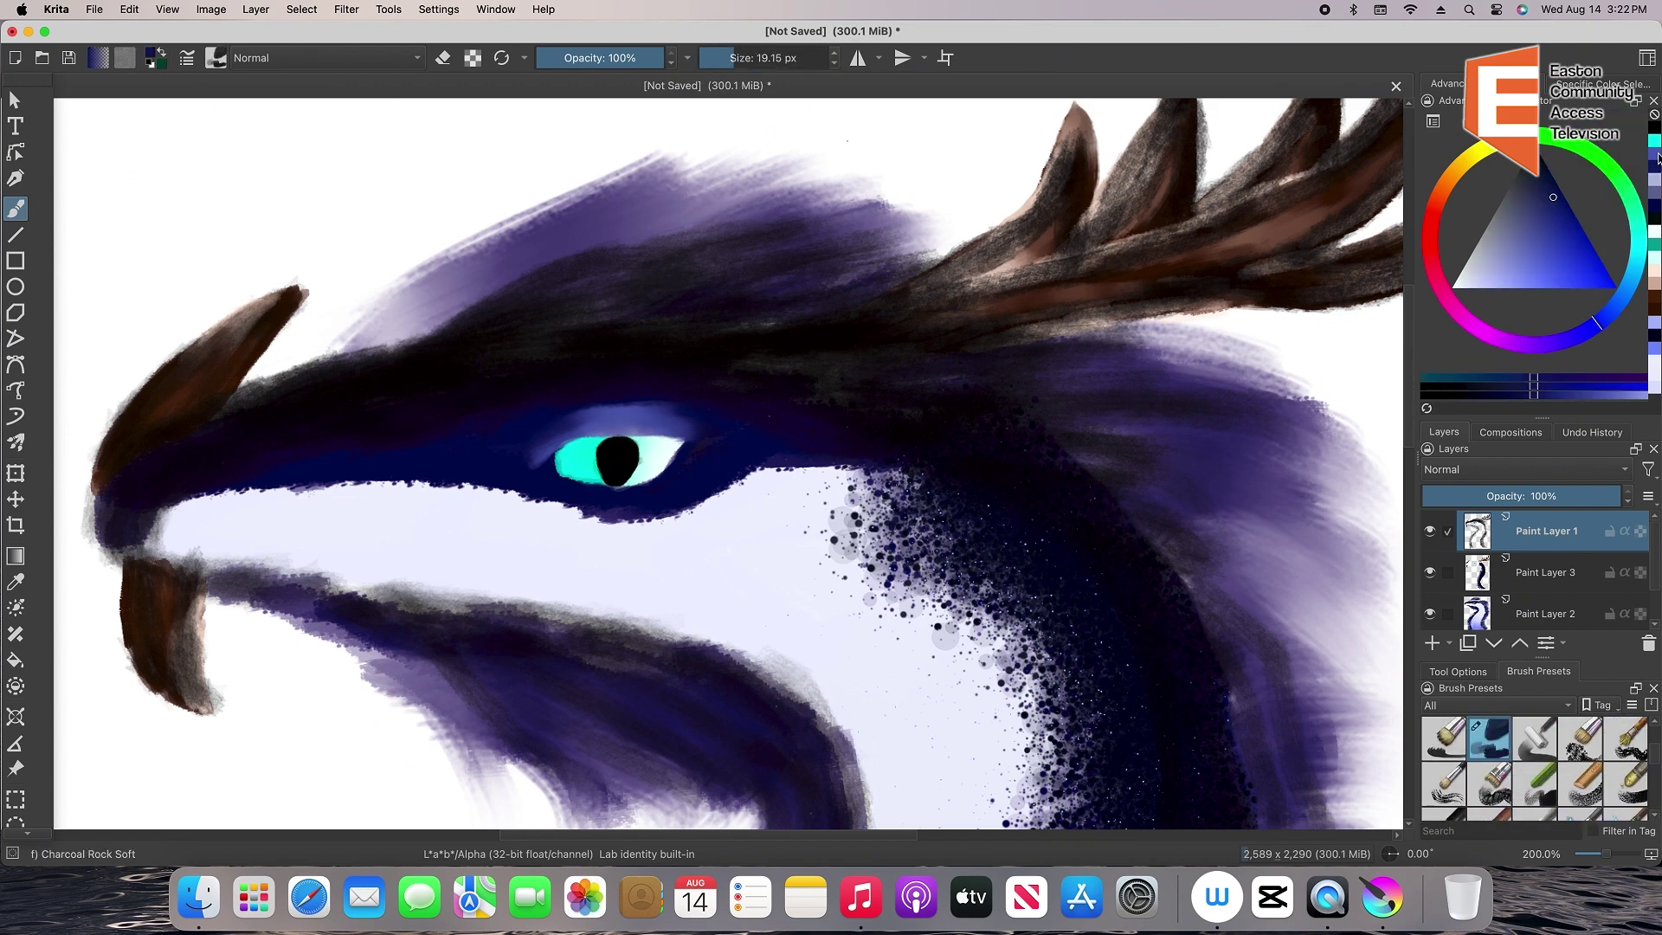
pyautogui.moveTo(613, 484)
pyautogui.mouseDown()
pyautogui.moveTo(651, 479)
pyautogui.moveTo(567, 478)
pyautogui.moveTo(655, 474)
pyautogui.mouseUp()
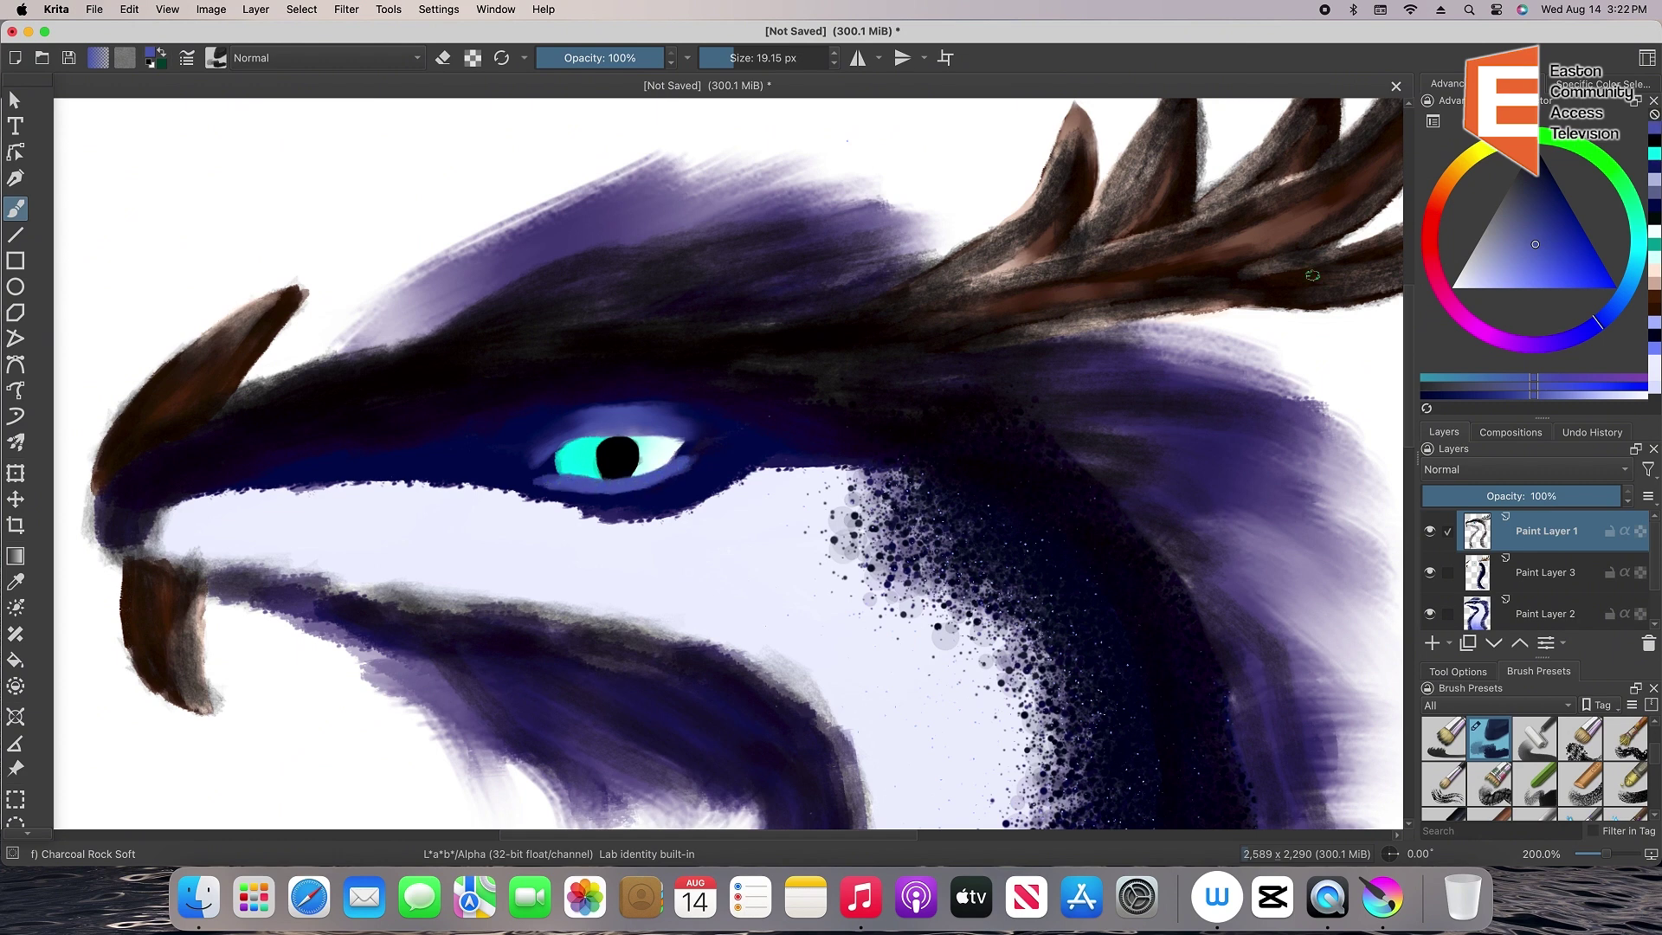
# Add lavender and near-white highlights along the lower eyelid, plus short lavender strokes behind and below the eye
pyautogui.click(1491, 274)
pyautogui.moveTo(613, 487); pyautogui.dragTo(708, 443)
pyautogui.moveTo(712, 429); pyautogui.dragTo(740, 429)
pyautogui.moveTo(725, 450)
pyautogui.mouseDown()
pyautogui.moveTo(753, 445)
pyautogui.moveTo(740, 461)
pyautogui.mouseUp()
pyautogui.moveTo(757, 442); pyautogui.dragTo(791, 441)
pyautogui.moveTo(755, 453); pyautogui.dragTo(791, 453)
pyautogui.moveTo(623, 496)
pyautogui.mouseDown()
pyautogui.moveTo(709, 488)
pyautogui.moveTo(626, 411)
pyautogui.moveTo(691, 439)
pyautogui.moveTo(670, 463)
pyautogui.moveTo(571, 484)
pyautogui.moveTo(611, 489)
pyautogui.mouseUp()
pyautogui.click(1451, 288)
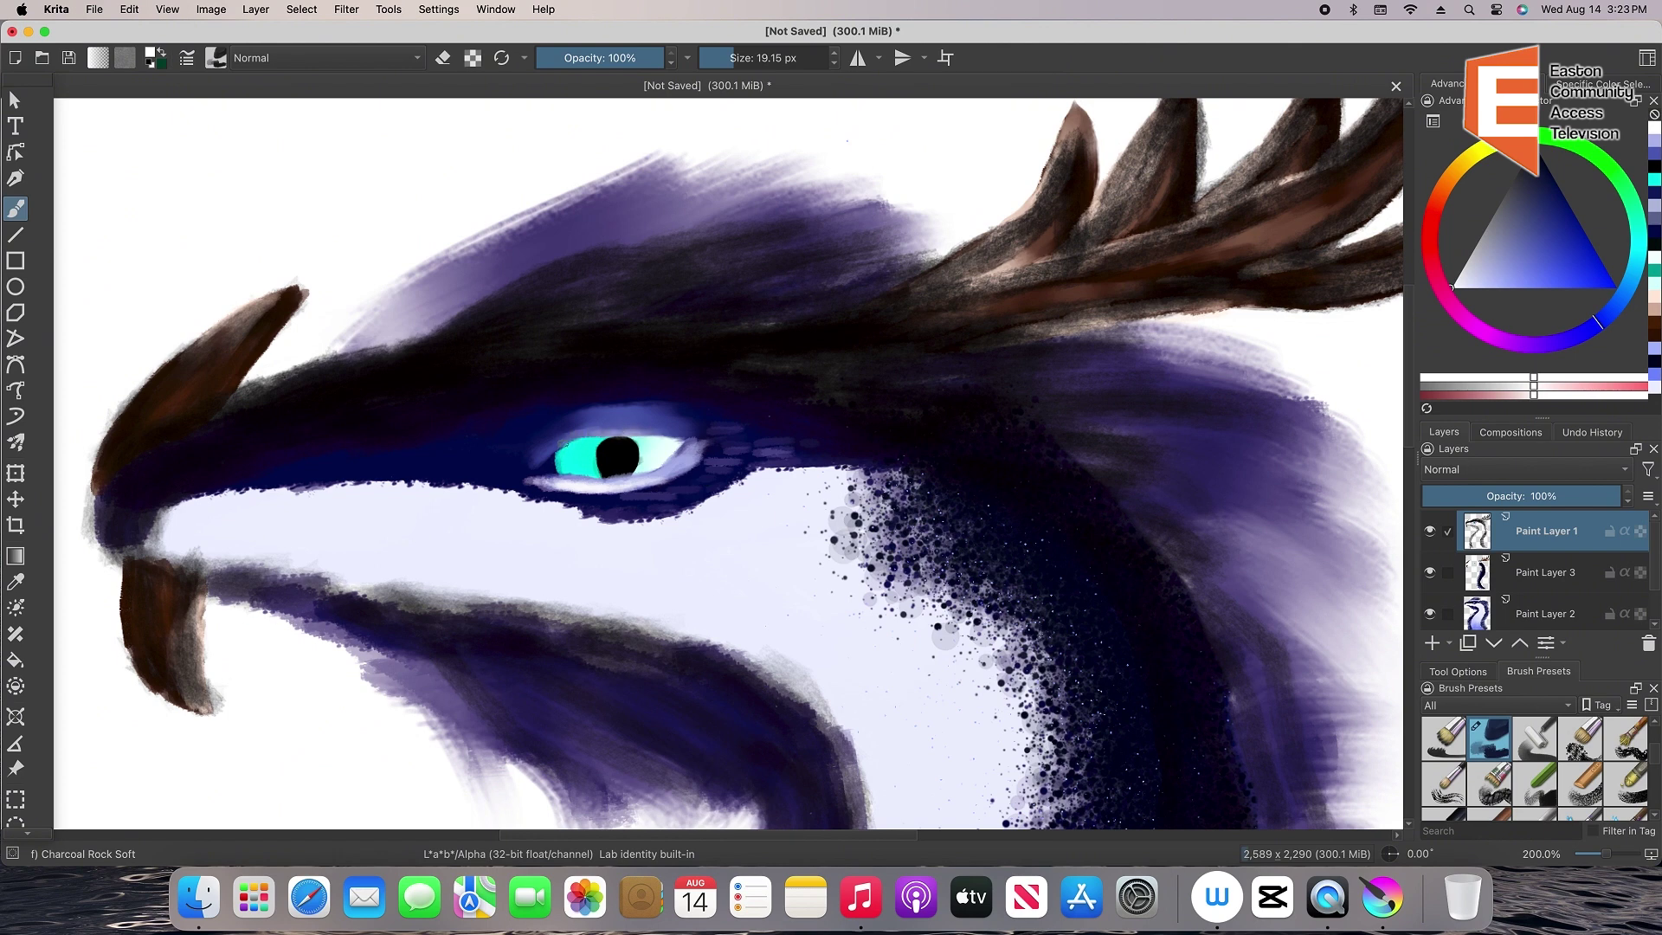
# Blend the lower eyelid highlights and the short strokes behind the eye with Blender Textured Soft at 23.56 px
pyautogui.scroll(-8, 1621, 782)
pyautogui.click(1534, 757)
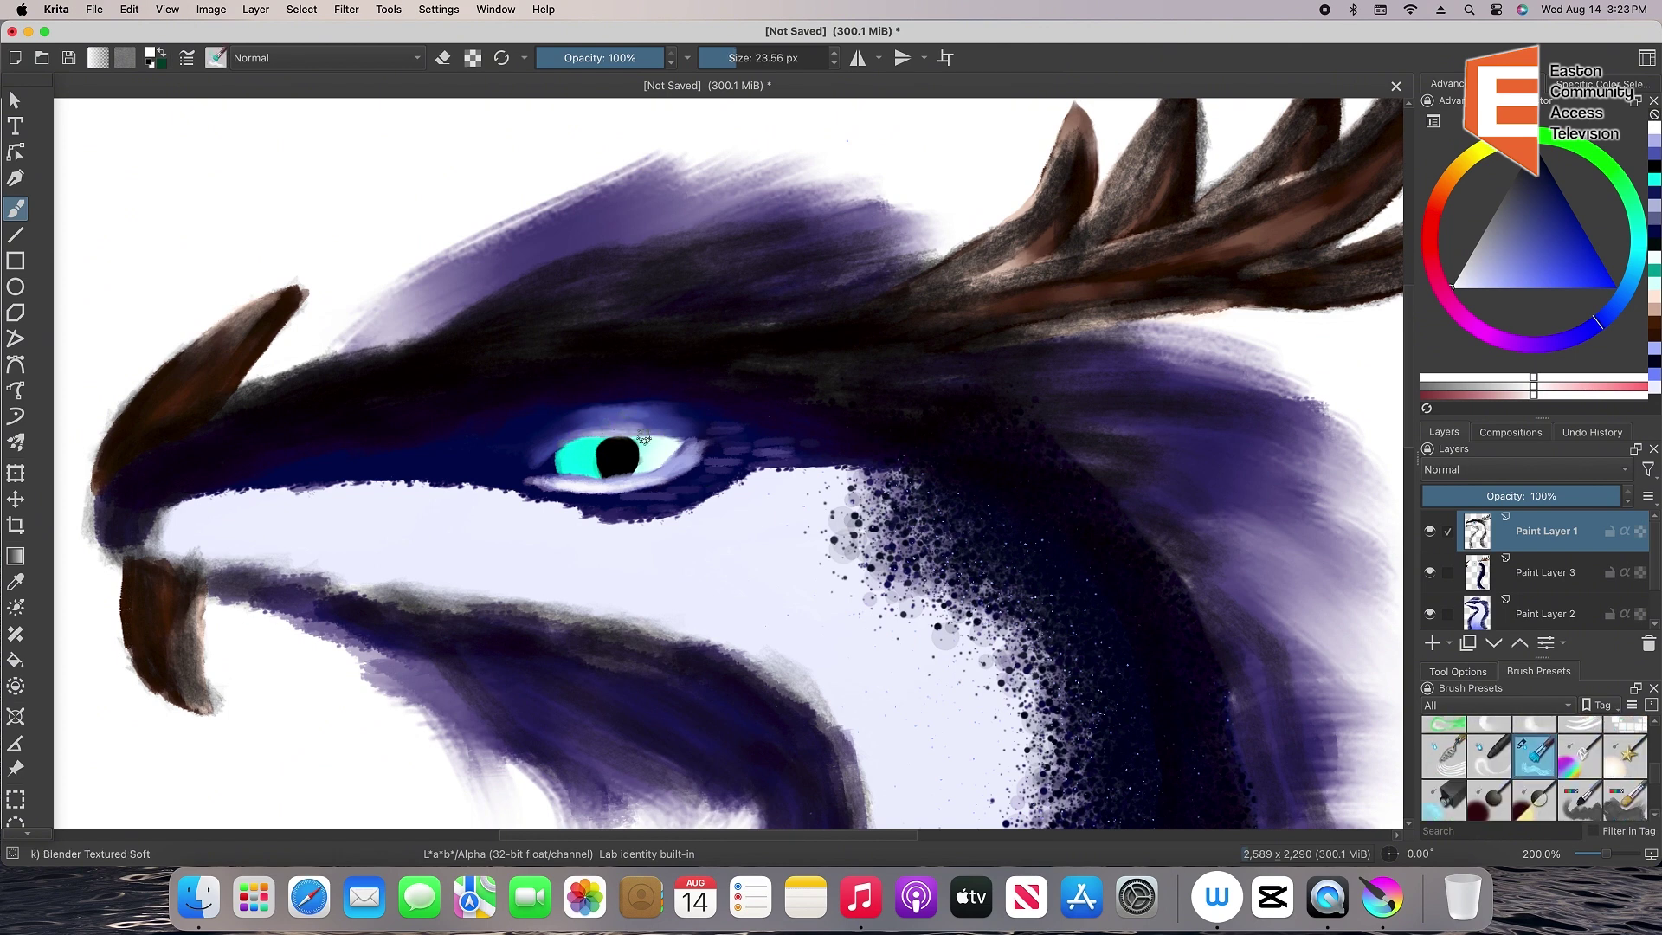
pyautogui.moveTo(607, 483)
pyautogui.mouseDown()
pyautogui.moveTo(586, 489)
pyautogui.moveTo(679, 477)
pyautogui.mouseUp()
pyautogui.moveTo(757, 450); pyautogui.dragTo(789, 441)
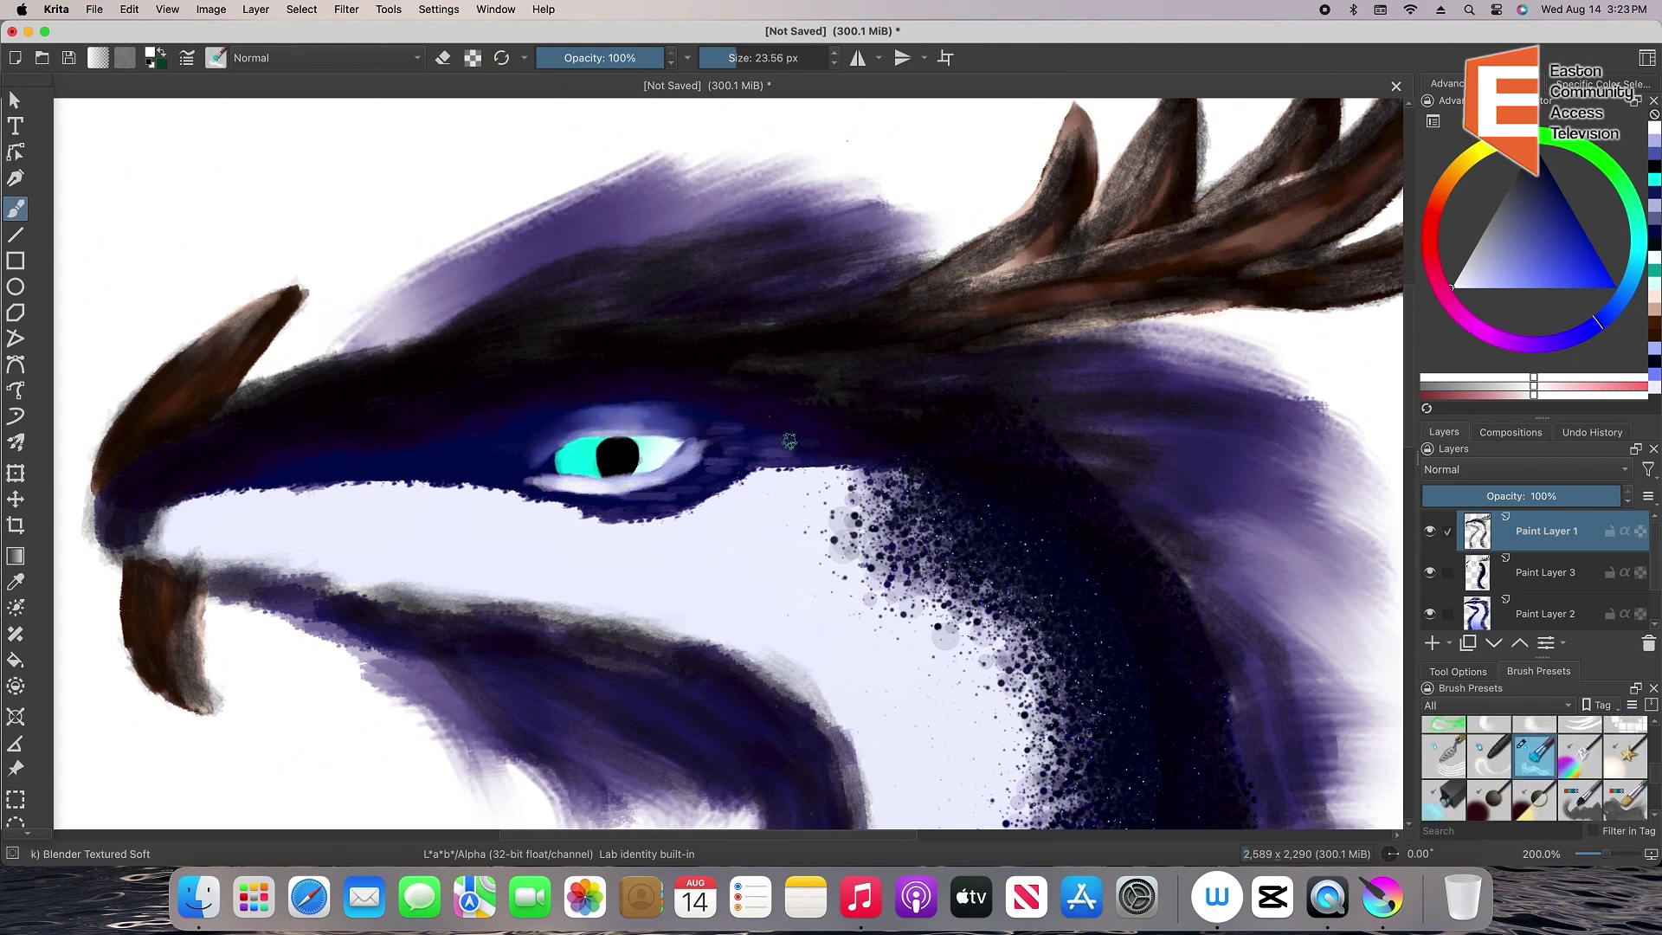
pyautogui.moveTo(664, 502); pyautogui.dragTo(624, 507)
# On Paint Layer 3, smooth the near-white cheek's upper edge from behind the eye to the snout with Basic-1 at 19.15 px
pyautogui.click(1533, 573)
pyautogui.scroll(10, 1558, 766)
pyautogui.click(1444, 739)
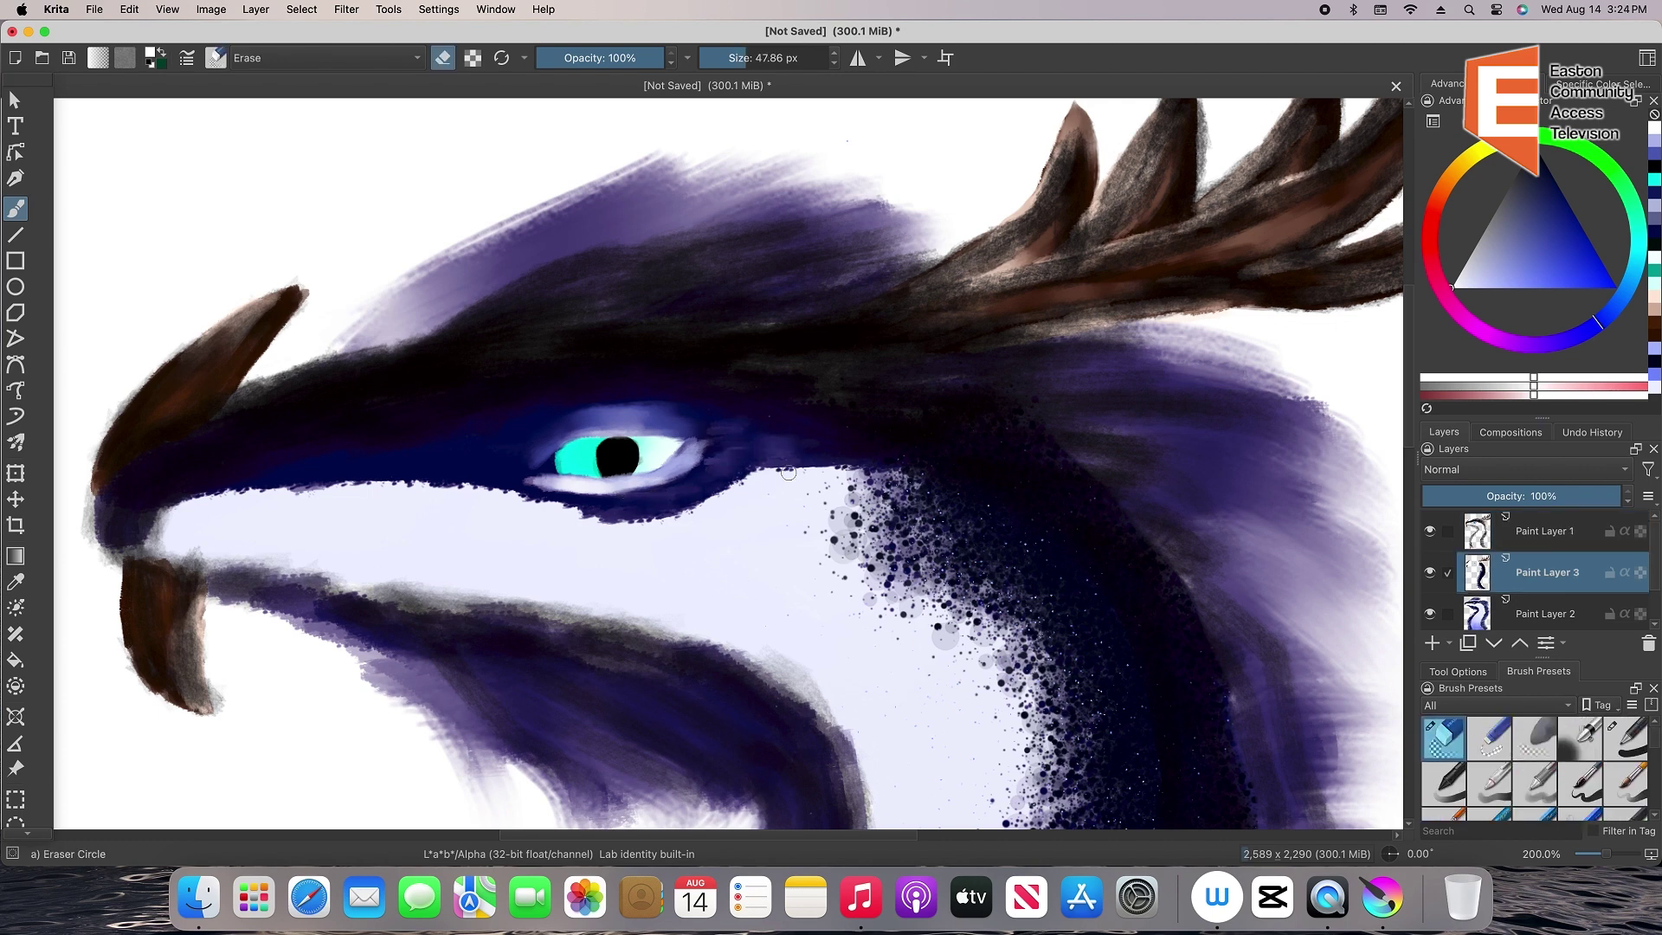
pyautogui.click(1633, 748)
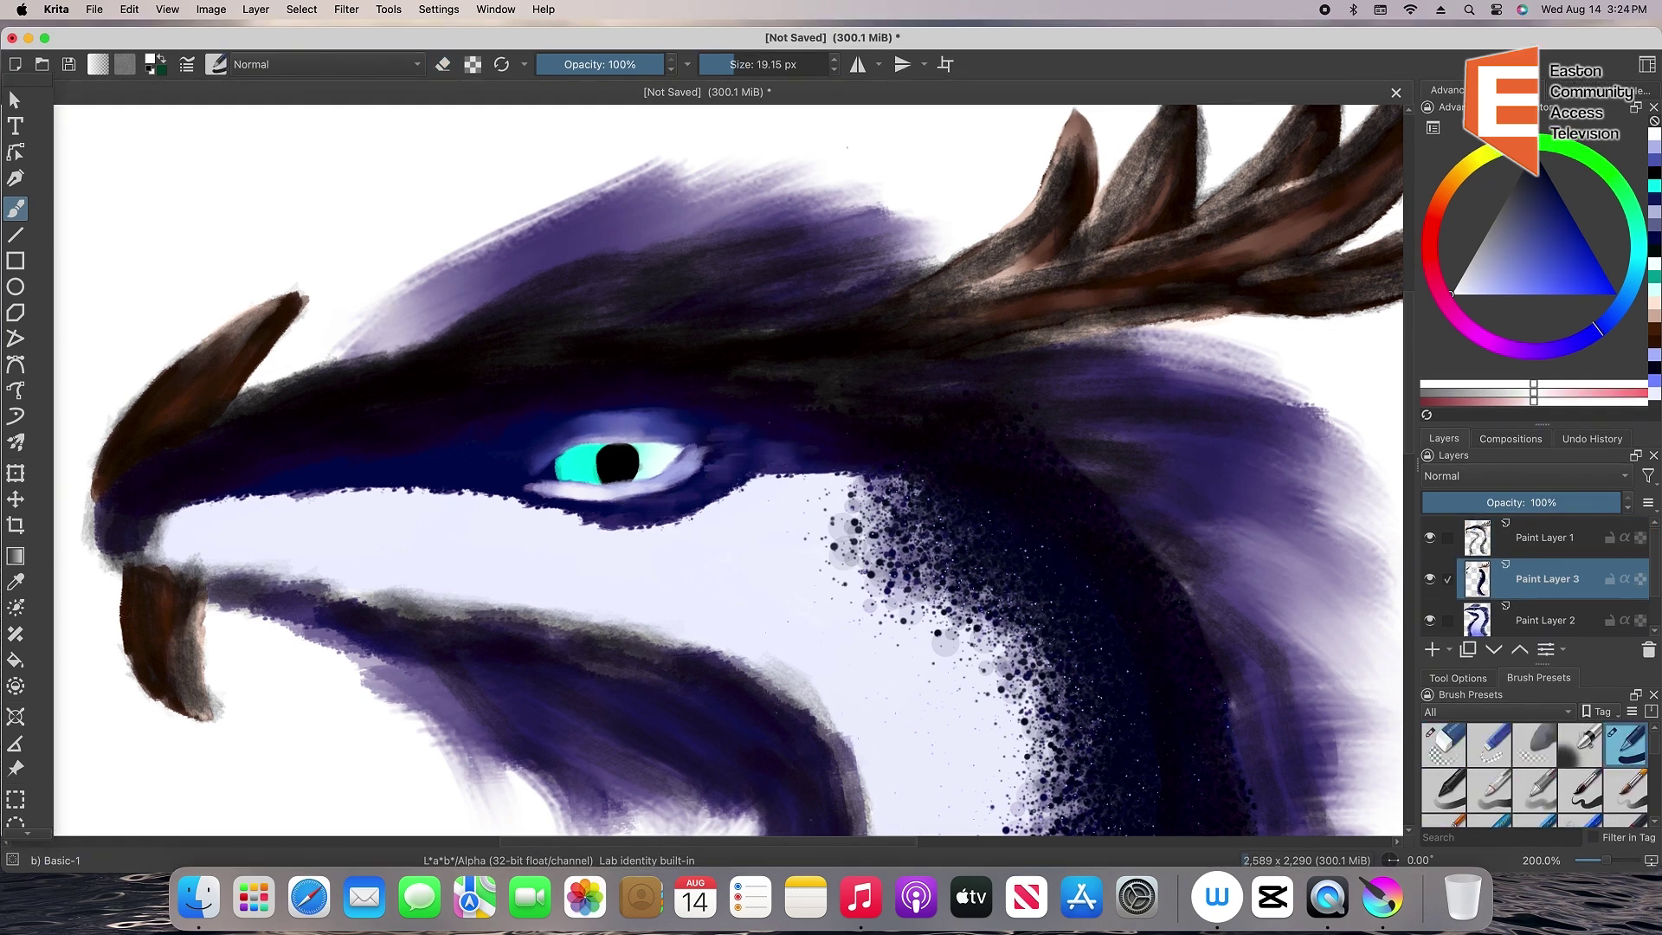
pyautogui.click(7, 581)
pyautogui.click(208, 535)
pyautogui.click(12, 214)
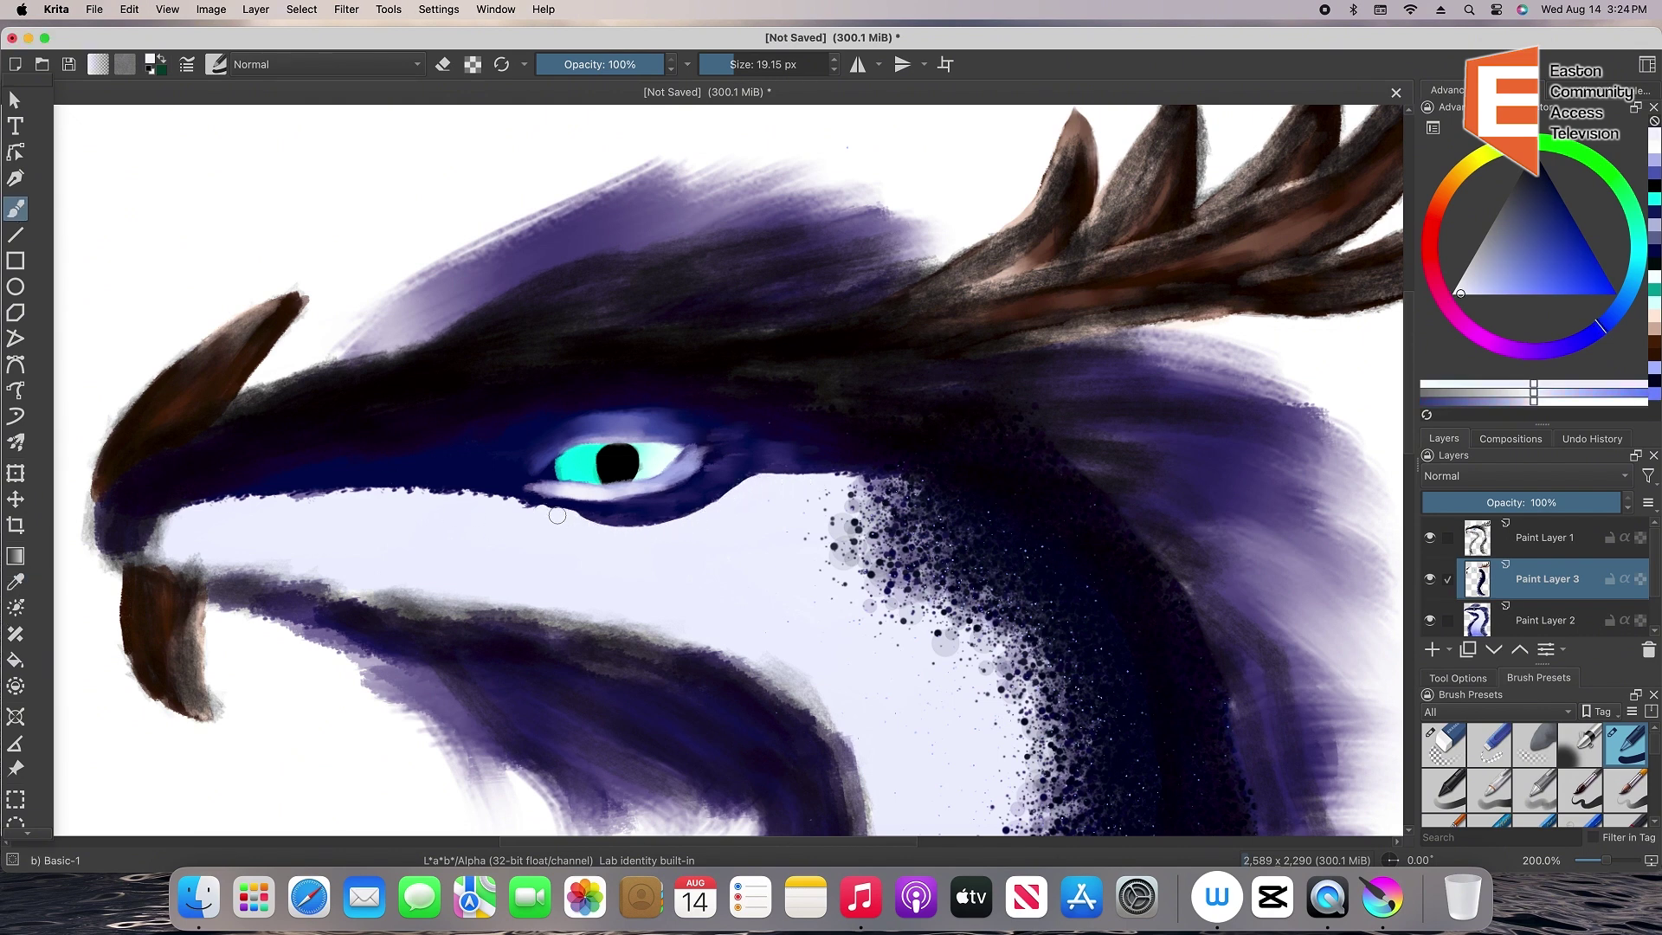
pyautogui.moveTo(558, 515)
pyautogui.mouseDown()
pyautogui.moveTo(375, 493)
pyautogui.moveTo(198, 505)
pyautogui.mouseUp()
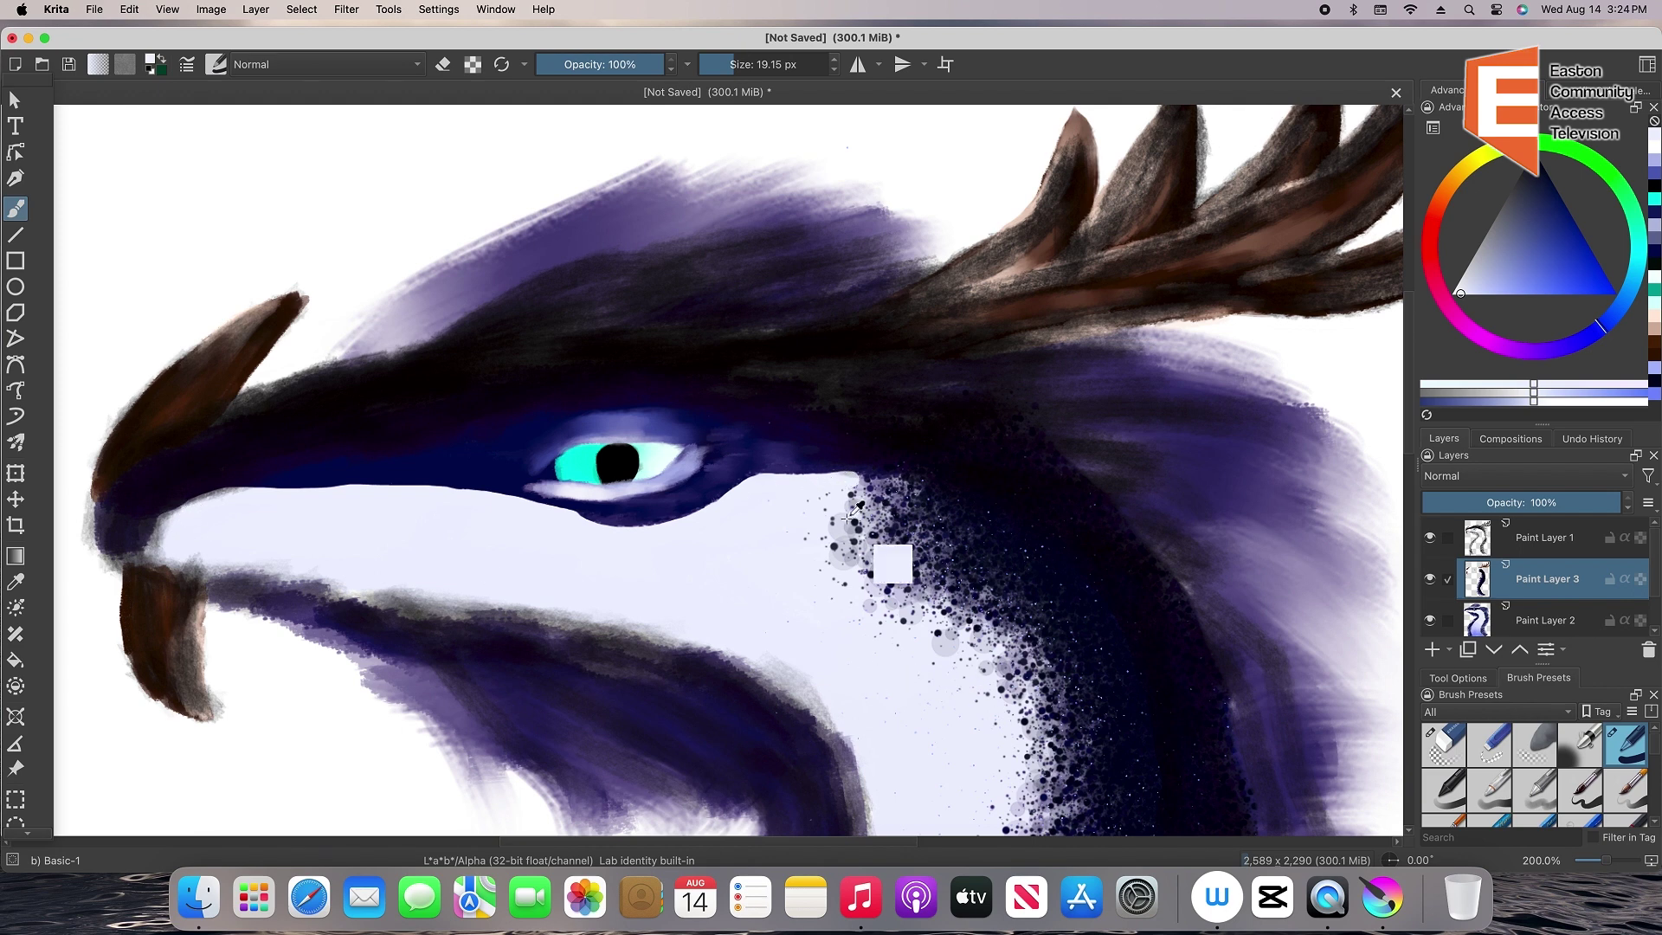
# Paint dark blue along the face edge below the eye on Paint Layer 3 with Charcoal Rock Soft at 19.15 px
pyautogui.scroll(-5, 1535, 775)
pyautogui.click(1535, 788)
pyautogui.click(1488, 788)
pyautogui.moveTo(1607, 861); pyautogui.dragTo(1608, 859)
pyautogui.click(1560, 194)
pyautogui.click(1652, 218)
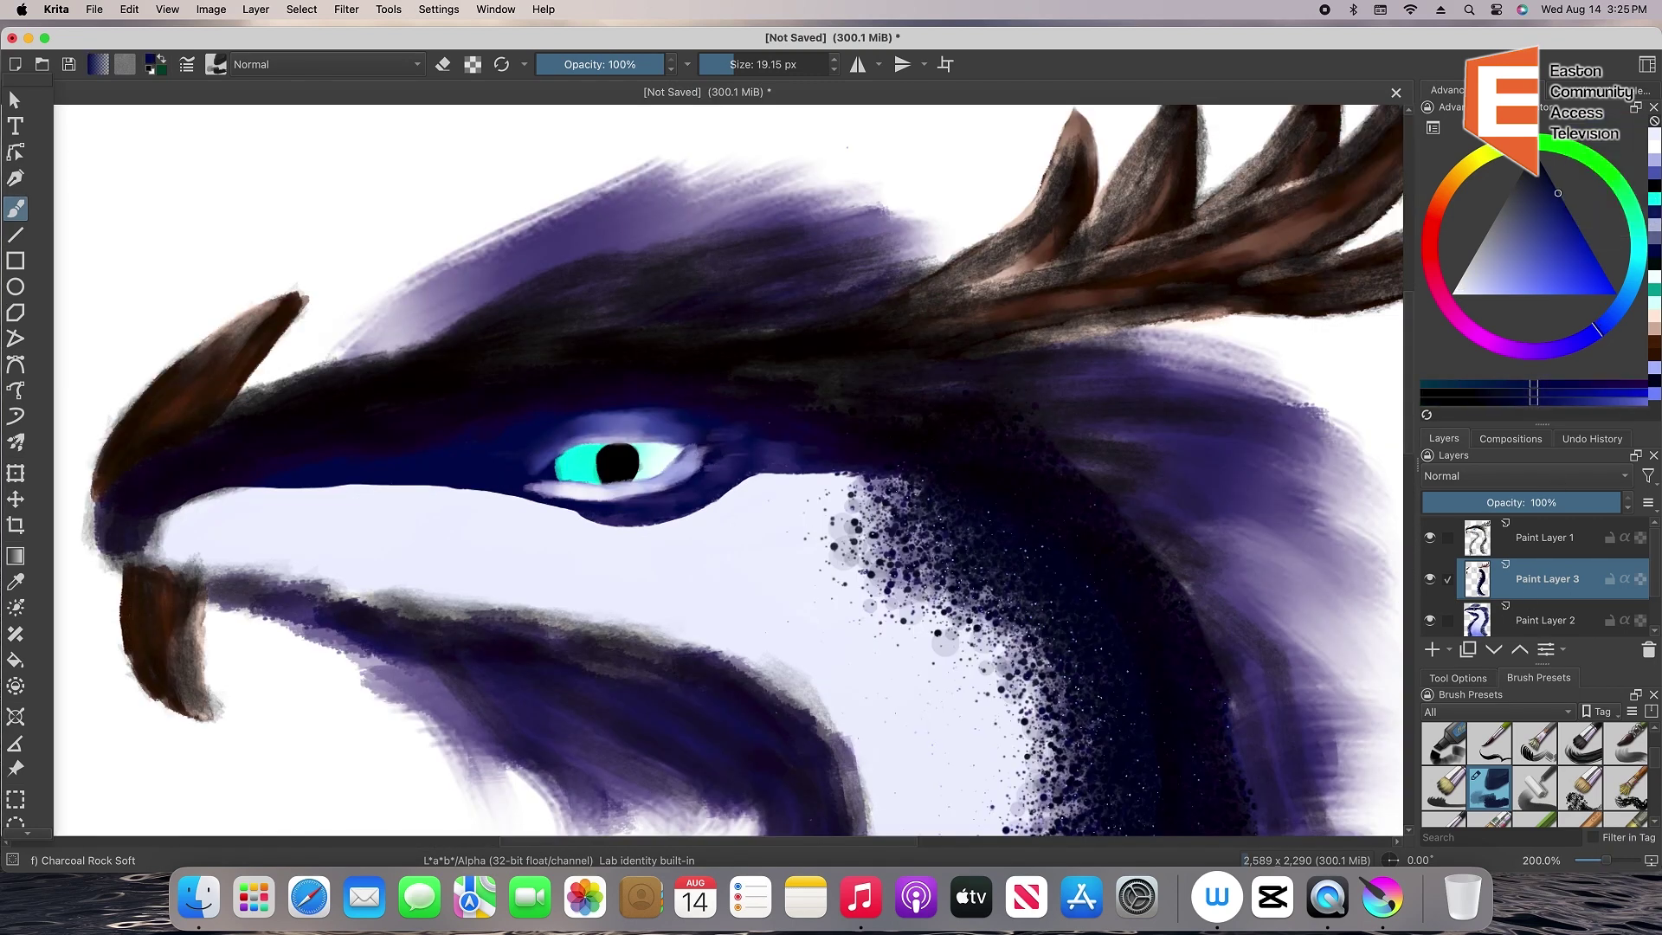
pyautogui.press('super+z')
pyautogui.click(1547, 620)
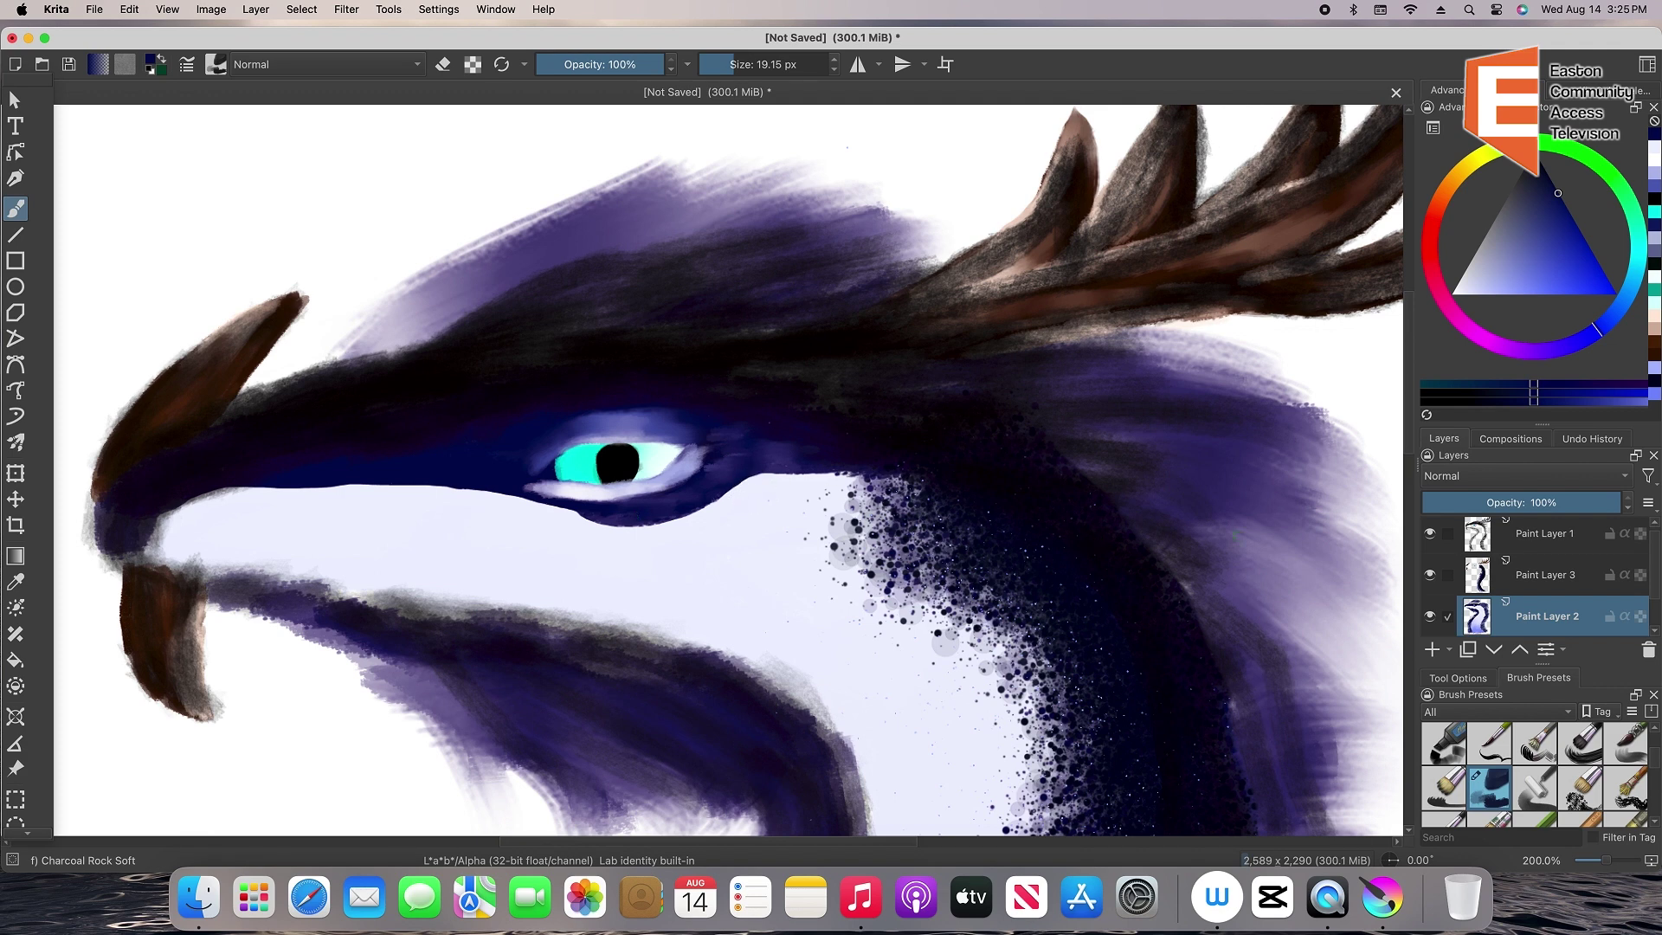
pyautogui.click(1474, 579)
pyautogui.moveTo(760, 465); pyautogui.dragTo(719, 500)
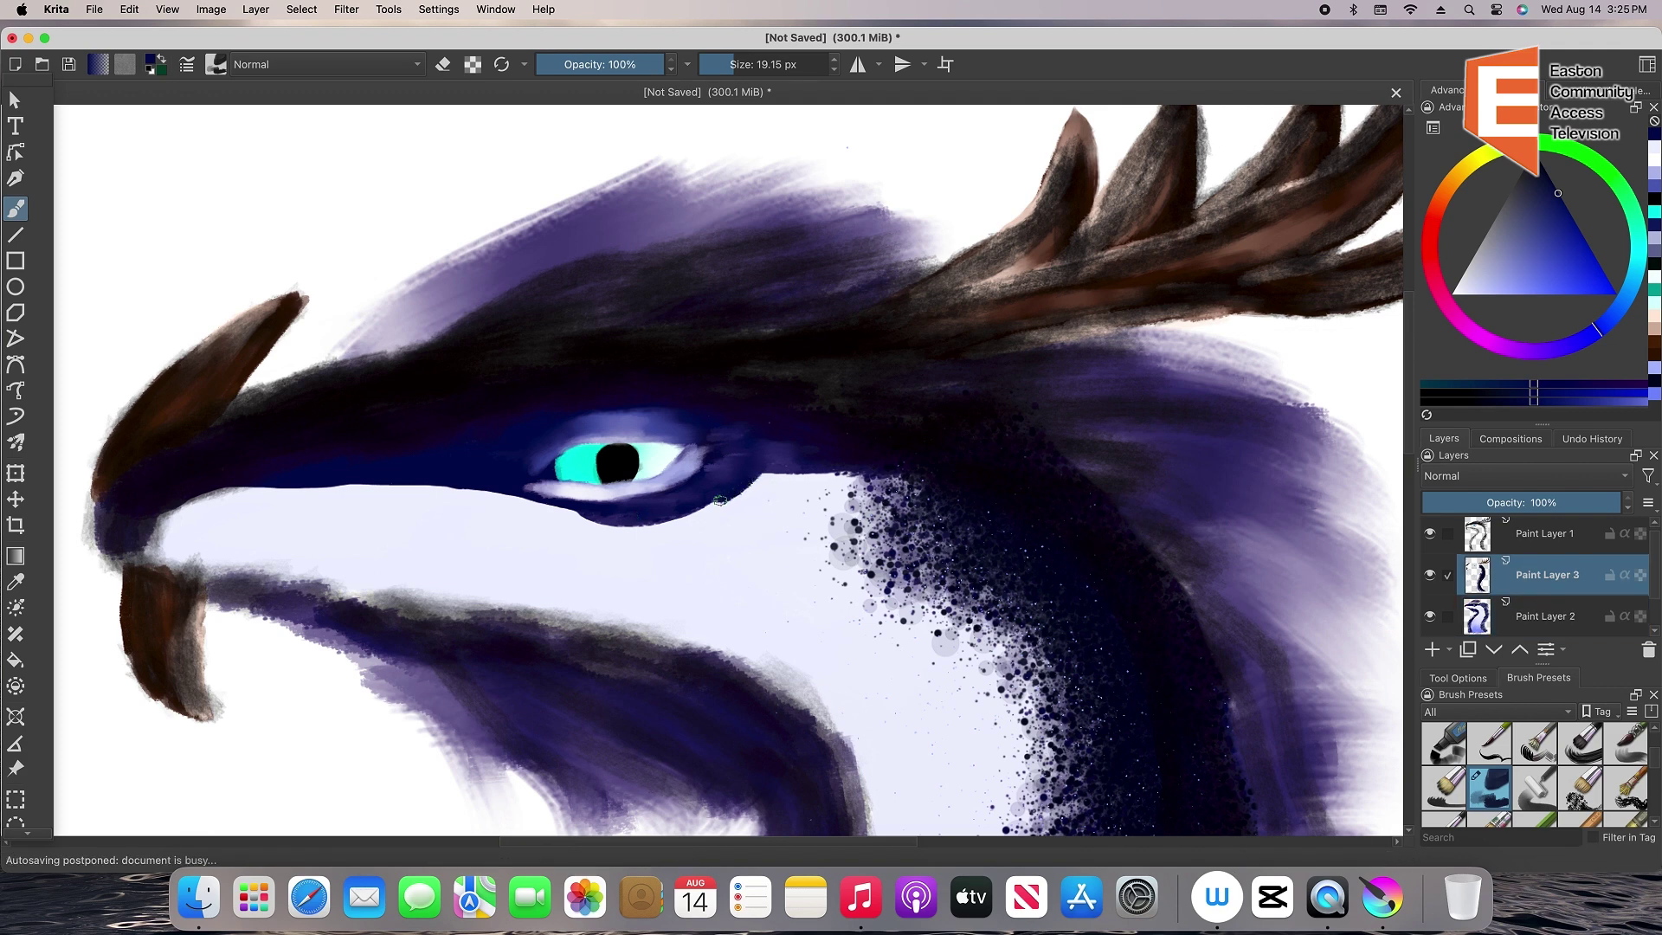
pyautogui.moveTo(605, 519)
pyautogui.mouseDown()
pyautogui.moveTo(540, 502)
pyautogui.moveTo(699, 516)
pyautogui.moveTo(760, 478)
pyautogui.mouseUp()
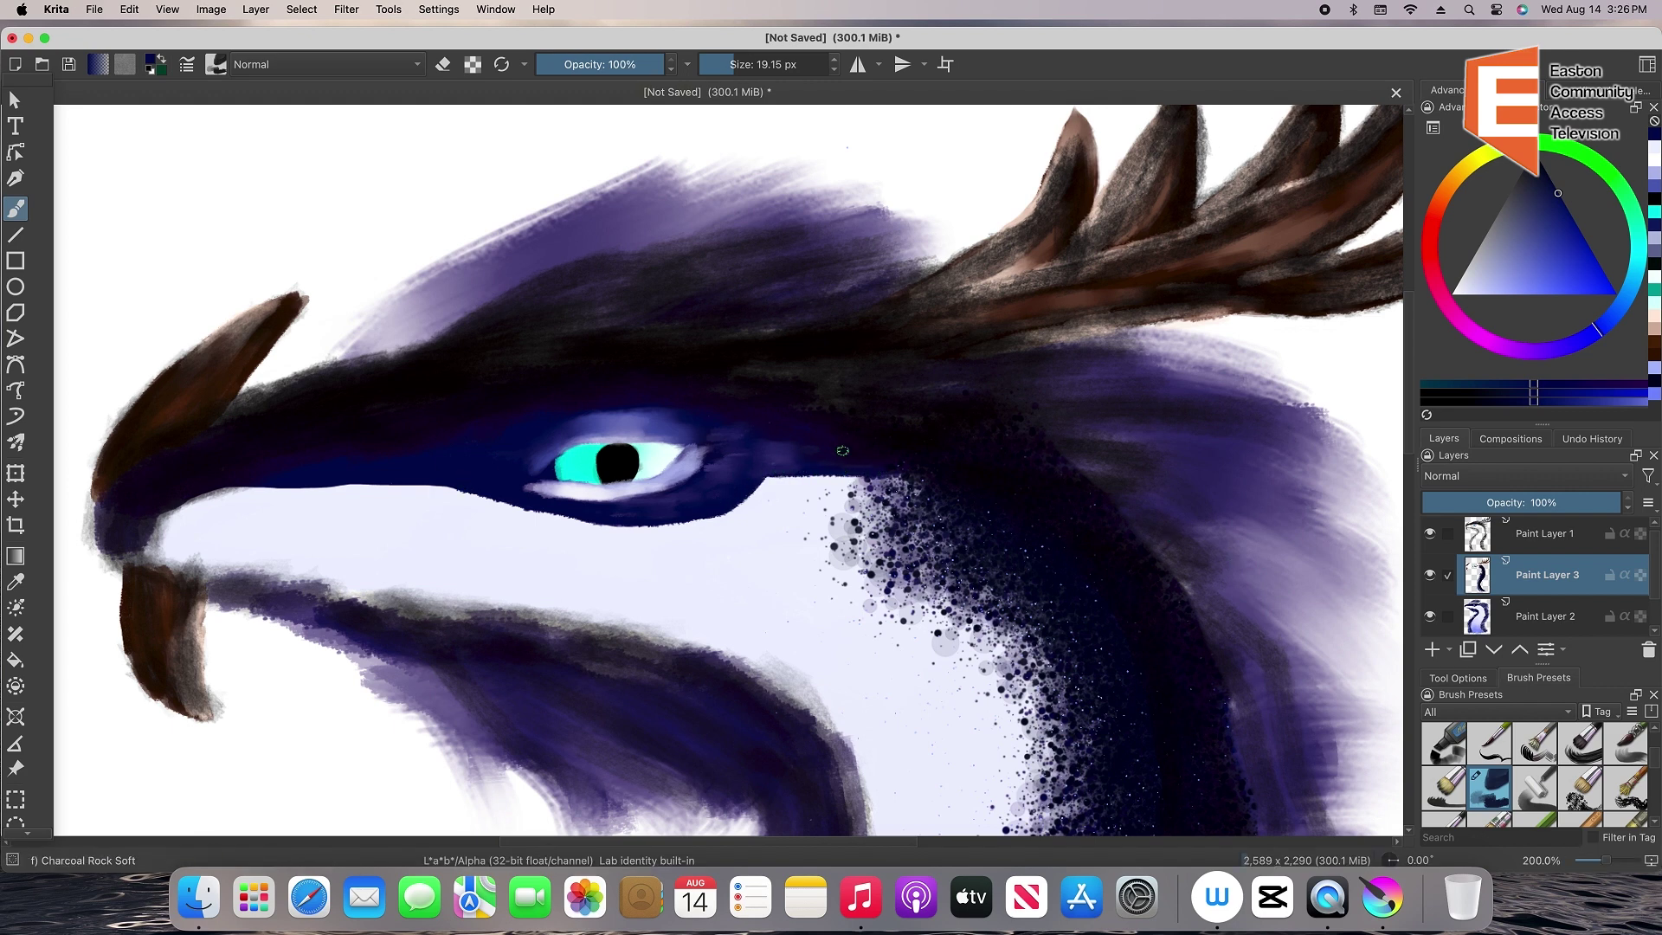
# Erase the dark spatter along the outer back edge of the neck on Paint Layer 3 with Eraser Circle at 47.86 px
pyautogui.scroll(5, 1603, 762)
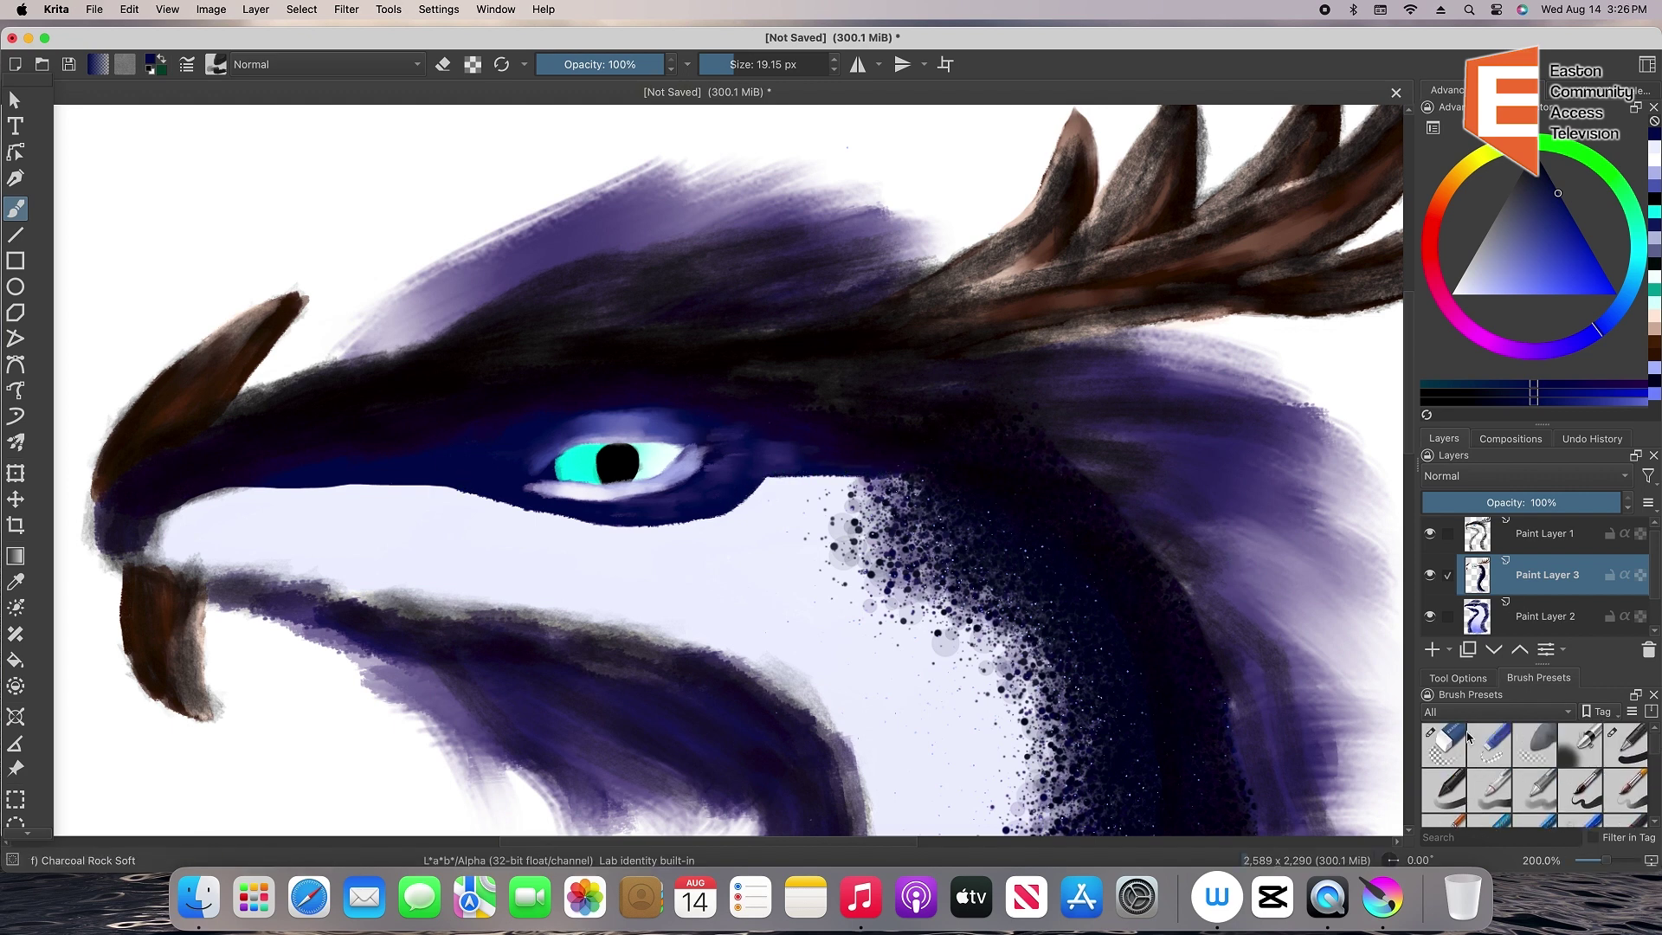
pyautogui.click(1443, 745)
pyautogui.moveTo(901, 389)
pyautogui.mouseDown()
pyautogui.moveTo(1073, 454)
pyautogui.moveTo(1194, 623)
pyautogui.moveTo(1238, 744)
pyautogui.mouseUp()
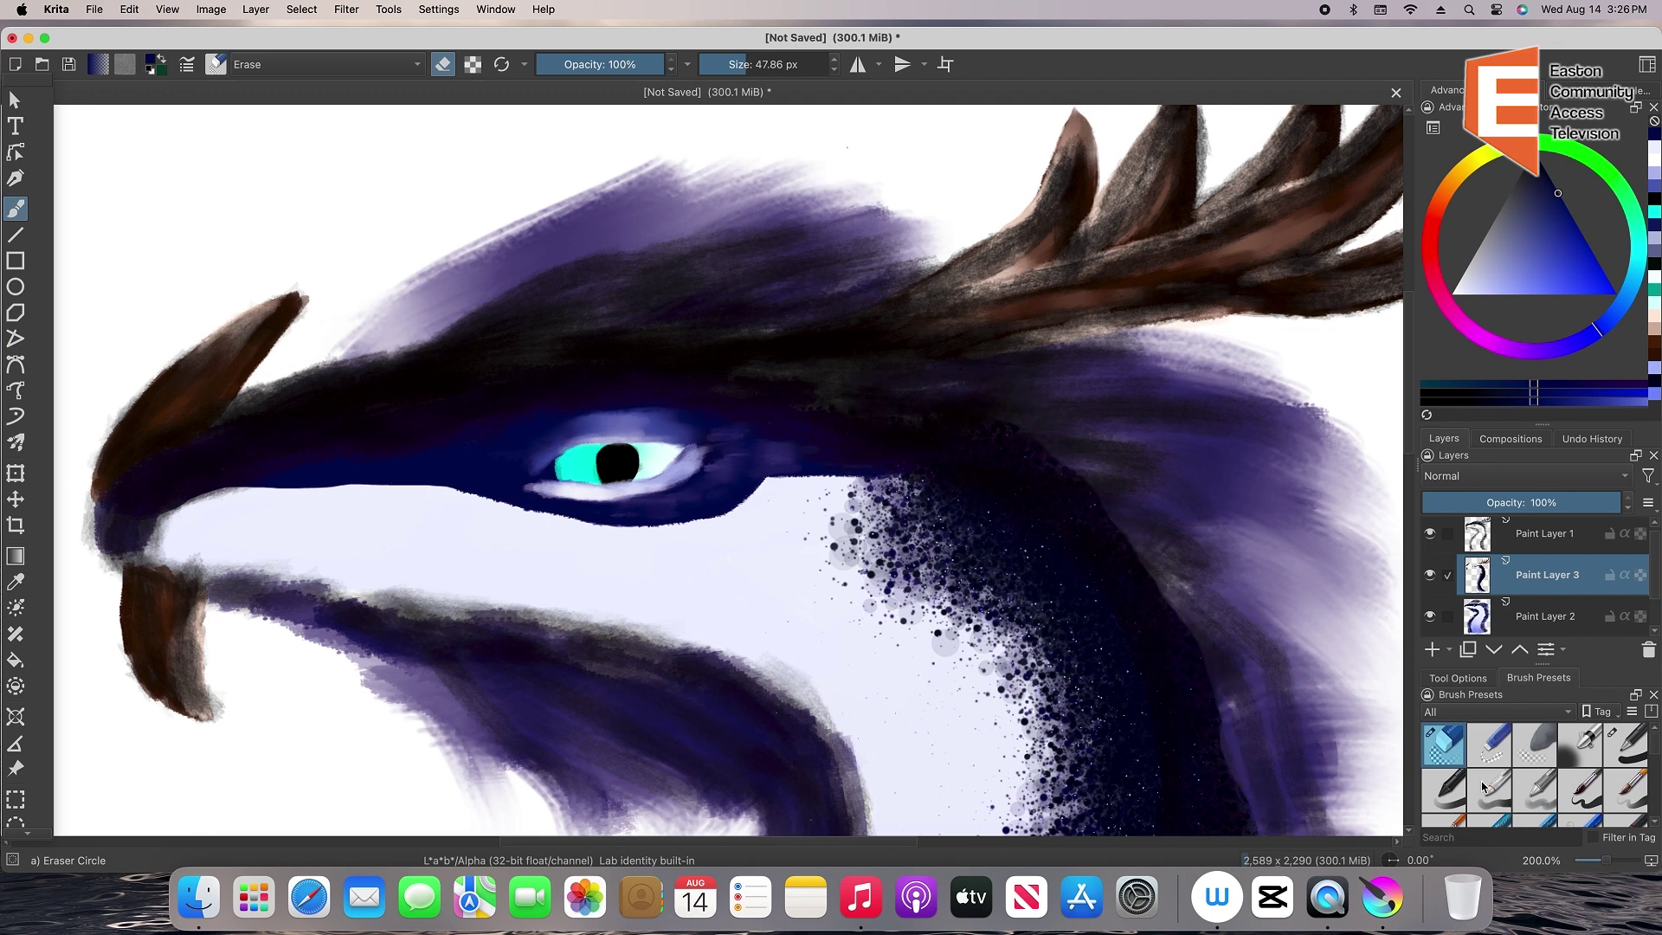
# Paint a solid near-black band along the top of the head and the nape with Basic-1 at 19.15 px
pyautogui.click(1626, 744)
pyautogui.click(1545, 171)
pyautogui.moveTo(821, 370)
pyautogui.mouseDown()
pyautogui.moveTo(944, 401)
pyautogui.moveTo(849, 363)
pyautogui.moveTo(1002, 423)
pyautogui.mouseUp()
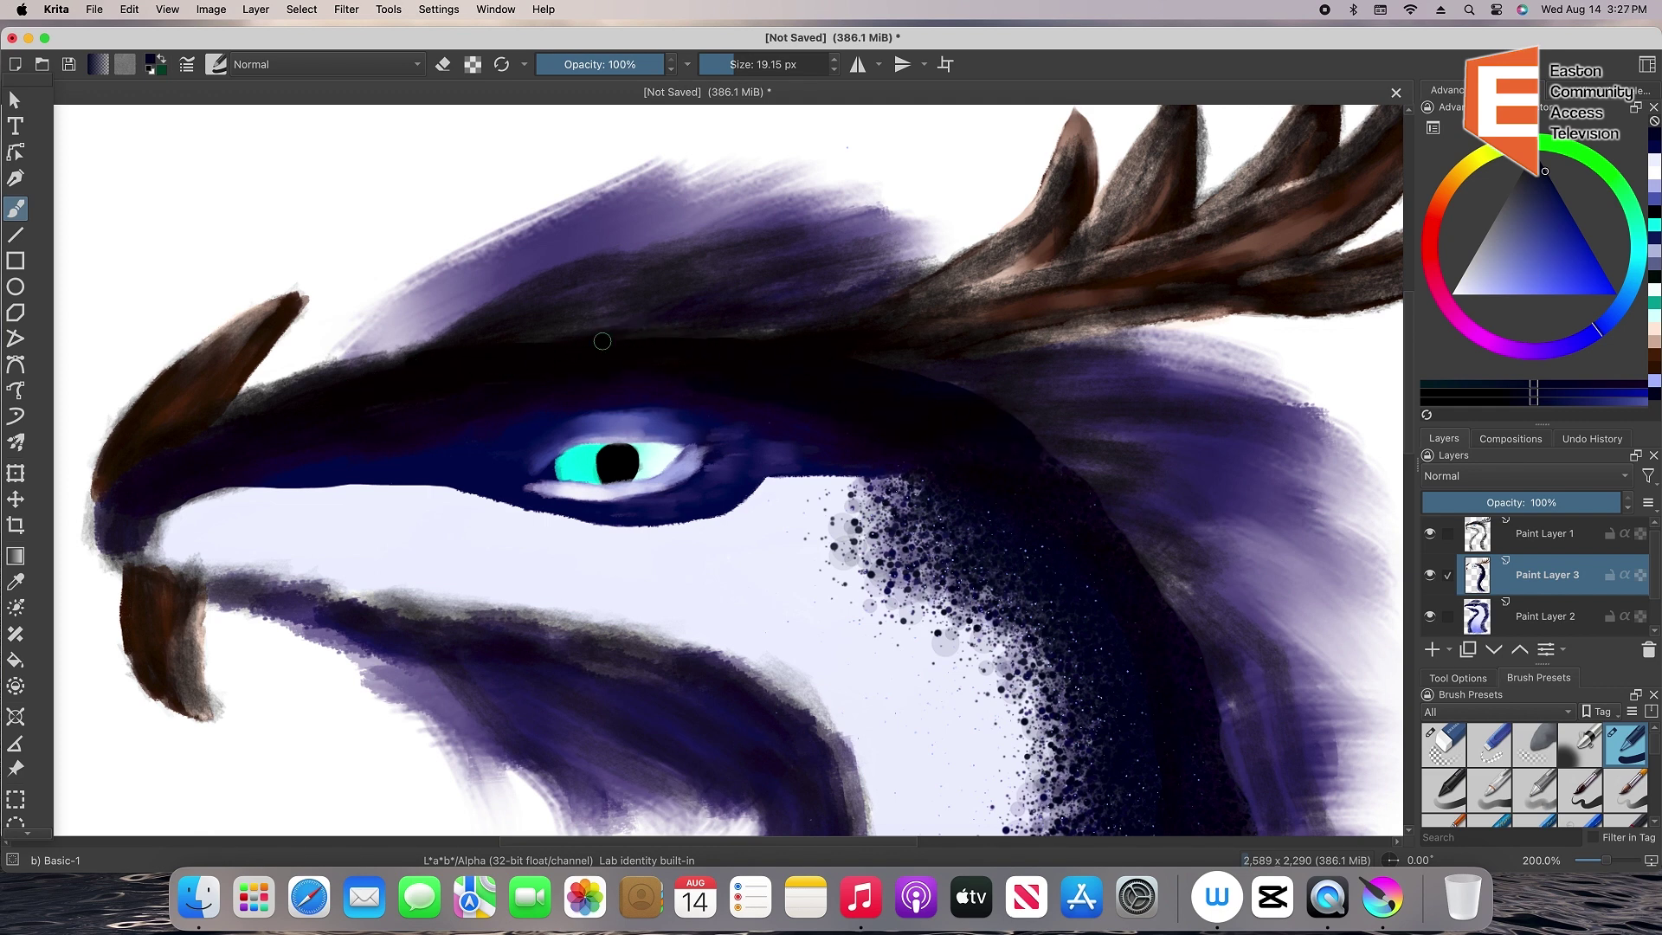
pyautogui.moveTo(602, 341)
pyautogui.mouseDown()
pyautogui.moveTo(761, 330)
pyautogui.moveTo(482, 341)
pyautogui.moveTo(251, 397)
pyautogui.moveTo(266, 401)
pyautogui.mouseUp()
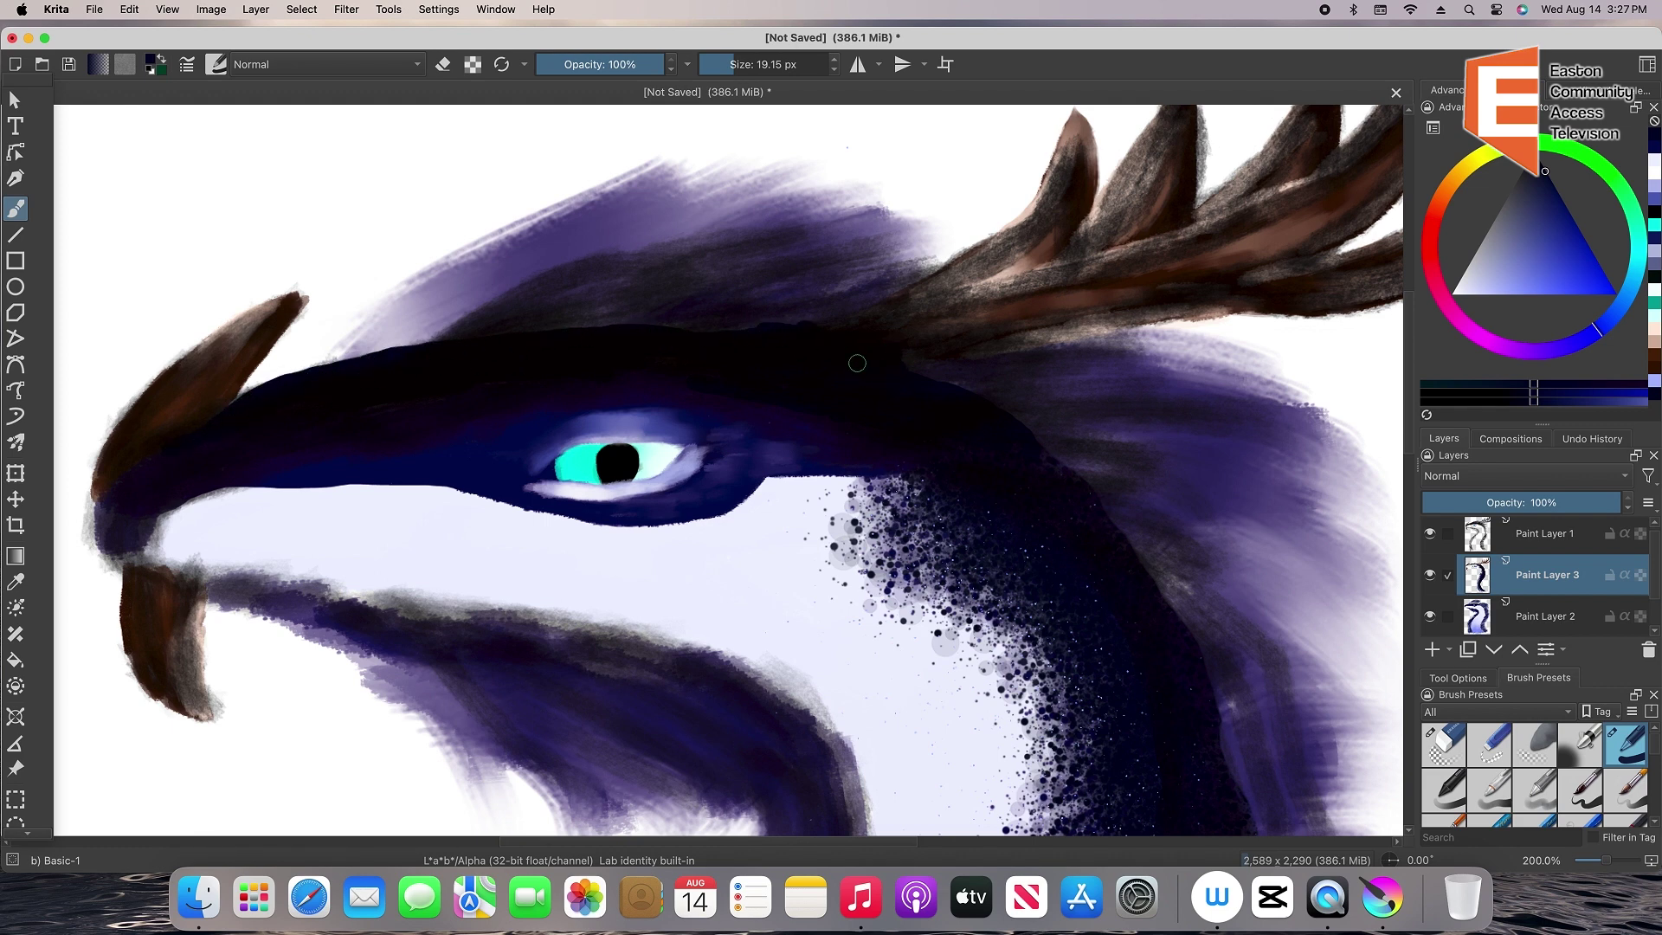
pyautogui.moveTo(857, 364); pyautogui.dragTo(894, 346)
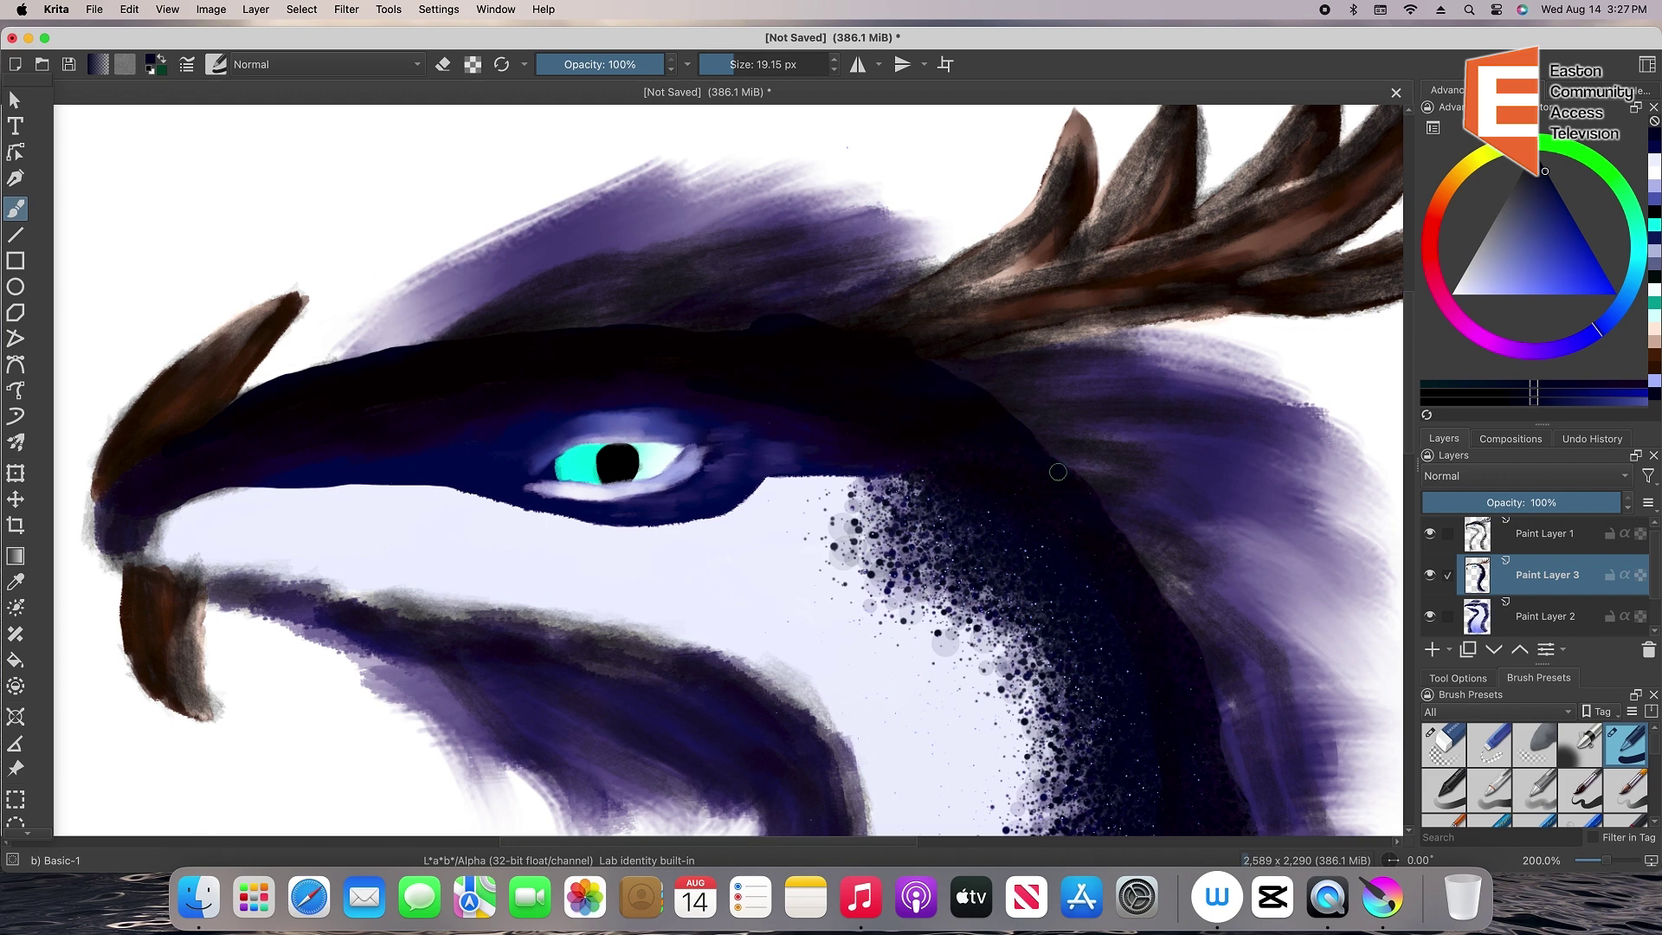
# Switch to the Charcoal Rock Soft brush and zoom out to 66.7% to view the whole painting
pyautogui.moveTo(1606, 860); pyautogui.dragTo(1607, 849)
pyautogui.moveTo(1654, 743); pyautogui.dragTo(1654, 758)
pyautogui.click(1488, 790)
pyautogui.moveTo(1608, 860); pyautogui.dragTo(1597, 860)
pyautogui.moveTo(1409, 204)
pyautogui.mouseDown()
pyautogui.moveTo(1409, 727)
pyautogui.moveTo(1412, 556)
pyautogui.mouseUp()
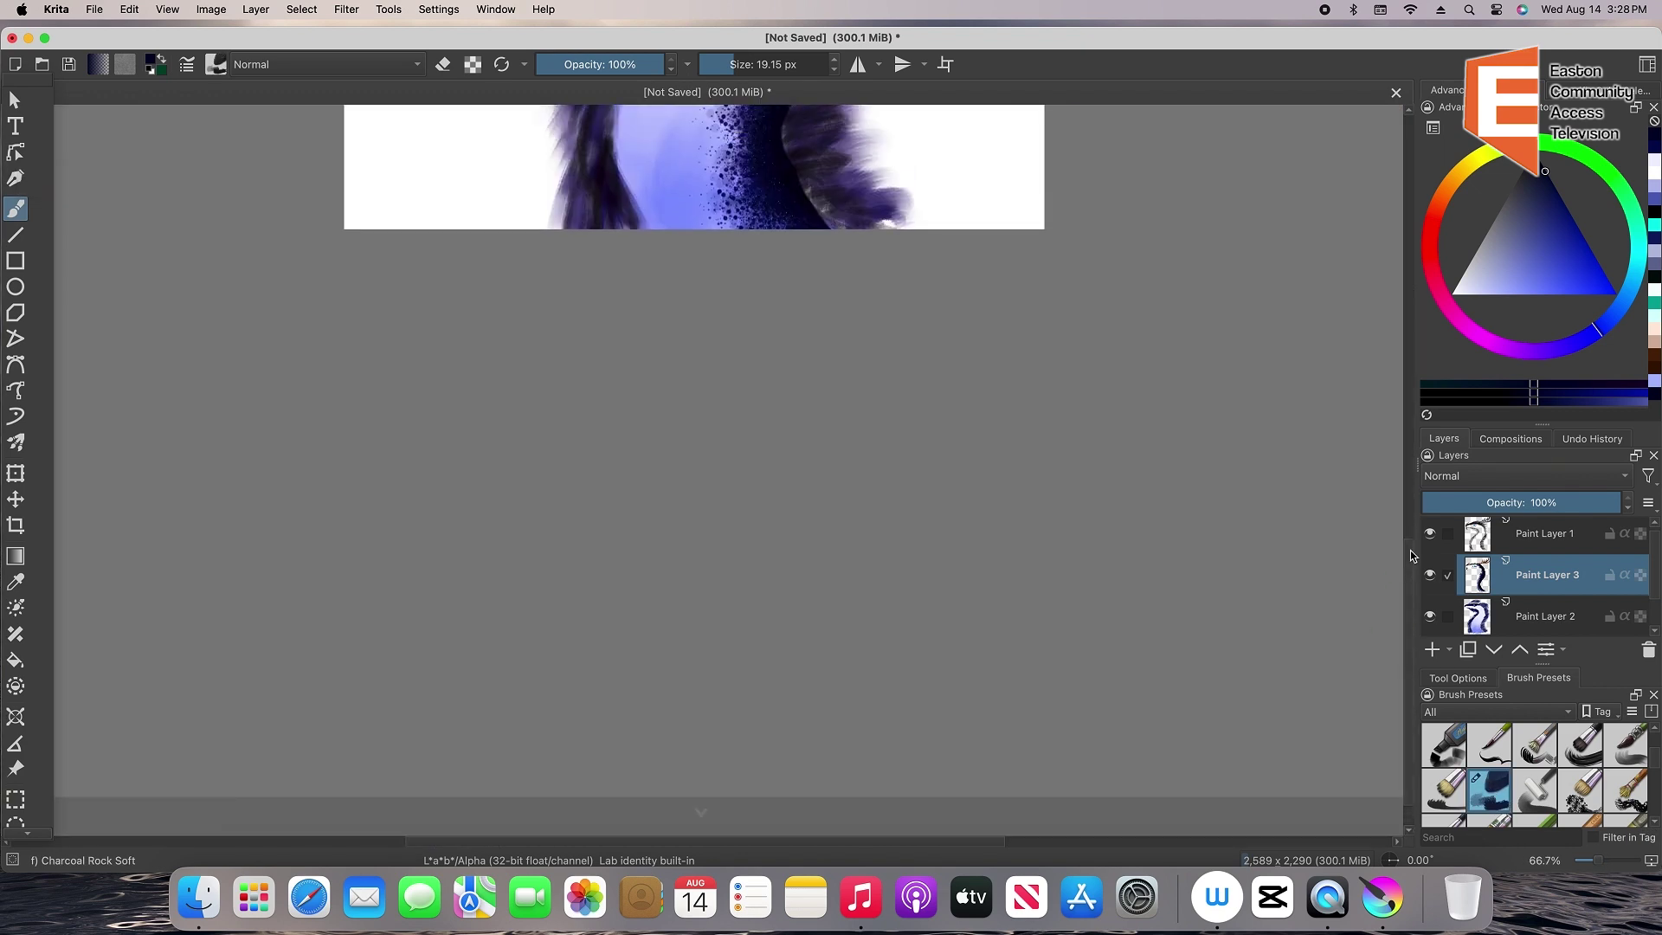
pyautogui.scroll(10, 1413, 555)
pyautogui.click(1496, 711)
pyautogui.click(1480, 730)
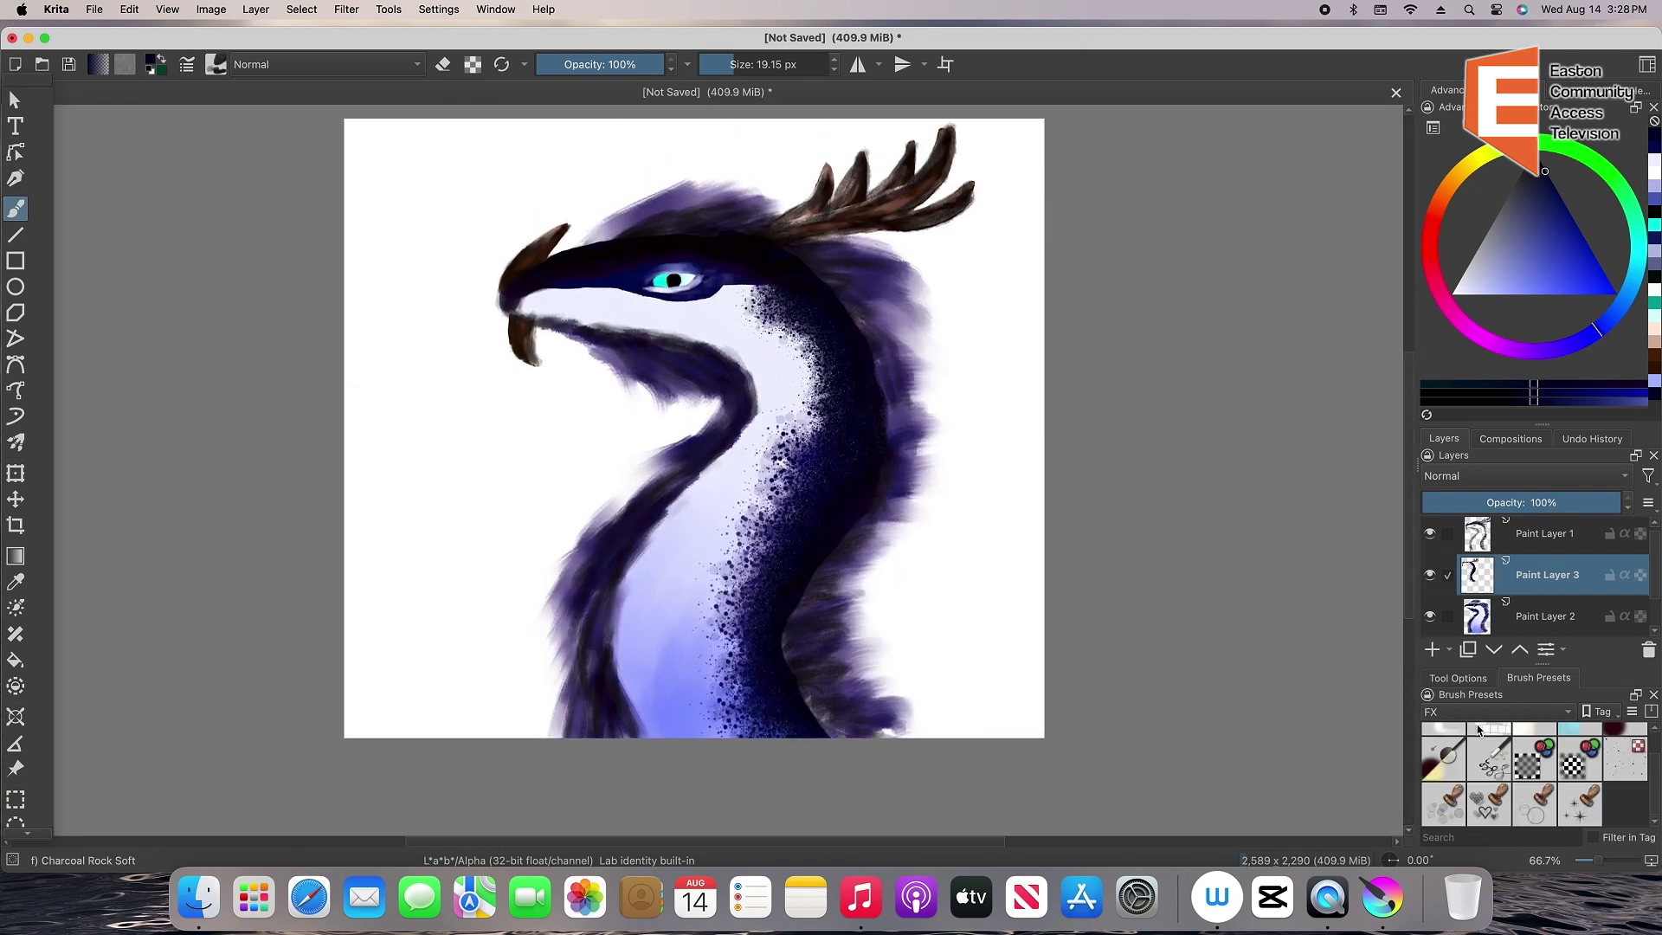
pyautogui.click(1495, 712)
pyautogui.click(1462, 634)
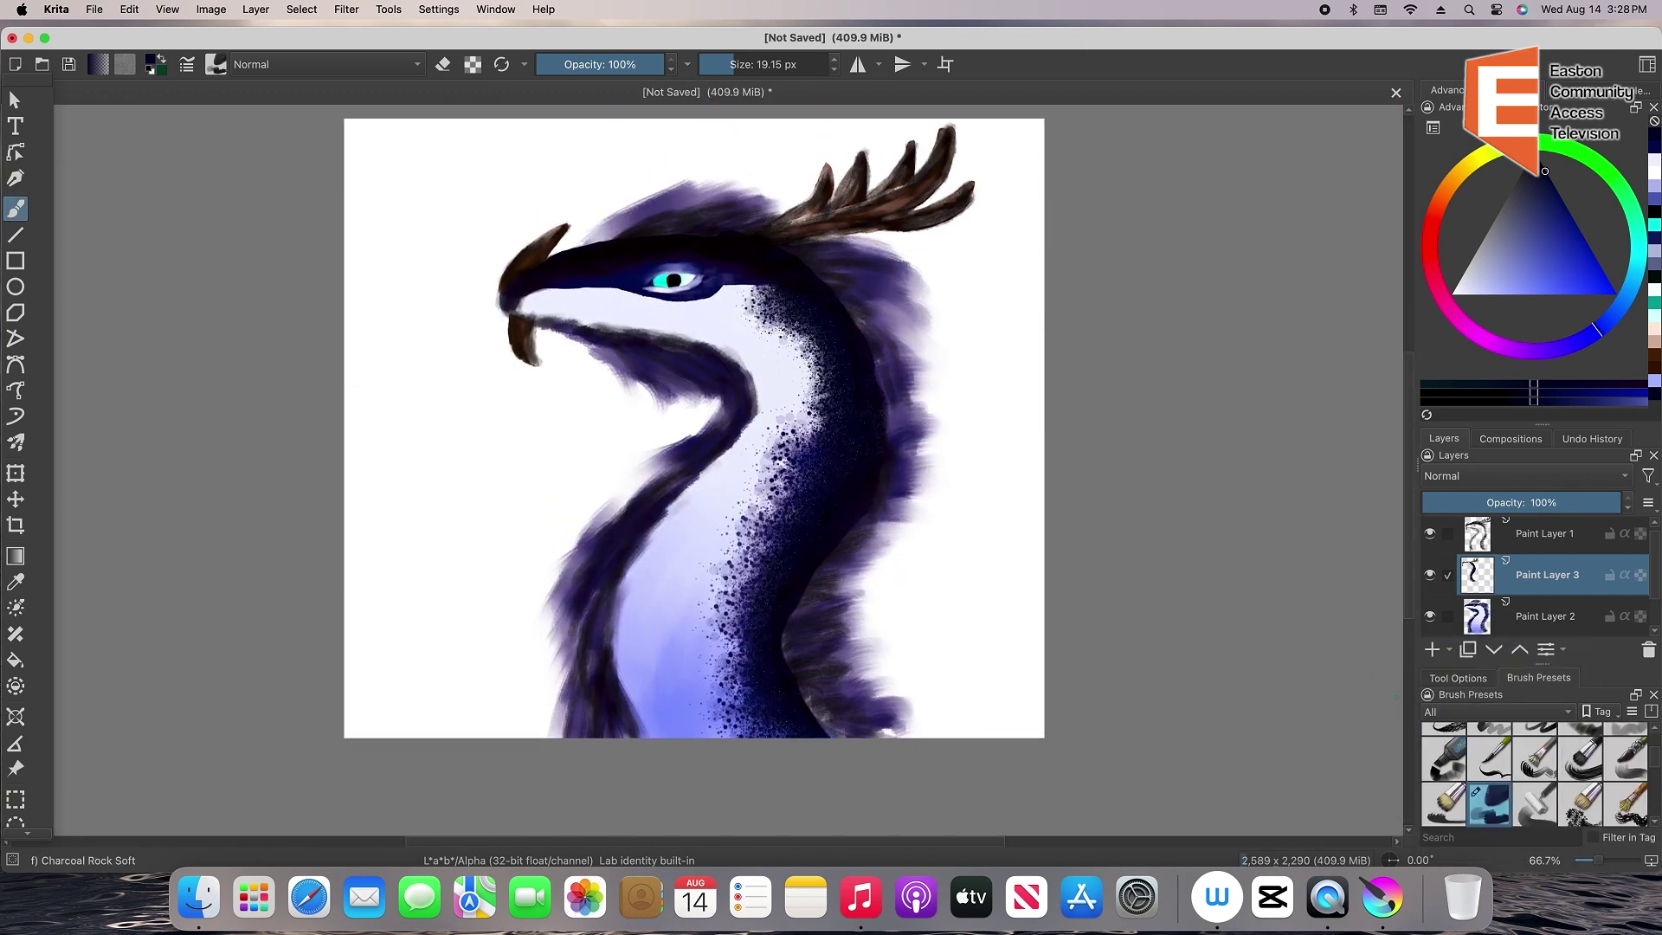
# Paint curved light periwinkle blue strokes across the lower front of the neck on Paint Layer 2 with Charcoal Rock Soft at 19.15 px
pyautogui.click(1494, 620)
pyautogui.moveTo(1652, 756); pyautogui.dragTo(1652, 747)
pyautogui.click(1494, 293)
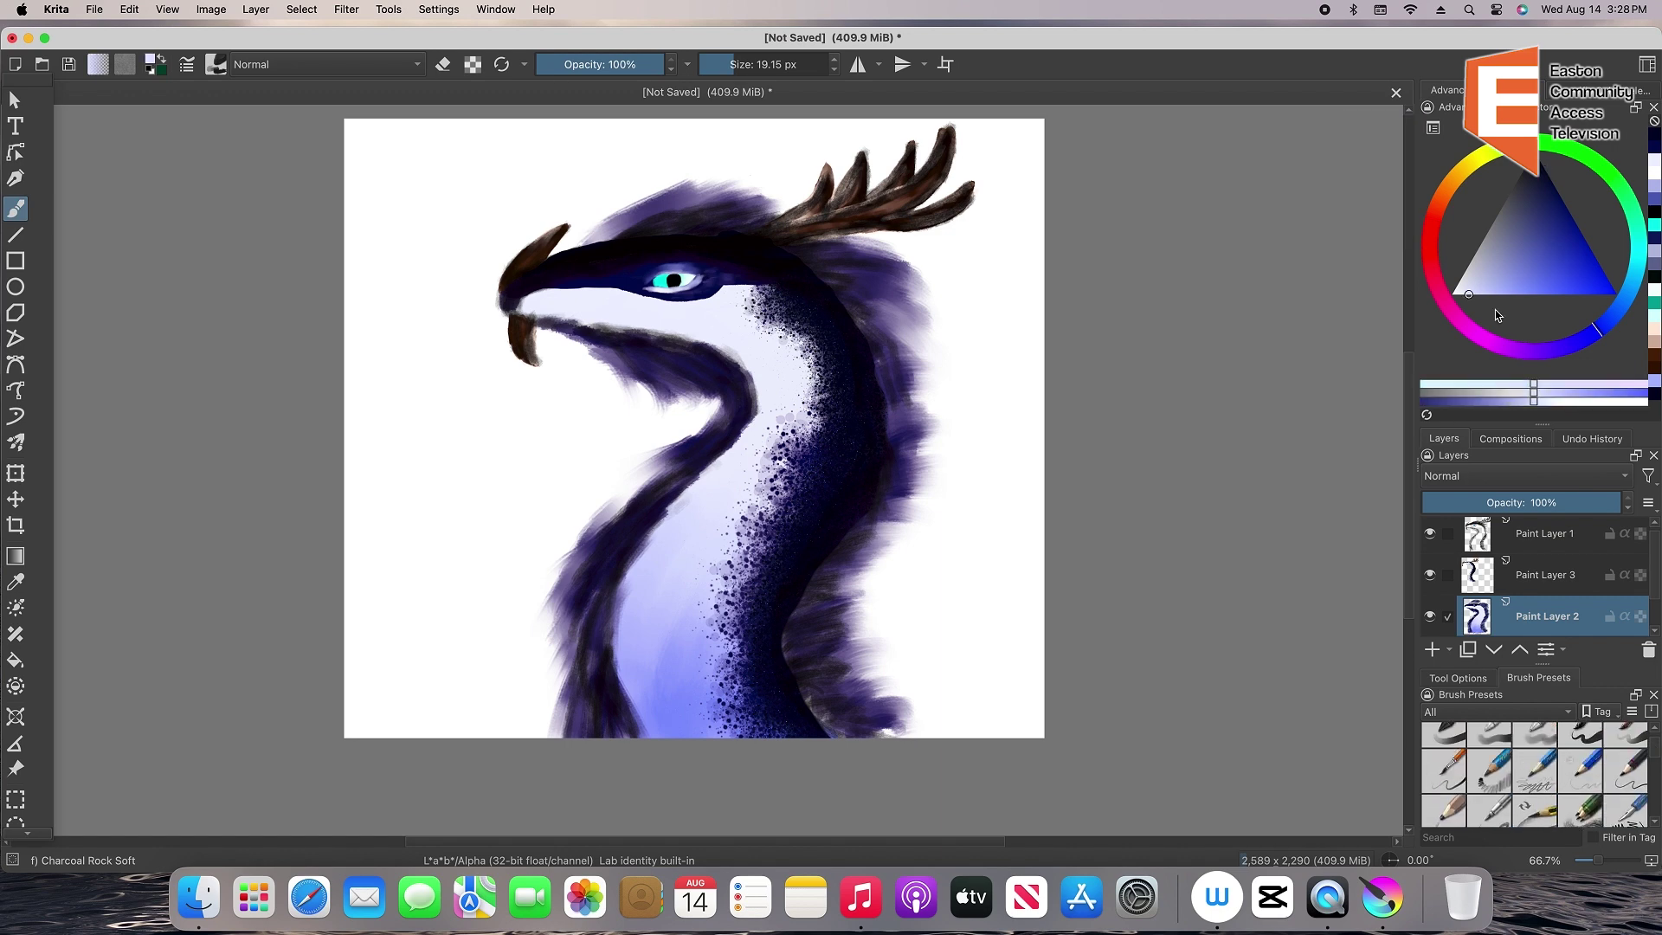
pyautogui.click(1507, 293)
pyautogui.click(1408, 831)
pyautogui.click(1396, 841)
pyautogui.moveTo(1598, 860); pyautogui.dragTo(1606, 861)
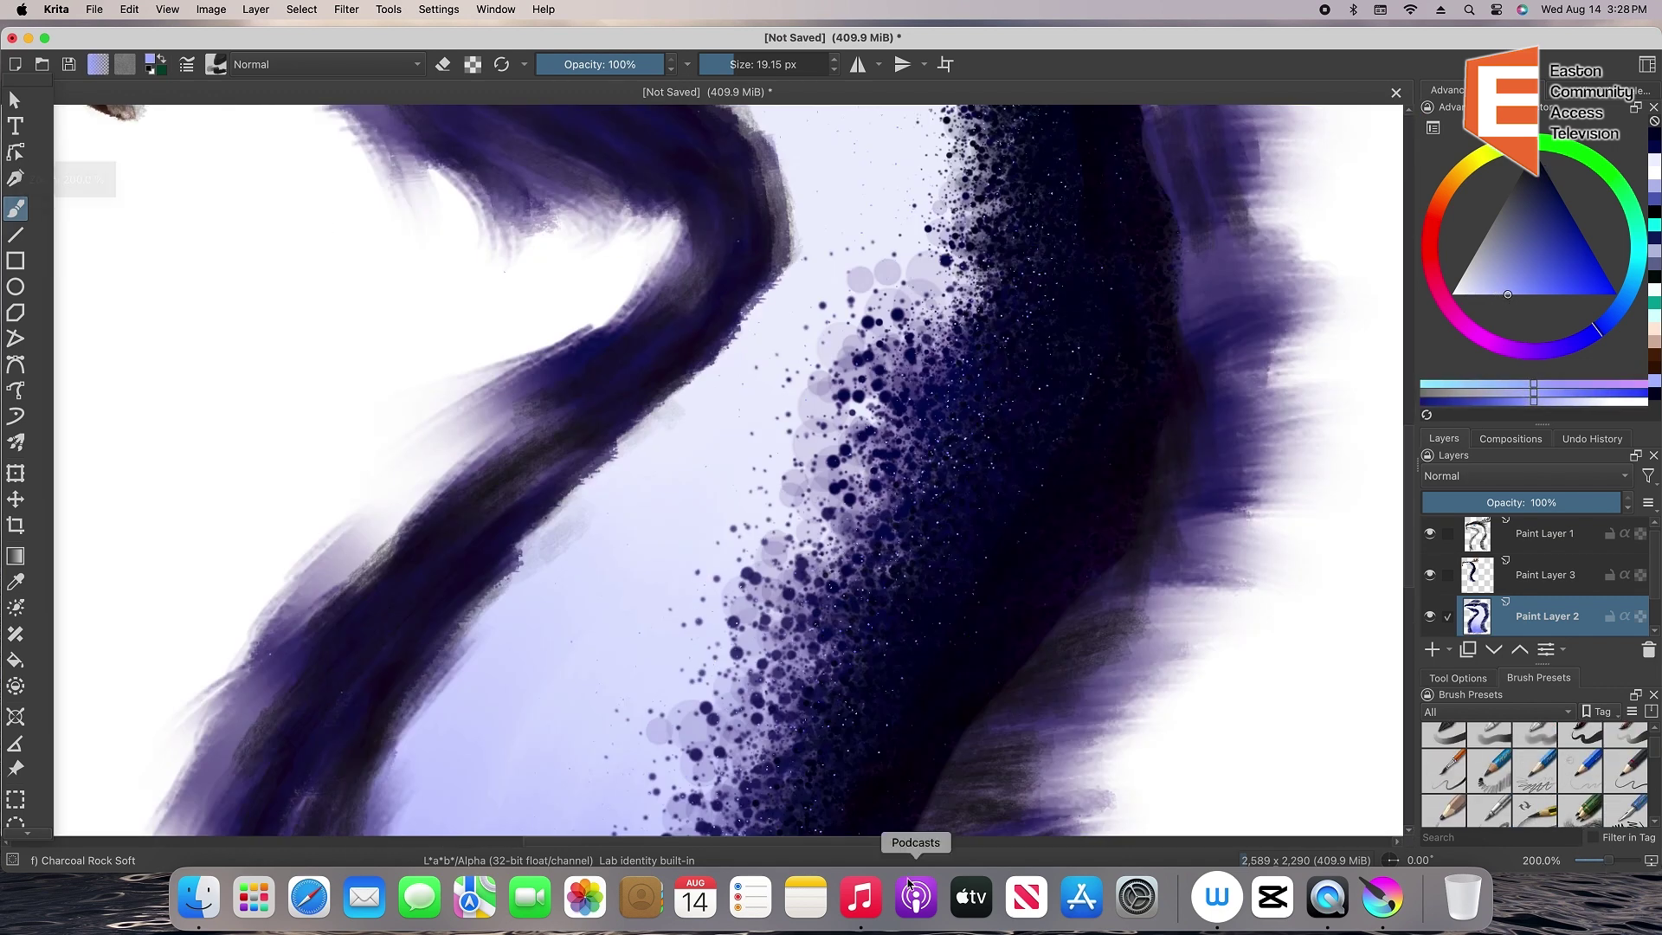
pyautogui.moveTo(916, 842); pyautogui.dragTo(832, 842)
pyautogui.click(1409, 831)
pyautogui.moveTo(734, 649)
pyautogui.mouseDown()
pyautogui.moveTo(755, 710)
pyautogui.moveTo(742, 706)
pyautogui.mouseUp()
pyautogui.moveTo(733, 642)
pyautogui.mouseDown()
pyautogui.moveTo(792, 711)
pyautogui.moveTo(922, 731)
pyautogui.mouseUp()
pyautogui.moveTo(684, 701)
pyautogui.mouseDown()
pyautogui.moveTo(723, 618)
pyautogui.moveTo(784, 606)
pyautogui.moveTo(911, 625)
pyautogui.mouseUp()
pyautogui.moveTo(658, 496)
pyautogui.mouseDown()
pyautogui.moveTo(638, 532)
pyautogui.moveTo(731, 619)
pyautogui.moveTo(872, 547)
pyautogui.moveTo(789, 532)
pyautogui.moveTo(830, 617)
pyautogui.mouseUp()
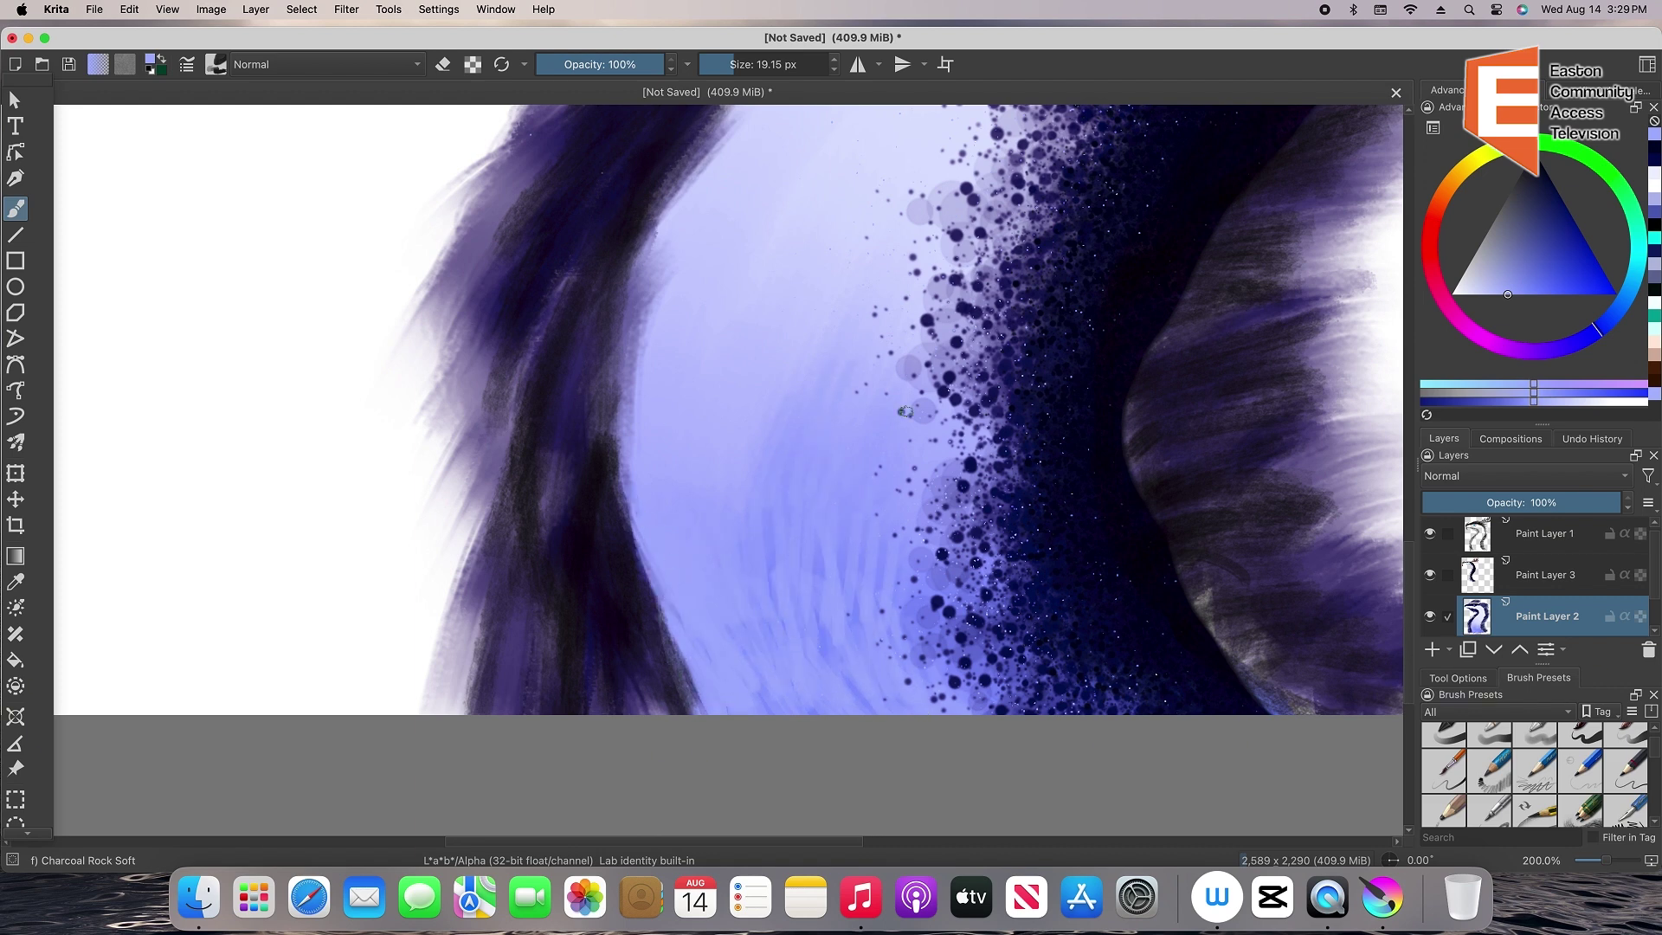
# Paint curved periwinkle blue strokes up the front of the neck and over the adjoining dark fur edge with Charcoal Rock Soft at 19.15 px
pyautogui.moveTo(658, 477); pyautogui.dragTo(771, 379)
pyautogui.moveTo(1409, 576); pyautogui.dragTo(1410, 514)
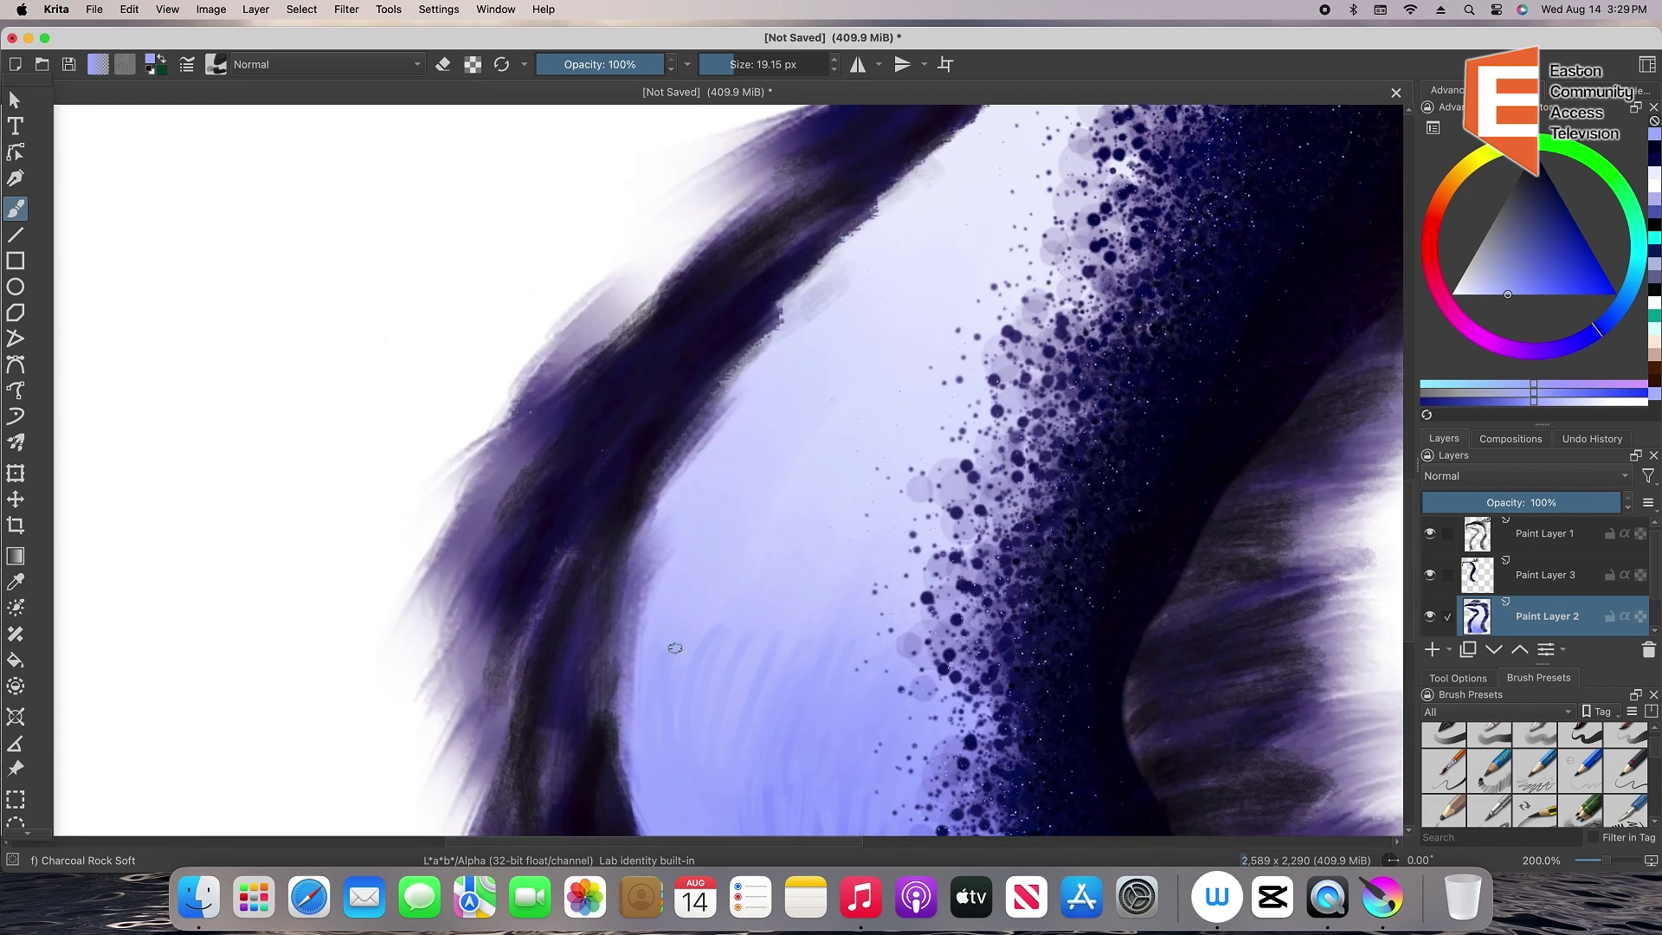
pyautogui.moveTo(671, 572); pyautogui.dragTo(638, 686)
pyautogui.moveTo(683, 496)
pyautogui.mouseDown()
pyautogui.moveTo(634, 612)
pyautogui.moveTo(617, 783)
pyautogui.mouseUp()
pyautogui.moveTo(625, 573)
pyautogui.mouseDown()
pyautogui.moveTo(585, 734)
pyautogui.moveTo(567, 703)
pyautogui.mouseUp()
pyautogui.moveTo(673, 448); pyautogui.dragTo(584, 653)
pyautogui.moveTo(639, 584)
pyautogui.mouseDown()
pyautogui.moveTo(735, 437)
pyautogui.moveTo(684, 606)
pyautogui.moveTo(606, 520)
pyautogui.moveTo(779, 320)
pyautogui.moveTo(688, 518)
pyautogui.mouseUp()
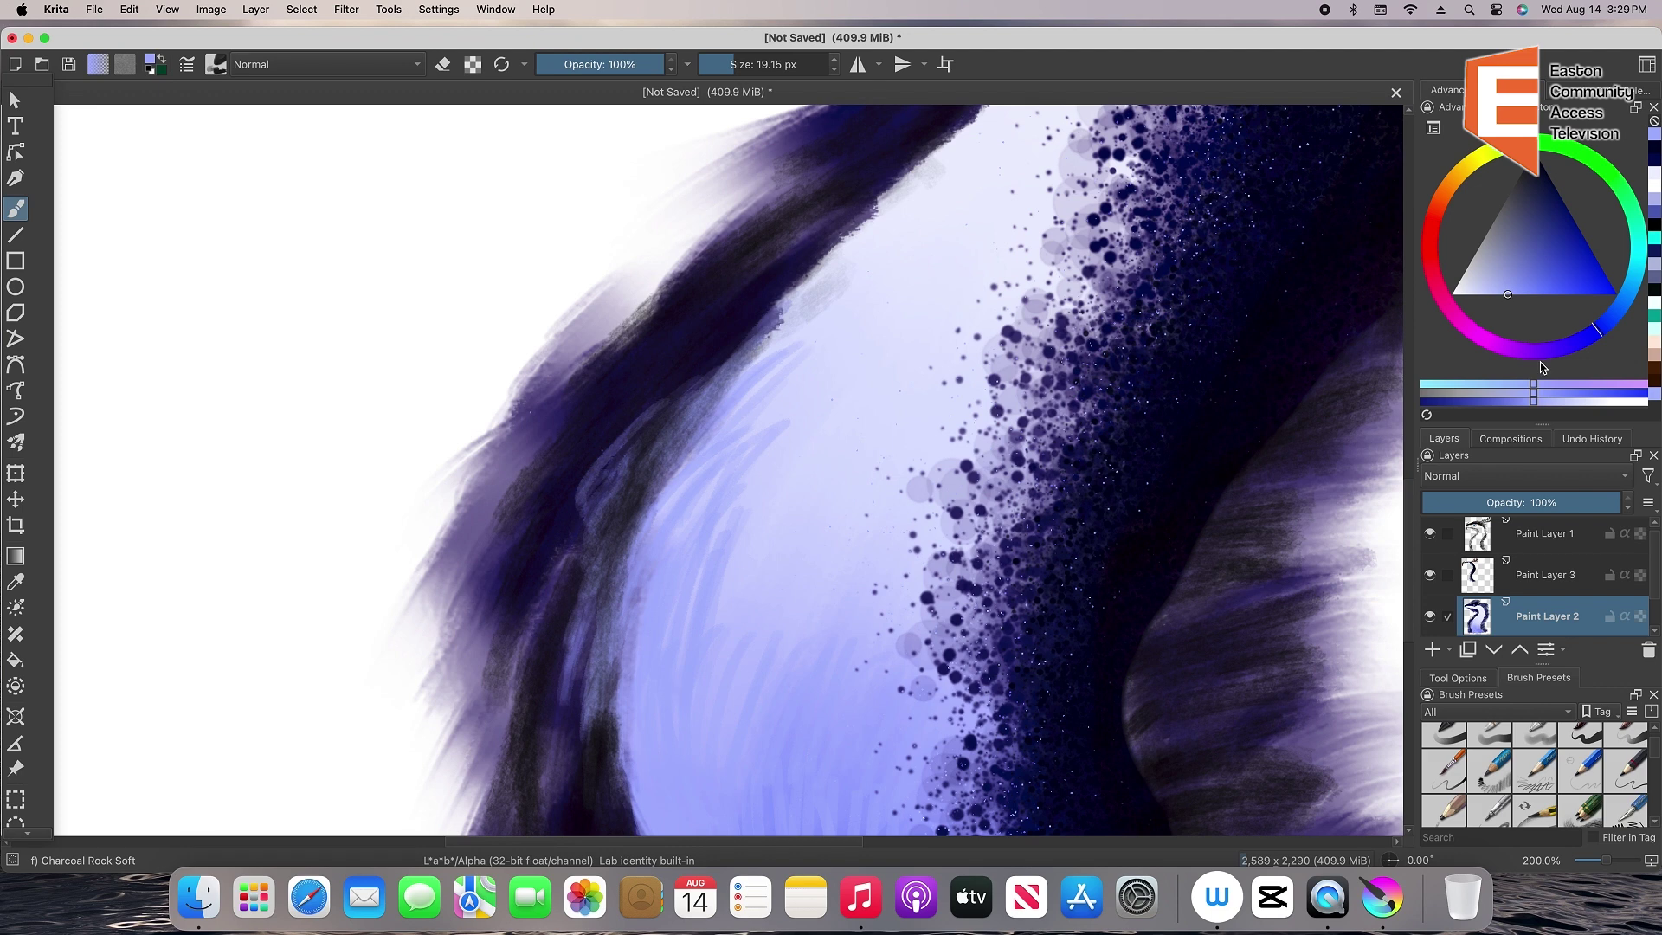
# Pick a paler lavender and paint highlight strokes over the dark front fur and the adjacent neck edge
pyautogui.click(1481, 295)
pyautogui.moveTo(634, 459); pyautogui.dragTo(541, 623)
pyautogui.moveTo(557, 576); pyautogui.dragTo(510, 682)
pyautogui.moveTo(592, 593); pyautogui.dragTo(563, 709)
pyautogui.moveTo(648, 593); pyautogui.dragTo(619, 783)
pyautogui.moveTo(702, 627)
pyautogui.mouseDown()
pyautogui.moveTo(658, 824)
pyautogui.moveTo(633, 831)
pyautogui.mouseUp()
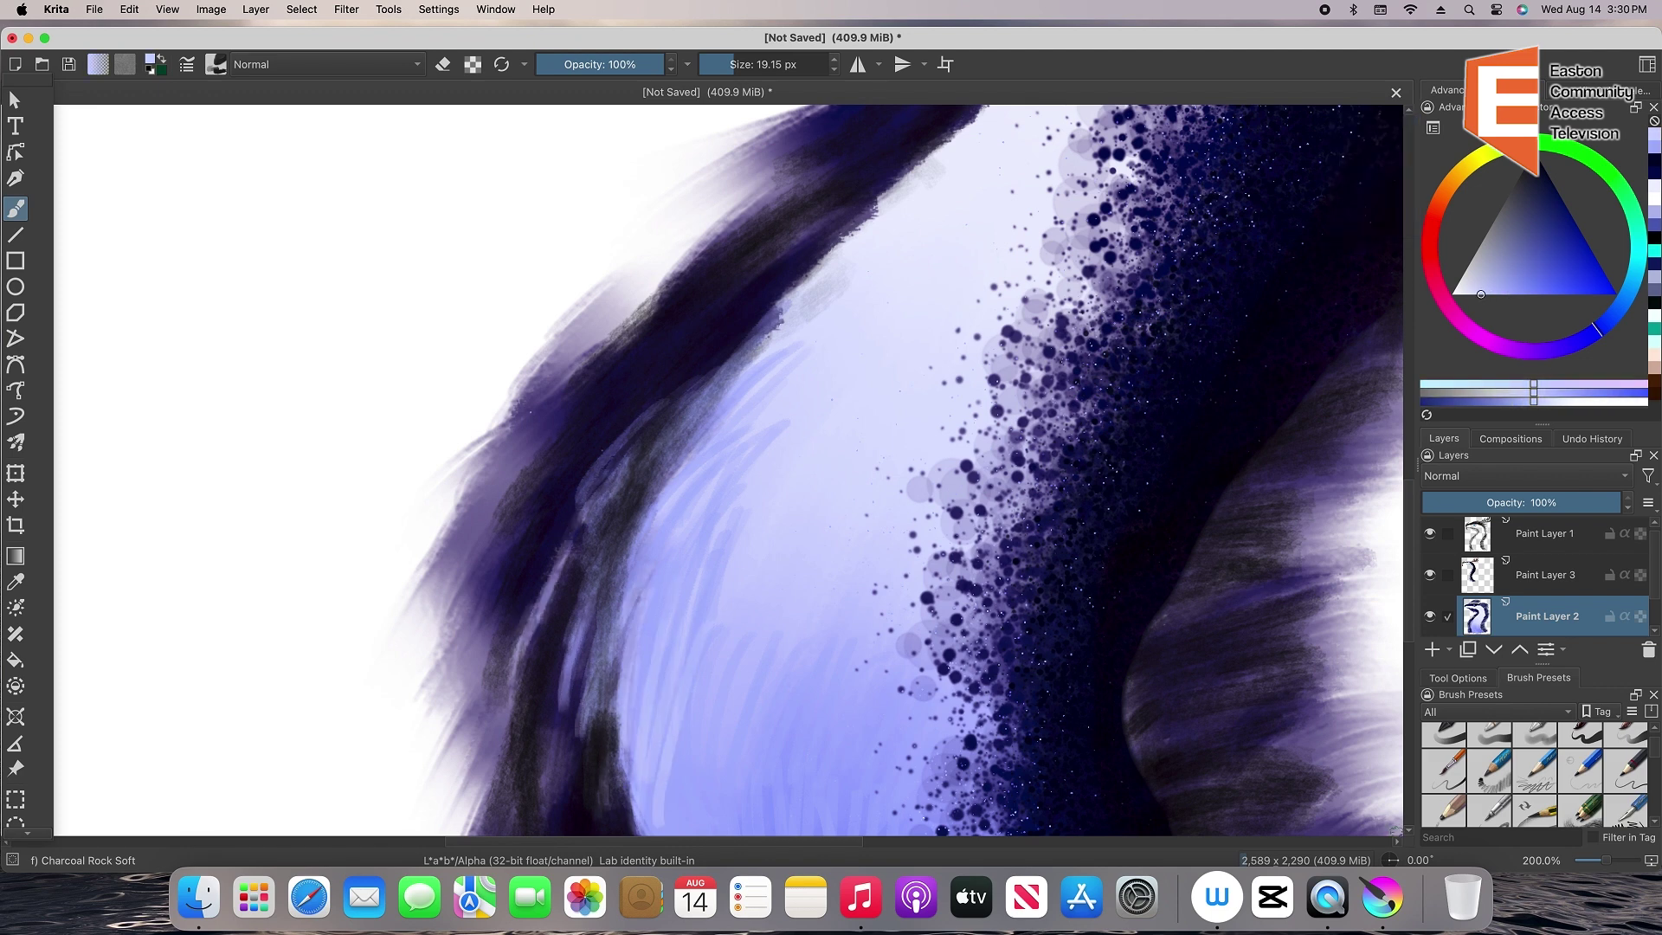
# Add pale lavender highlight strokes down the lower front of the neck and the dark fur strands beside it
pyautogui.scroll(-5, 816, 282)
pyautogui.moveTo(582, 549); pyautogui.dragTo(567, 609)
pyautogui.moveTo(616, 532); pyautogui.dragTo(599, 680)
pyautogui.moveTo(682, 537); pyautogui.dragTo(634, 677)
pyautogui.moveTo(682, 574); pyautogui.dragTo(661, 713)
pyautogui.moveTo(709, 638); pyautogui.dragTo(681, 755)
pyautogui.moveTo(767, 699)
pyautogui.mouseDown()
pyautogui.moveTo(811, 737)
pyautogui.moveTo(710, 450)
pyautogui.moveTo(909, 745)
pyautogui.moveTo(709, 735)
pyautogui.mouseUp()
pyautogui.moveTo(672, 649); pyautogui.dragTo(695, 741)
pyautogui.moveTo(645, 655); pyautogui.dragTo(670, 757)
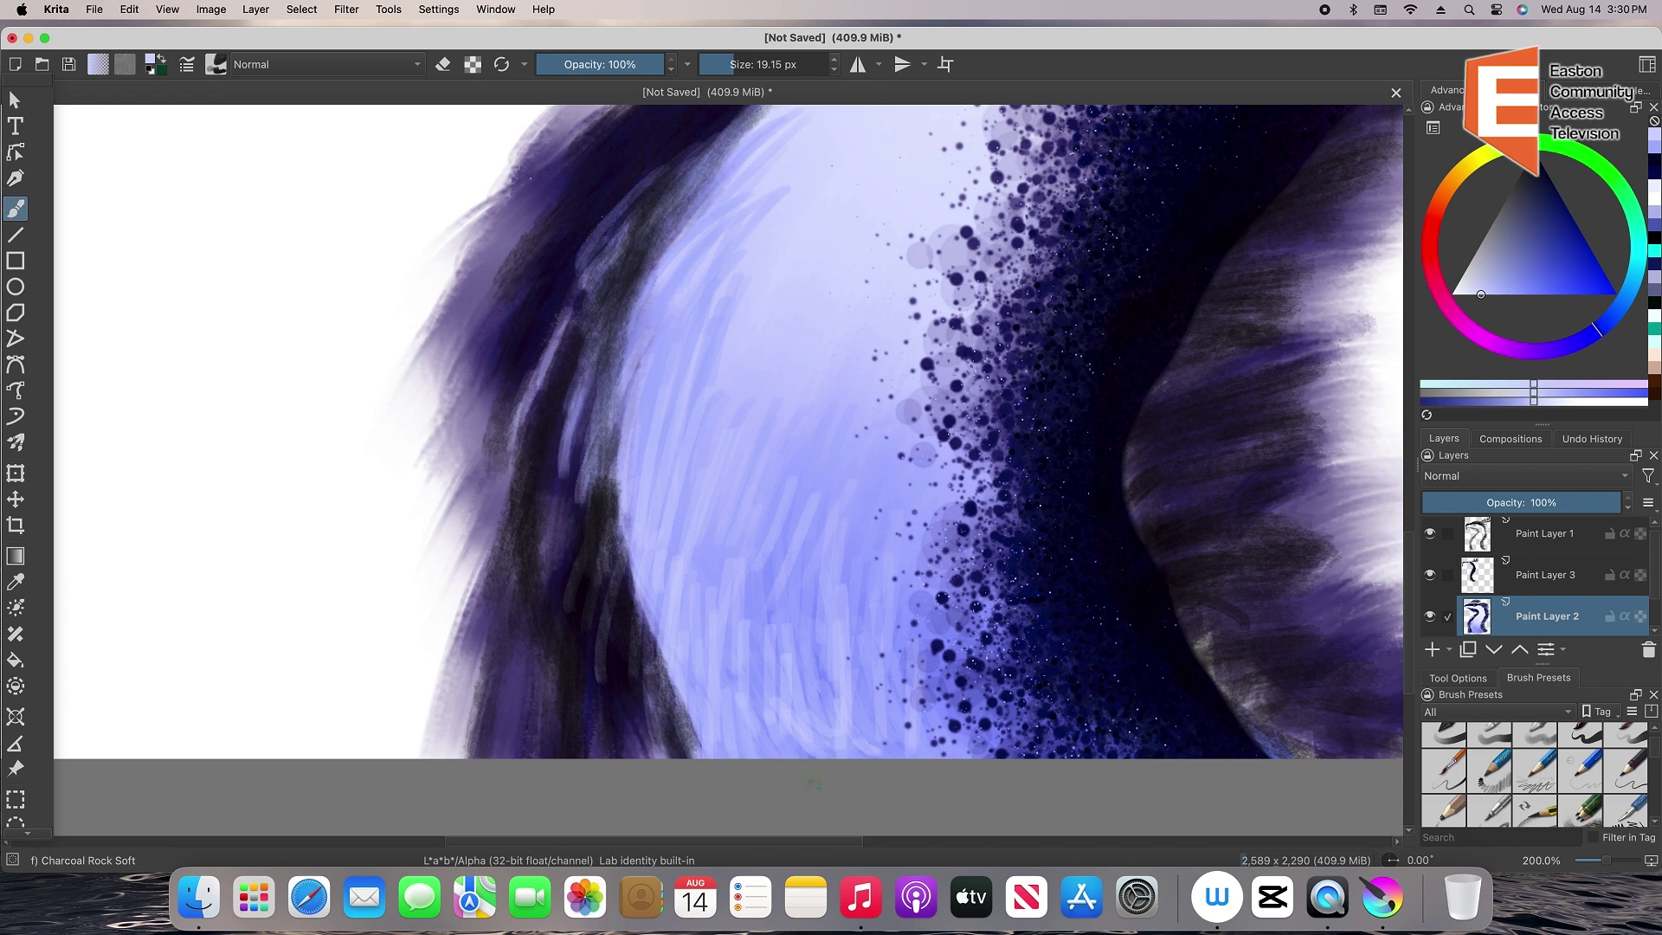
pyautogui.moveTo(850, 723); pyautogui.dragTo(879, 753)
# Soften the highlight strokes on the neck front and dark fur with Blender Textured Soft at 23.56 px
pyautogui.scroll(-10, 1573, 789)
pyautogui.click(1535, 776)
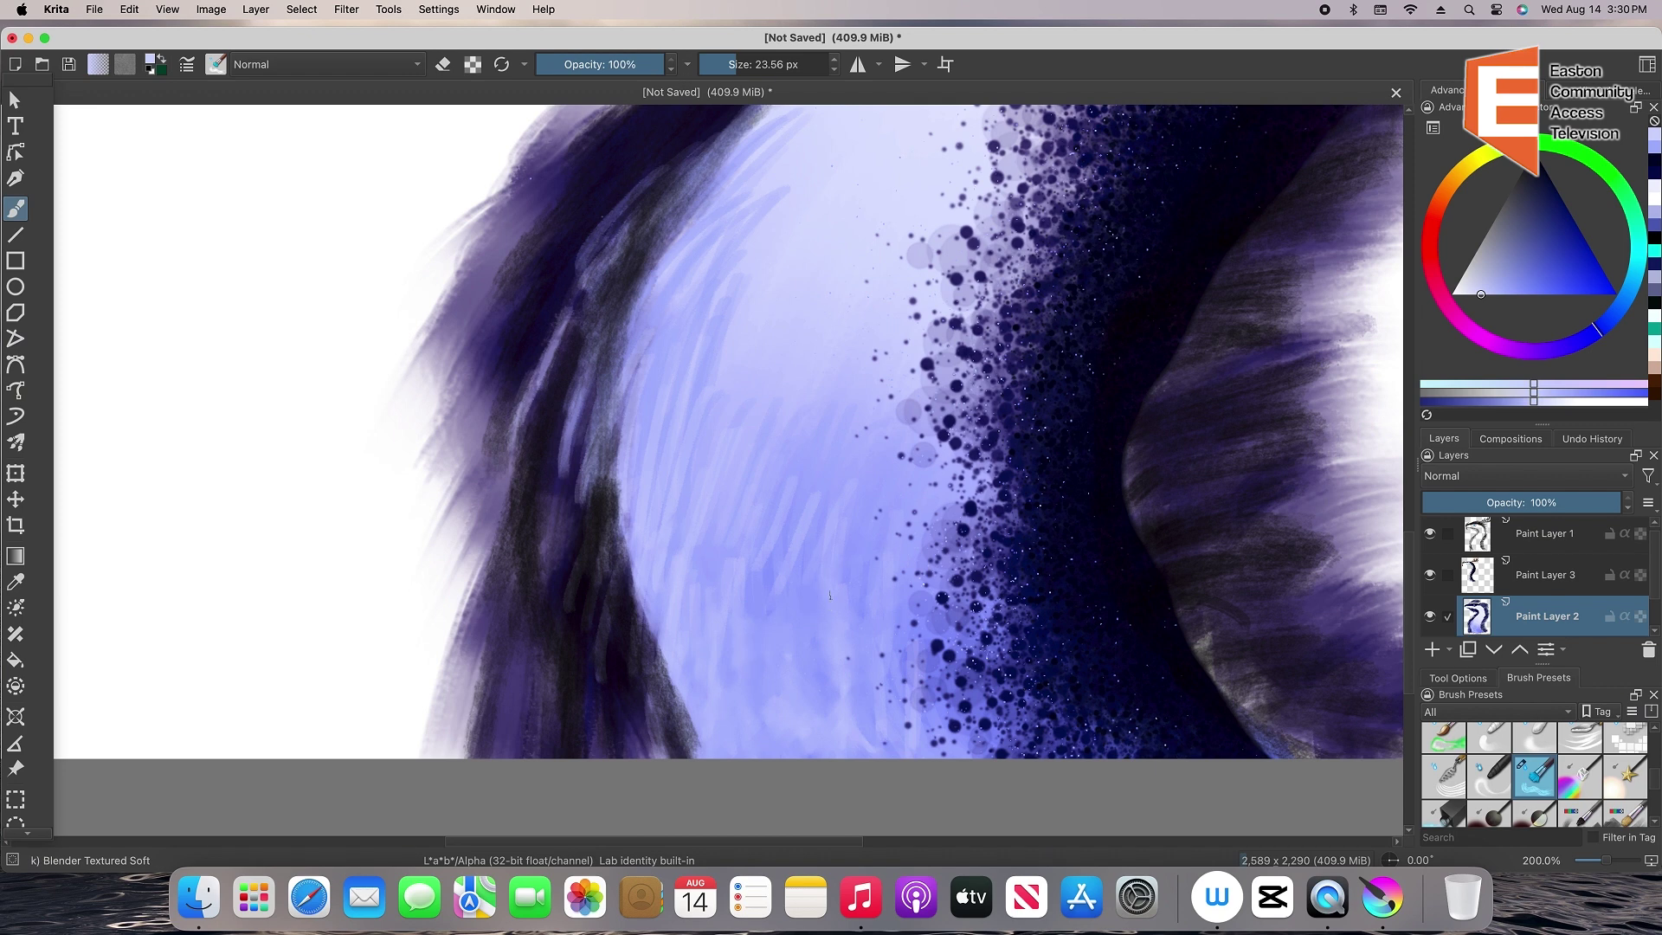
pyautogui.scroll(5, 727, 745)
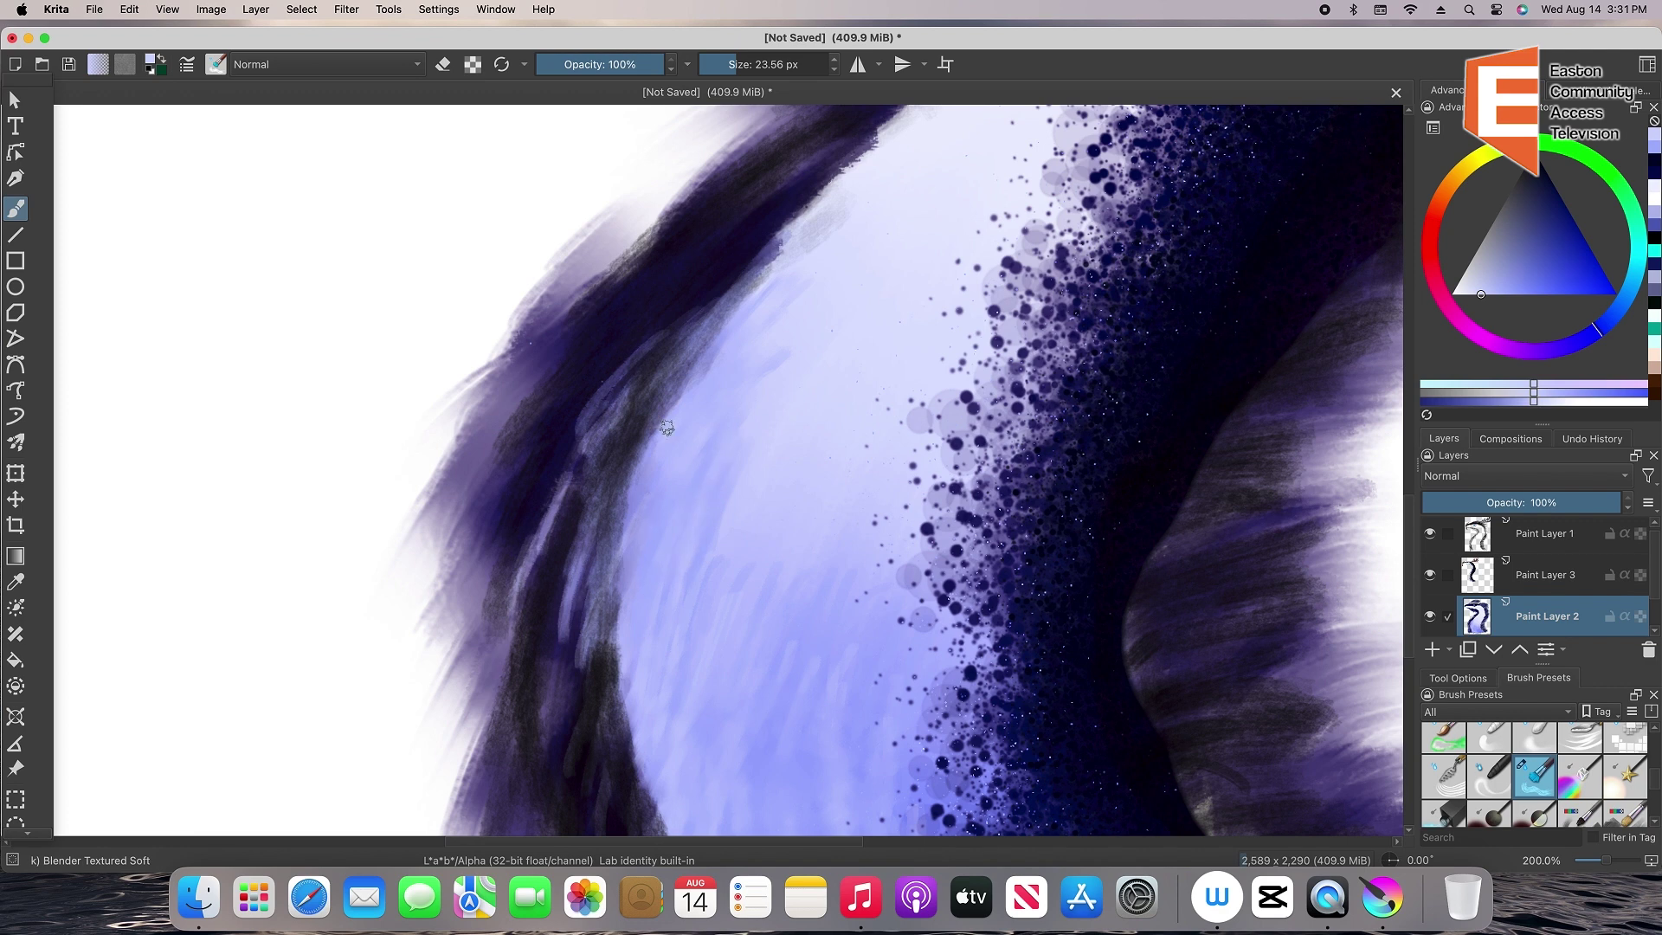
pyautogui.moveTo(578, 470); pyautogui.dragTo(507, 607)
pyautogui.moveTo(581, 602); pyautogui.dragTo(573, 661)
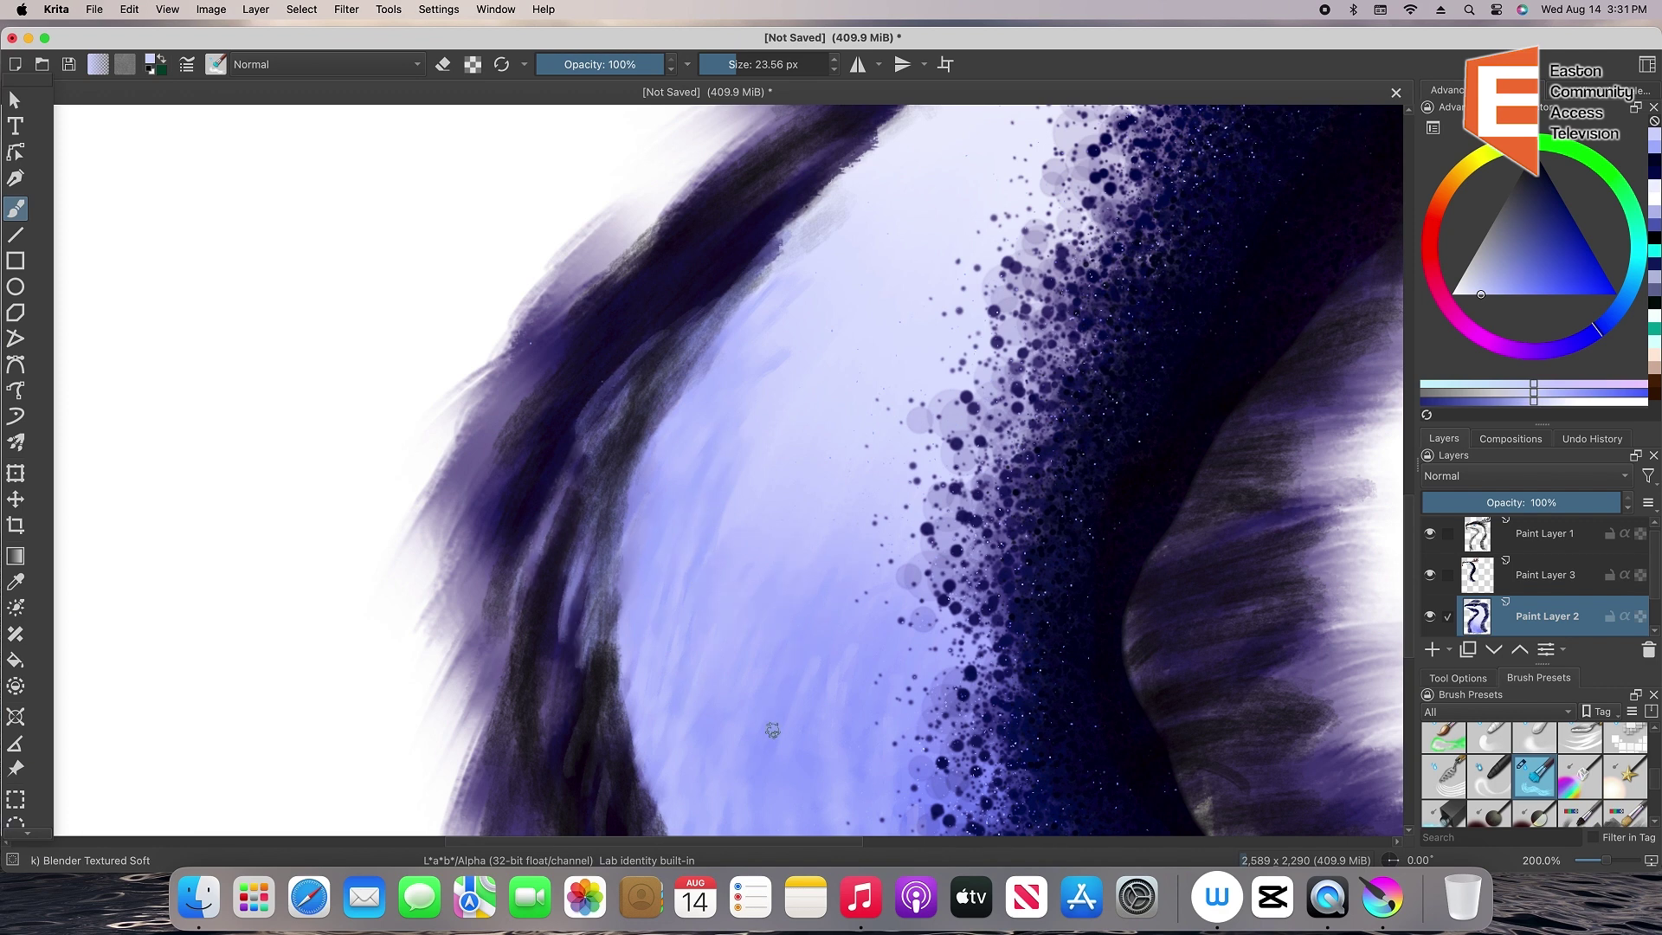
# Review the painting at 100% zoom, select the Background layer and lock Paint Layers 1, 2 and 3
pyautogui.moveTo(1606, 859); pyautogui.dragTo(1599, 855)
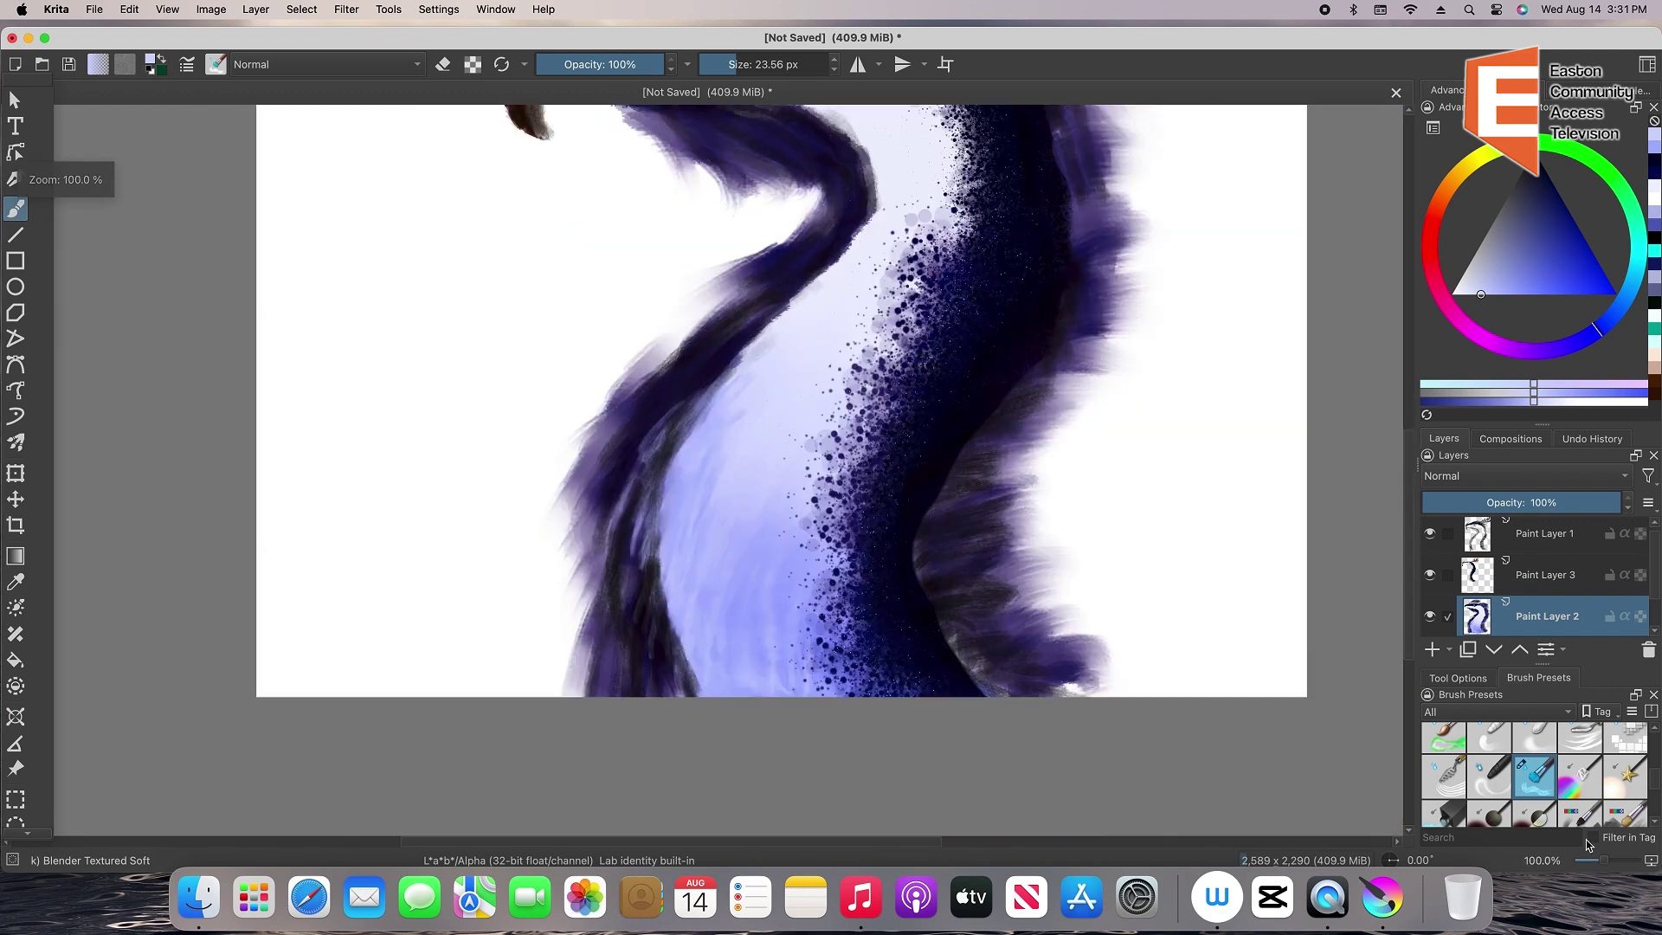
pyautogui.moveTo(1409, 659); pyautogui.dragTo(1434, 603)
pyautogui.scroll(-2, 689, 662)
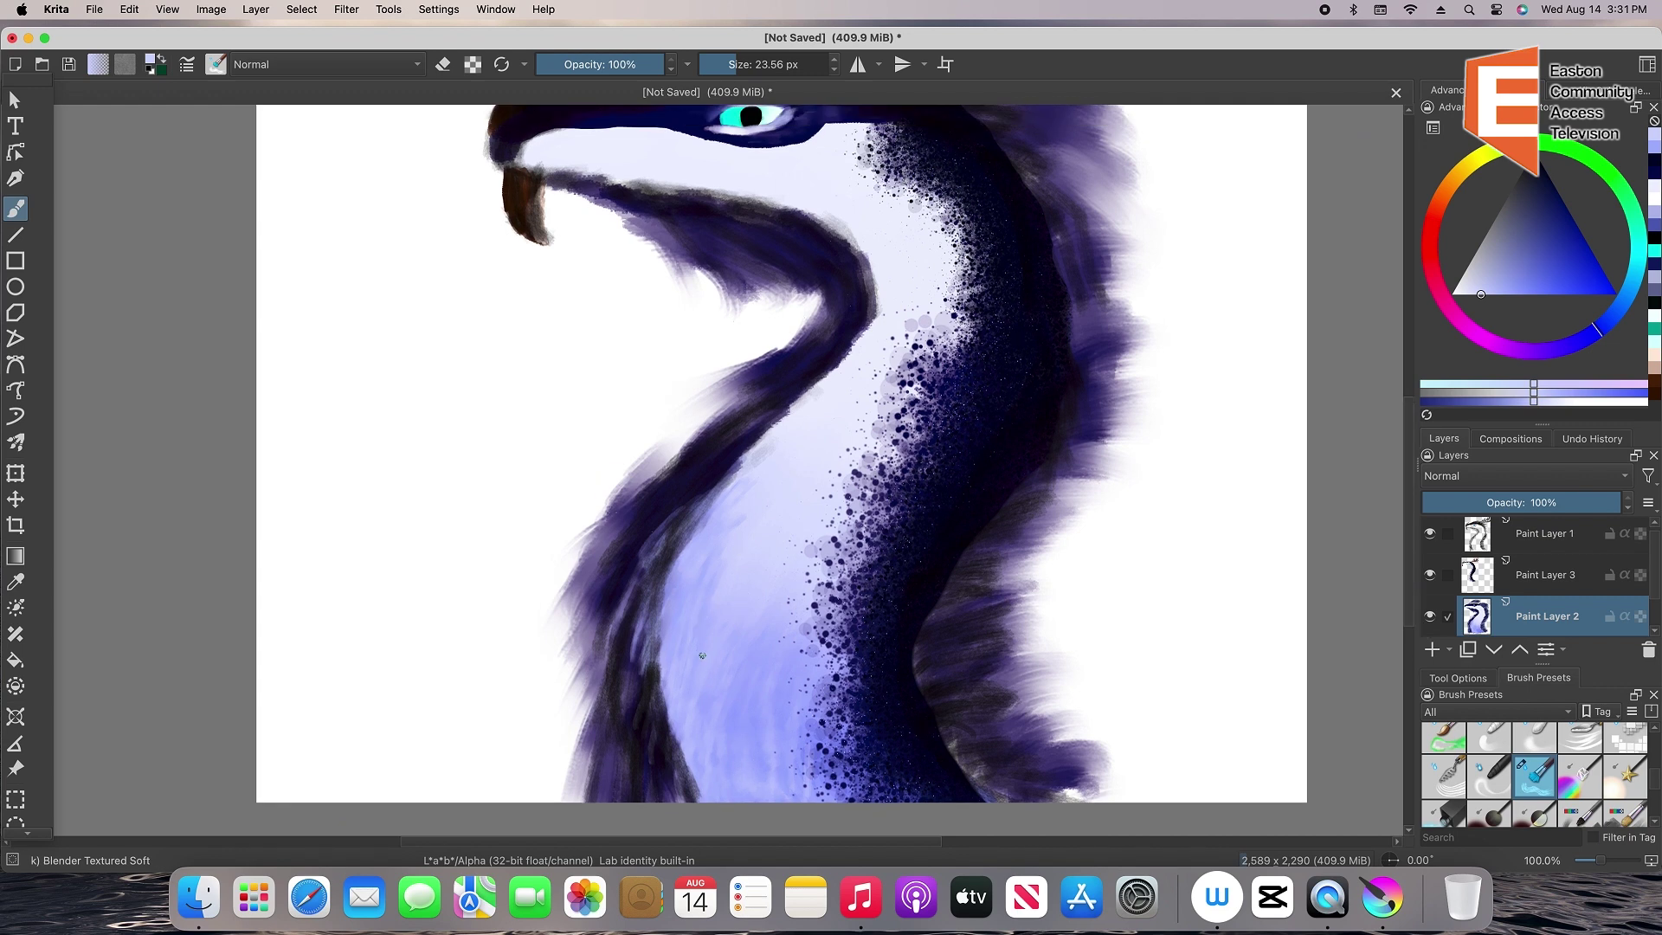
pyautogui.scroll(6, 775, 758)
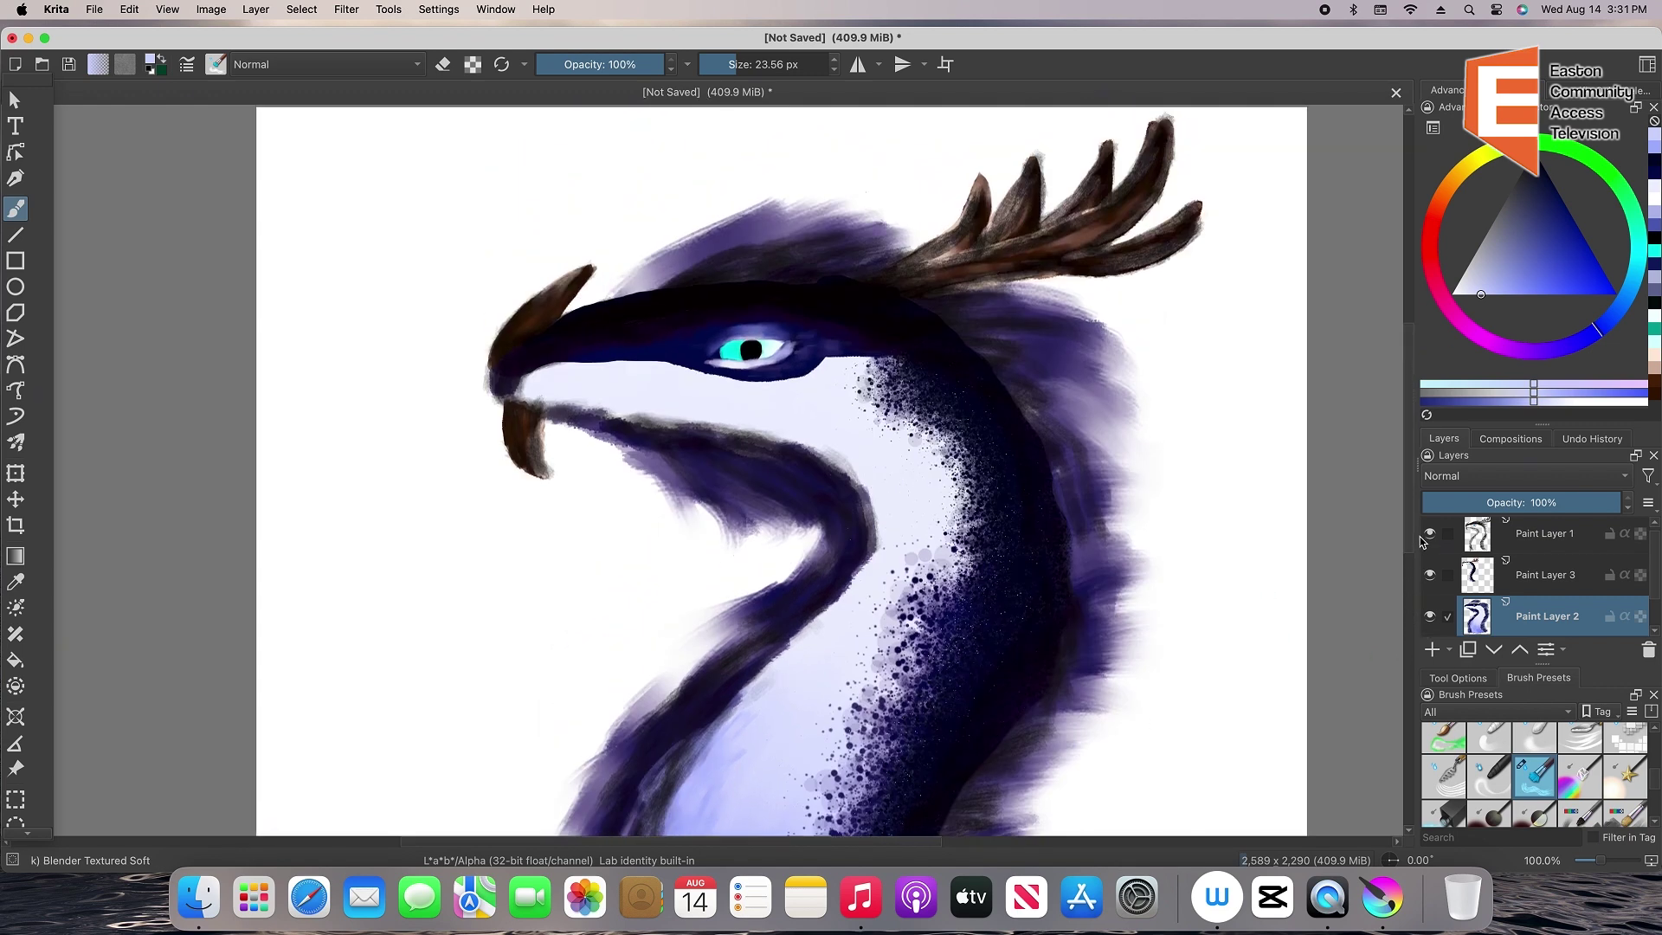
pyautogui.scroll(-1, 1639, 617)
pyautogui.click(1633, 611)
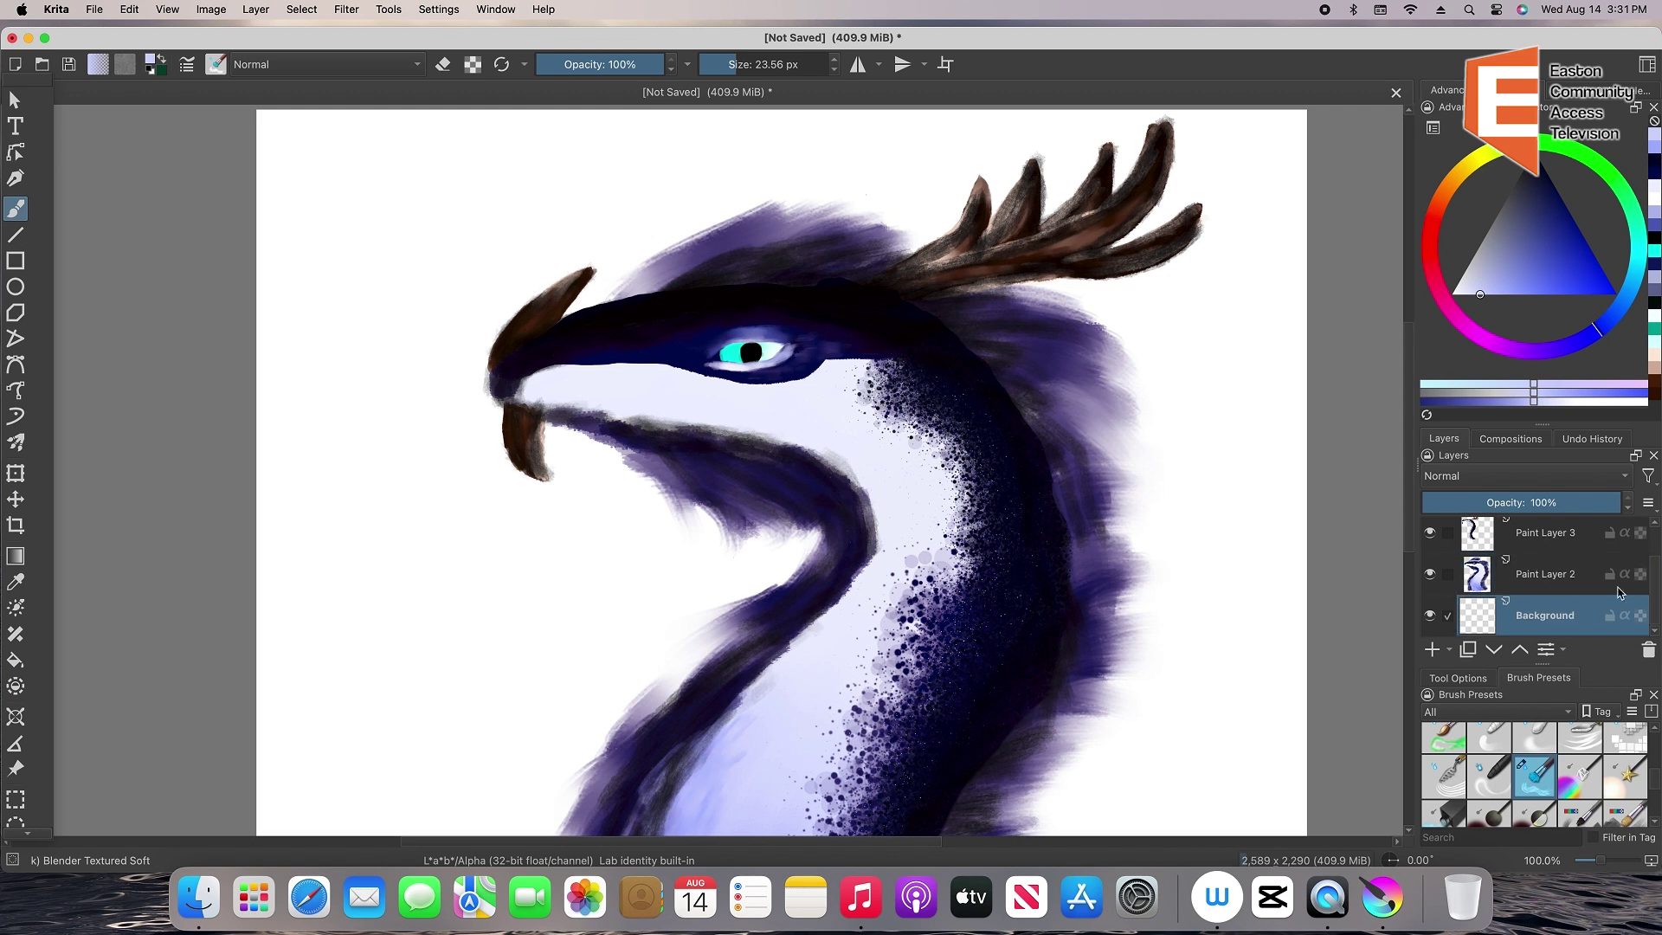
pyautogui.scroll(1, 1605, 582)
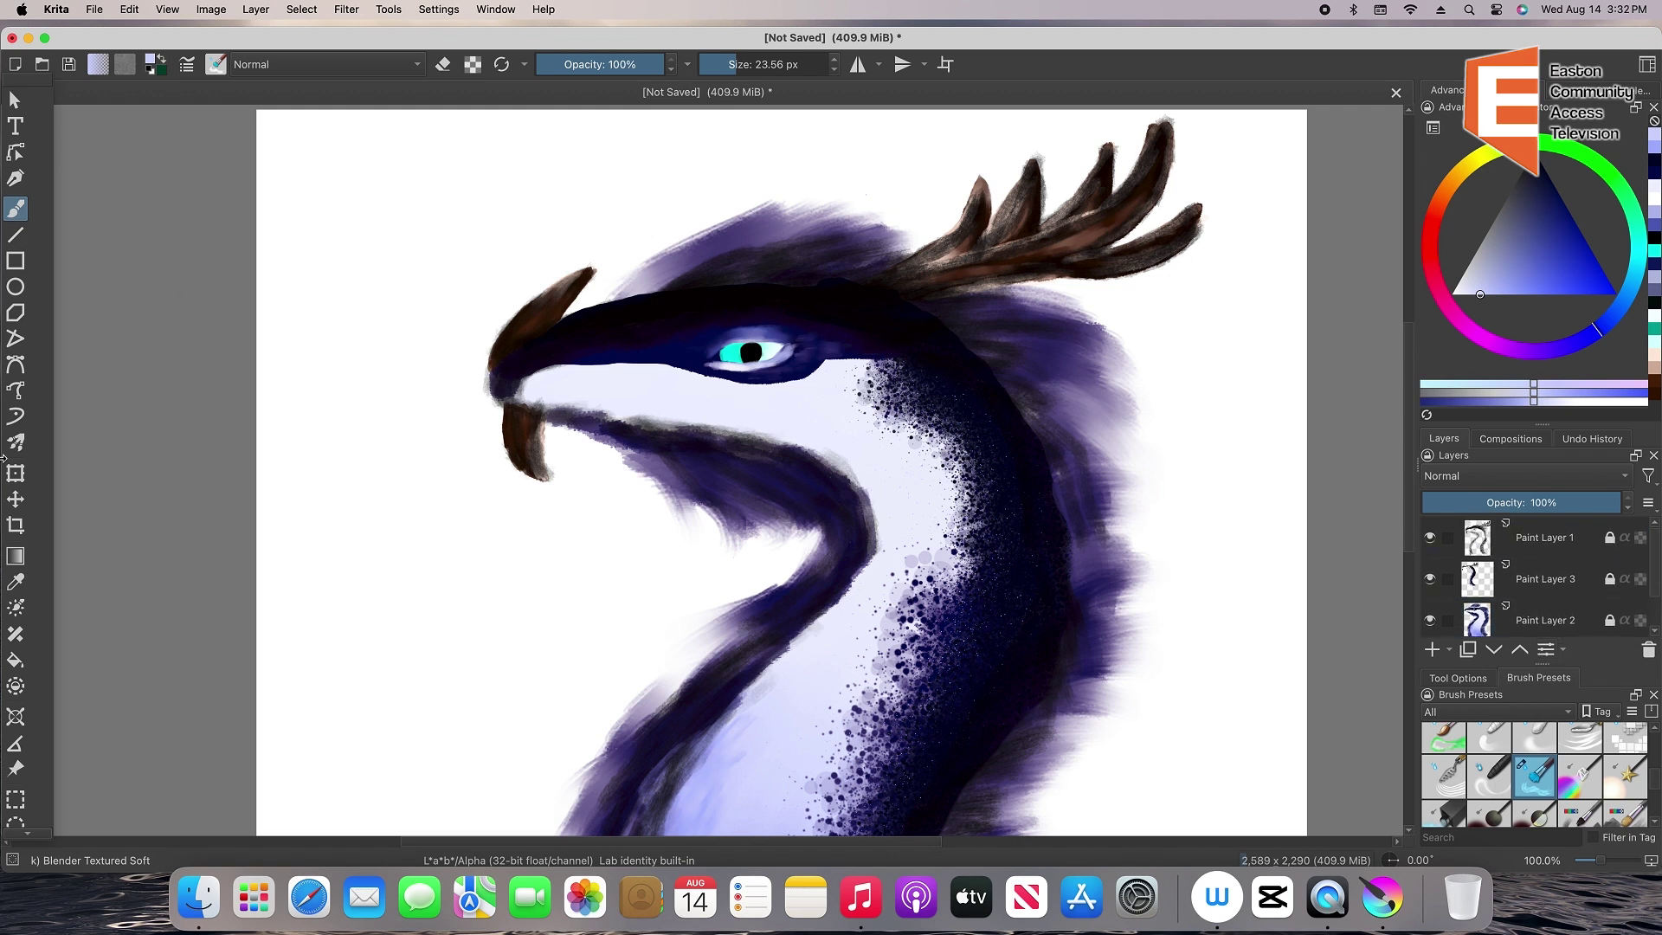
# Fill the Background layer with a vertical Sky gradient, pale at the top and turquoise at the bottom
pyautogui.click(16, 555)
pyautogui.click(98, 64)
pyautogui.scroll(-3, 277, 235)
pyautogui.click(143, 289)
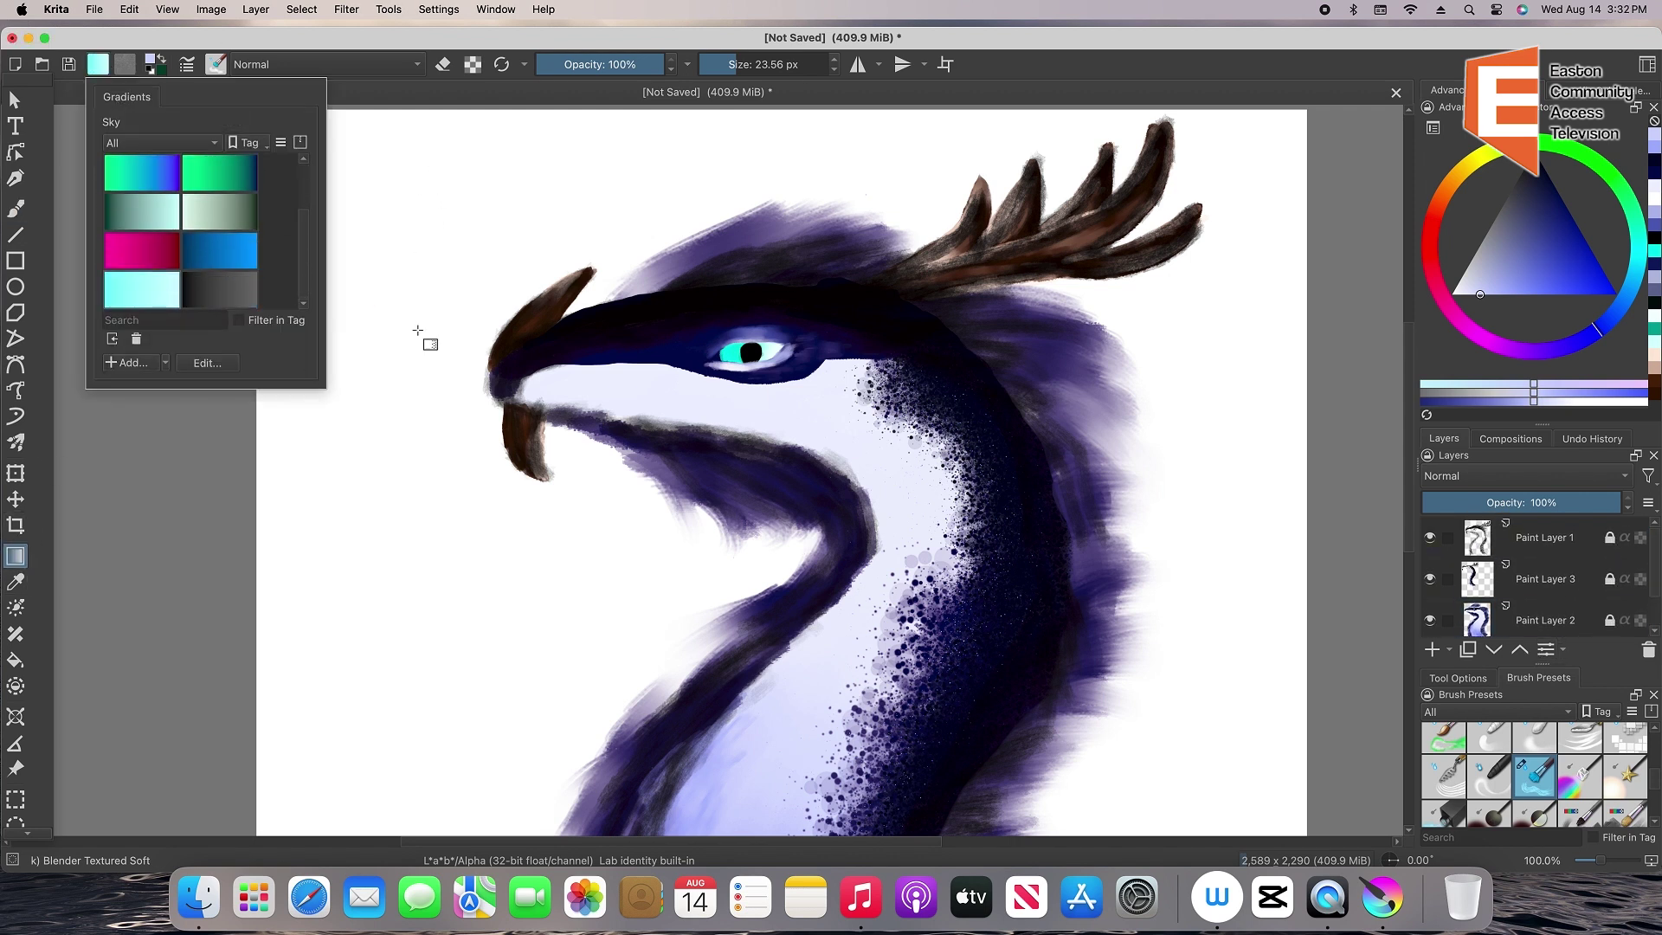
pyautogui.click(419, 330)
pyautogui.moveTo(888, 203); pyautogui.dragTo(890, 665)
# Brush faint pale blue and near-white stars over the Background layer with Texture Starfield at 1000 px
pyautogui.scroll(-3, 1390, 821)
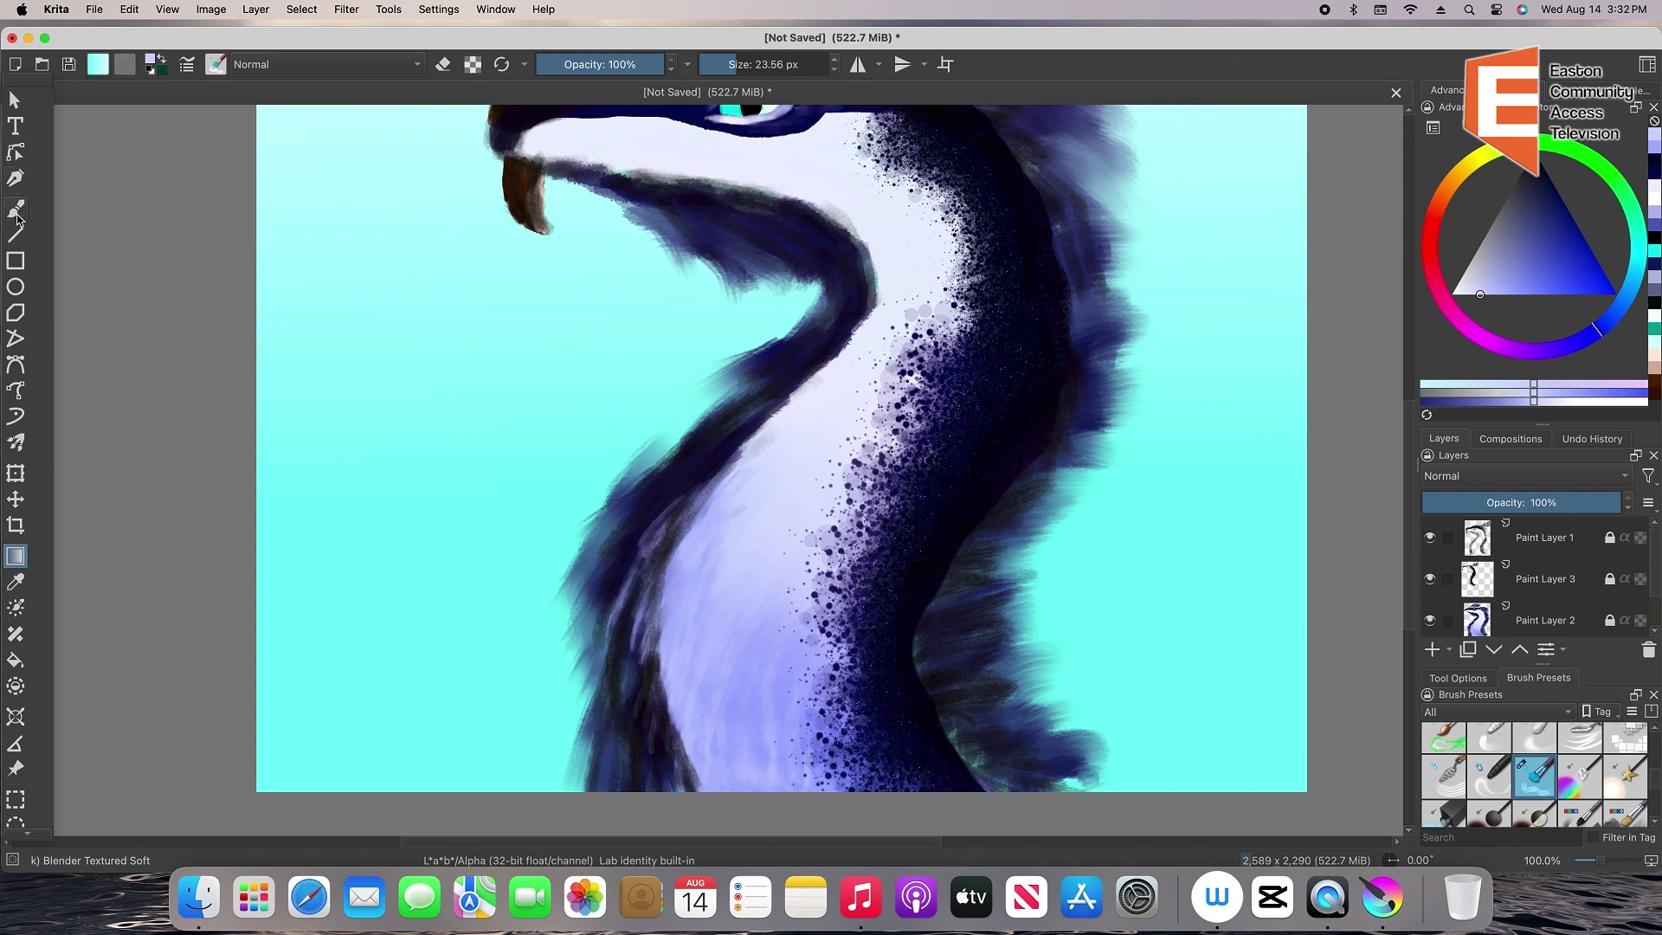
pyautogui.click(15, 208)
pyautogui.moveTo(1654, 779); pyautogui.dragTo(1654, 772)
pyautogui.scroll(-10, 1655, 773)
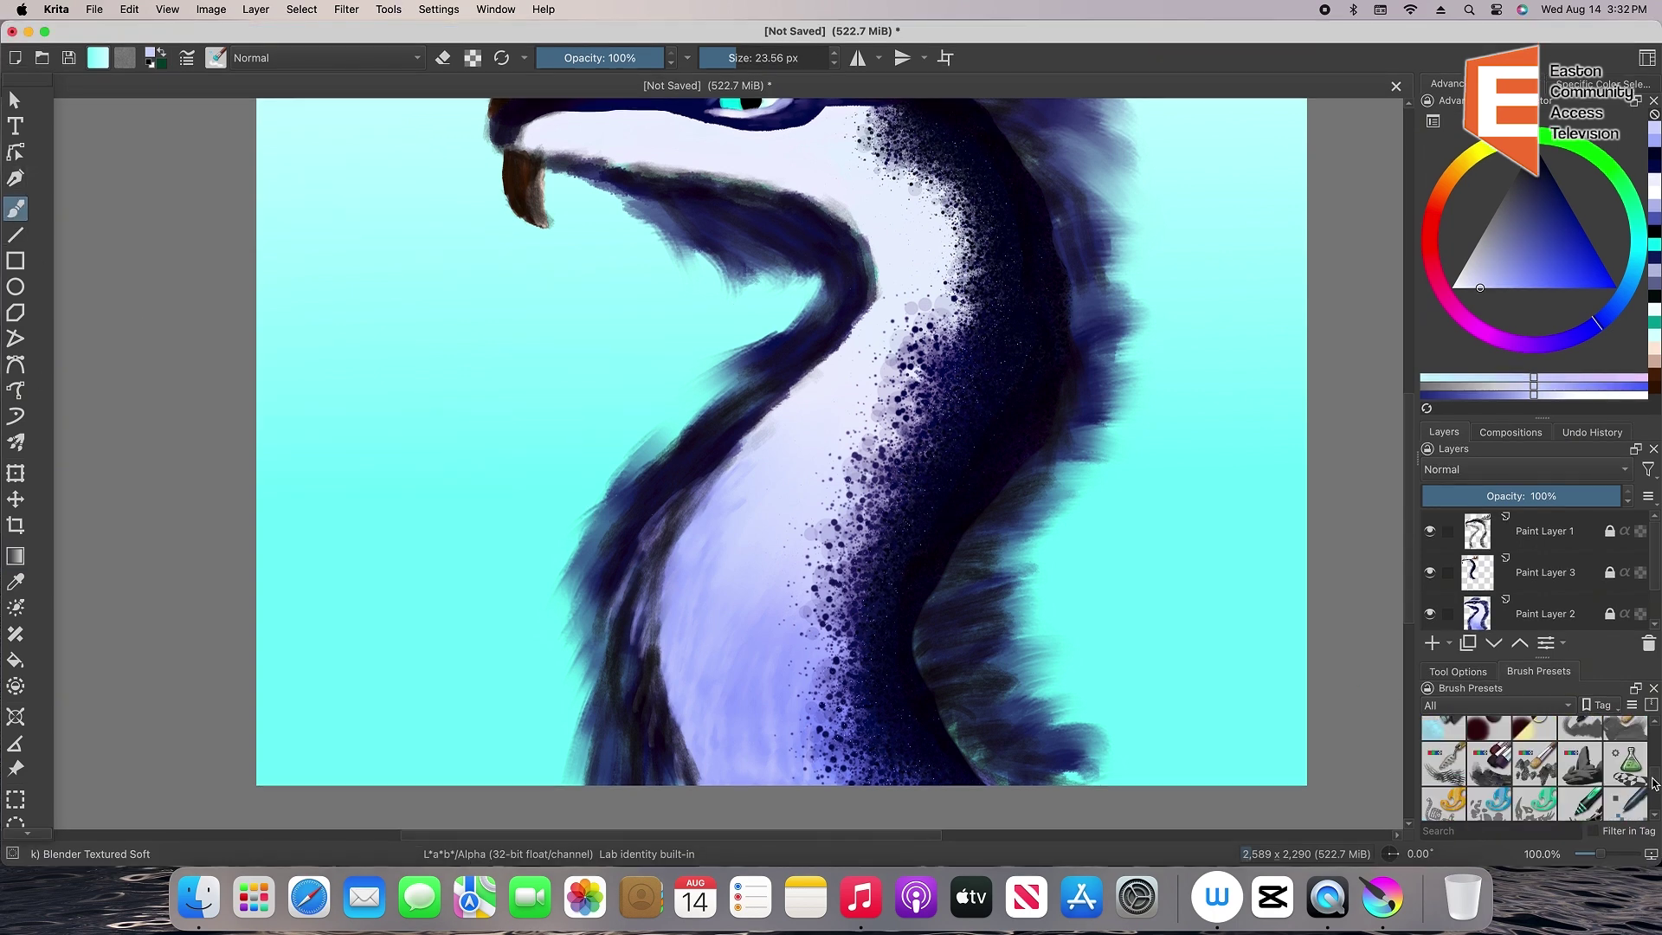
pyautogui.click(1629, 800)
pyautogui.click(1463, 288)
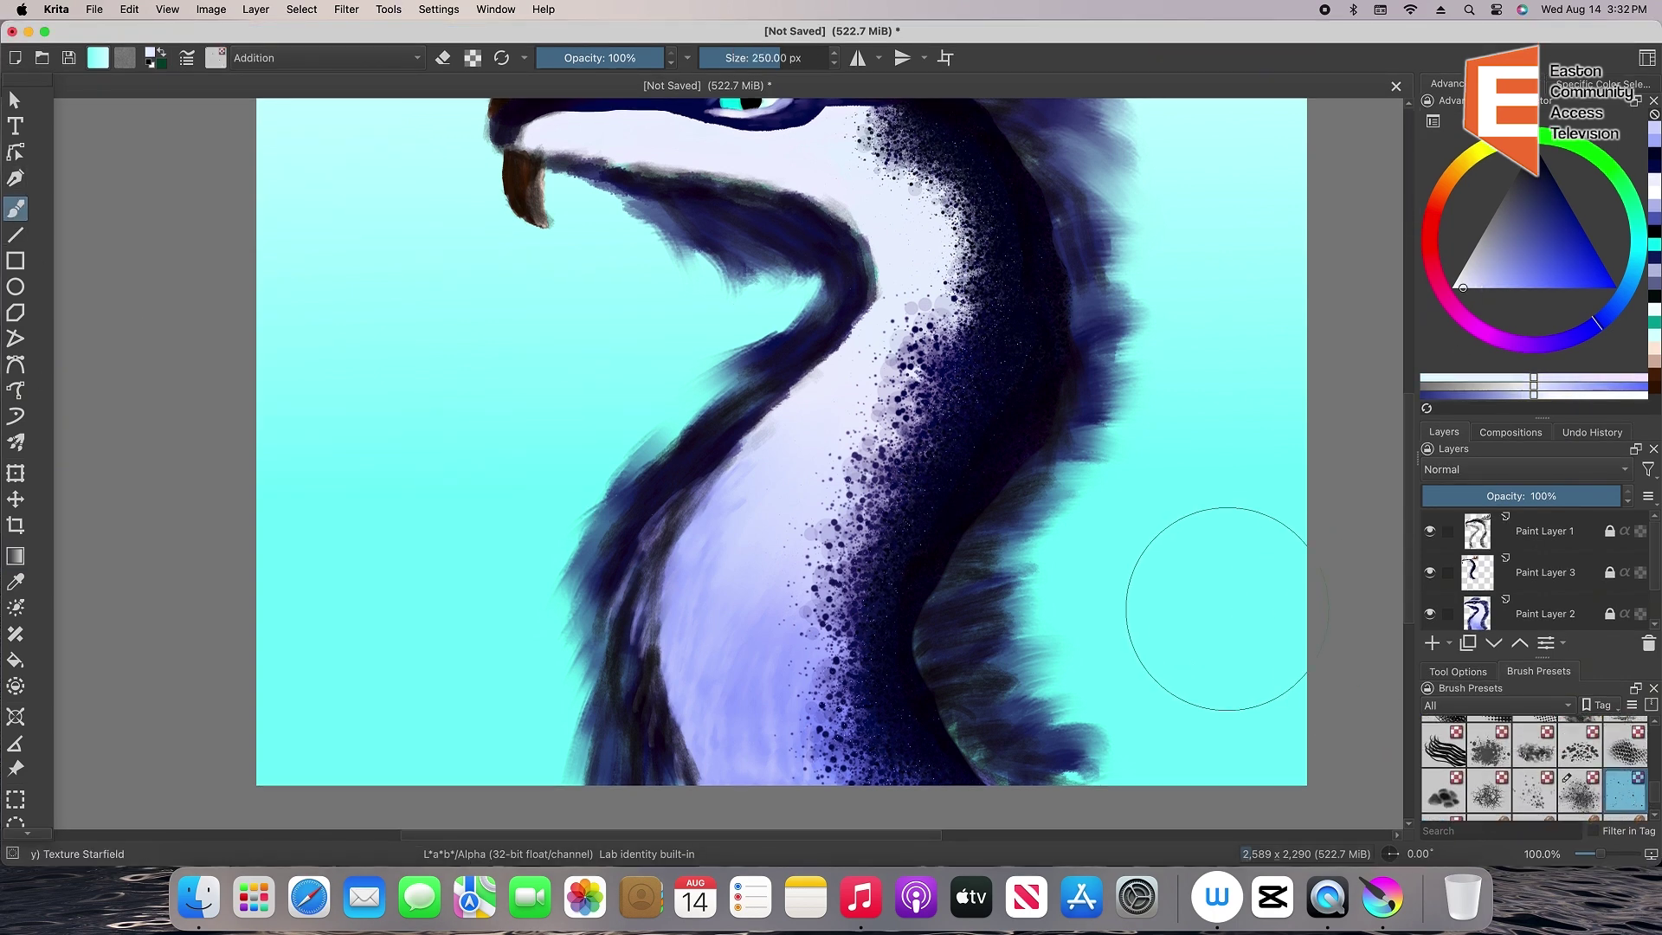
pyautogui.moveTo(810, 60); pyautogui.dragTo(838, 66)
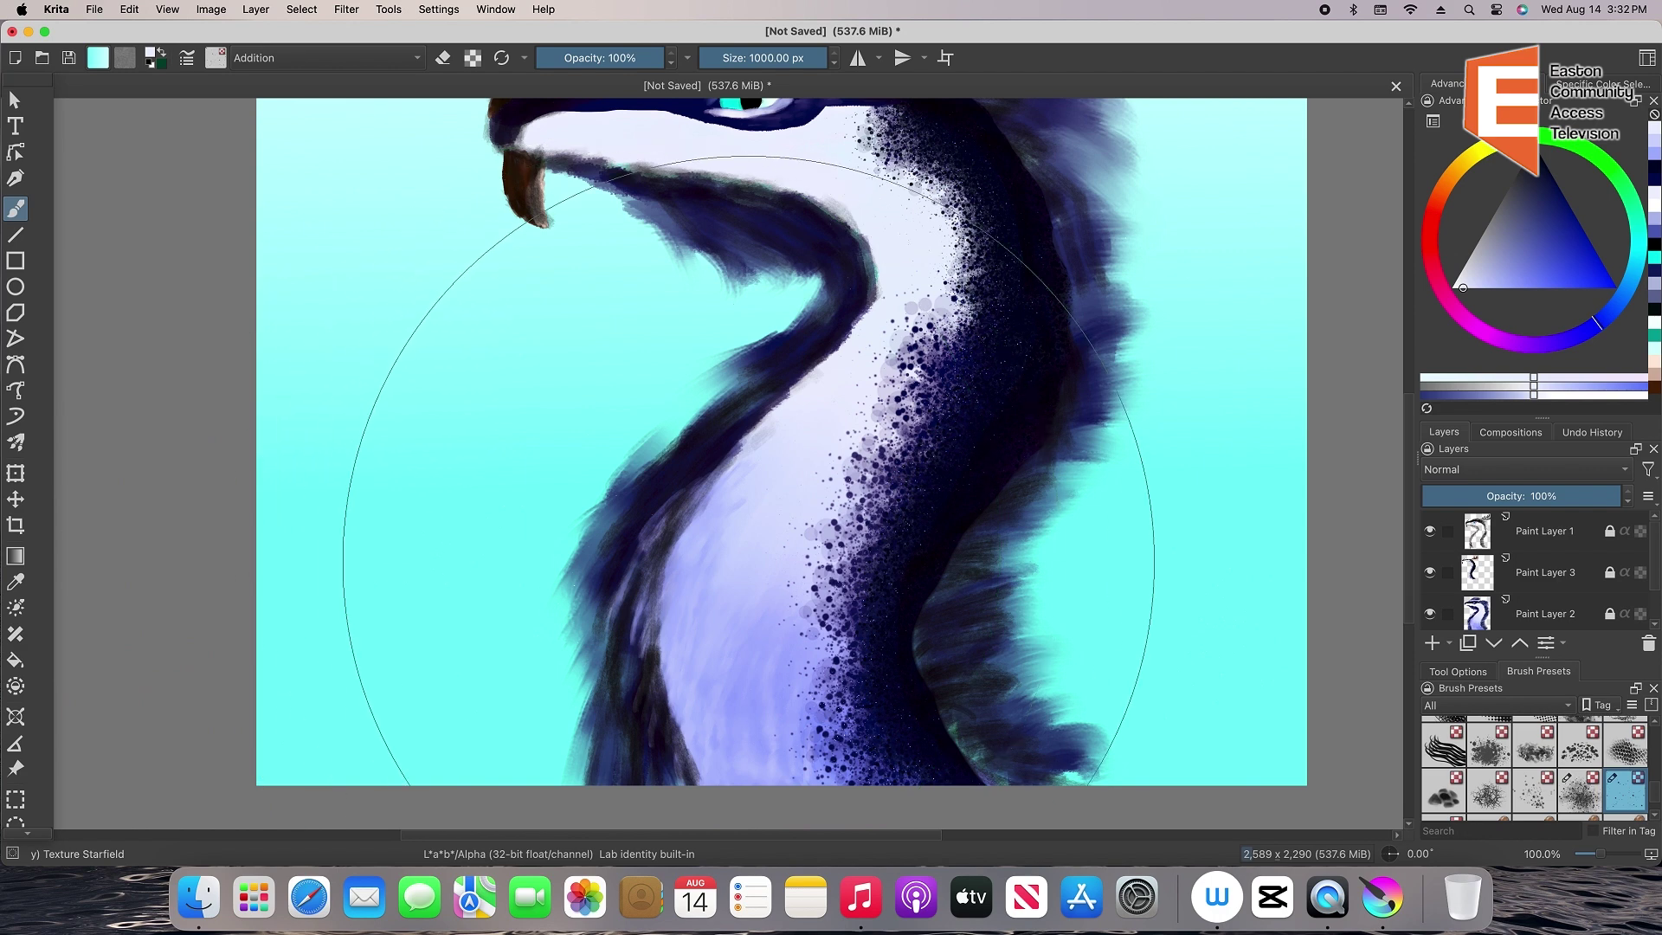
pyautogui.moveTo(880, 623); pyautogui.dragTo(668, 537)
pyautogui.click(1440, 292)
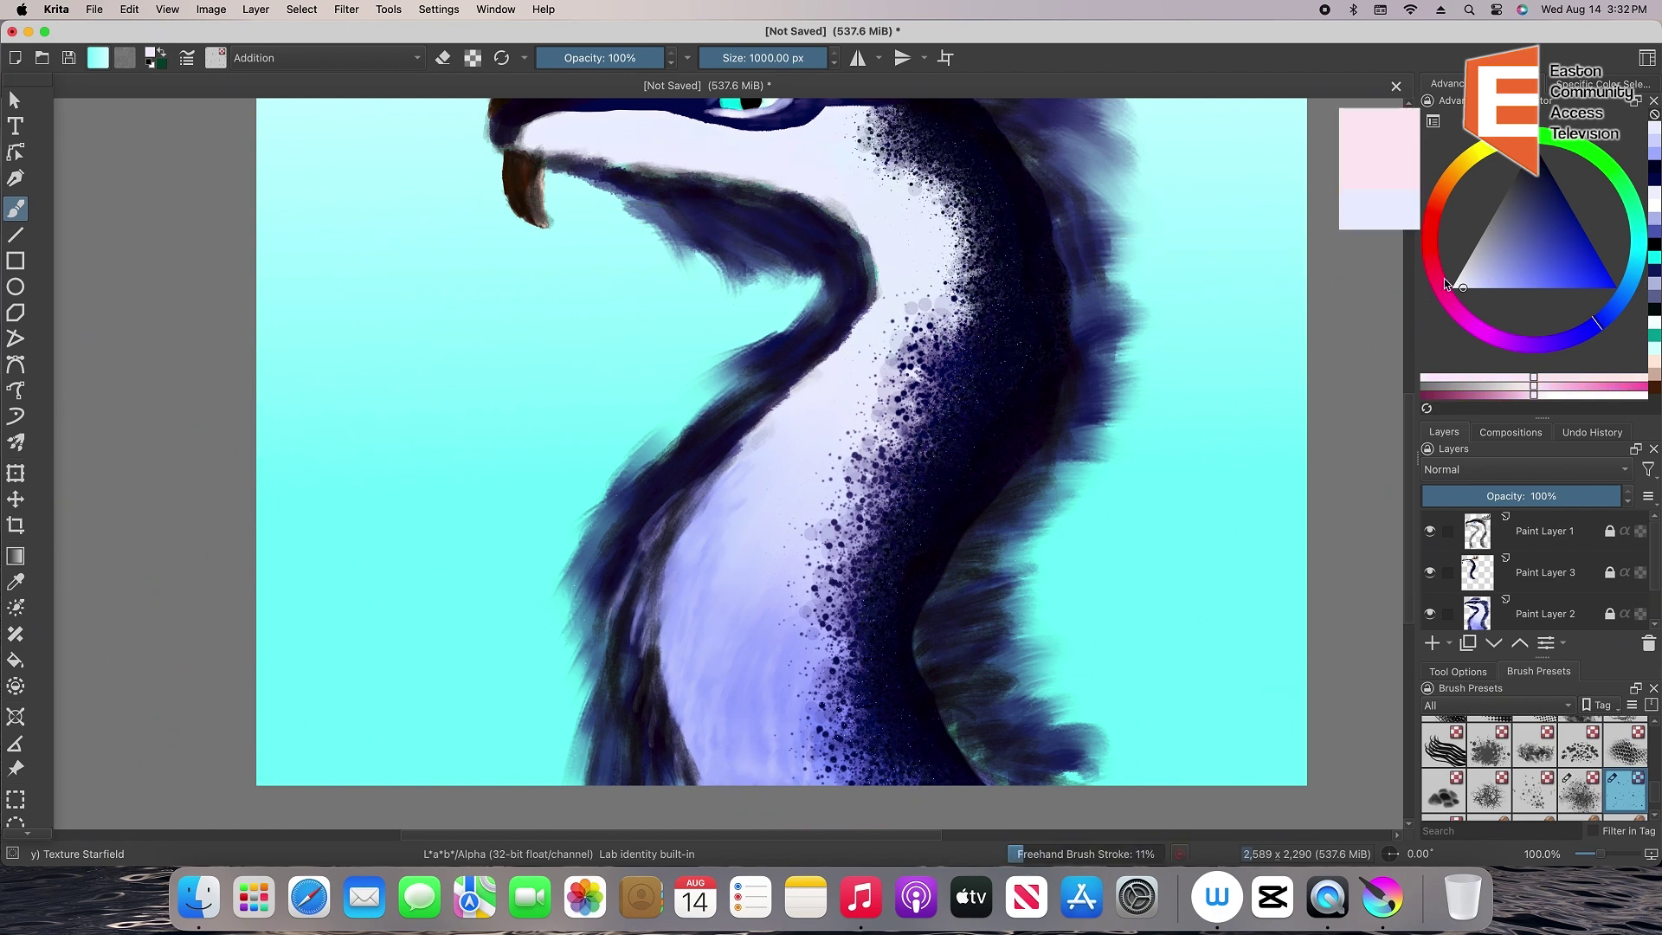
pyautogui.click(1451, 288)
pyautogui.click(1639, 238)
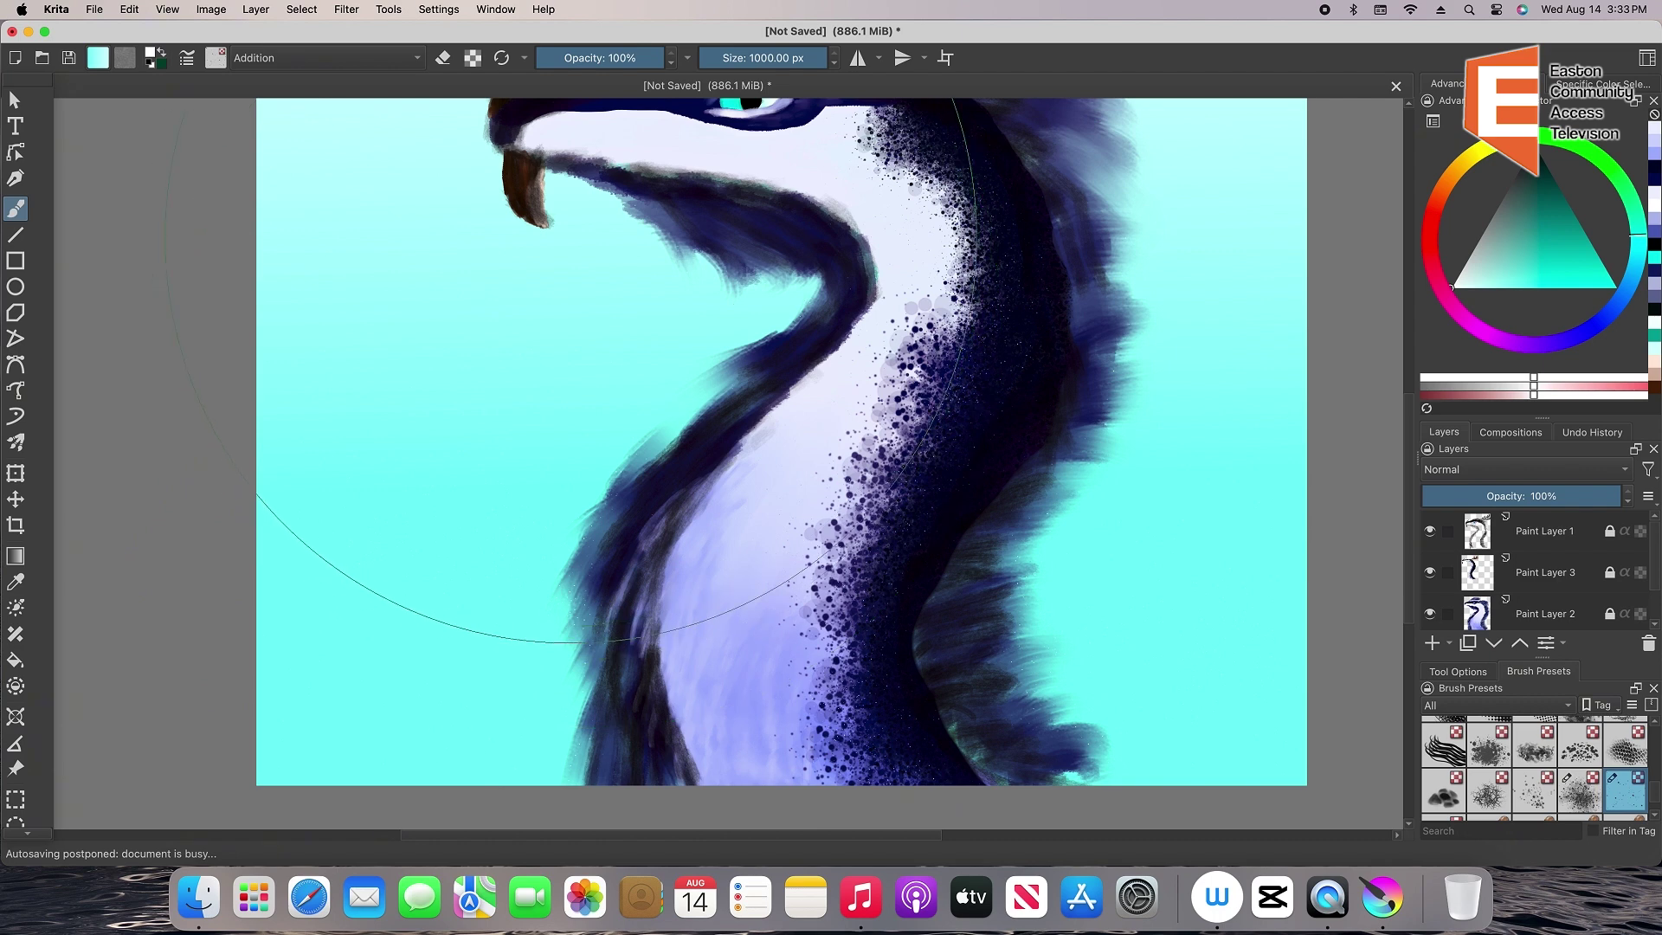
# Stamp a few small white sparkles on the turquoise background with Stamp Sparkles at 200 px
pyautogui.scroll(-5, 1532, 770)
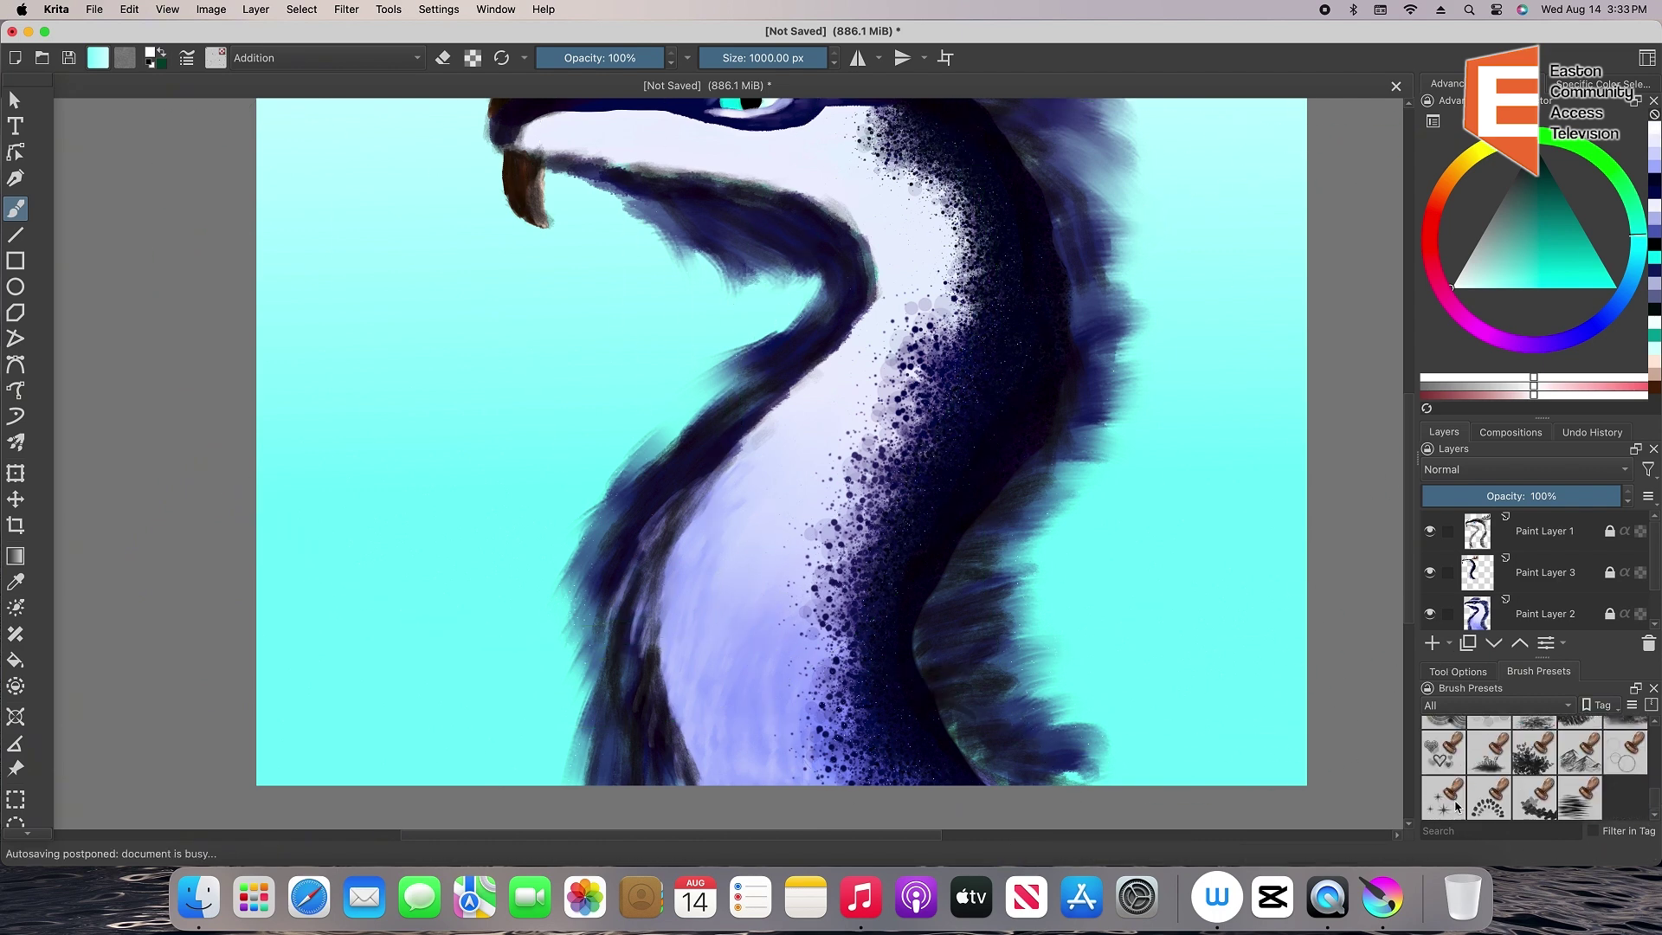
pyautogui.click(1443, 797)
pyautogui.moveTo(287, 596); pyautogui.dragTo(262, 599)
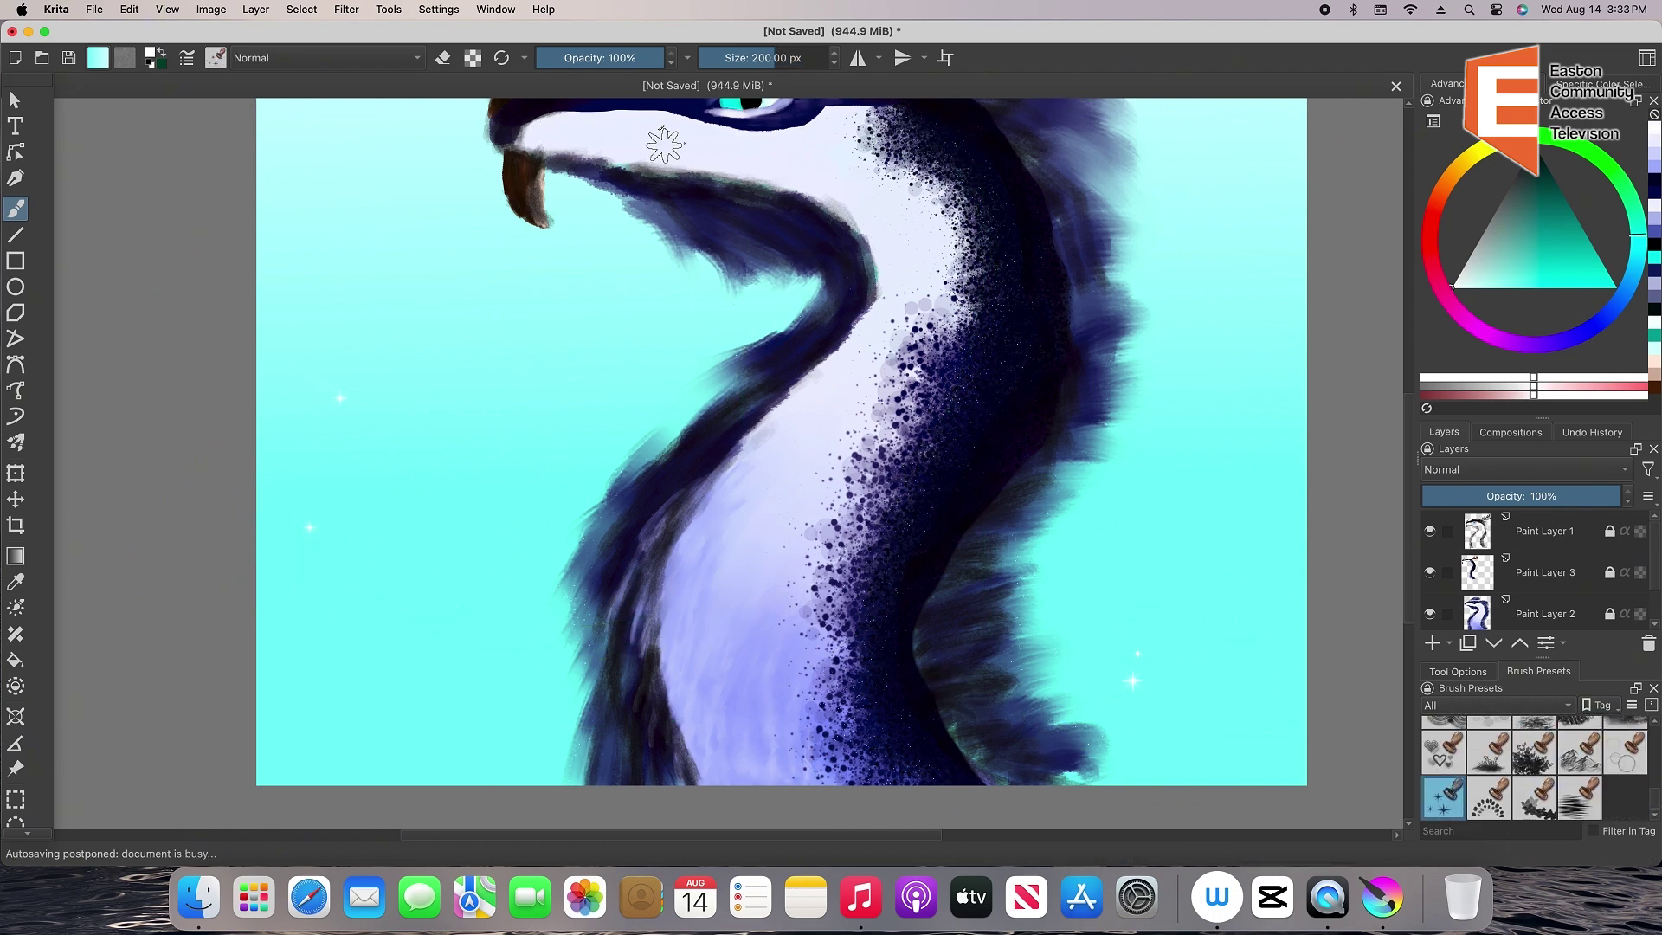
# Scatter larger white sparkles across the background around the creature with Stamp Sparkles at 492.69 px
pyautogui.click(800, 58)
pyautogui.click(417, 569)
pyautogui.click(281, 694)
pyautogui.click(446, 750)
pyautogui.click(1265, 659)
pyautogui.click(1232, 501)
pyautogui.click(1118, 582)
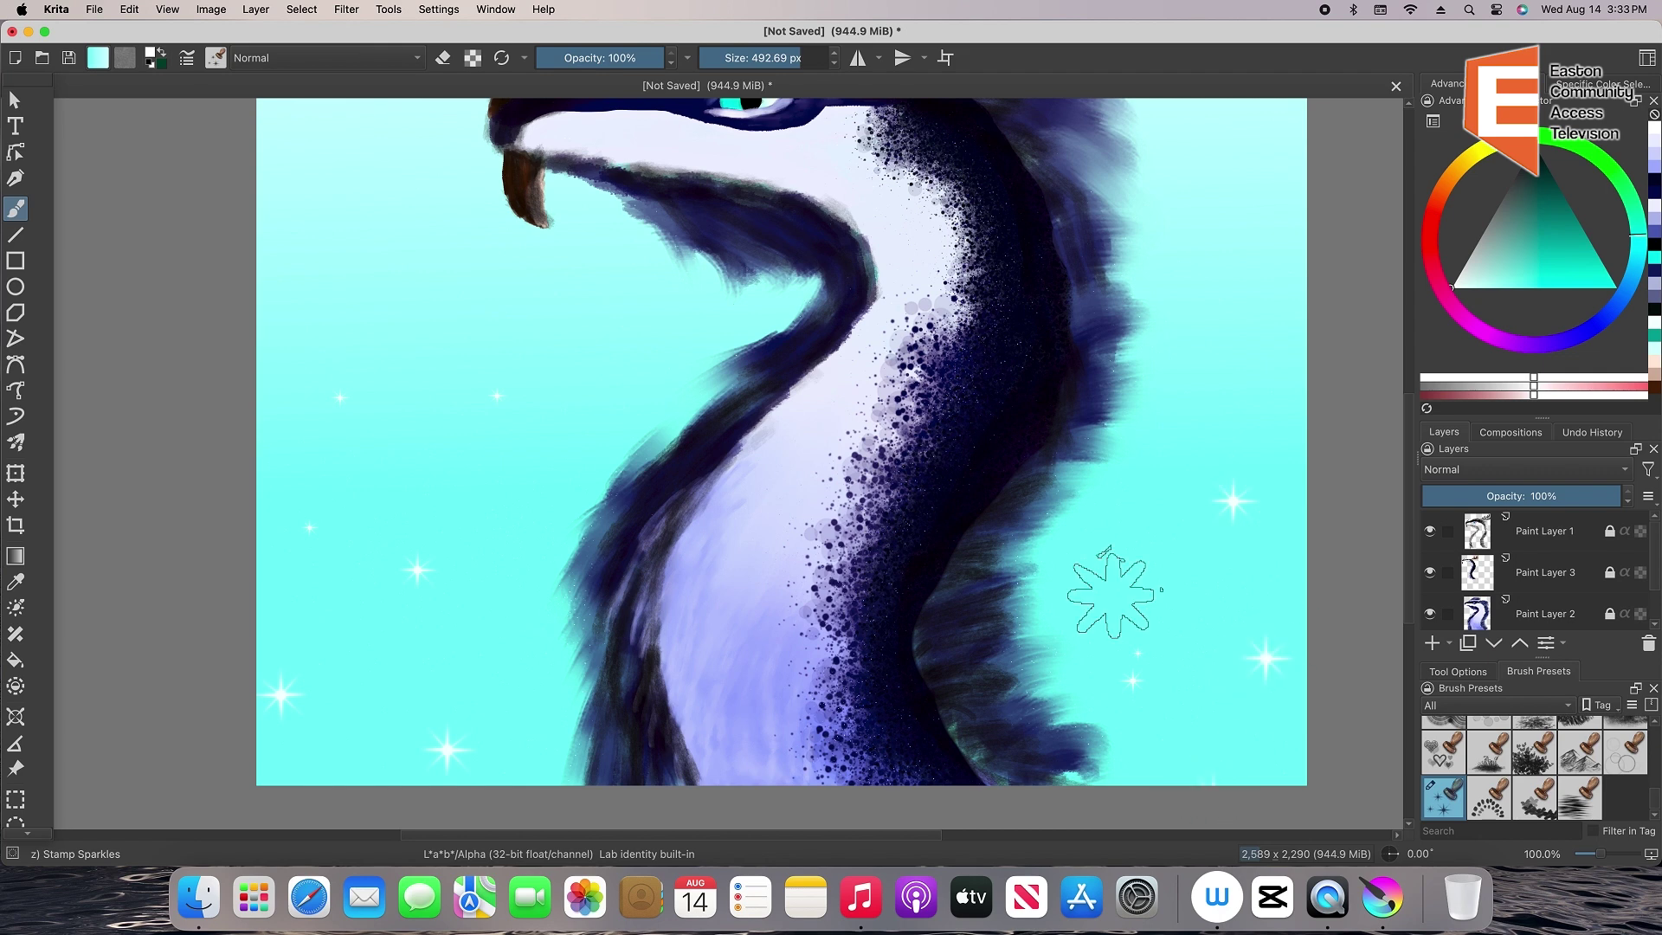
pyautogui.click(1143, 465)
pyautogui.click(1177, 334)
pyautogui.moveTo(1602, 857); pyautogui.dragTo(1595, 855)
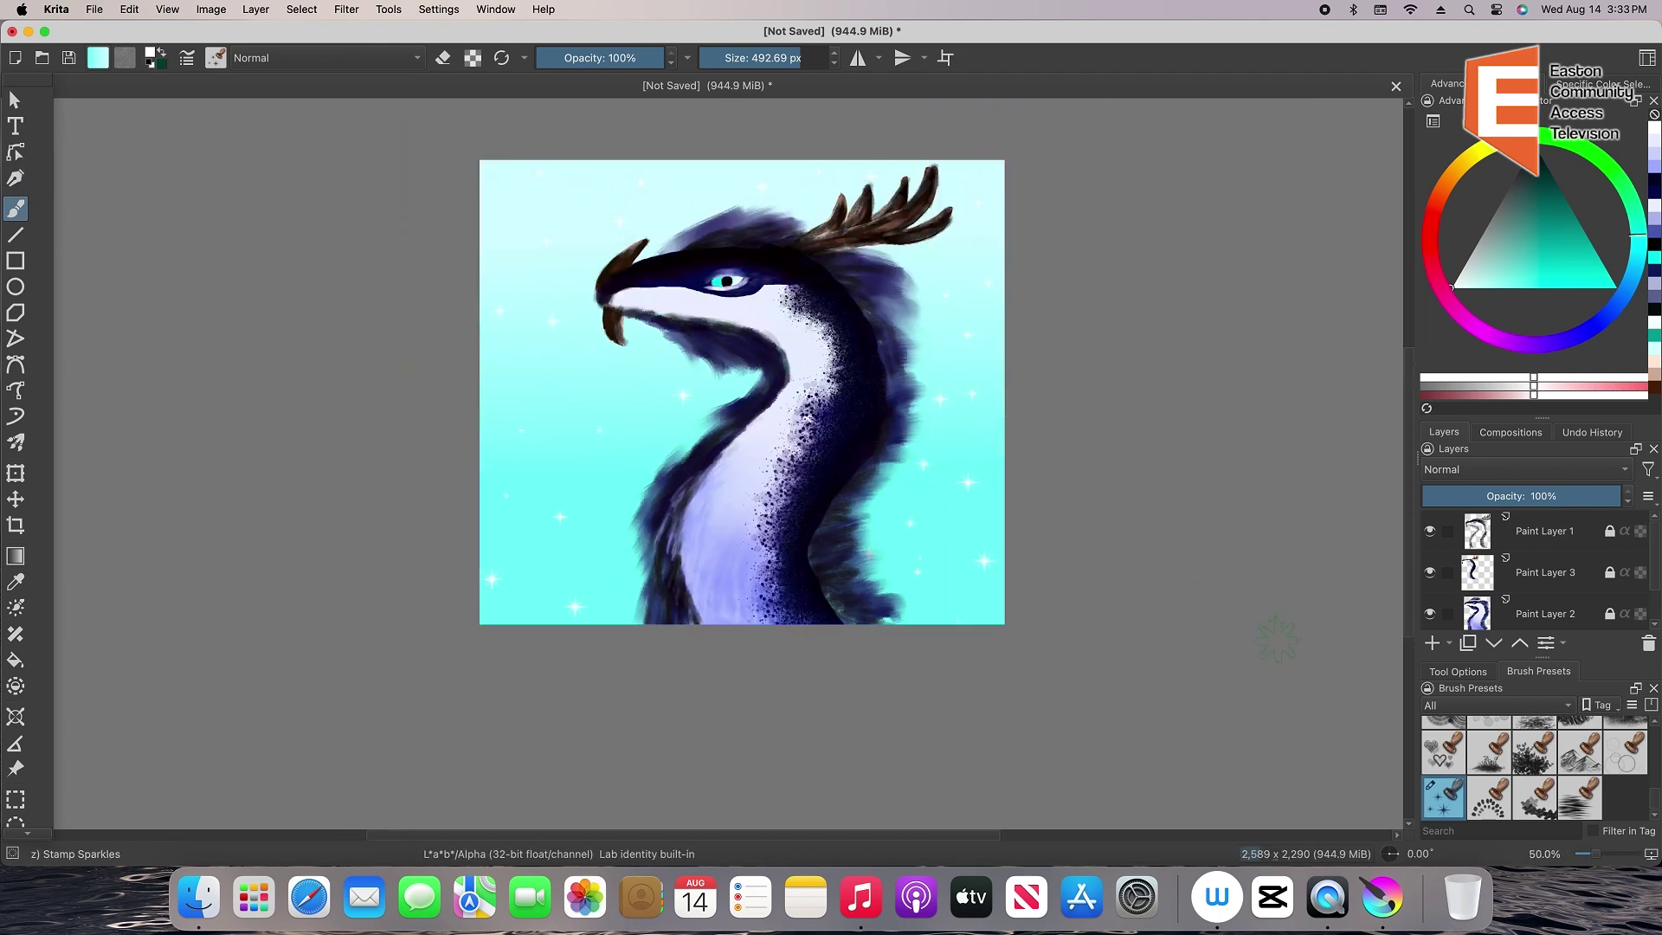
# Stamp sparkles on the neck and front fur on unlocked Paint Layer 2, undo a stray one, and switch to Paint Layer 3
pyautogui.click(1523, 616)
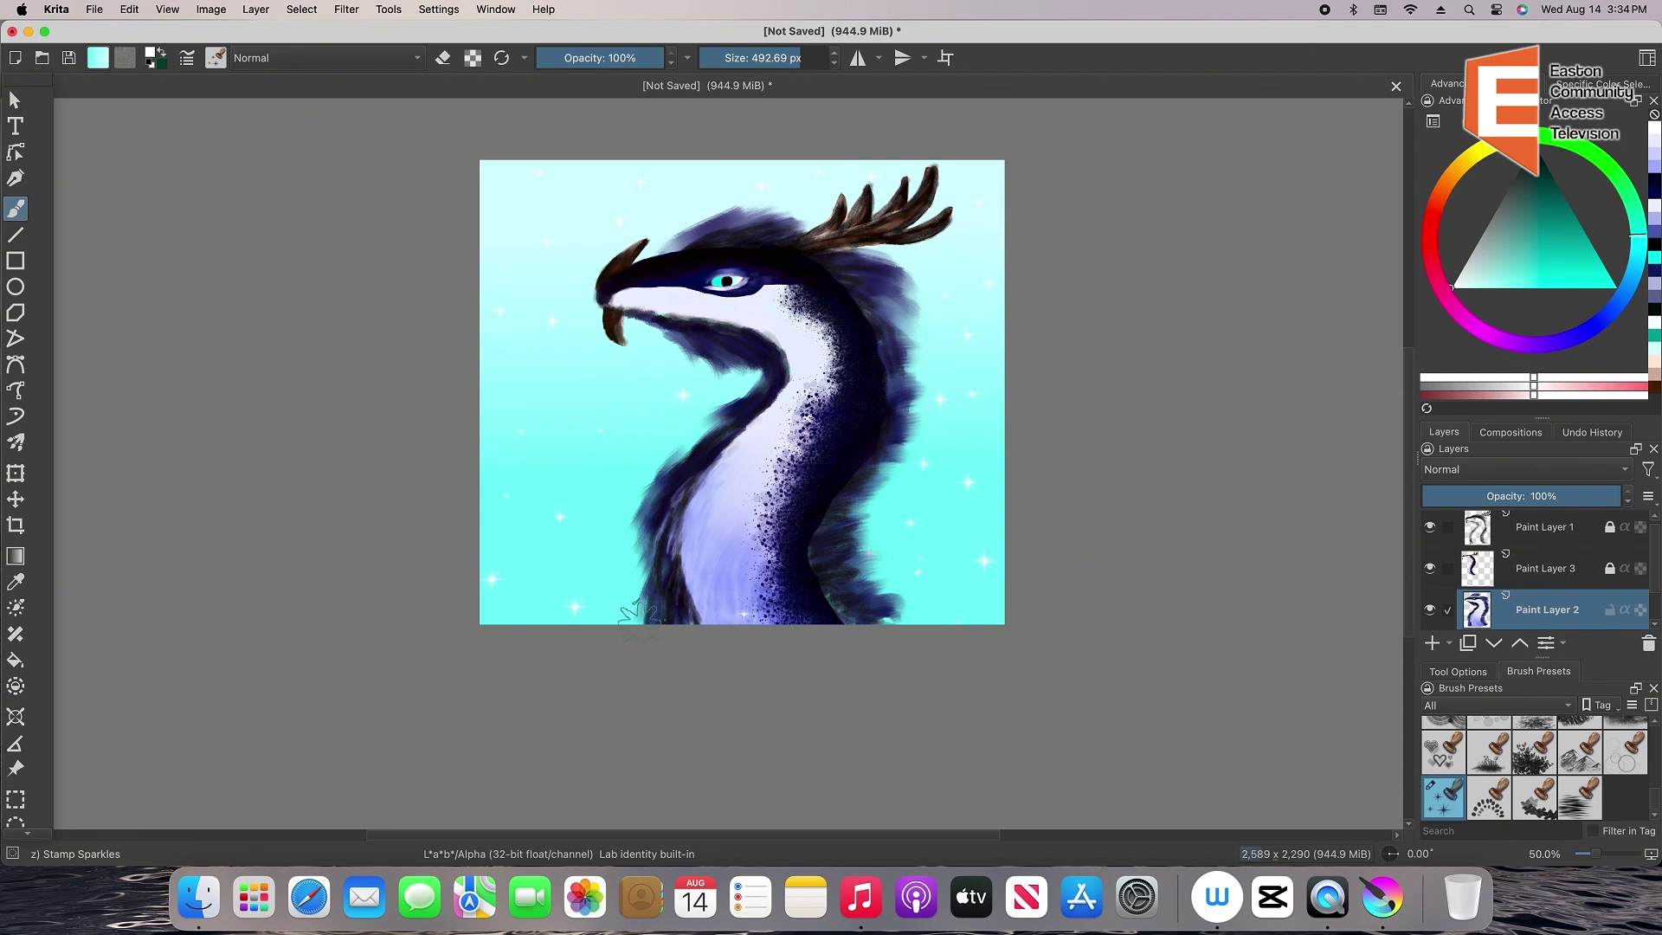
pyautogui.press('super+z')
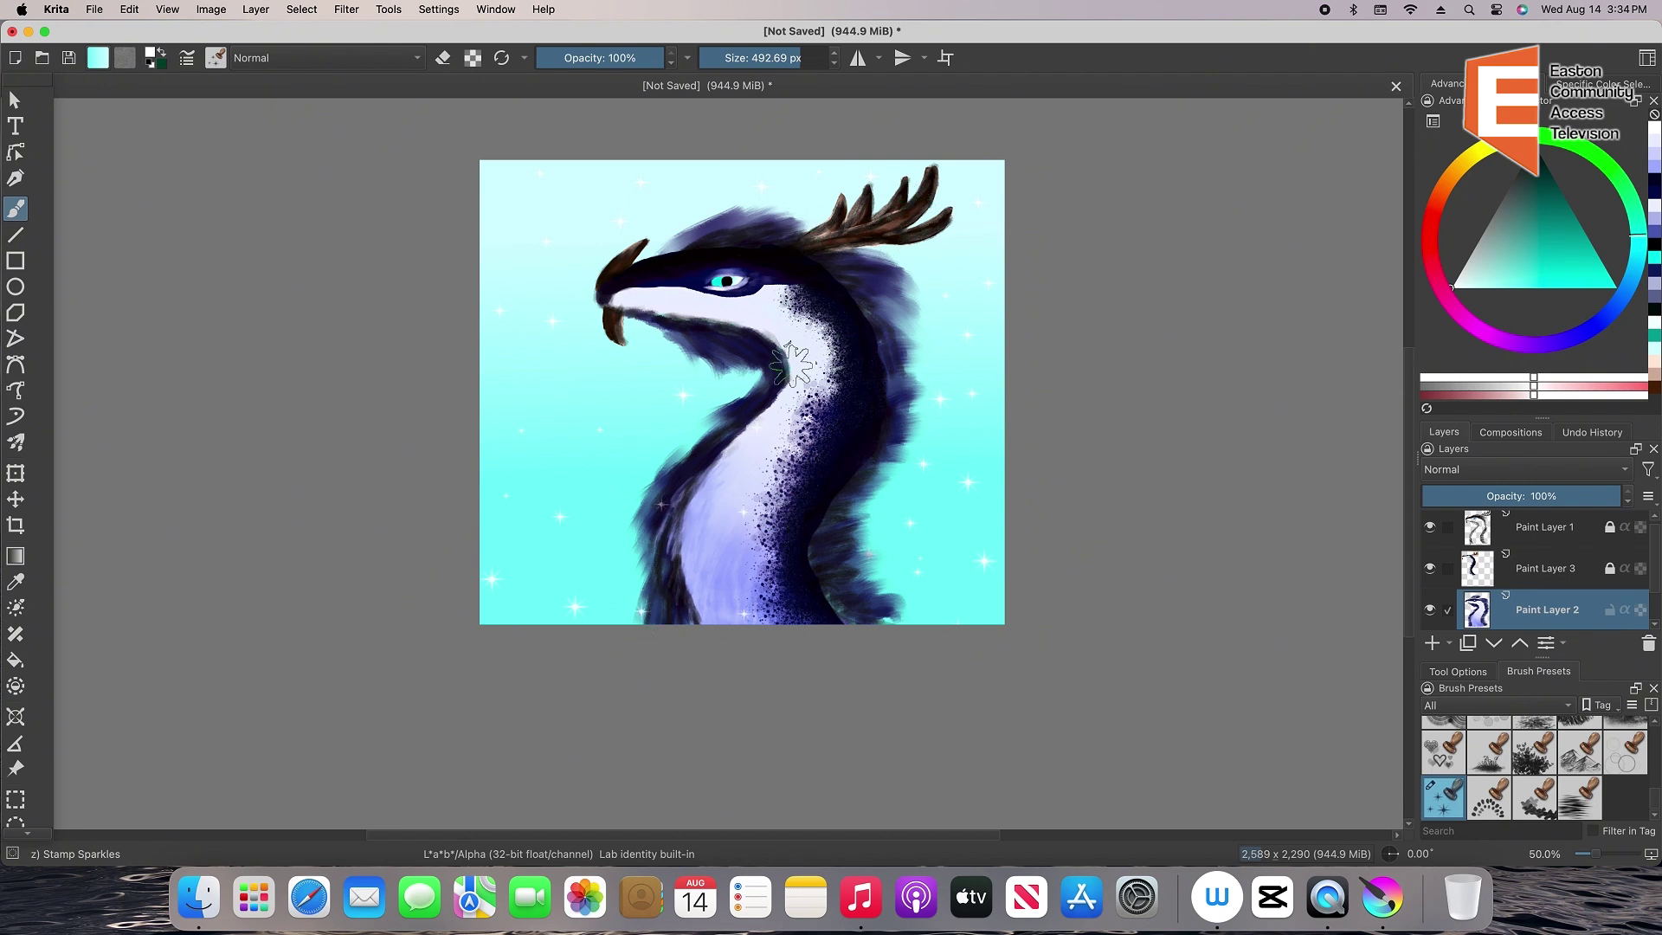
pyautogui.press('pageup')
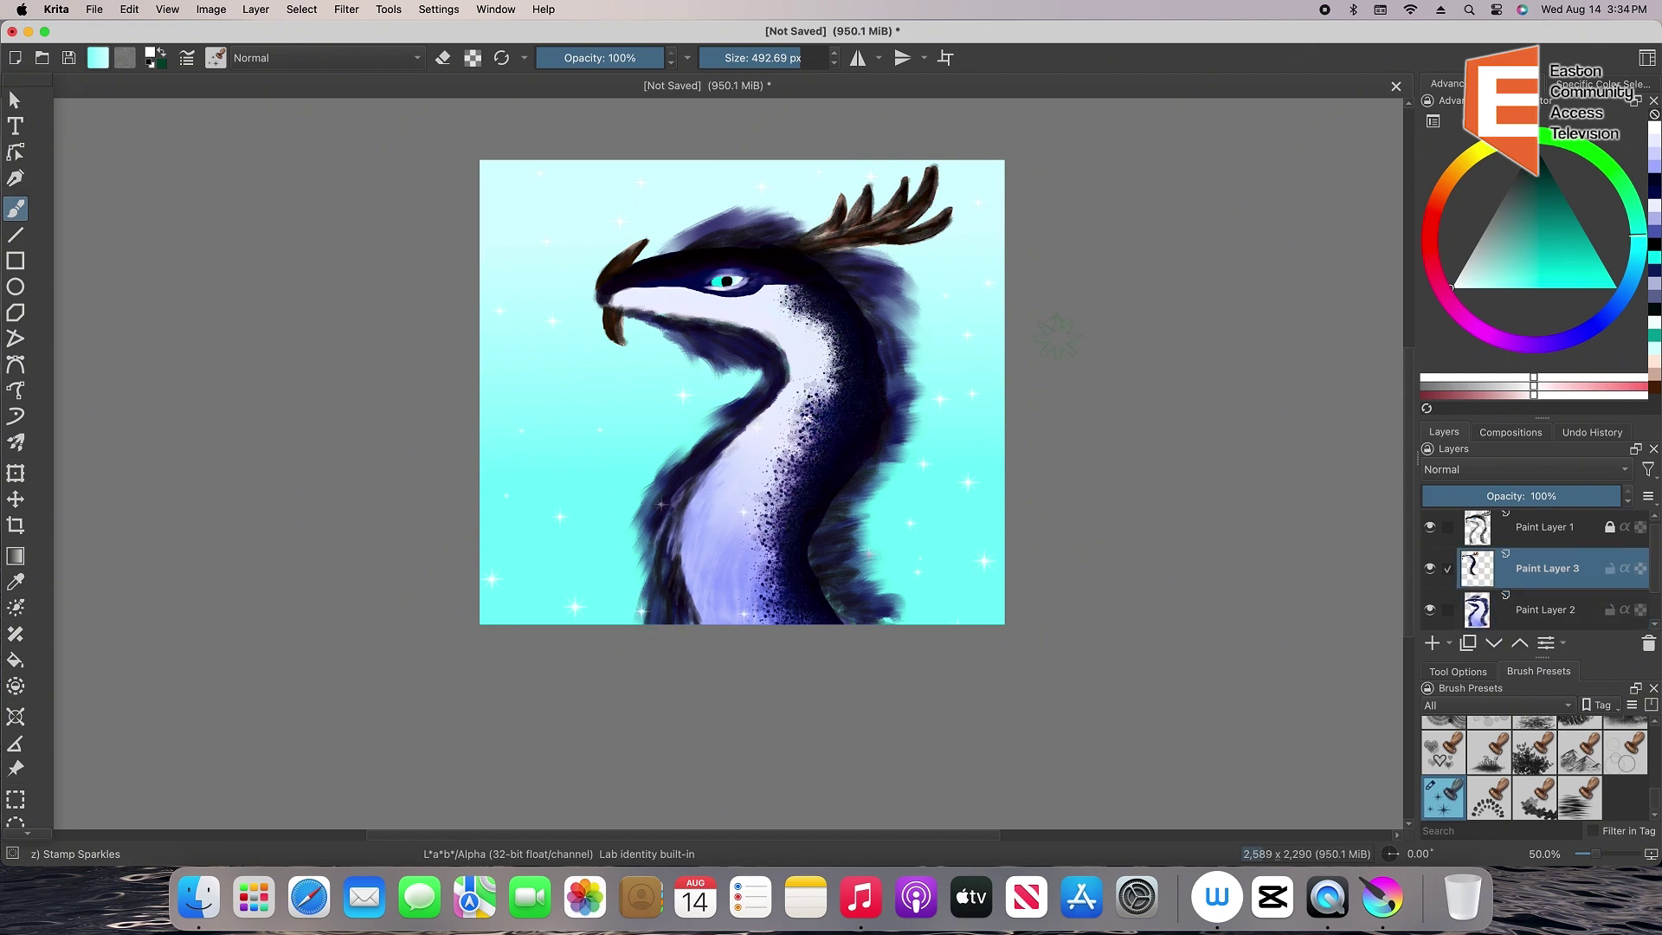
# Unlock Paint Layer 1 and stamp white sparkles on the antlers and the nose horn
pyautogui.click(1609, 531)
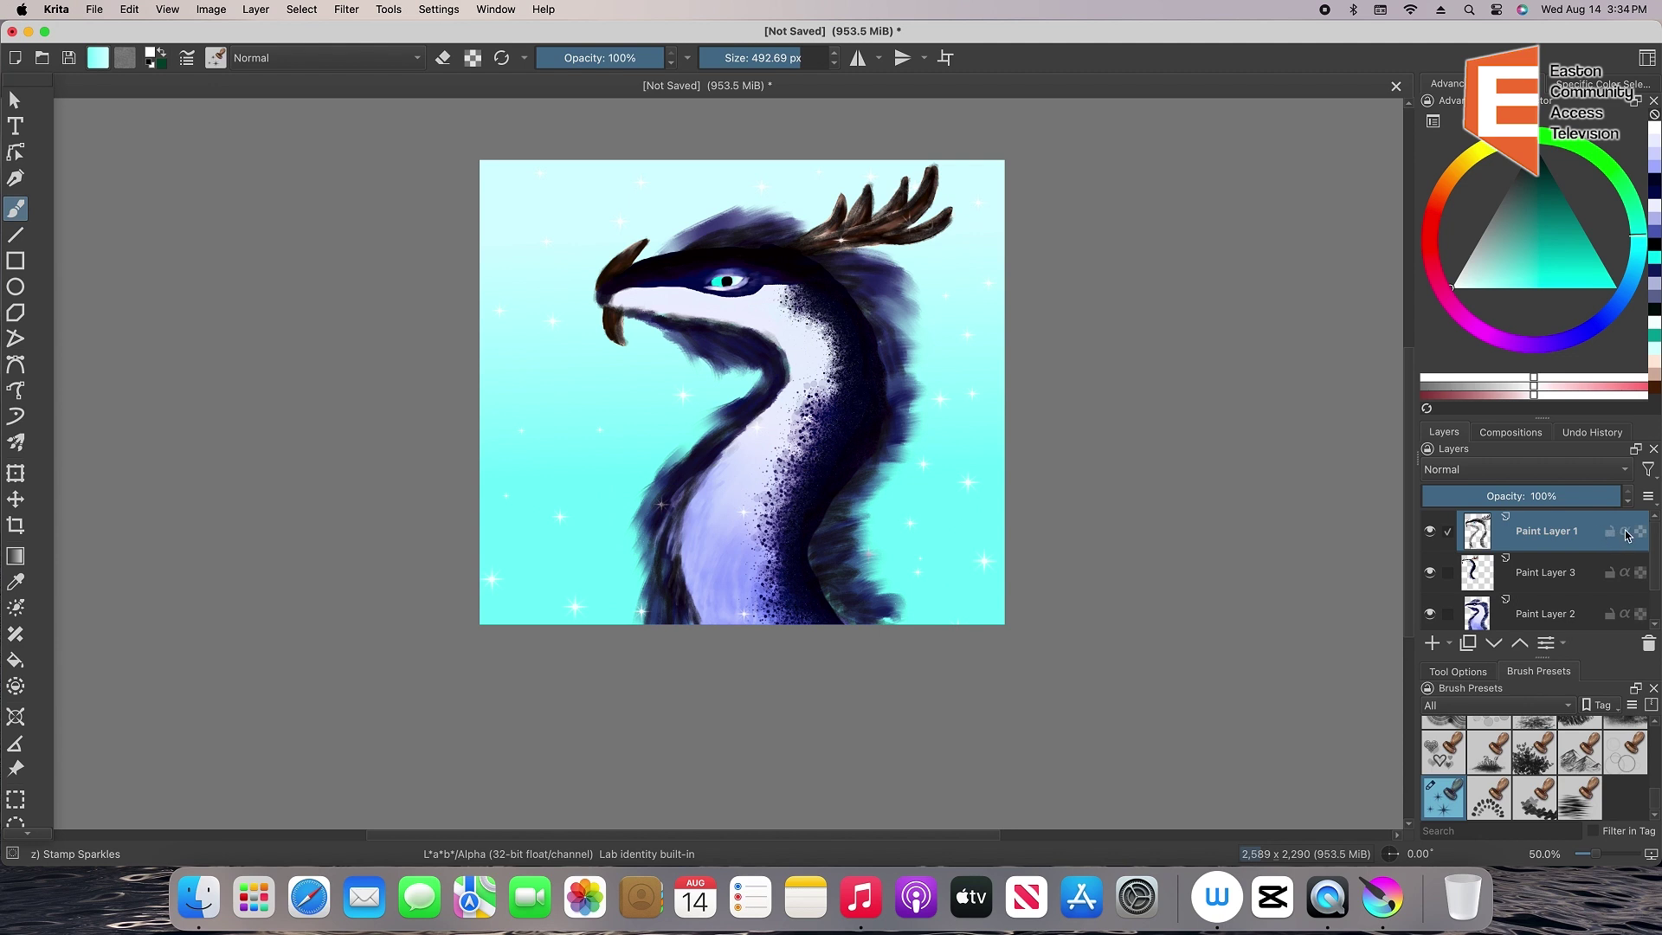
pyautogui.click(868, 239)
pyautogui.click(903, 205)
pyautogui.click(619, 259)
# Paint small stars on the Background layer with Texture Starfield at 258 px
pyautogui.scroll(-1, 1540, 571)
pyautogui.click(1577, 617)
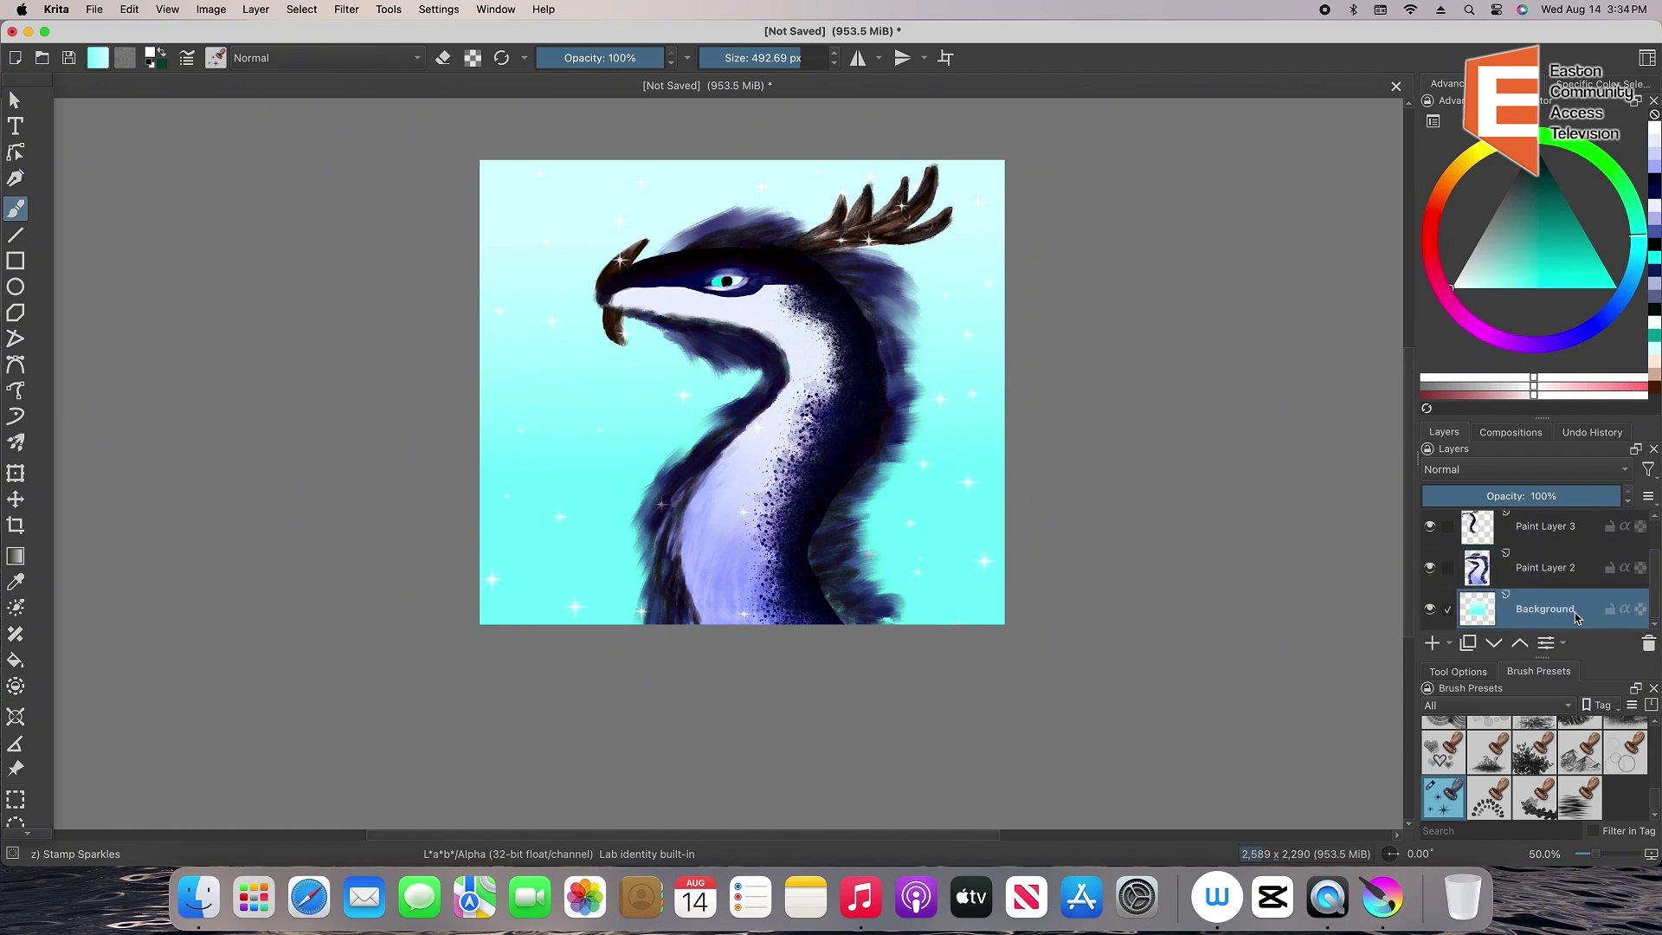
pyautogui.scroll(2, 1628, 779)
pyautogui.click(1624, 790)
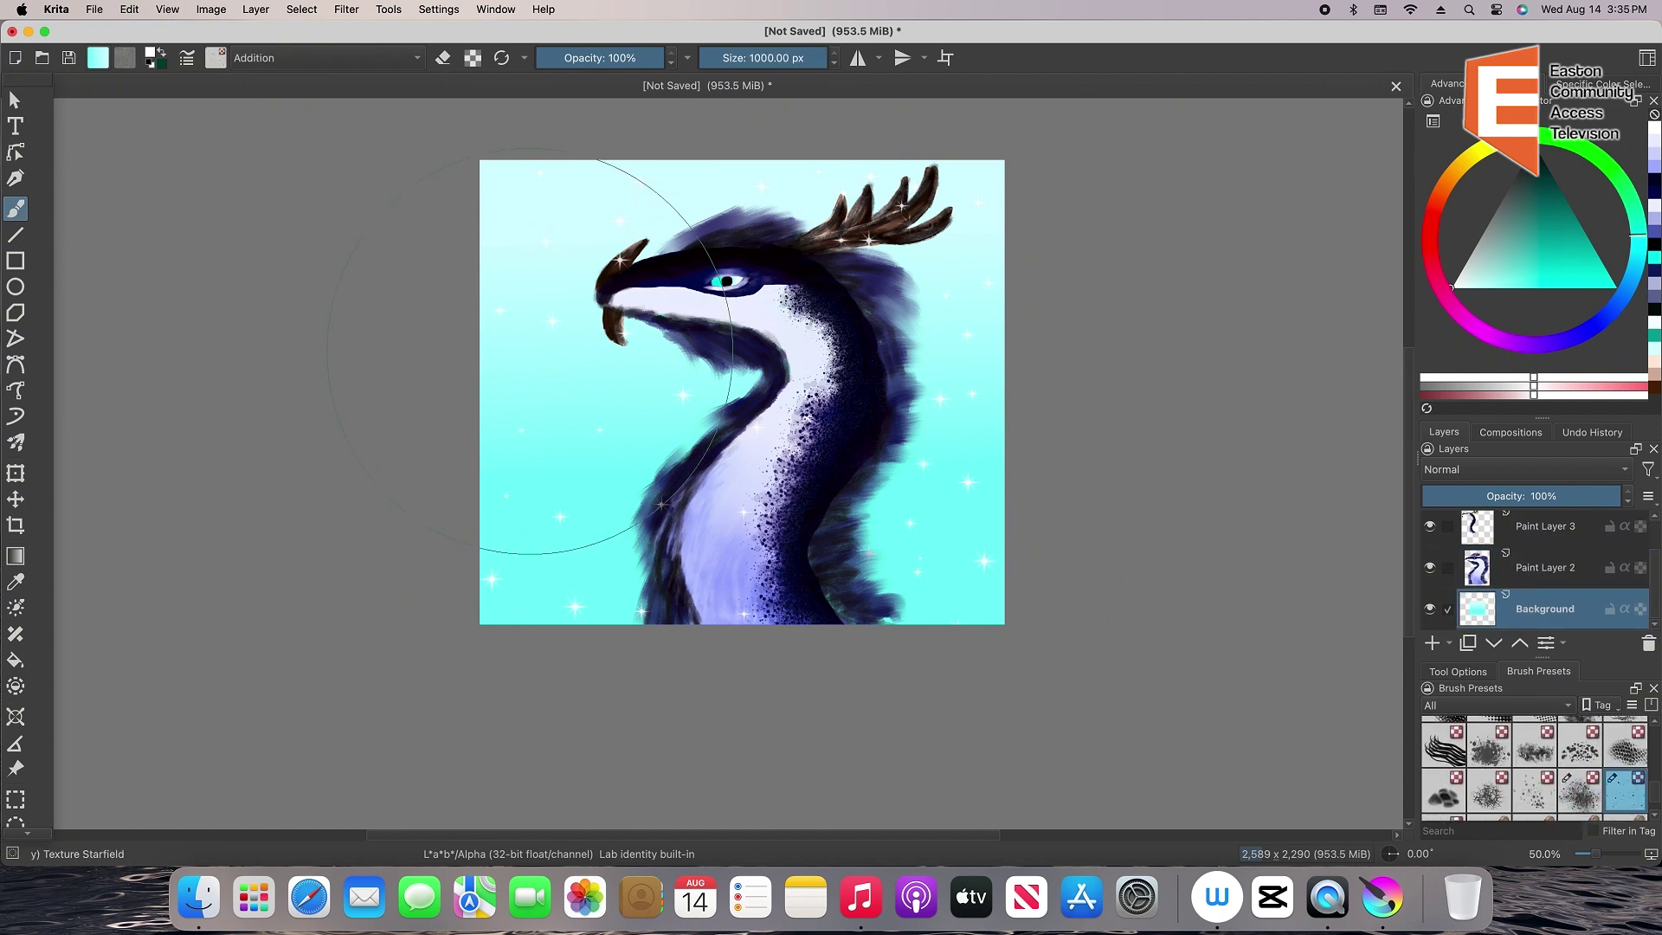
pyautogui.click(788, 49)
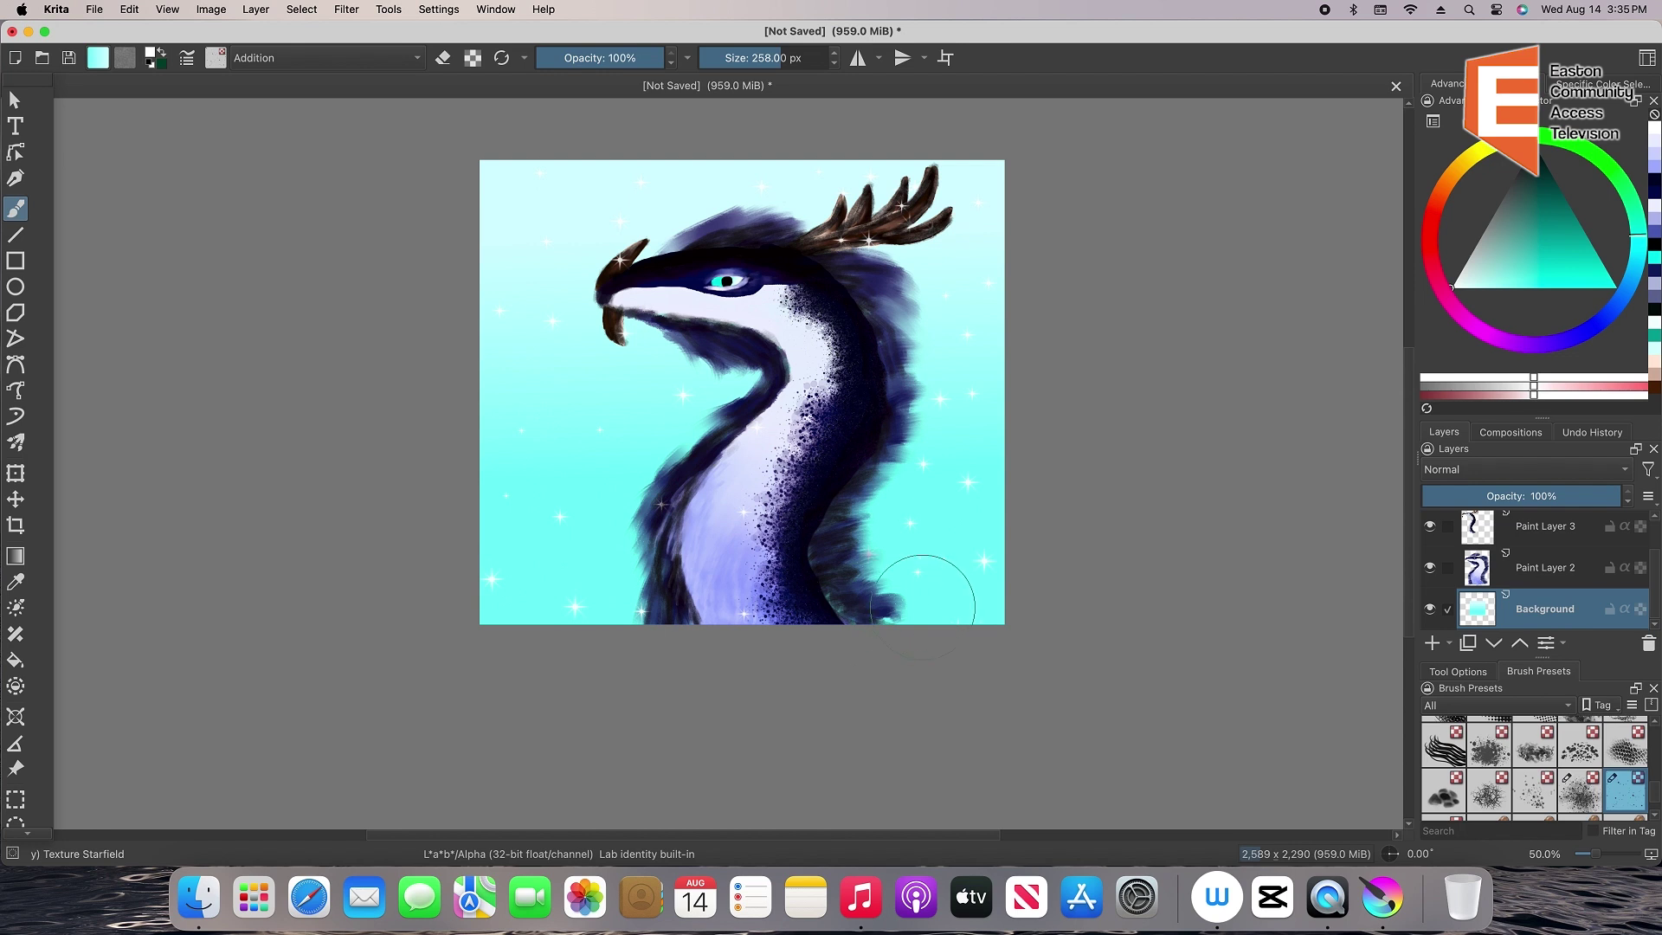
# Brush stars across Paint Layer 2 with Texture Starfield at 492 px
pyautogui.click(1536, 573)
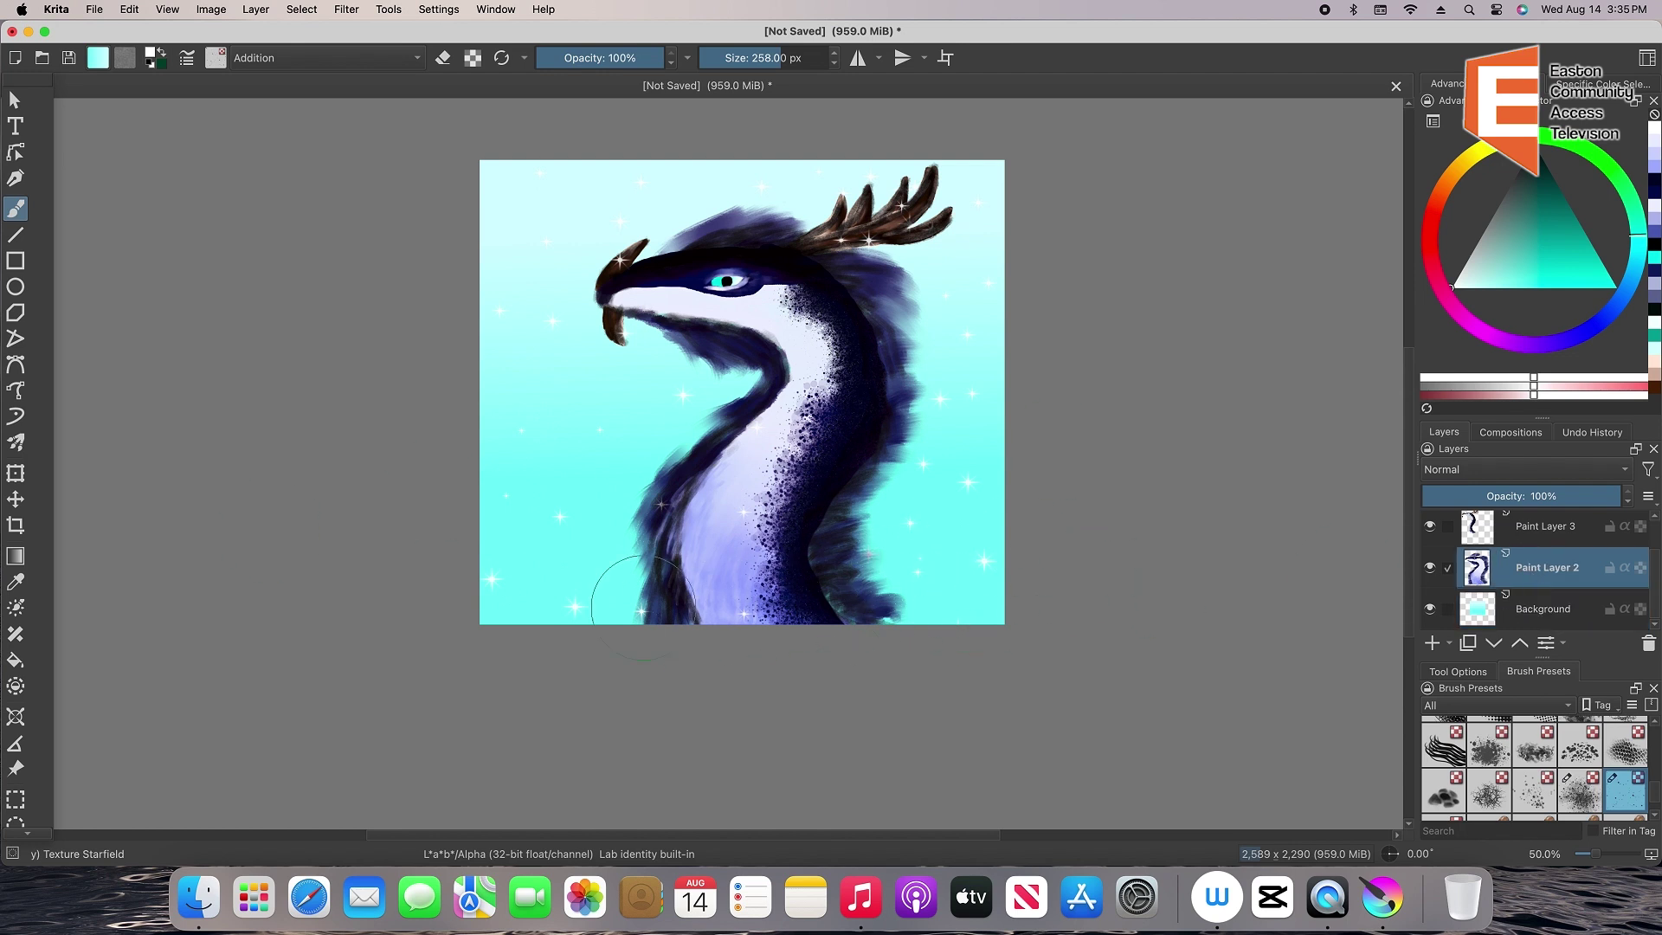
pyautogui.click(800, 58)
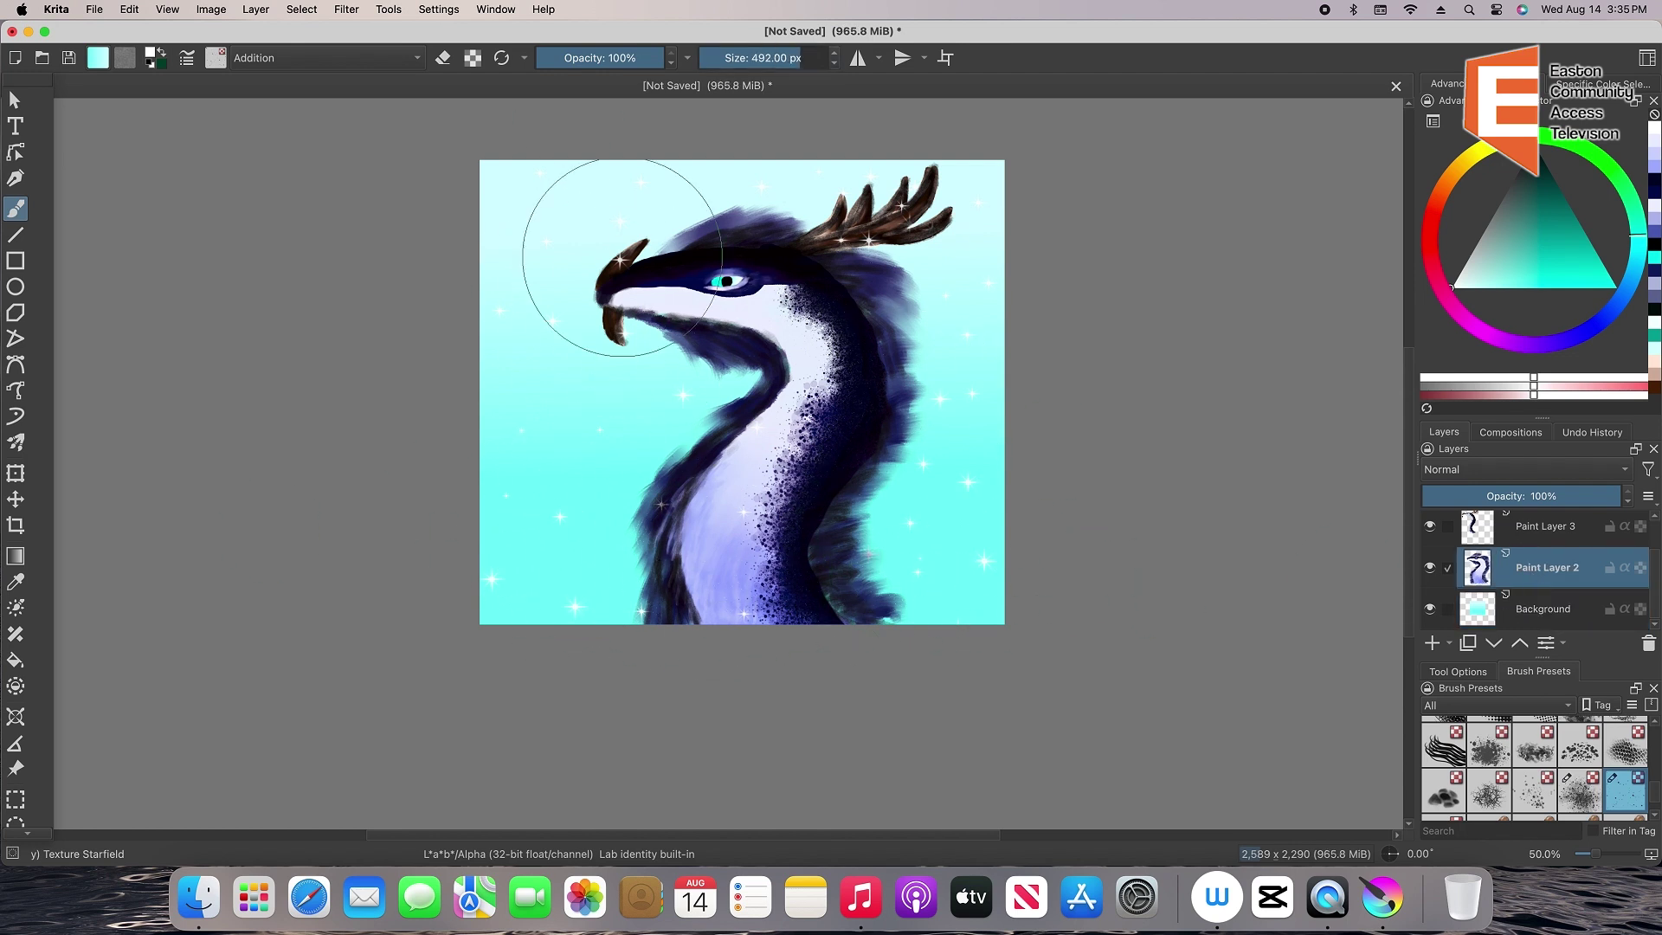
pyautogui.moveTo(517, 426)
pyautogui.mouseDown()
pyautogui.moveTo(673, 319)
pyautogui.moveTo(829, 442)
pyautogui.moveTo(869, 561)
pyautogui.moveTo(611, 547)
pyautogui.moveTo(733, 473)
pyautogui.moveTo(913, 519)
pyautogui.mouseUp()
pyautogui.scroll(-1, 1656, 790)
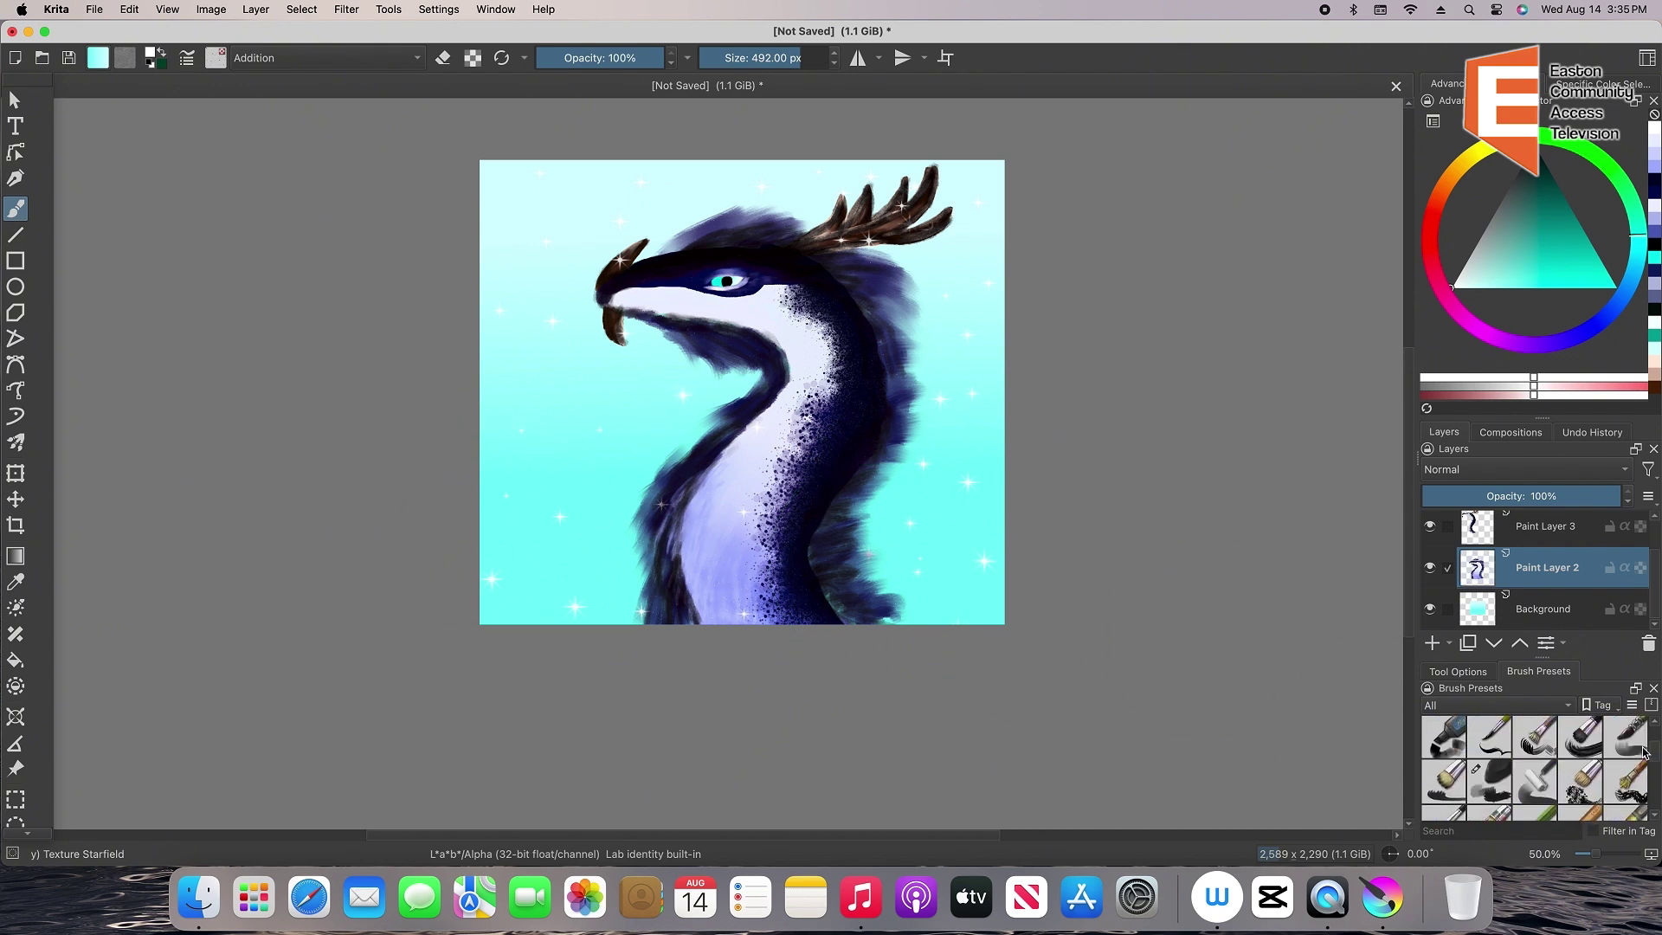
pyautogui.click(1535, 758)
pyautogui.click(779, 57)
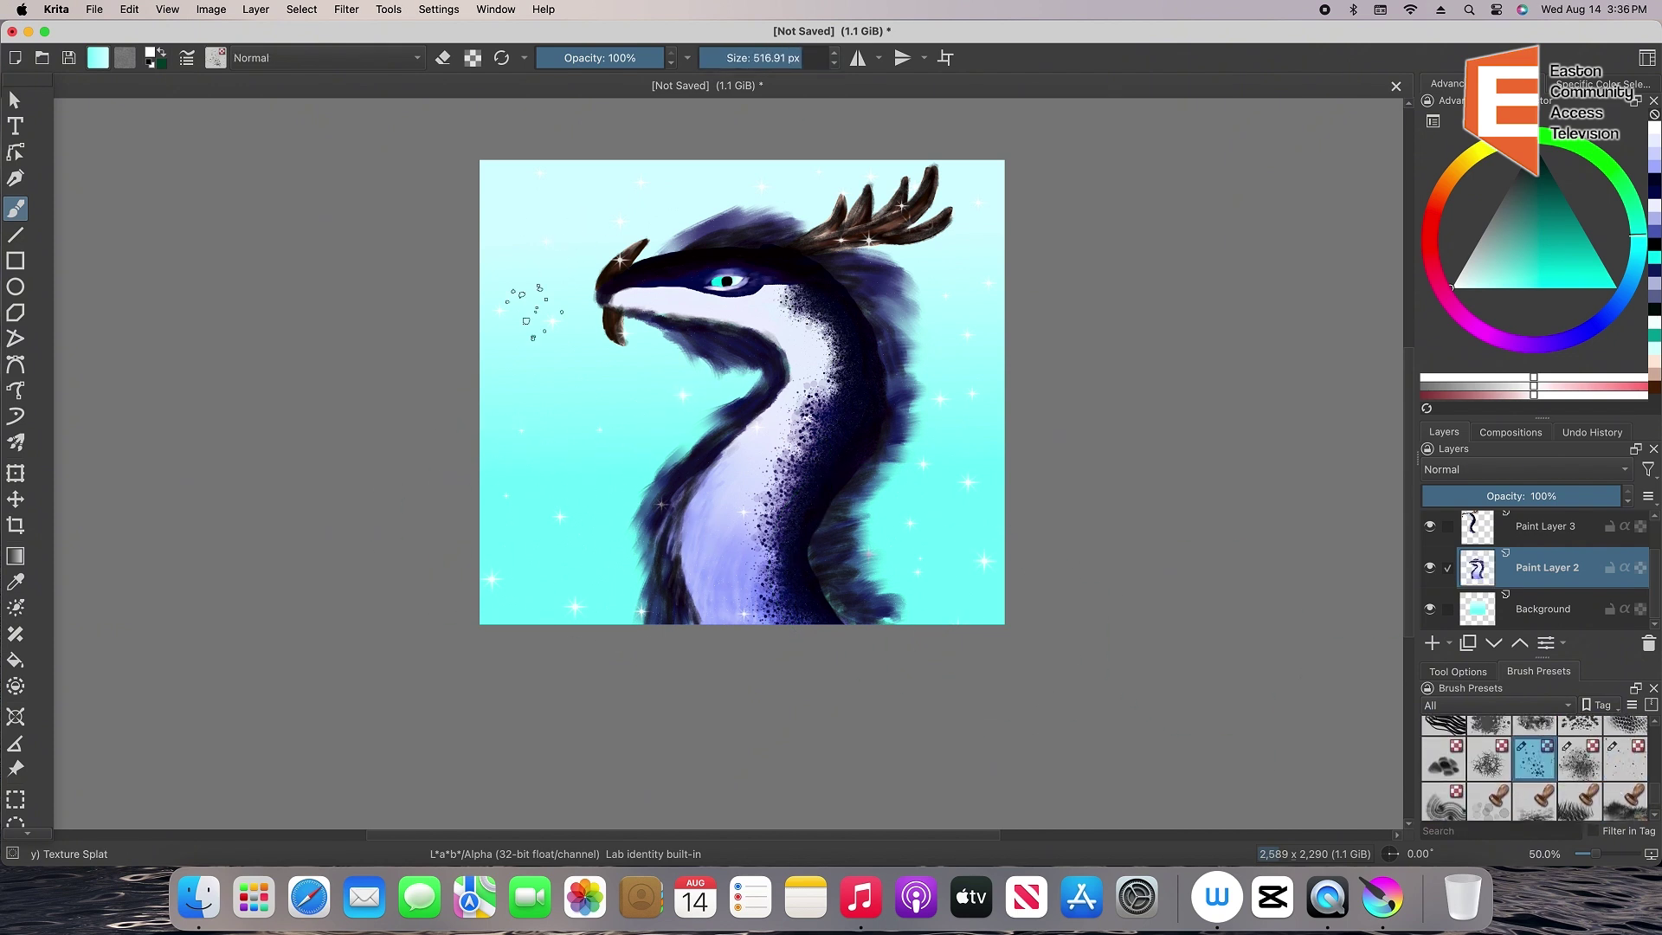
pyautogui.press('pagedown')
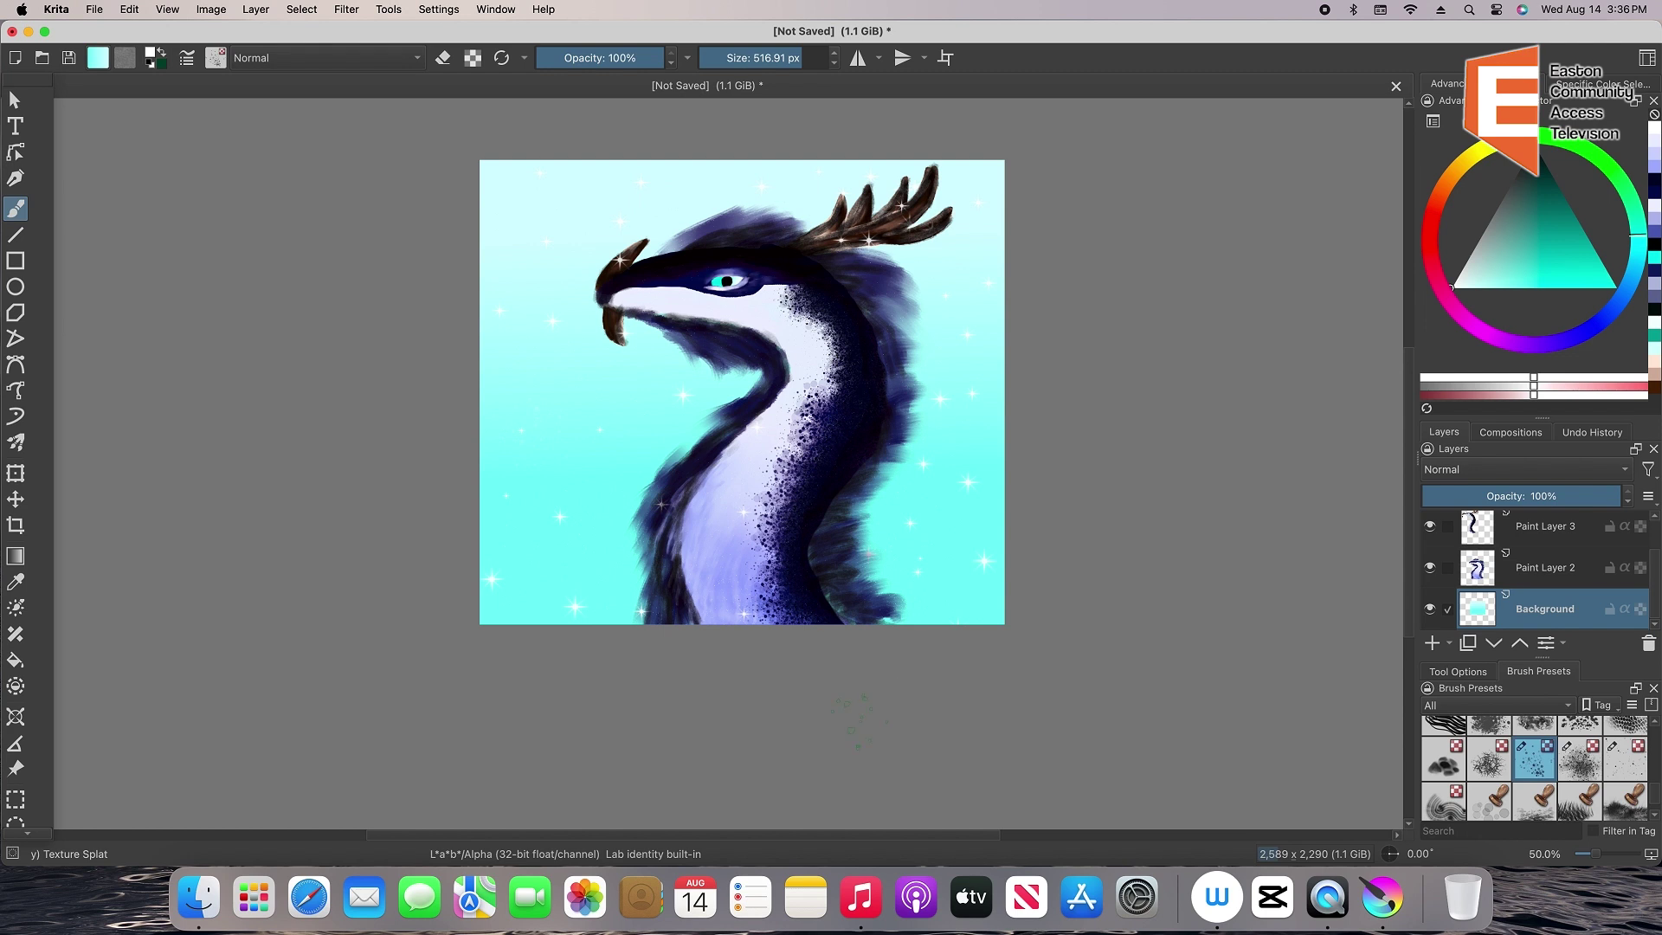
pyautogui.click(1641, 777)
# Undo the latest antler and nose-horn sparkles, and stamp one sparkle on the upper antler tip with Stamp Sparkles on Paint Layer 1
pyautogui.press('super+z')
pyautogui.press('super+z')
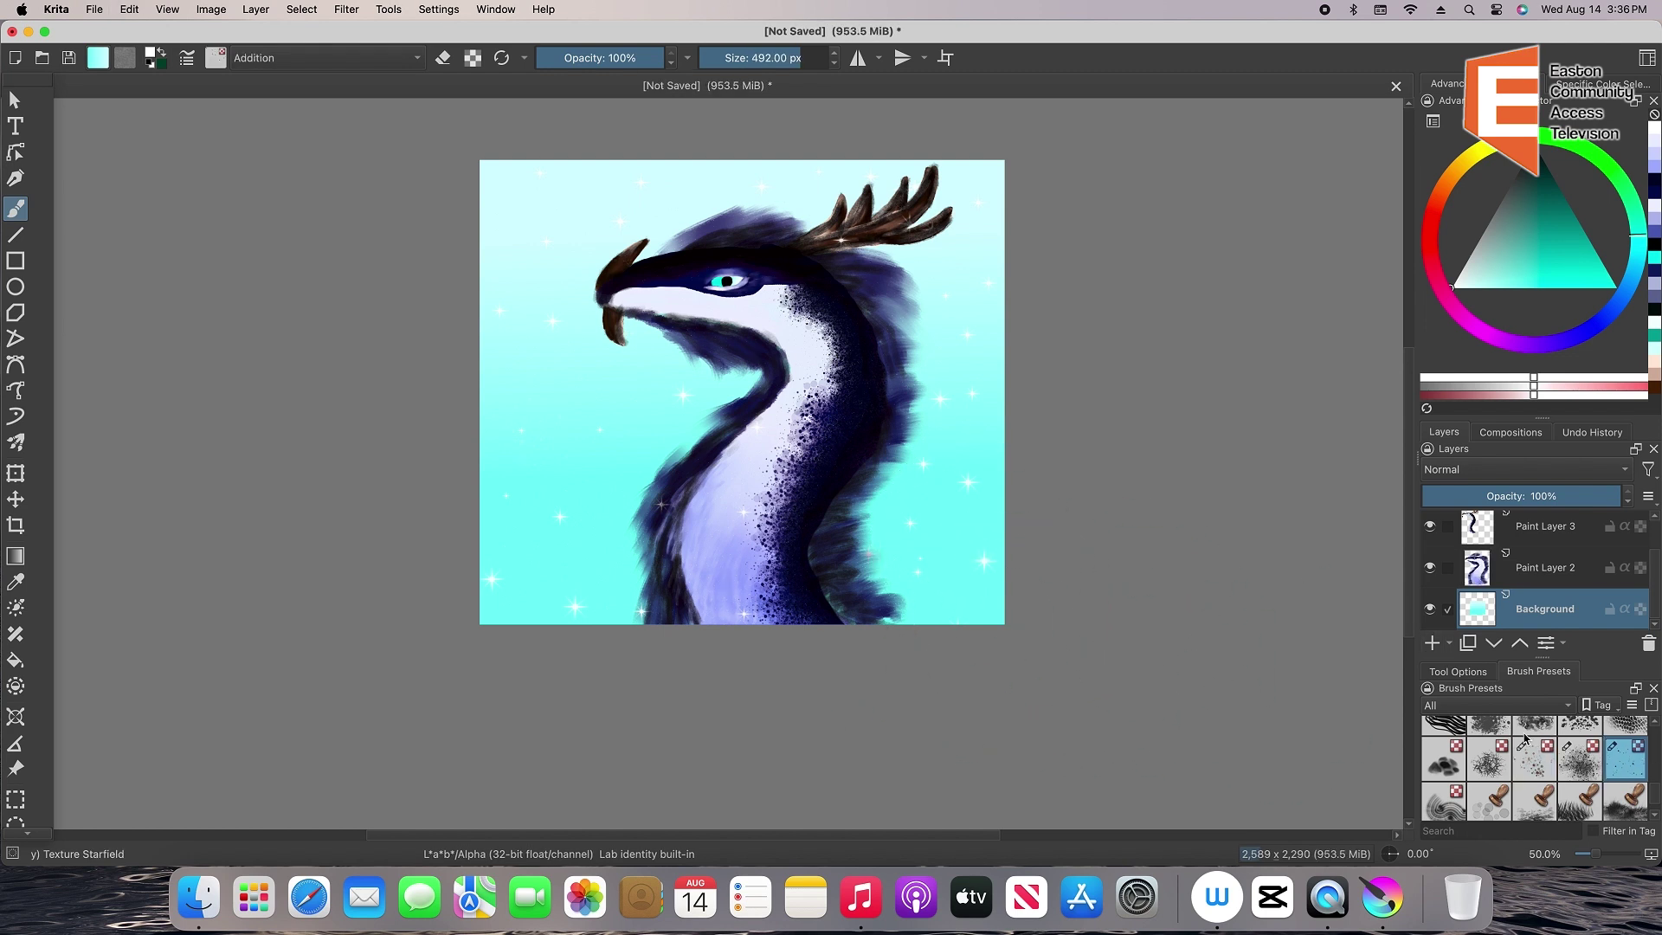
pyautogui.scroll(-3, 1532, 762)
pyautogui.click(1443, 797)
pyautogui.click(1546, 567)
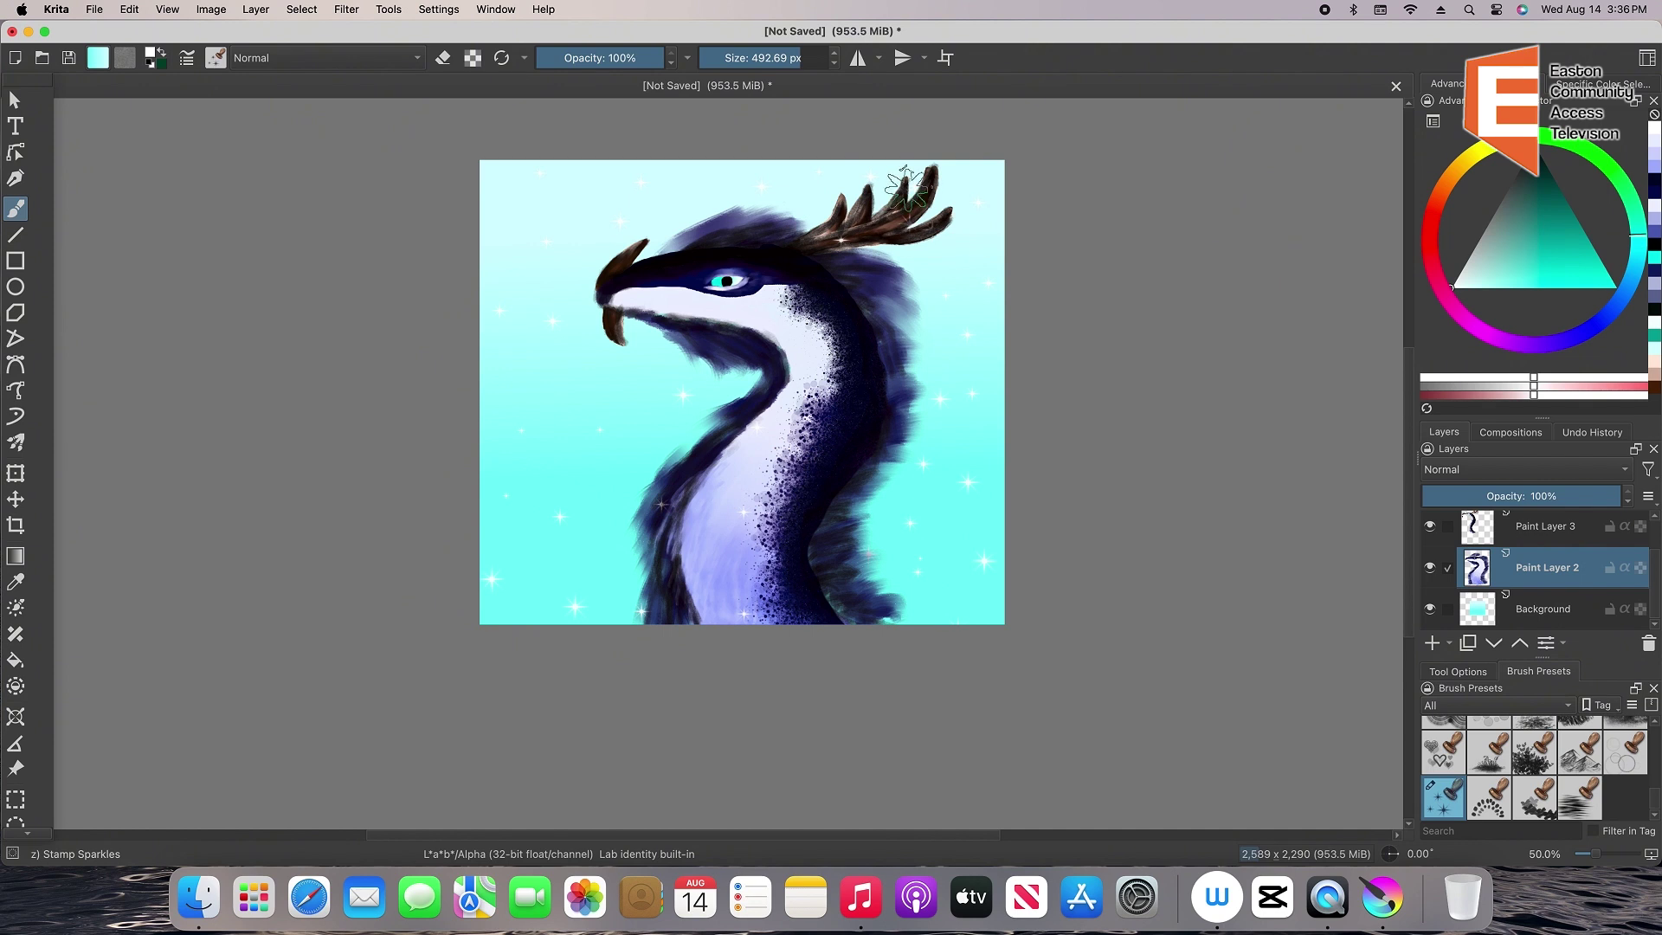
pyautogui.click(1545, 527)
pyautogui.click(867, 232)
pyautogui.scroll(2, 1591, 537)
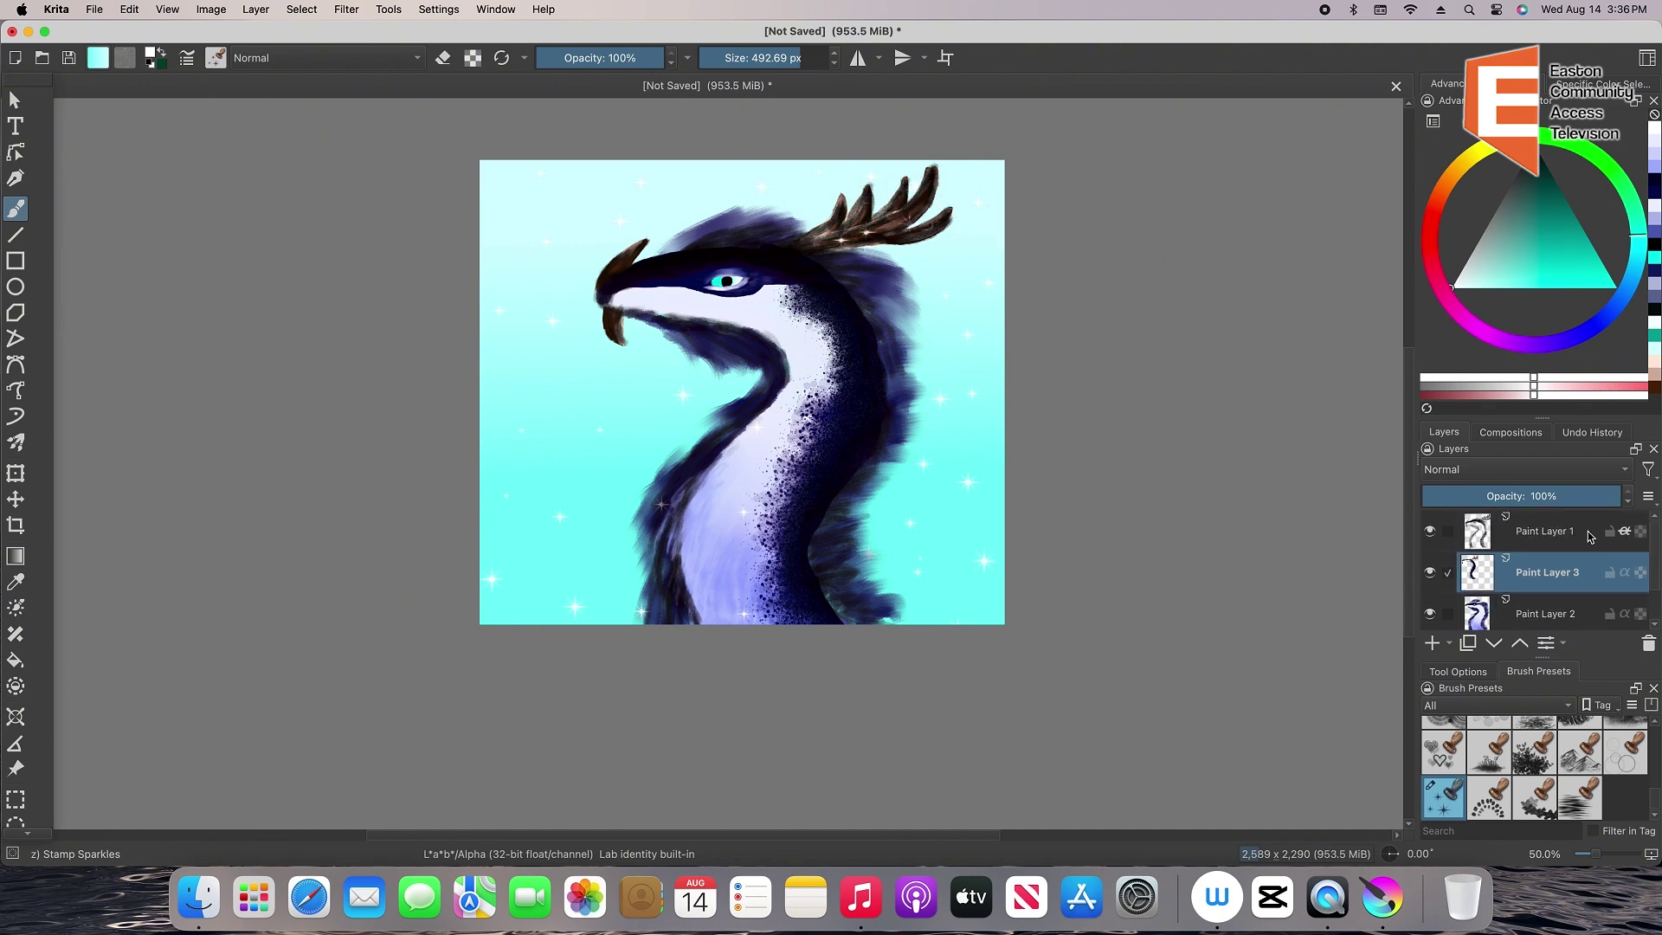
pyautogui.click(1584, 531)
pyautogui.press('super+z')
pyautogui.click(932, 173)
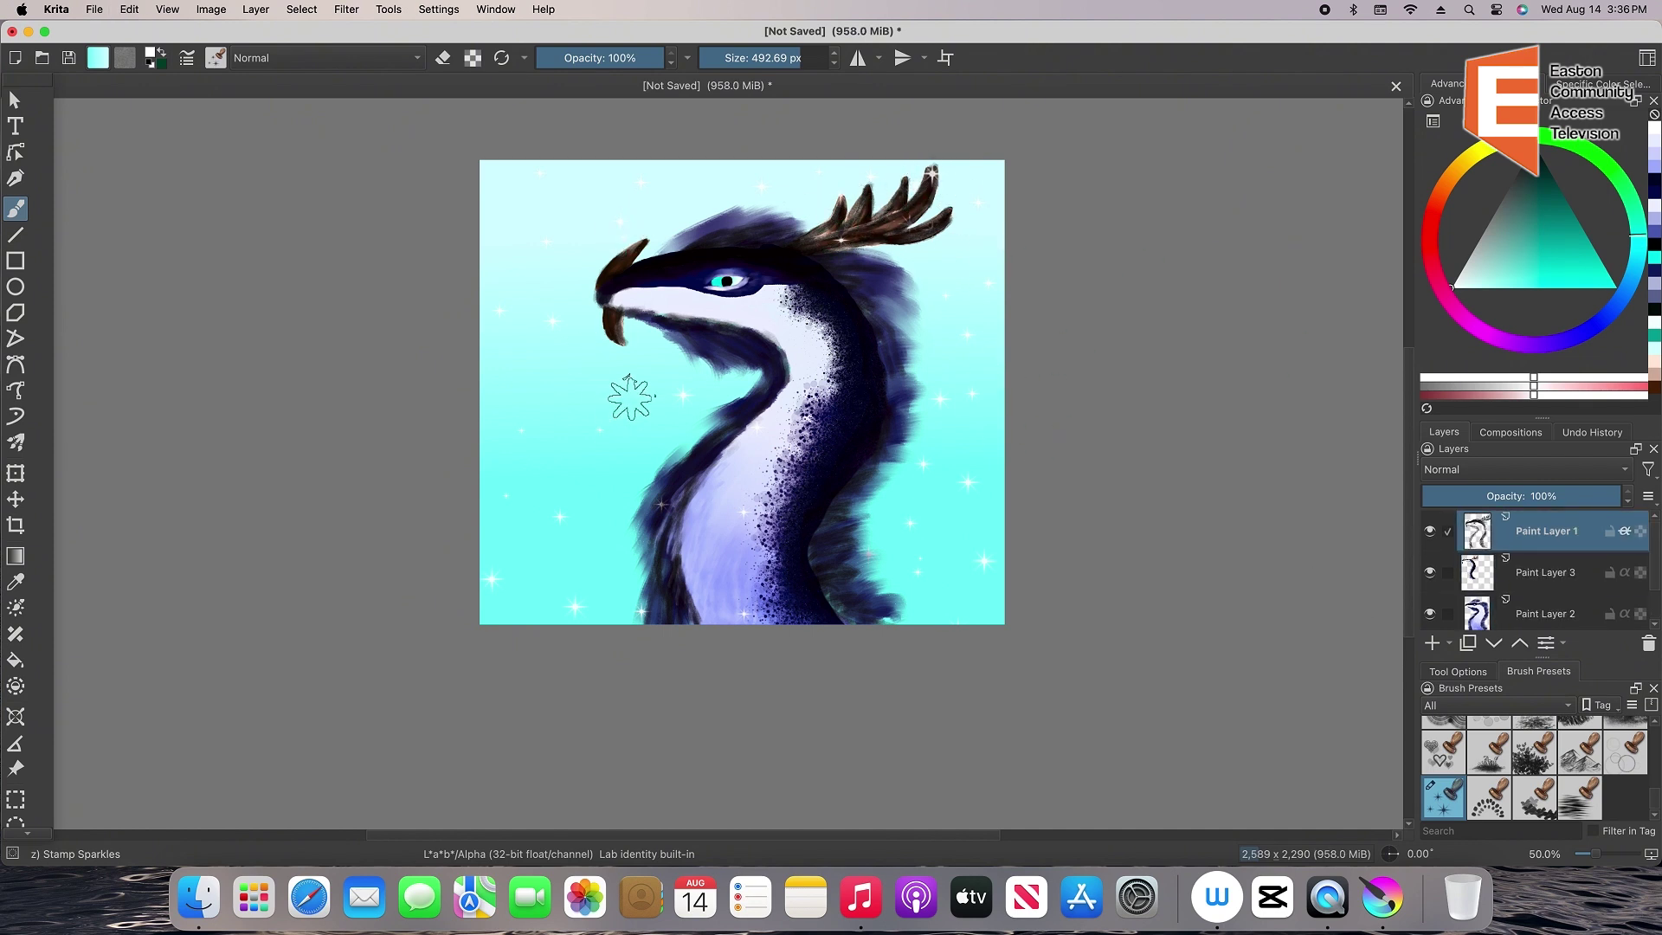
# Hide Paint Layer 2, Paint Layer 3 and Paint Layer 1, and make the Background layer active
pyautogui.click(1471, 613)
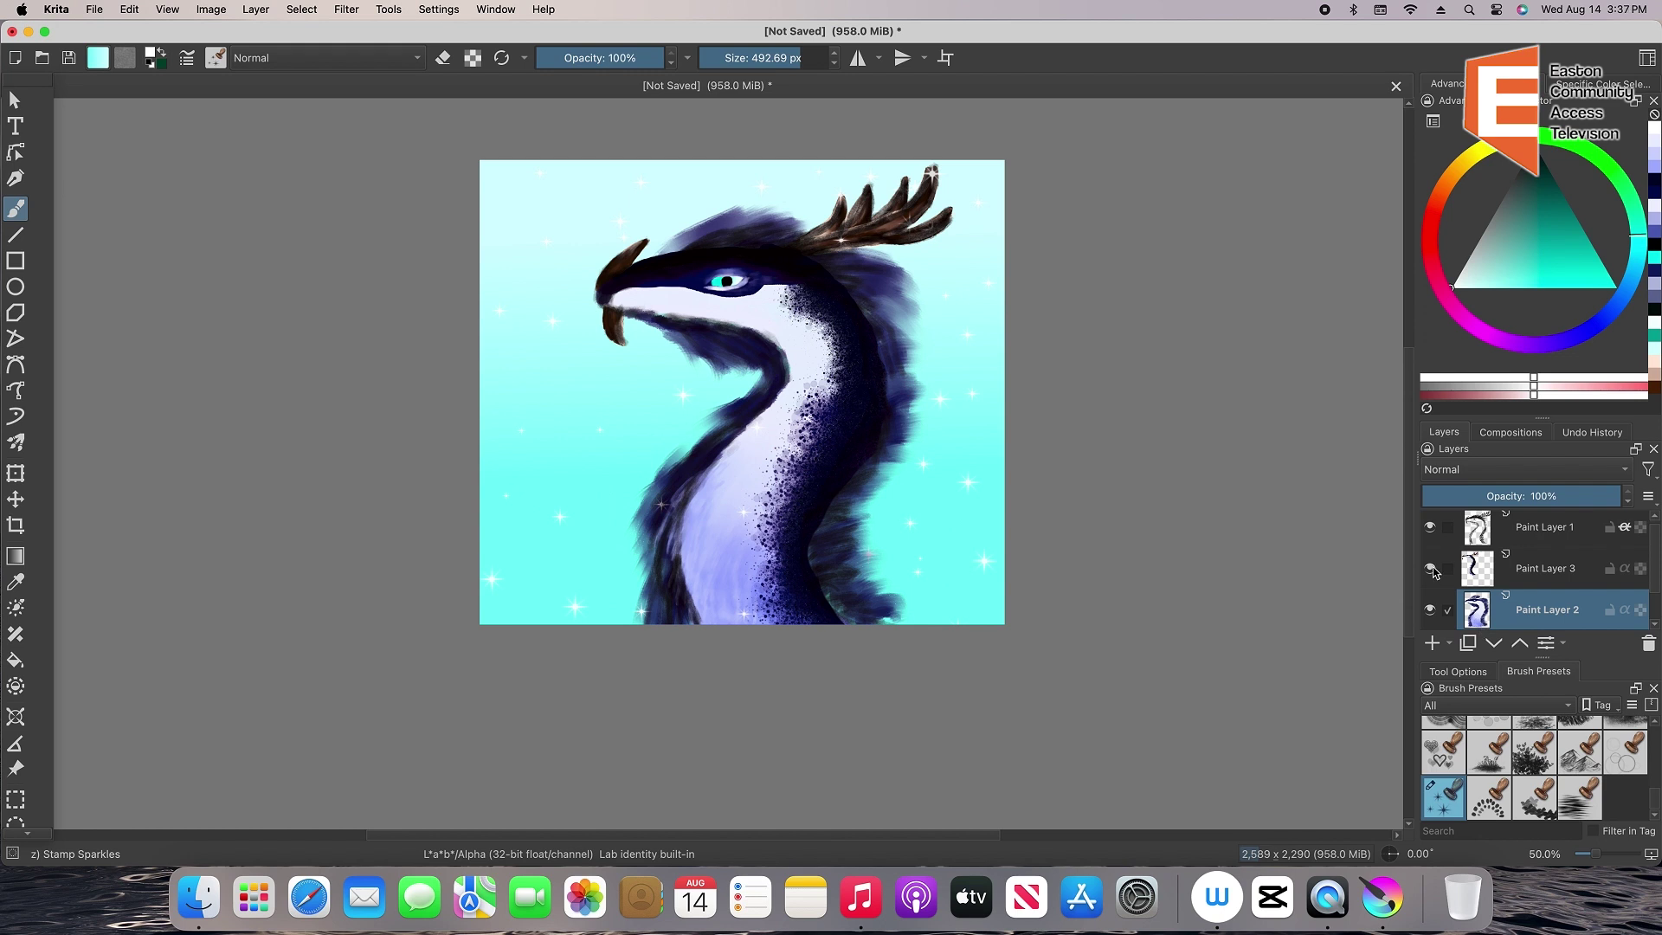
pyautogui.moveTo(1655, 578); pyautogui.dragTo(1654, 628)
pyautogui.click(1429, 611)
pyautogui.click(1430, 571)
pyautogui.click(1430, 530)
pyautogui.click(1584, 610)
# Paint white snowy ground across the lower Background with Stamp Floor at 300 px, and check it against Paint Layer 1
pyautogui.scroll(2, 1654, 797)
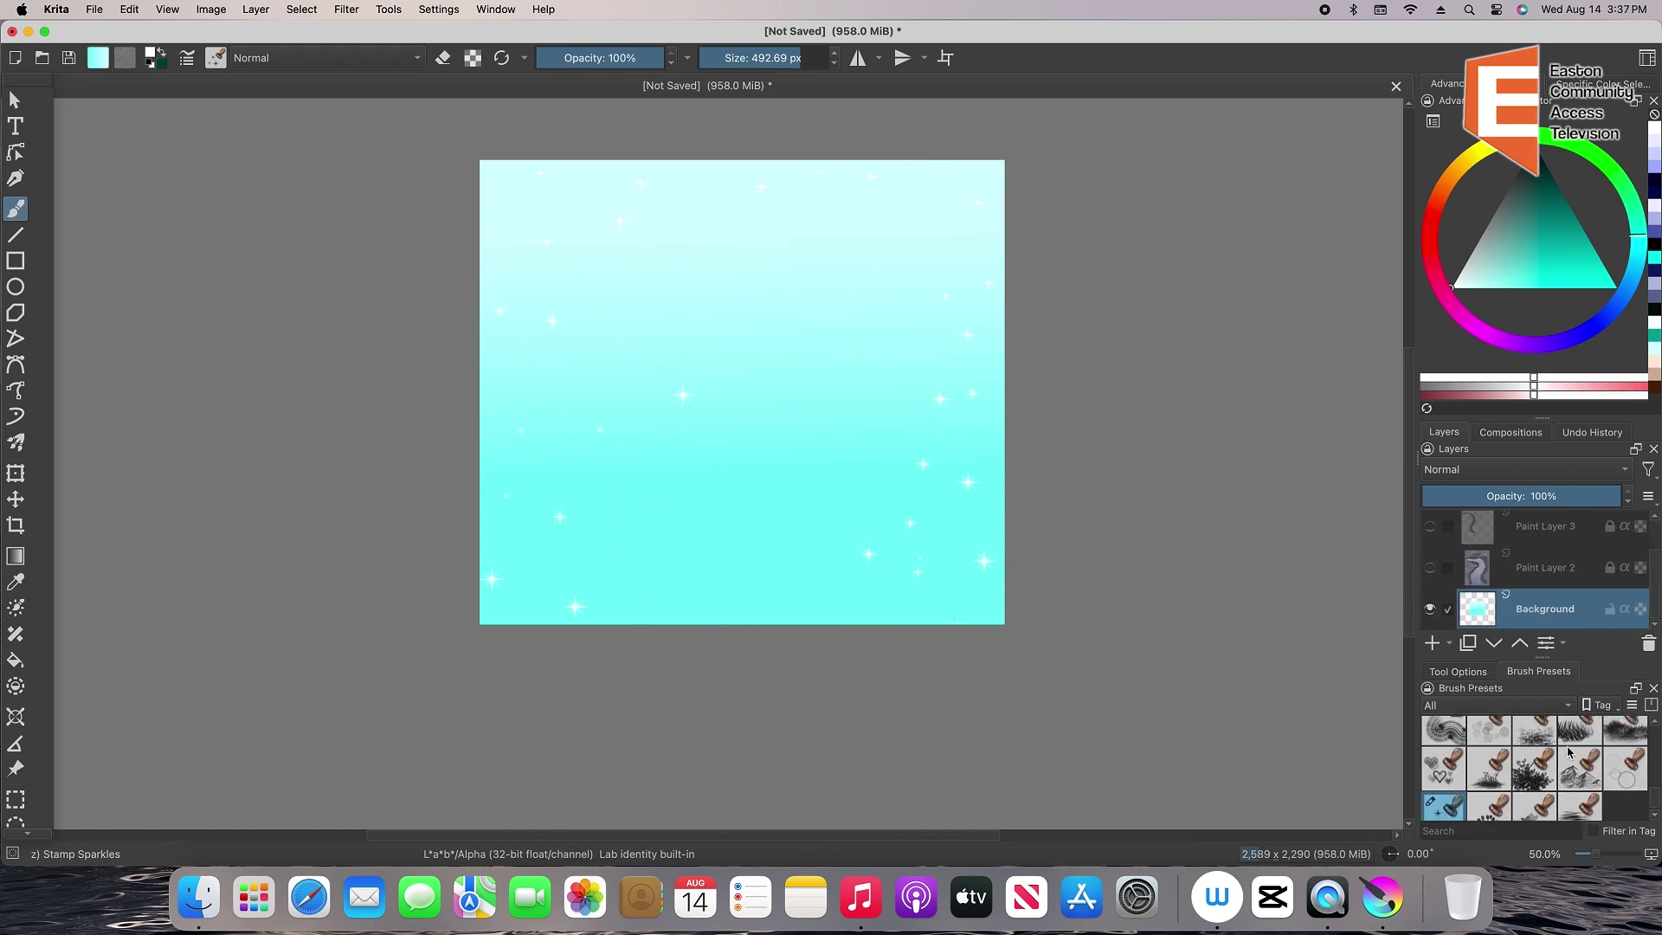
pyautogui.click(1535, 737)
pyautogui.moveTo(976, 500)
pyautogui.mouseDown()
pyautogui.moveTo(431, 531)
pyautogui.moveTo(728, 493)
pyautogui.moveTo(815, 528)
pyautogui.moveTo(650, 528)
pyautogui.moveTo(871, 623)
pyautogui.moveTo(499, 589)
pyautogui.moveTo(492, 560)
pyautogui.moveTo(784, 580)
pyautogui.moveTo(673, 596)
pyautogui.moveTo(696, 538)
pyautogui.moveTo(941, 612)
pyautogui.moveTo(897, 564)
pyautogui.moveTo(690, 522)
pyautogui.moveTo(512, 520)
pyautogui.moveTo(945, 536)
pyautogui.moveTo(998, 619)
pyautogui.moveTo(594, 609)
pyautogui.moveTo(658, 560)
pyautogui.moveTo(650, 521)
pyautogui.moveTo(1023, 520)
pyautogui.moveTo(990, 602)
pyautogui.moveTo(580, 615)
pyautogui.moveTo(616, 526)
pyautogui.moveTo(1046, 522)
pyautogui.mouseUp()
pyautogui.click(1654, 517)
pyautogui.click(1654, 516)
pyautogui.click(1430, 531)
pyautogui.click(1430, 531)
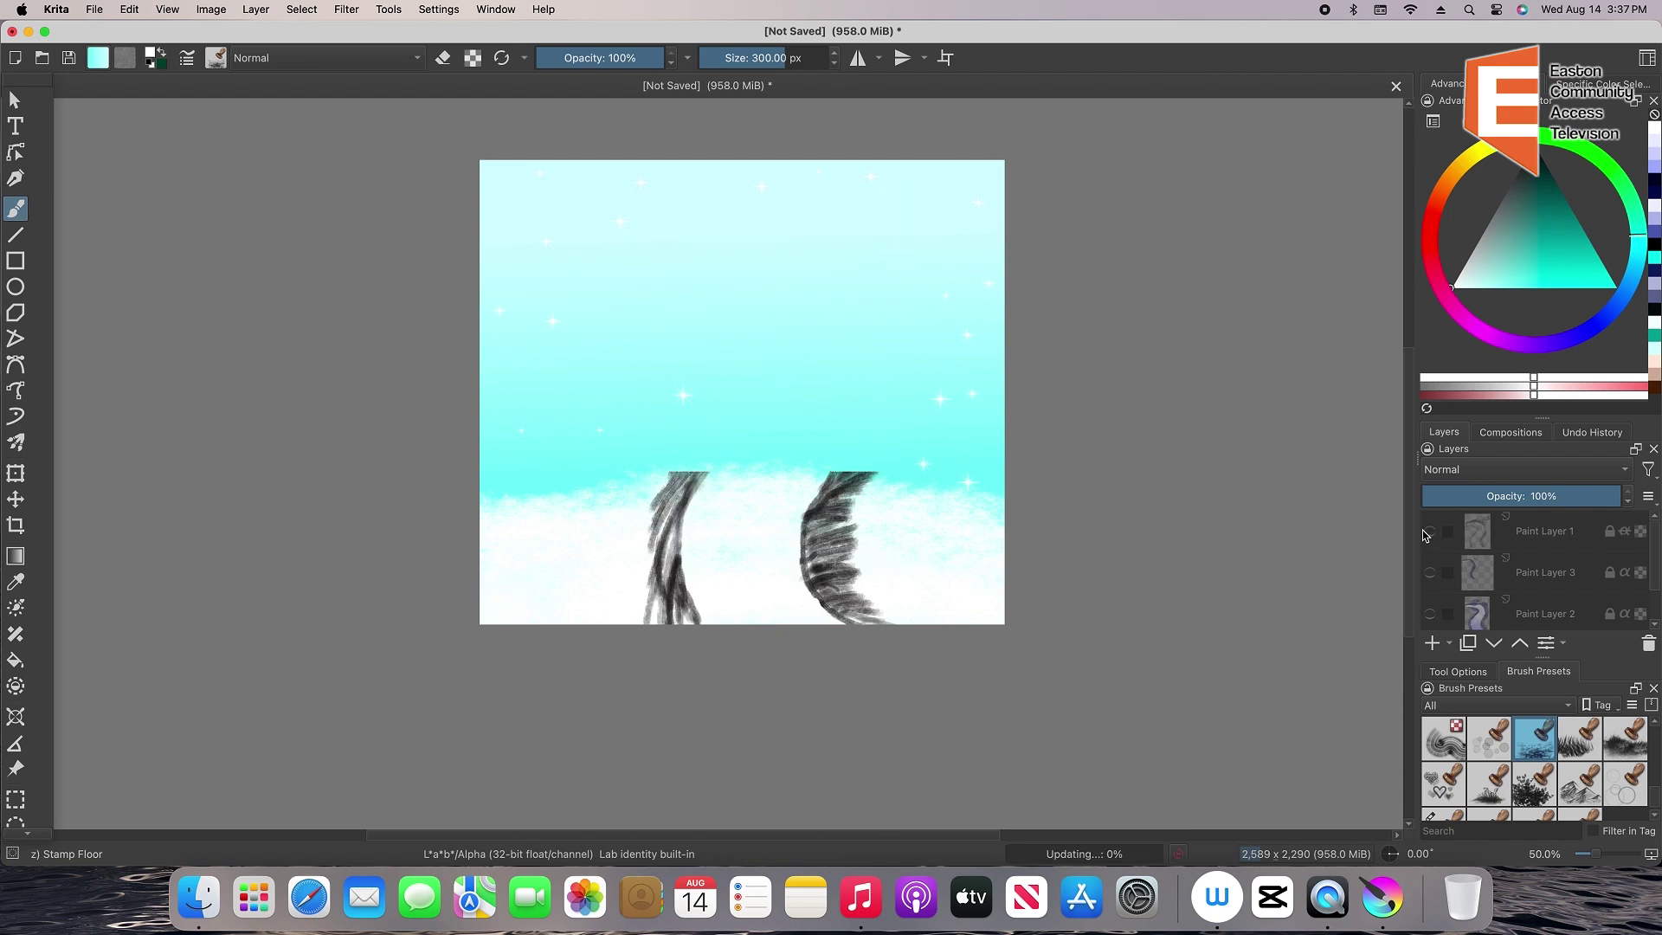
pyautogui.click(1430, 532)
pyautogui.click(1430, 532)
# Paint a dark brown tree trunk on the Background's left edge with Charcoal Rock Soft at 64.62 px
pyautogui.scroll(-2, 1655, 628)
pyautogui.scroll(10, 1532, 766)
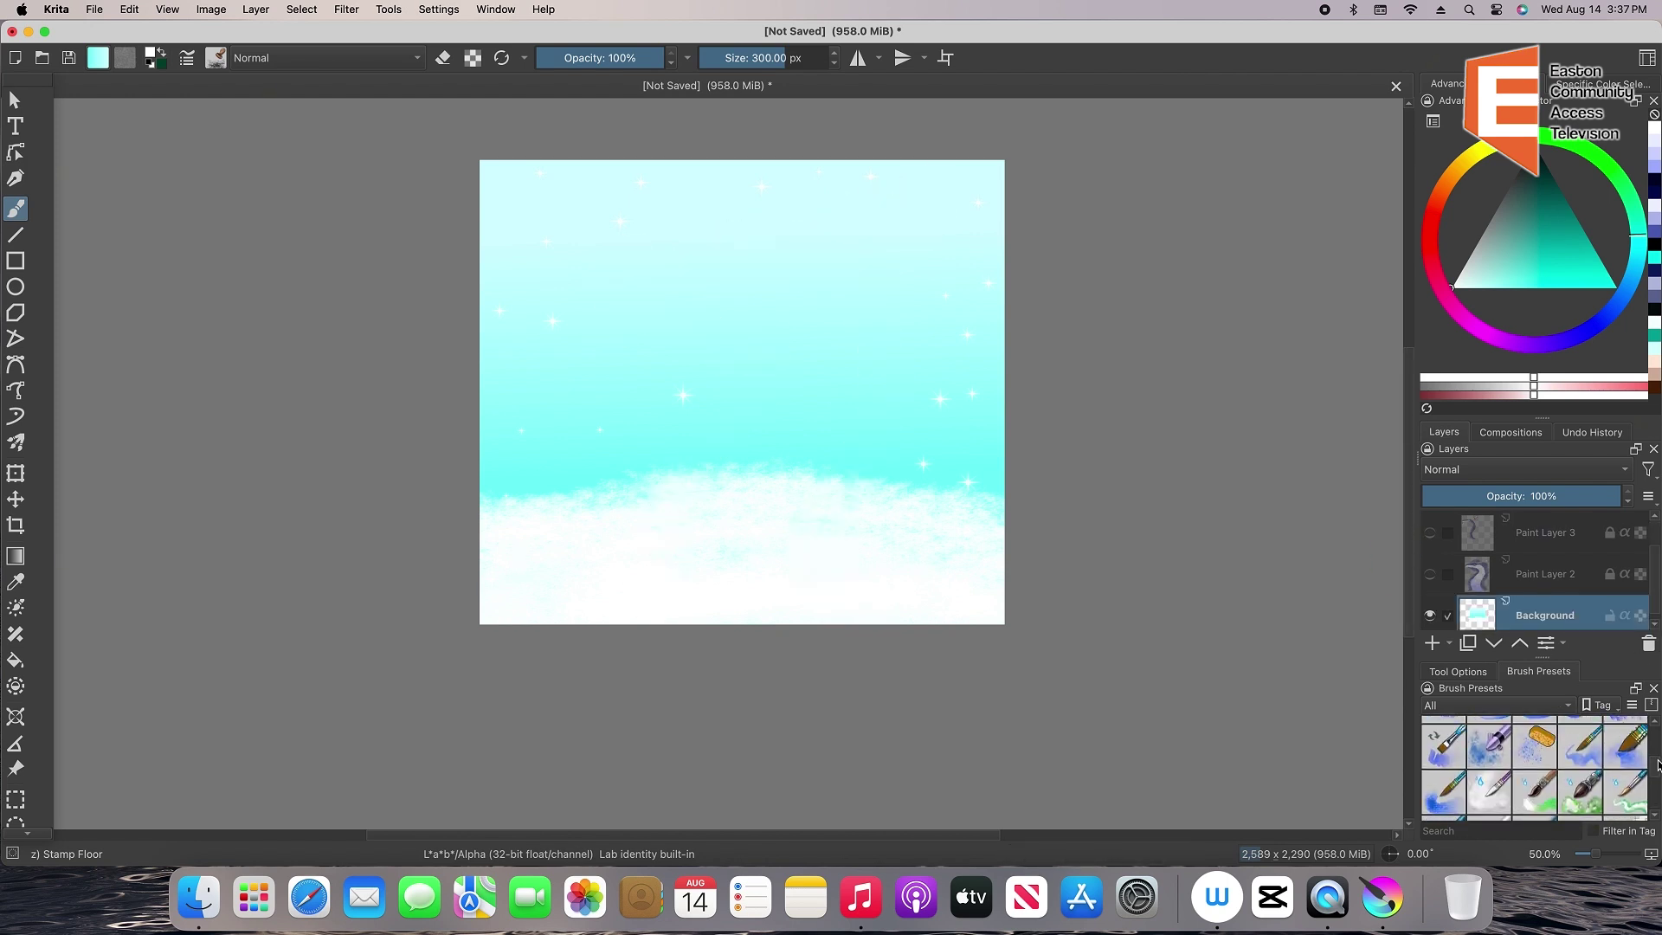
pyautogui.click(1489, 766)
pyautogui.click(1654, 386)
pyautogui.click(1534, 188)
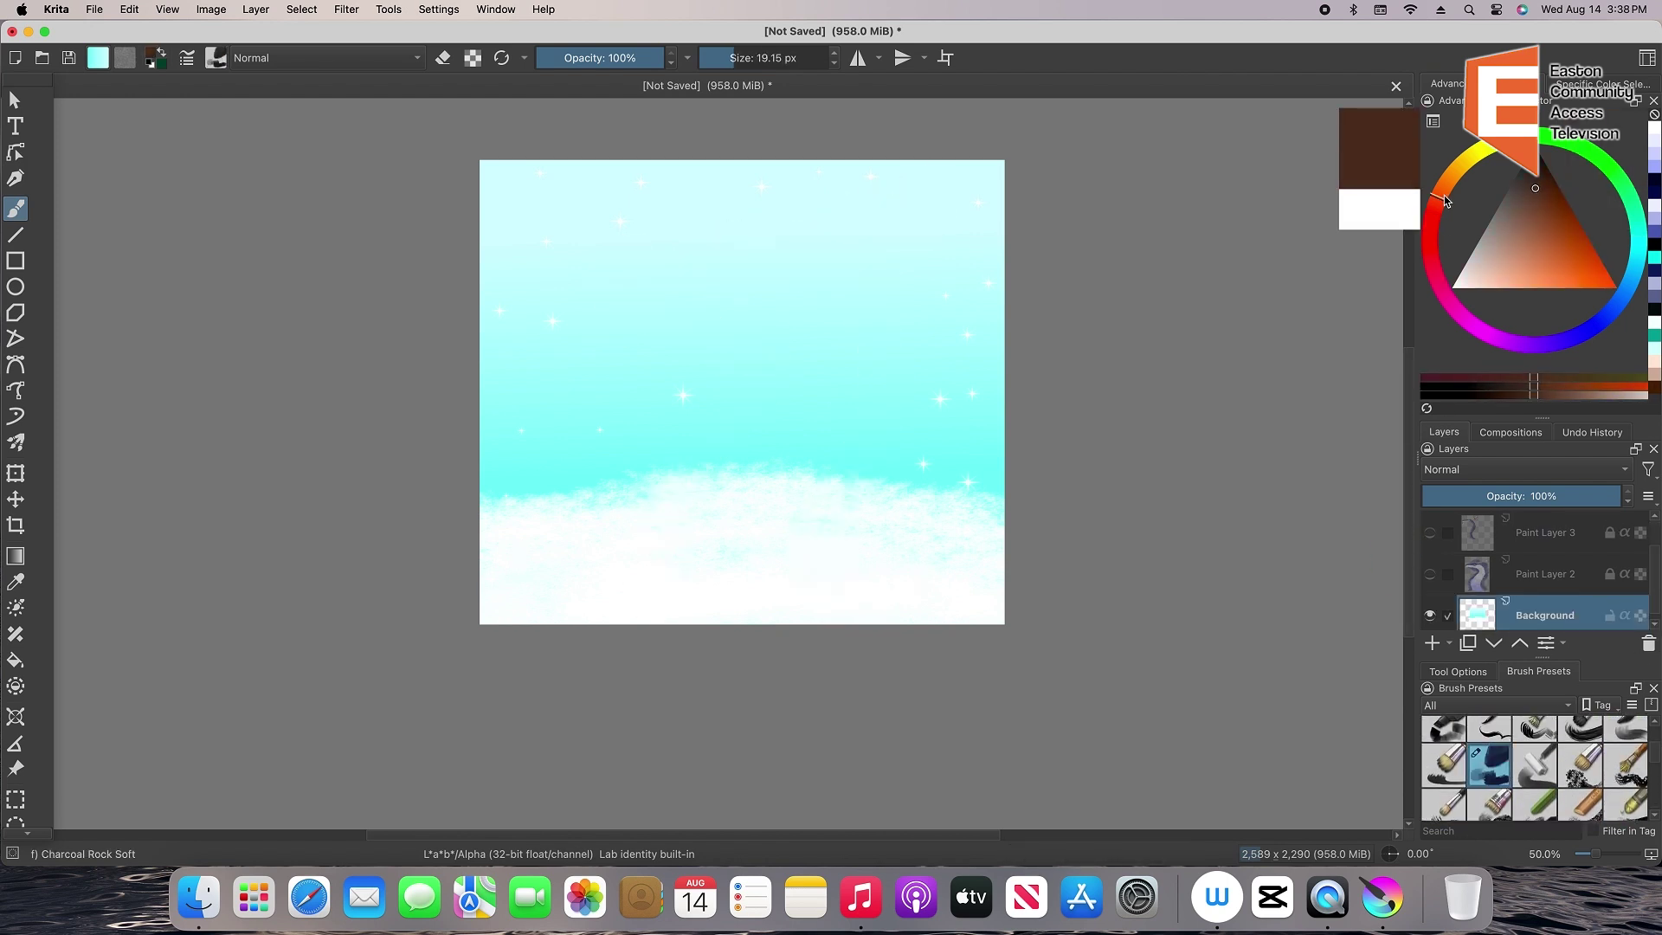
pyautogui.click(1448, 179)
pyautogui.click(750, 58)
pyautogui.moveTo(493, 475); pyautogui.dragTo(486, 365)
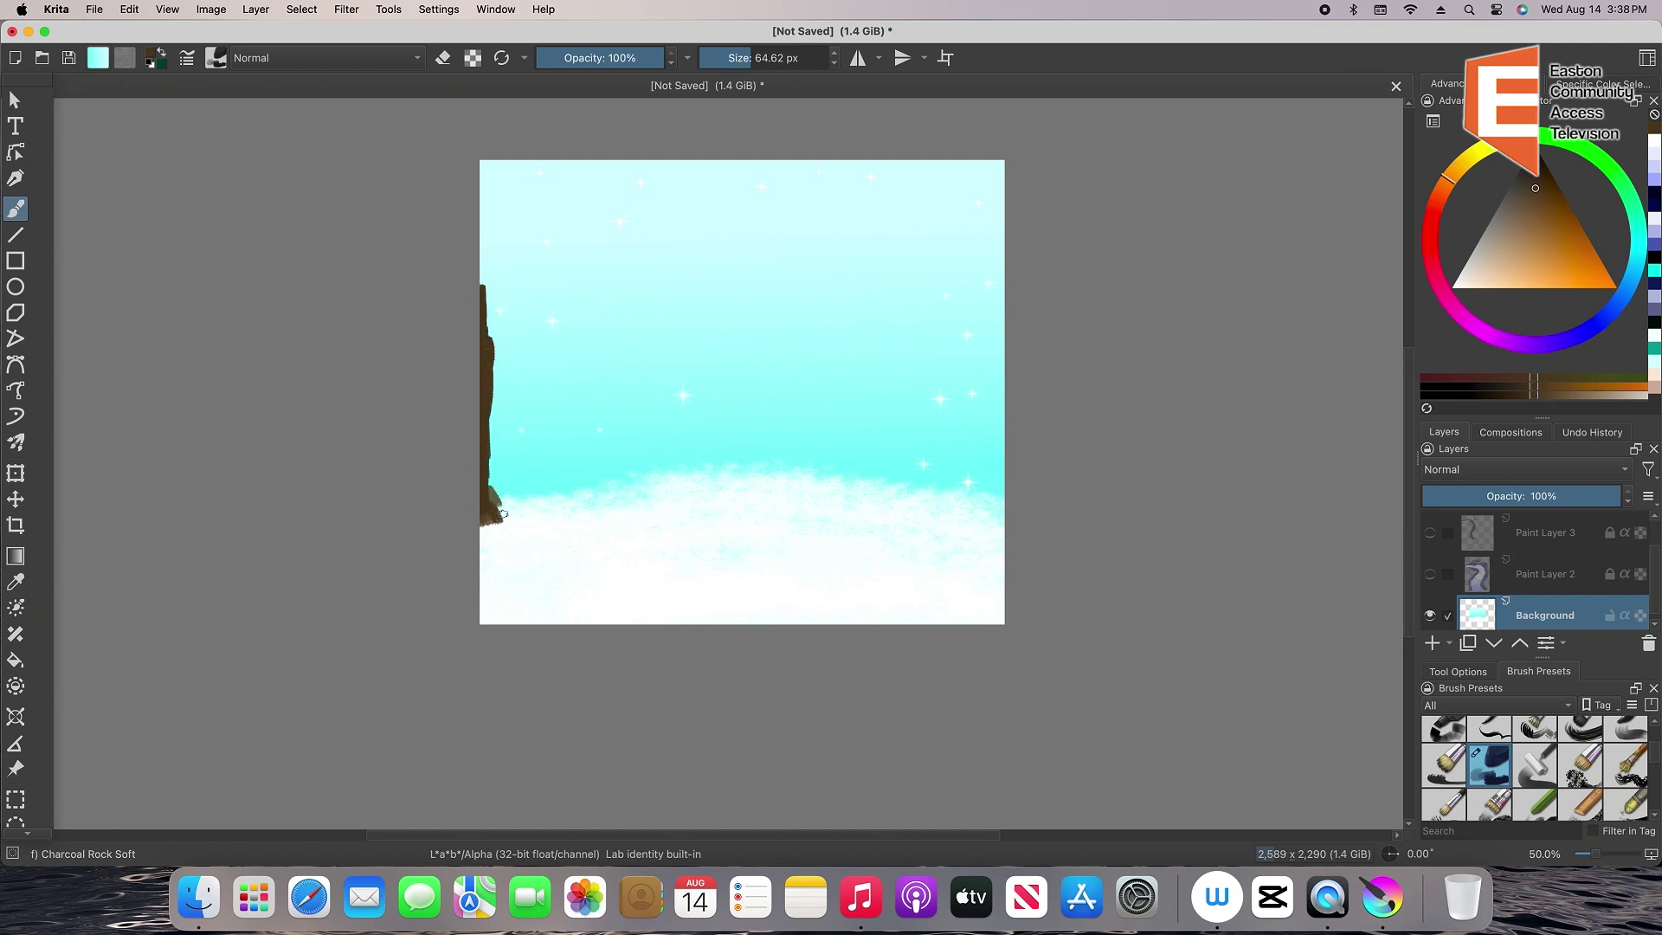
pyautogui.moveTo(509, 521); pyautogui.dragTo(495, 412)
# Add bark streaks and spreading roots to the trunk in progressively lighter browns
pyautogui.moveTo(1526, 199); pyautogui.dragTo(1511, 216)
pyautogui.moveTo(505, 492); pyautogui.dragTo(517, 516)
pyautogui.moveTo(487, 385)
pyautogui.mouseDown()
pyautogui.moveTo(486, 290)
pyautogui.moveTo(527, 525)
pyautogui.mouseUp()
pyautogui.moveTo(1501, 238); pyautogui.dragTo(1490, 283)
pyautogui.moveTo(509, 521); pyautogui.dragTo(493, 334)
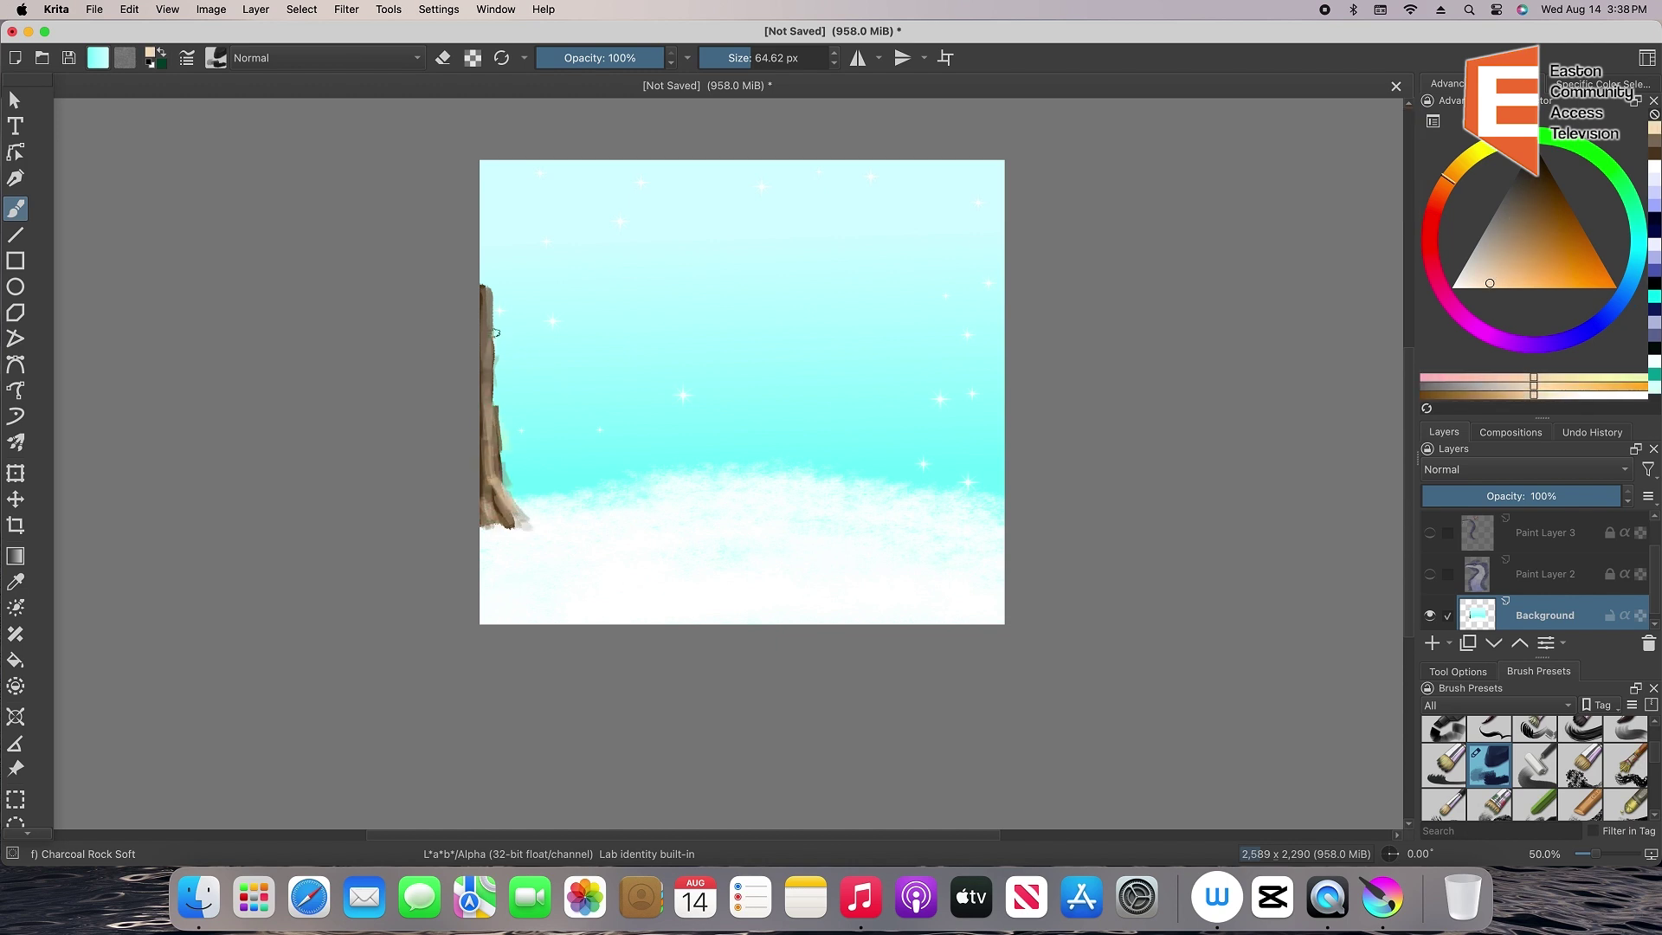
# Smooth the trunk's brown tones together with Blender Textured Soft at 77.73 px
pyautogui.moveTo(1655, 756); pyautogui.dragTo(1658, 741)
pyautogui.scroll(-3, 1658, 740)
pyautogui.click(1535, 738)
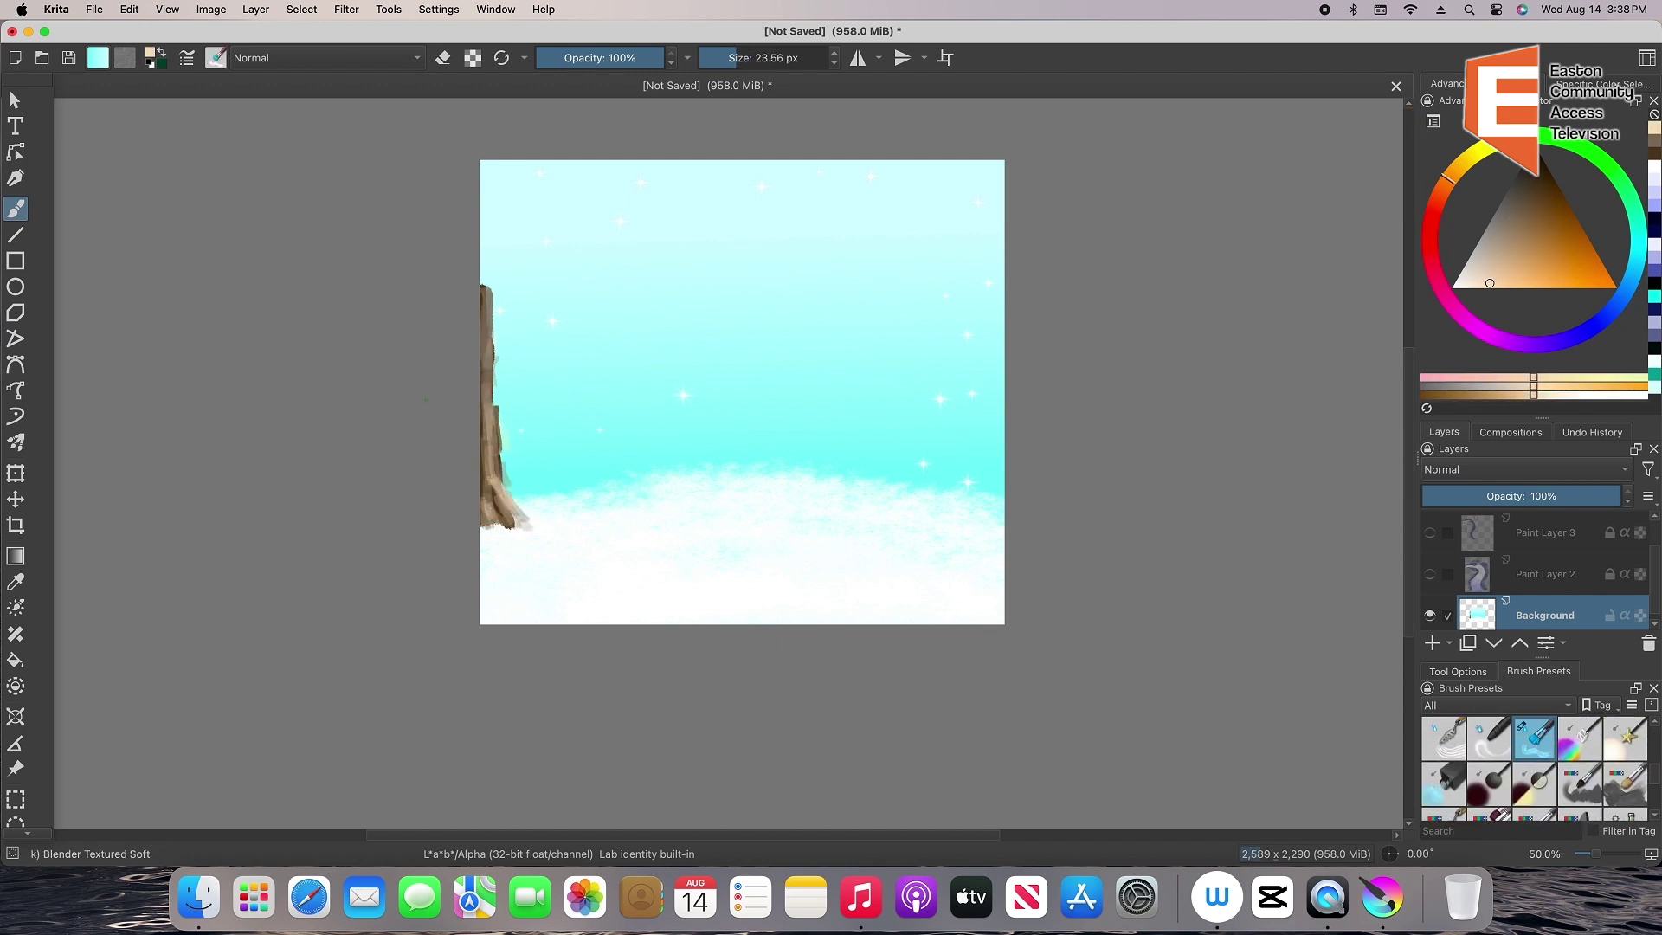
pyautogui.moveTo(484, 351); pyautogui.dragTo(500, 468)
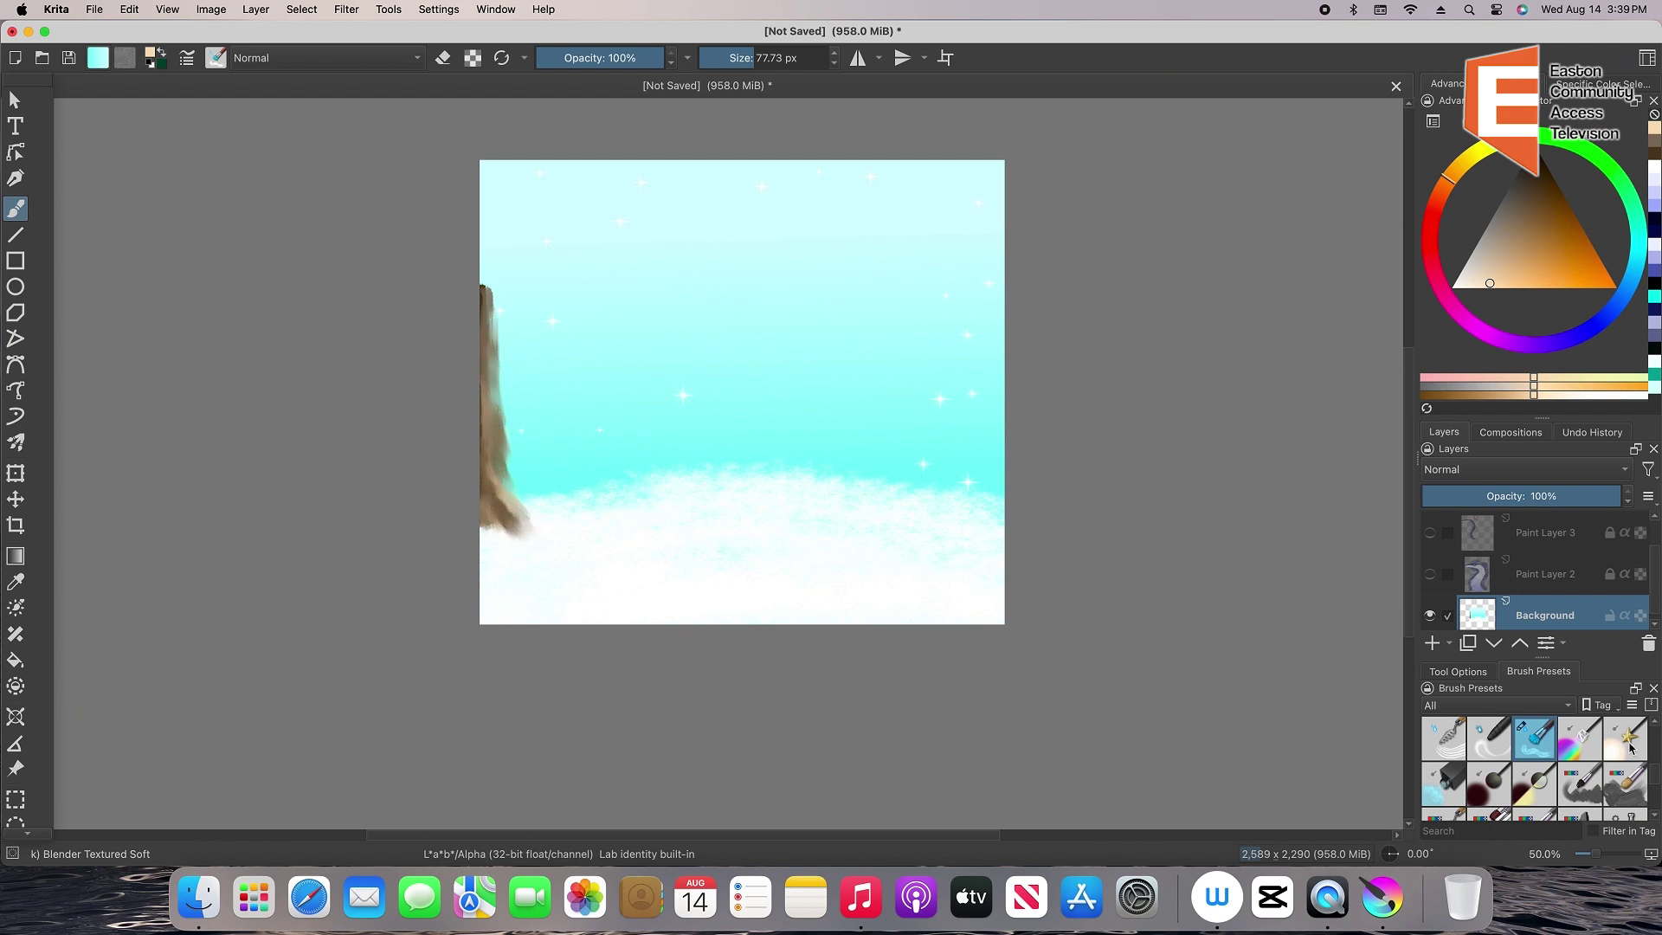
# Draw the first very dark green pine needles at the trunk's top with Ink-8 Sumi-e at 60 px
pyautogui.scroll(6, 1631, 746)
pyautogui.click(1444, 738)
pyautogui.click(1560, 188)
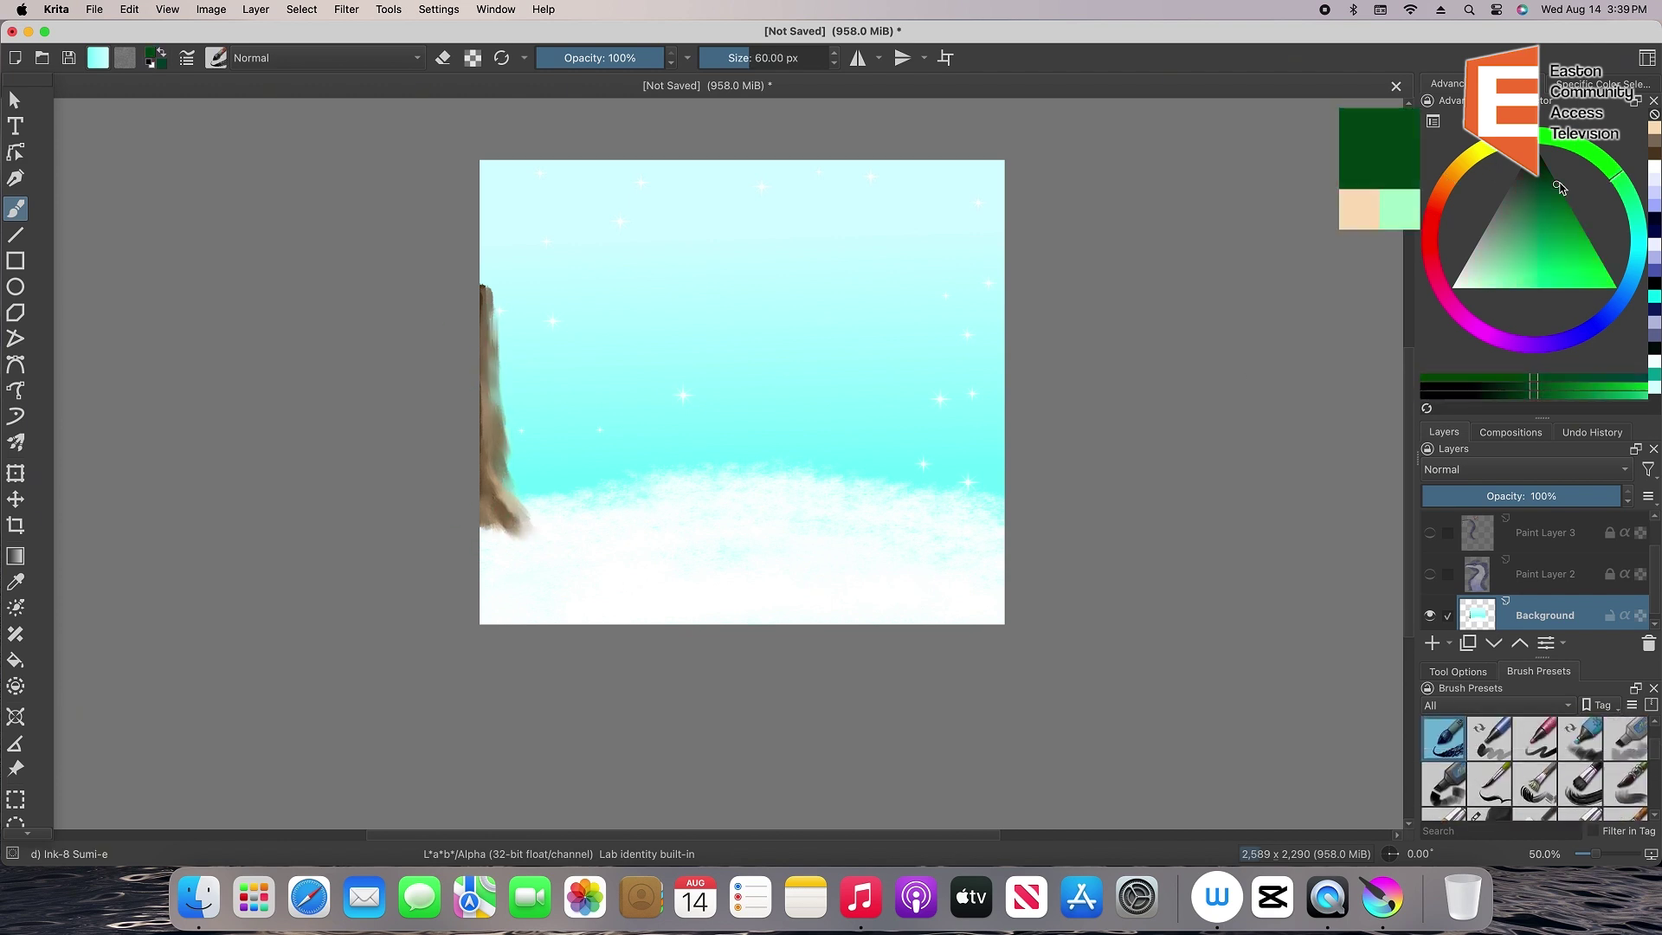
pyautogui.click(1545, 164)
pyautogui.moveTo(494, 291); pyautogui.dragTo(525, 318)
pyautogui.moveTo(495, 290)
pyautogui.mouseDown()
pyautogui.moveTo(534, 308)
pyautogui.moveTo(534, 335)
pyautogui.mouseUp()
# Build out the pine's drooping dark green branches over the upper trunk with Ink-8 Sumi-e at 176.10 px
pyautogui.click(771, 58)
pyautogui.moveTo(492, 294); pyautogui.dragTo(530, 356)
pyautogui.moveTo(497, 294); pyautogui.dragTo(533, 347)
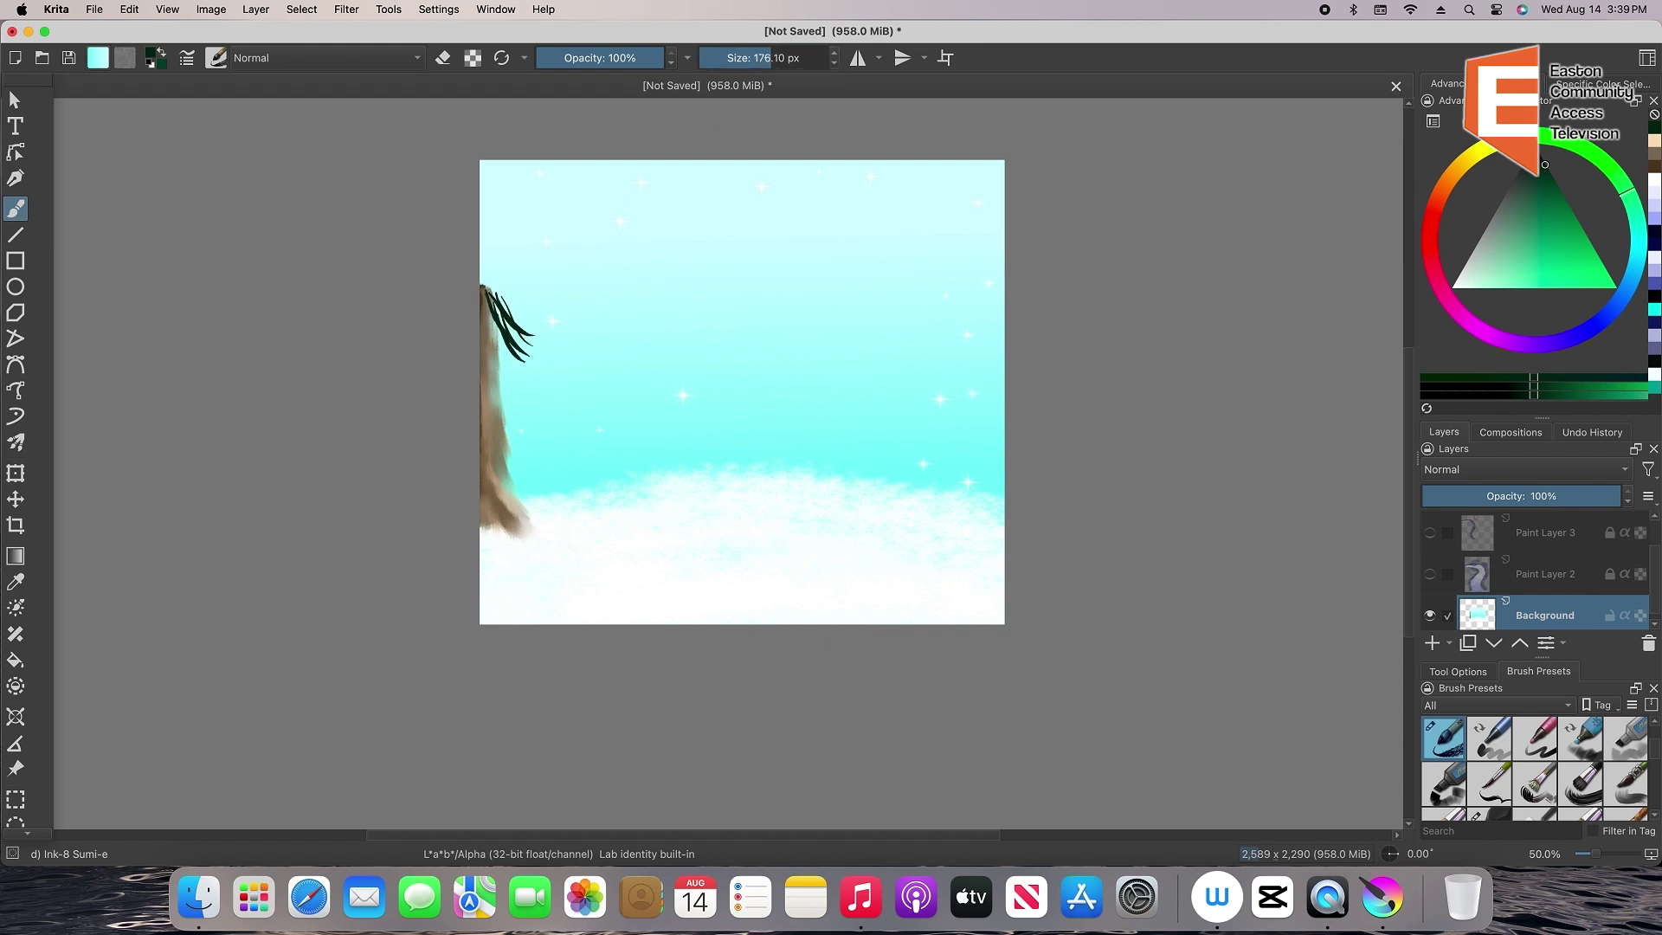
pyautogui.moveTo(489, 272)
pyautogui.mouseDown()
pyautogui.moveTo(526, 390)
pyautogui.moveTo(554, 407)
pyautogui.mouseUp()
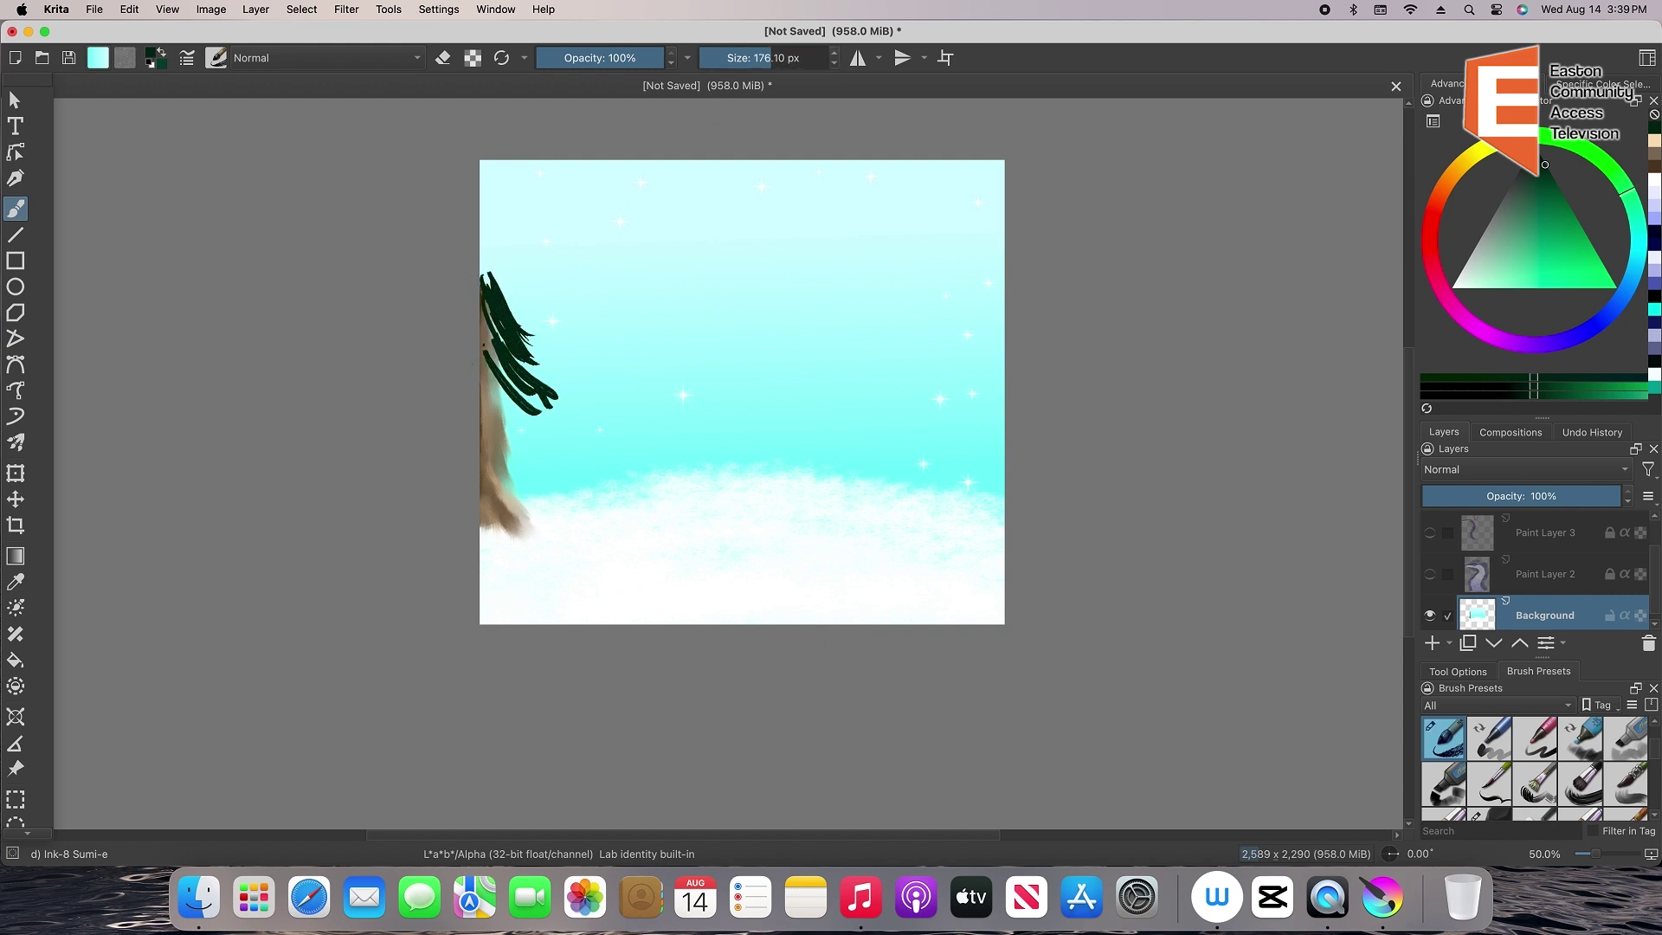
pyautogui.moveTo(486, 342)
pyautogui.mouseDown()
pyautogui.moveTo(562, 400)
pyautogui.moveTo(558, 459)
pyautogui.mouseUp()
pyautogui.moveTo(483, 372)
pyautogui.mouseDown()
pyautogui.moveTo(553, 417)
pyautogui.moveTo(511, 457)
pyautogui.moveTo(571, 472)
pyautogui.mouseUp()
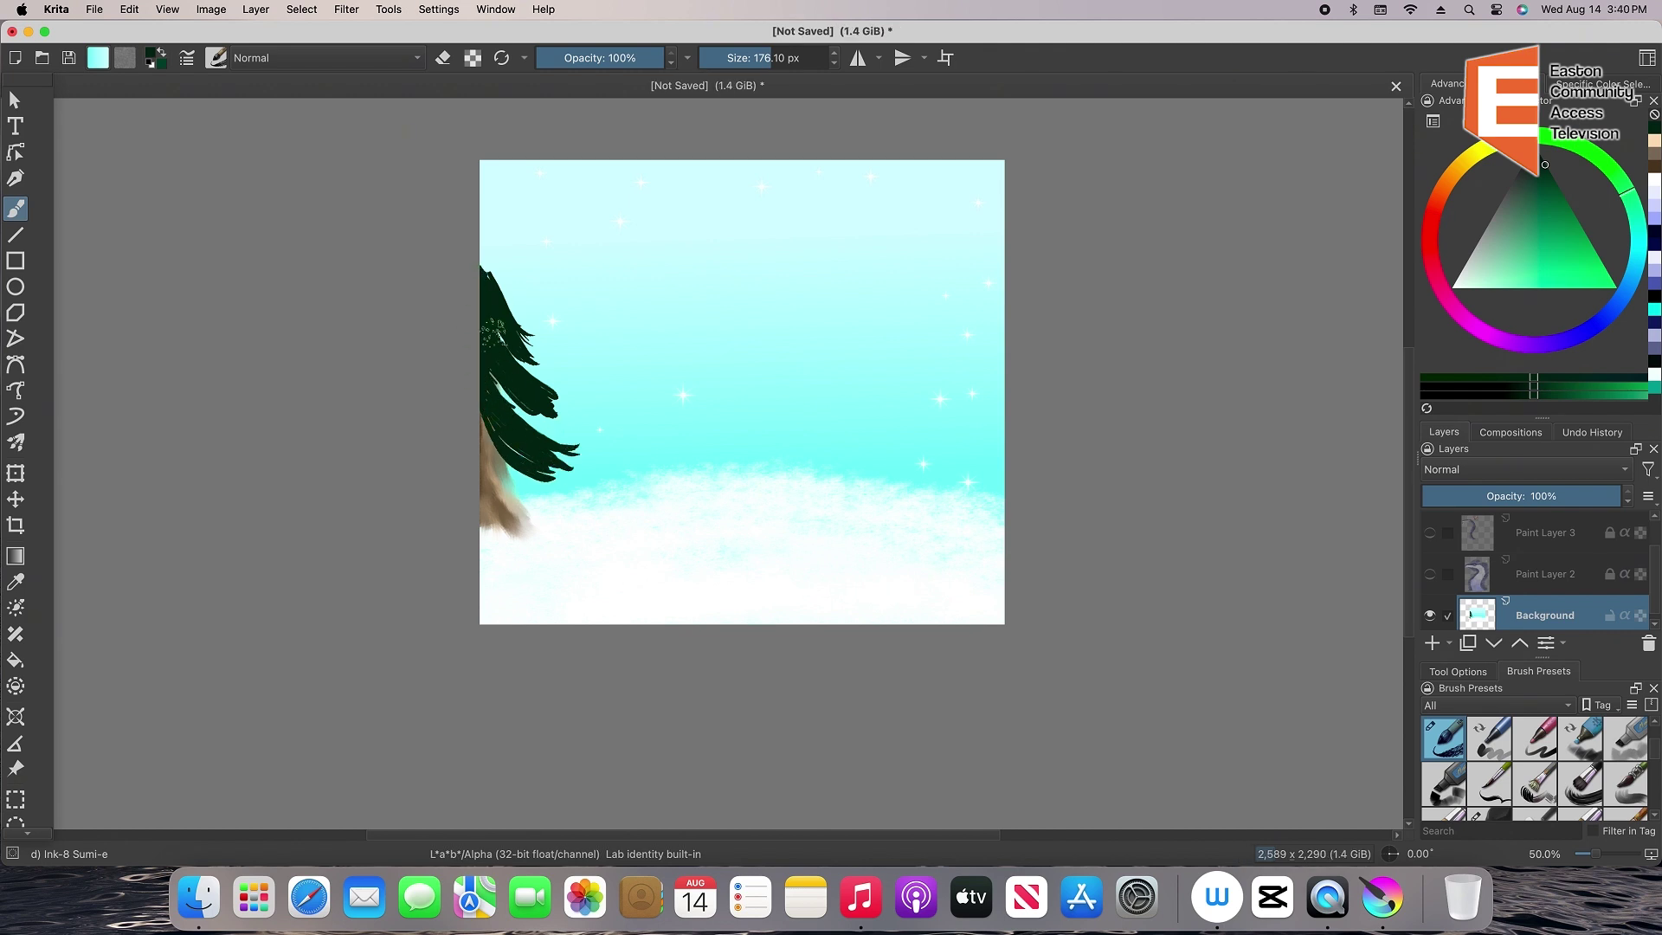
pyautogui.moveTo(493, 406)
pyautogui.mouseDown()
pyautogui.moveTo(554, 372)
pyautogui.moveTo(555, 344)
pyautogui.mouseUp()
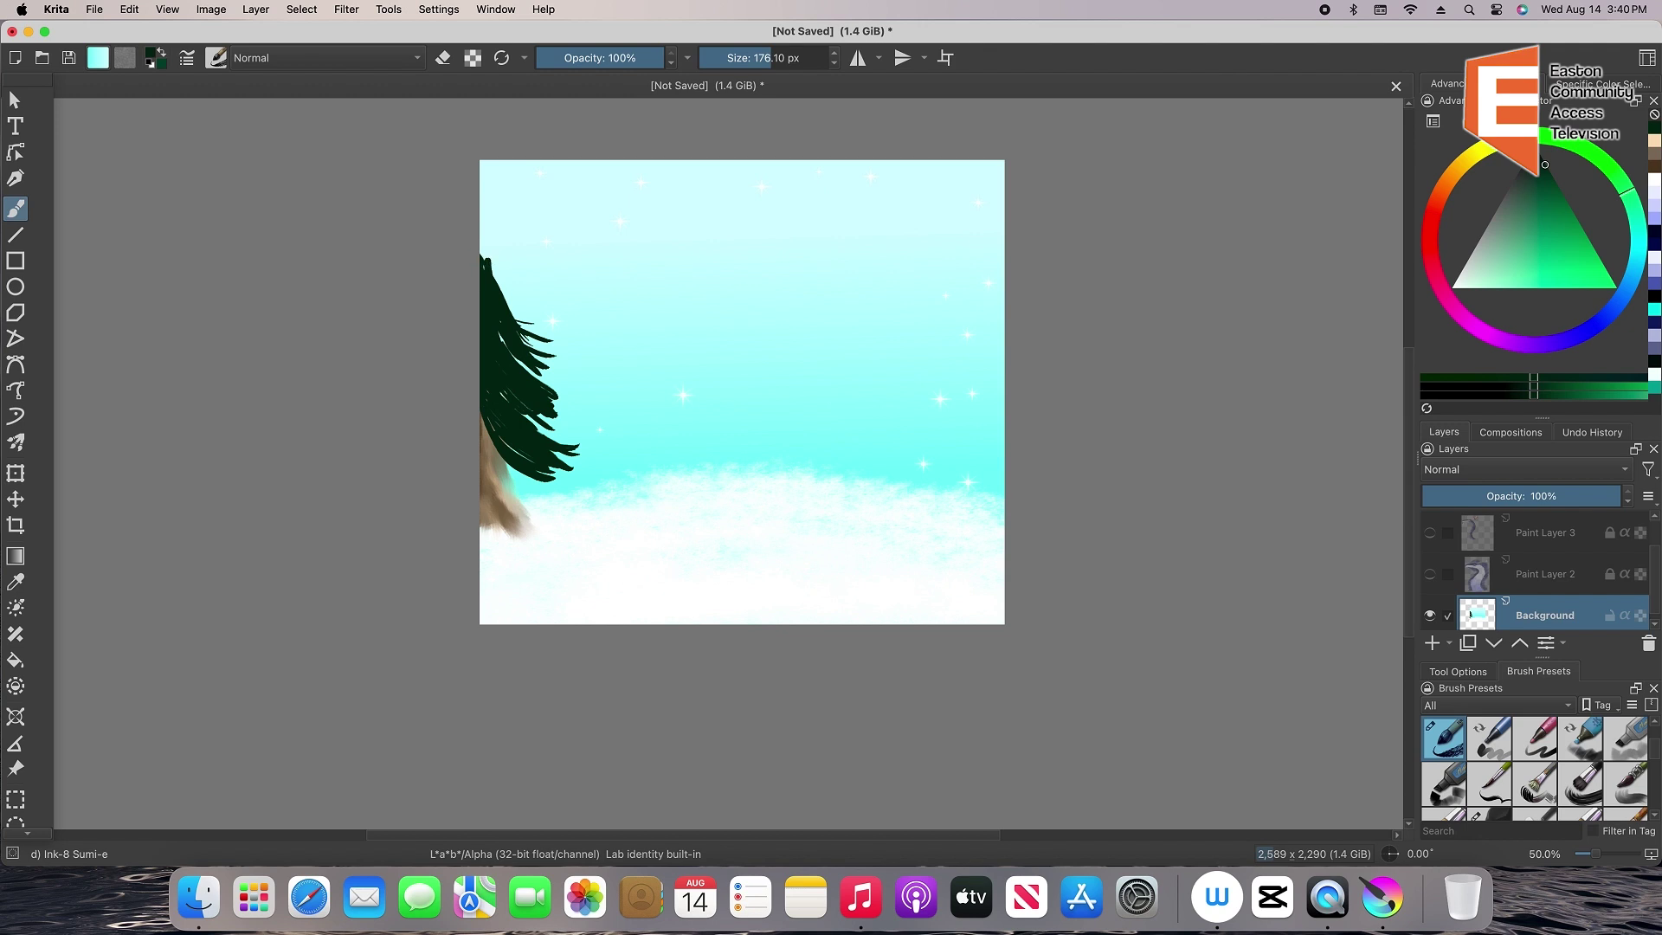
# Brush very pale green highlights along the pine branches with Charcoal Rock Soft at 64.62 px
pyautogui.click(1464, 287)
pyautogui.moveTo(1654, 758); pyautogui.dragTo(1653, 755)
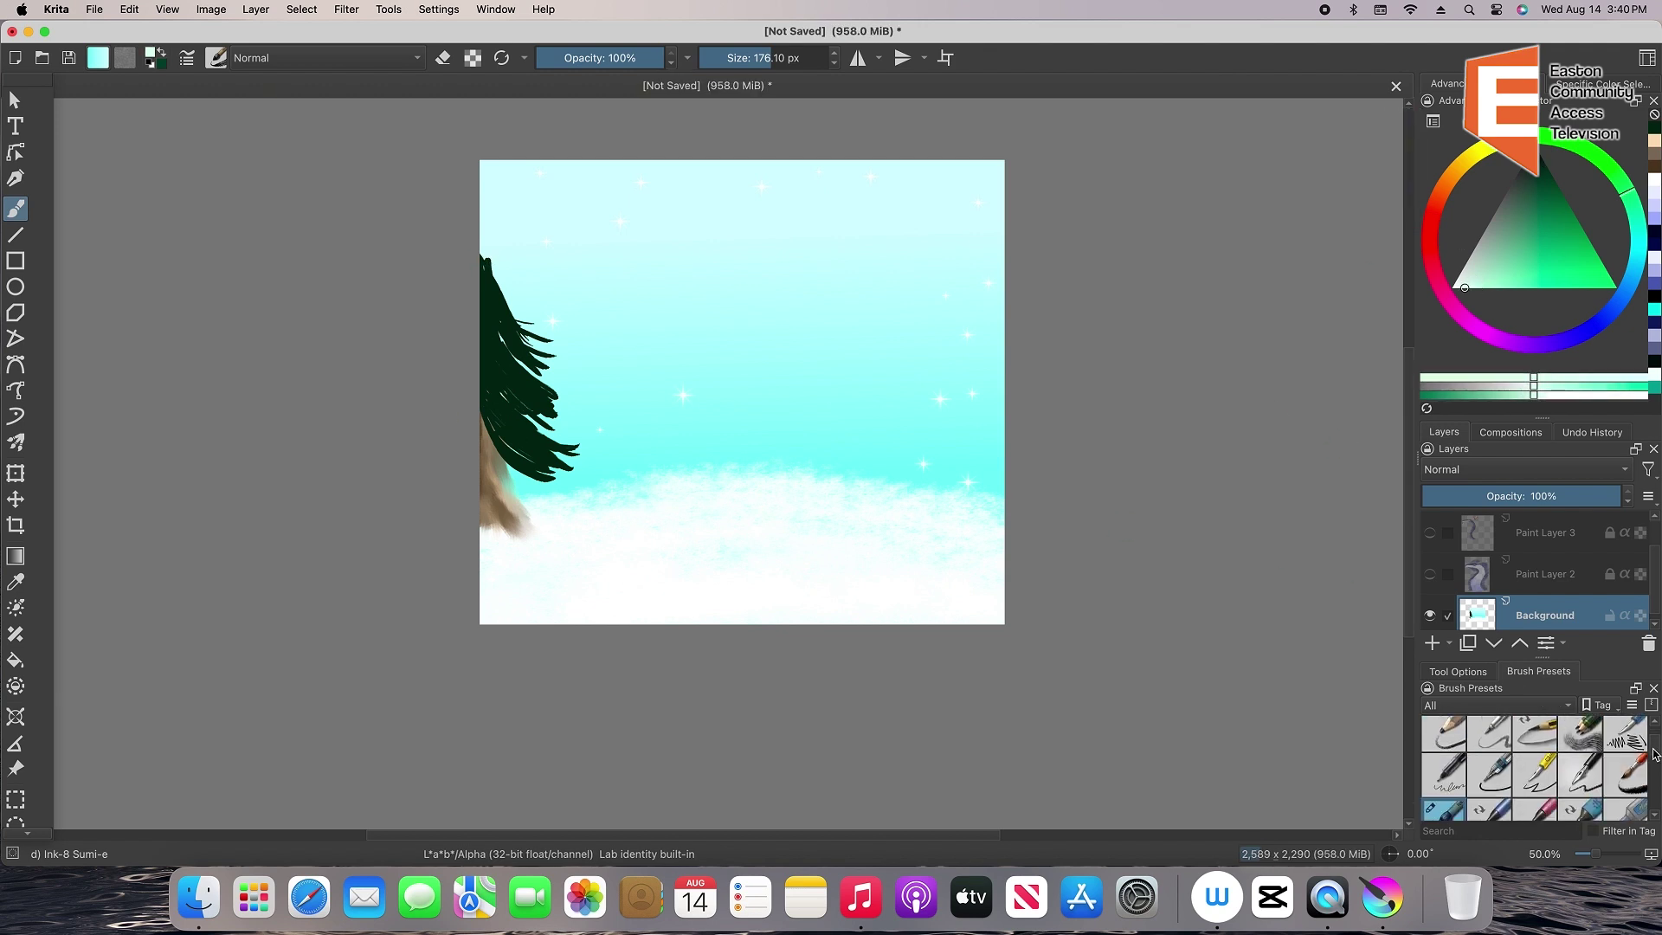
pyautogui.scroll(-5, 1654, 753)
pyautogui.click(1489, 782)
pyautogui.moveTo(510, 413); pyautogui.dragTo(571, 446)
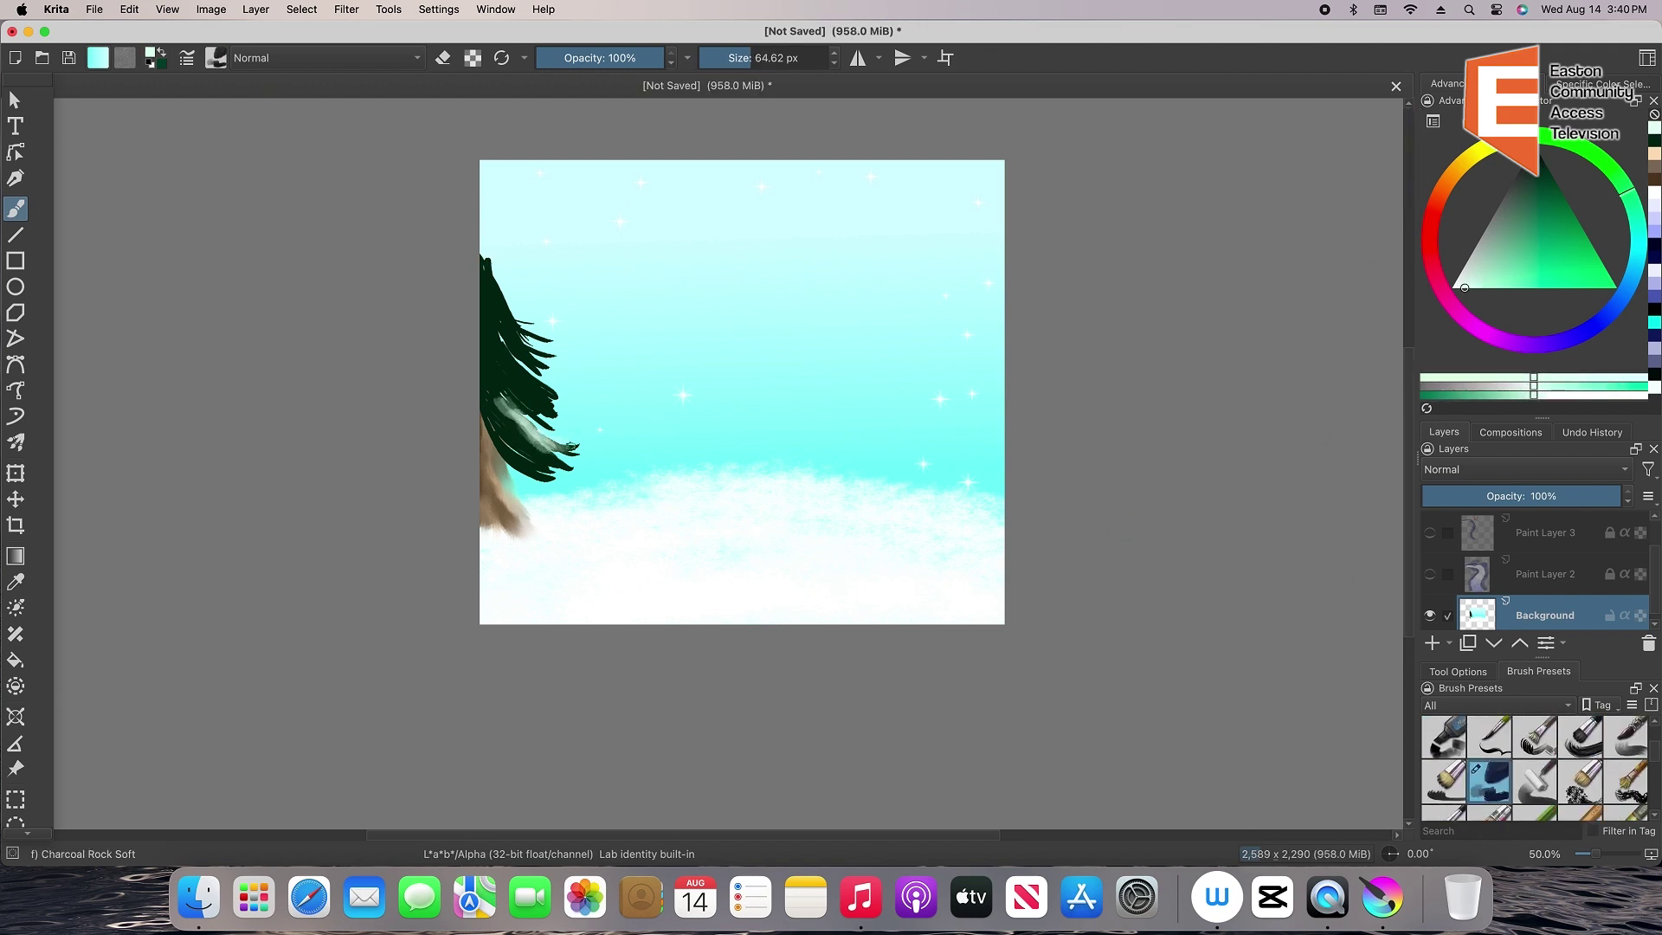
pyautogui.moveTo(503, 357); pyautogui.dragTo(540, 388)
pyautogui.moveTo(494, 345); pyautogui.dragTo(552, 400)
pyautogui.moveTo(485, 285); pyautogui.dragTo(512, 320)
pyautogui.moveTo(488, 277); pyautogui.dragTo(531, 343)
# Add light mint-green strokes to the pine foliage and soften it with Blender Textured Soft at 77.73 px
pyautogui.moveTo(1465, 288); pyautogui.dragTo(1501, 288)
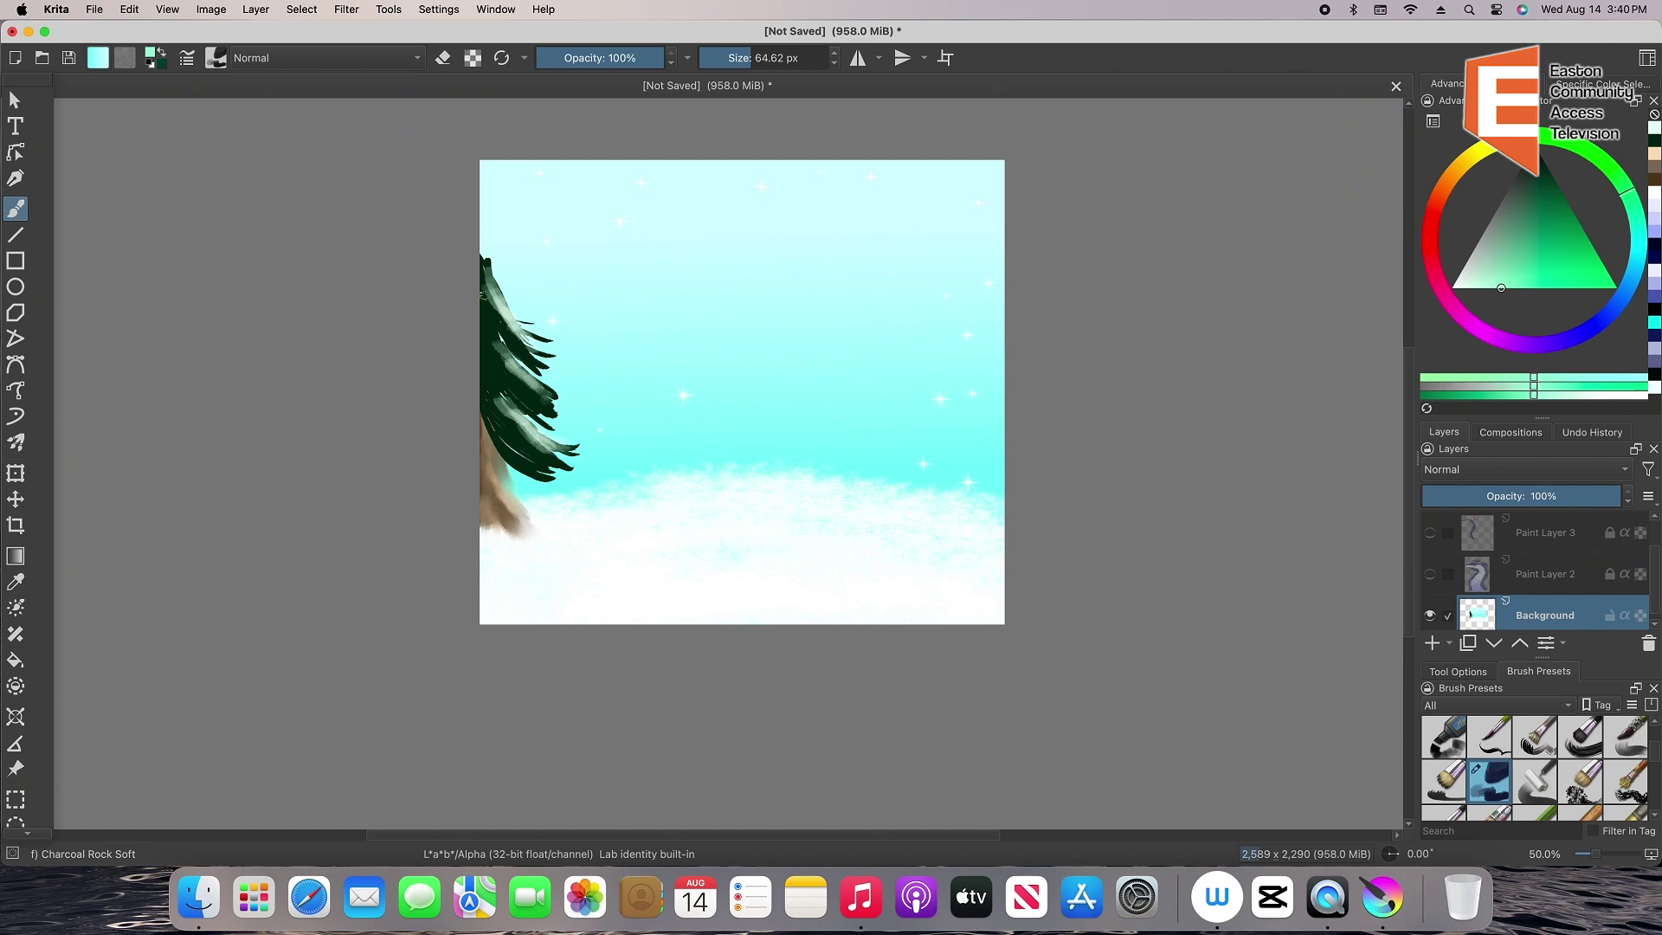
pyautogui.moveTo(524, 329)
pyautogui.mouseDown()
pyautogui.moveTo(491, 377)
pyautogui.moveTo(502, 458)
pyautogui.moveTo(511, 350)
pyautogui.moveTo(483, 270)
pyautogui.mouseUp()
pyautogui.scroll(-3, 1653, 768)
pyautogui.scroll(-3, 1654, 767)
pyautogui.click(1534, 796)
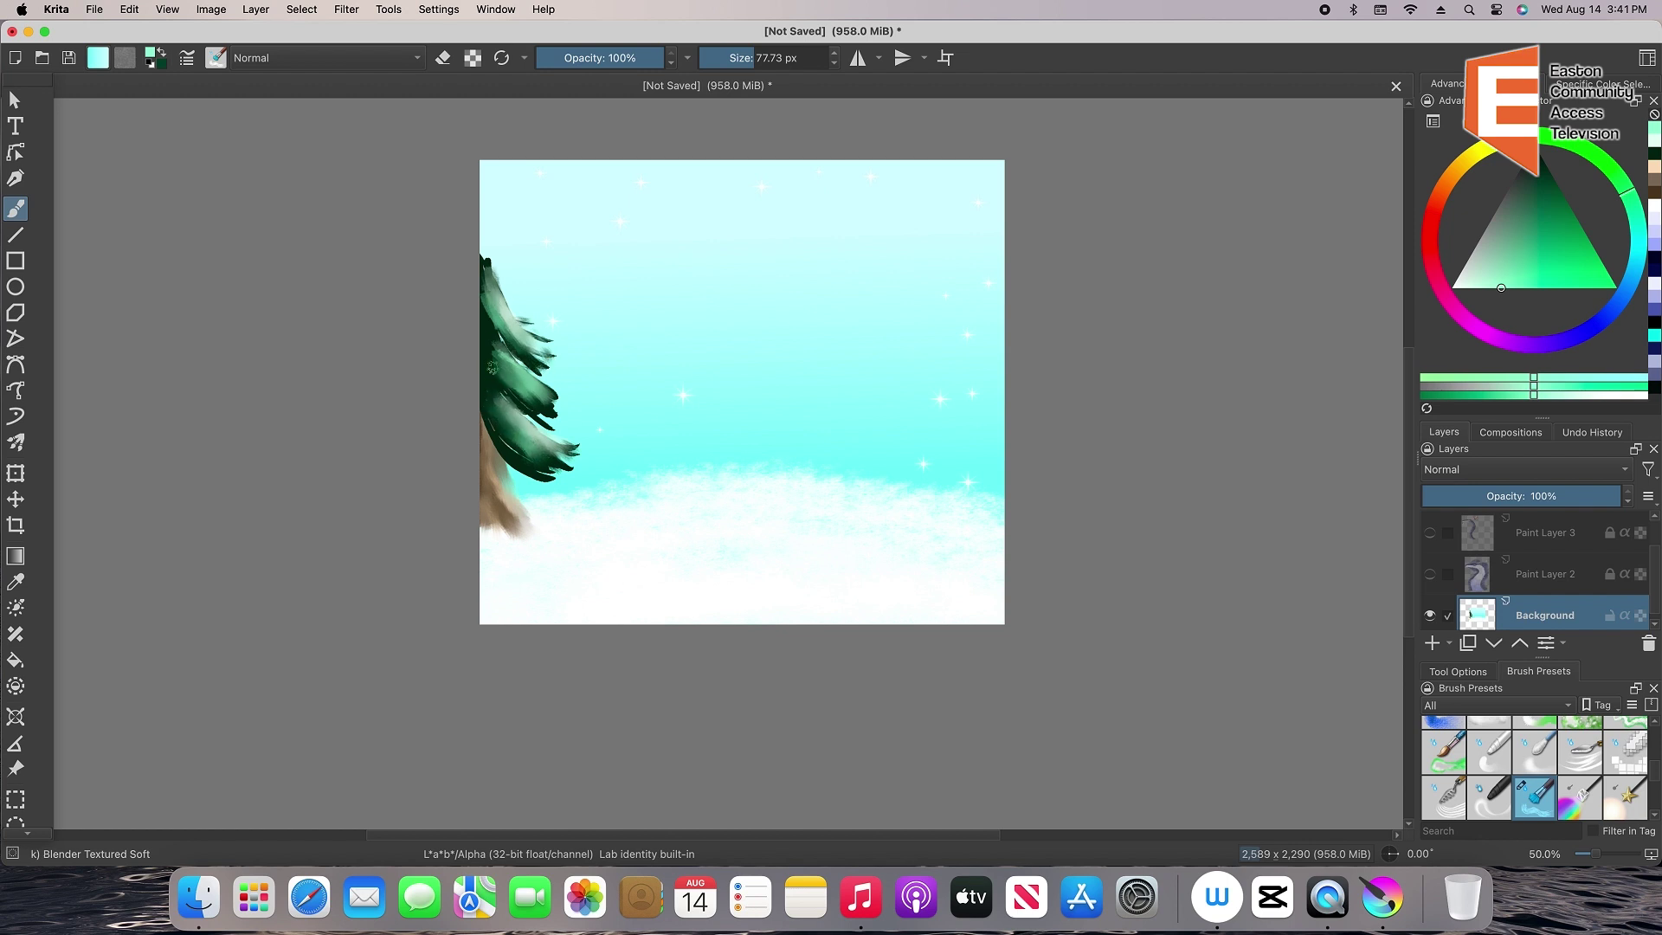
# Show Paint Layer 2, Paint Layer 3 and Paint Layer 1 again over the winter background
pyautogui.click(1430, 574)
pyautogui.click(1430, 534)
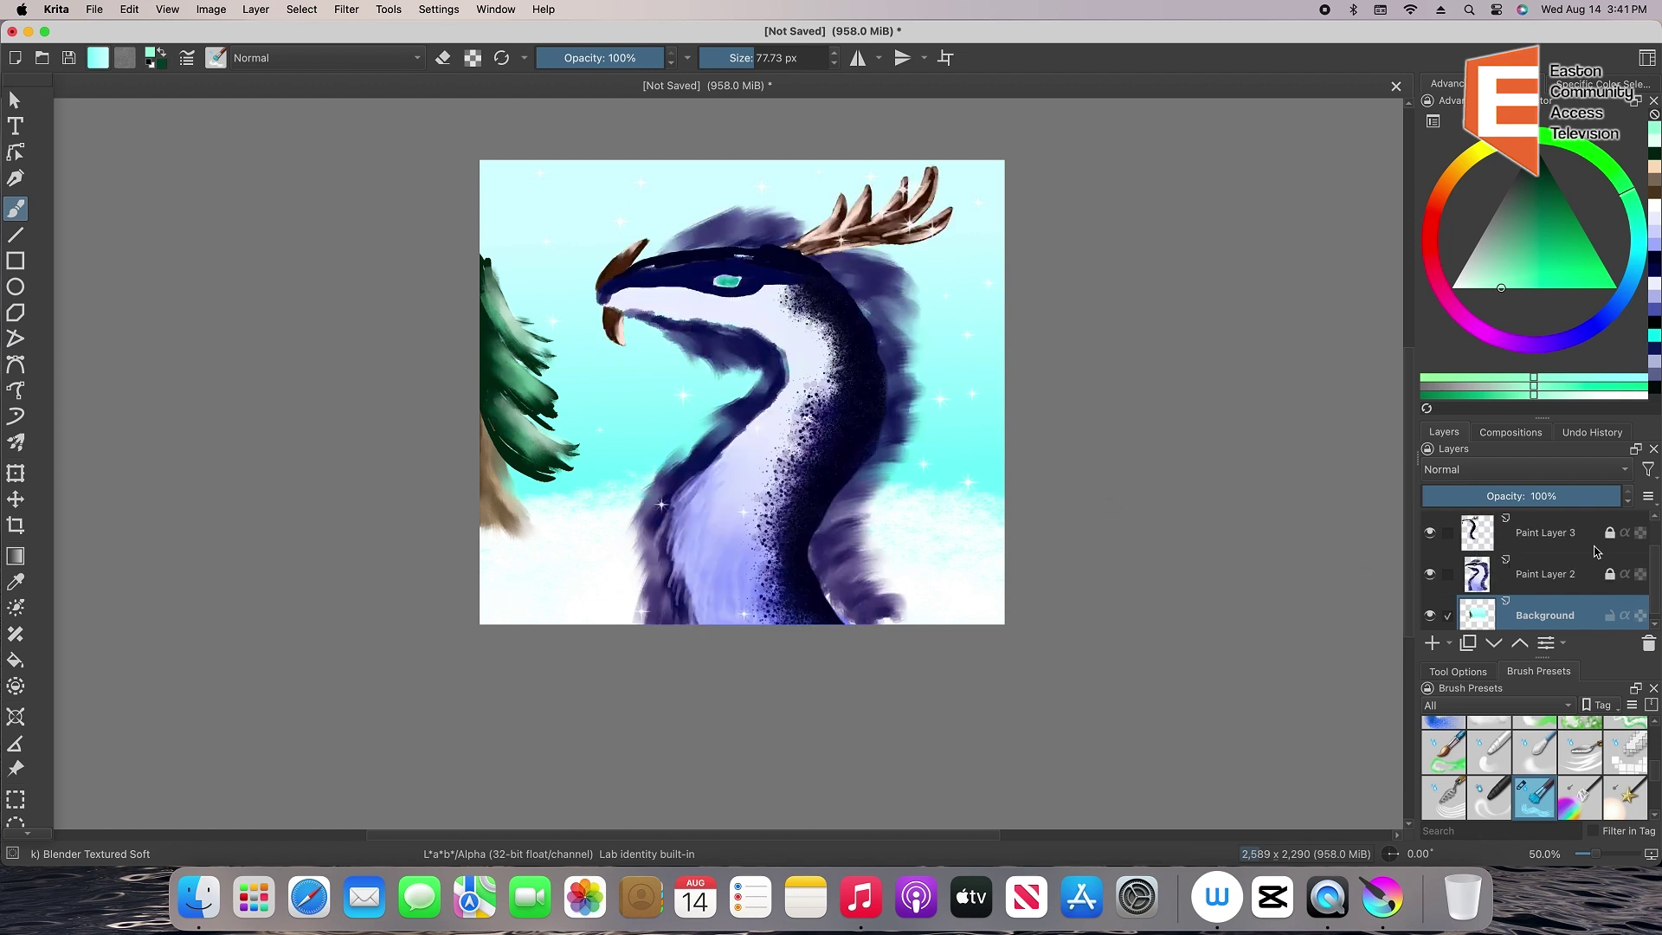
pyautogui.moveTo(1654, 571); pyautogui.dragTo(1654, 541)
pyautogui.click(1431, 531)
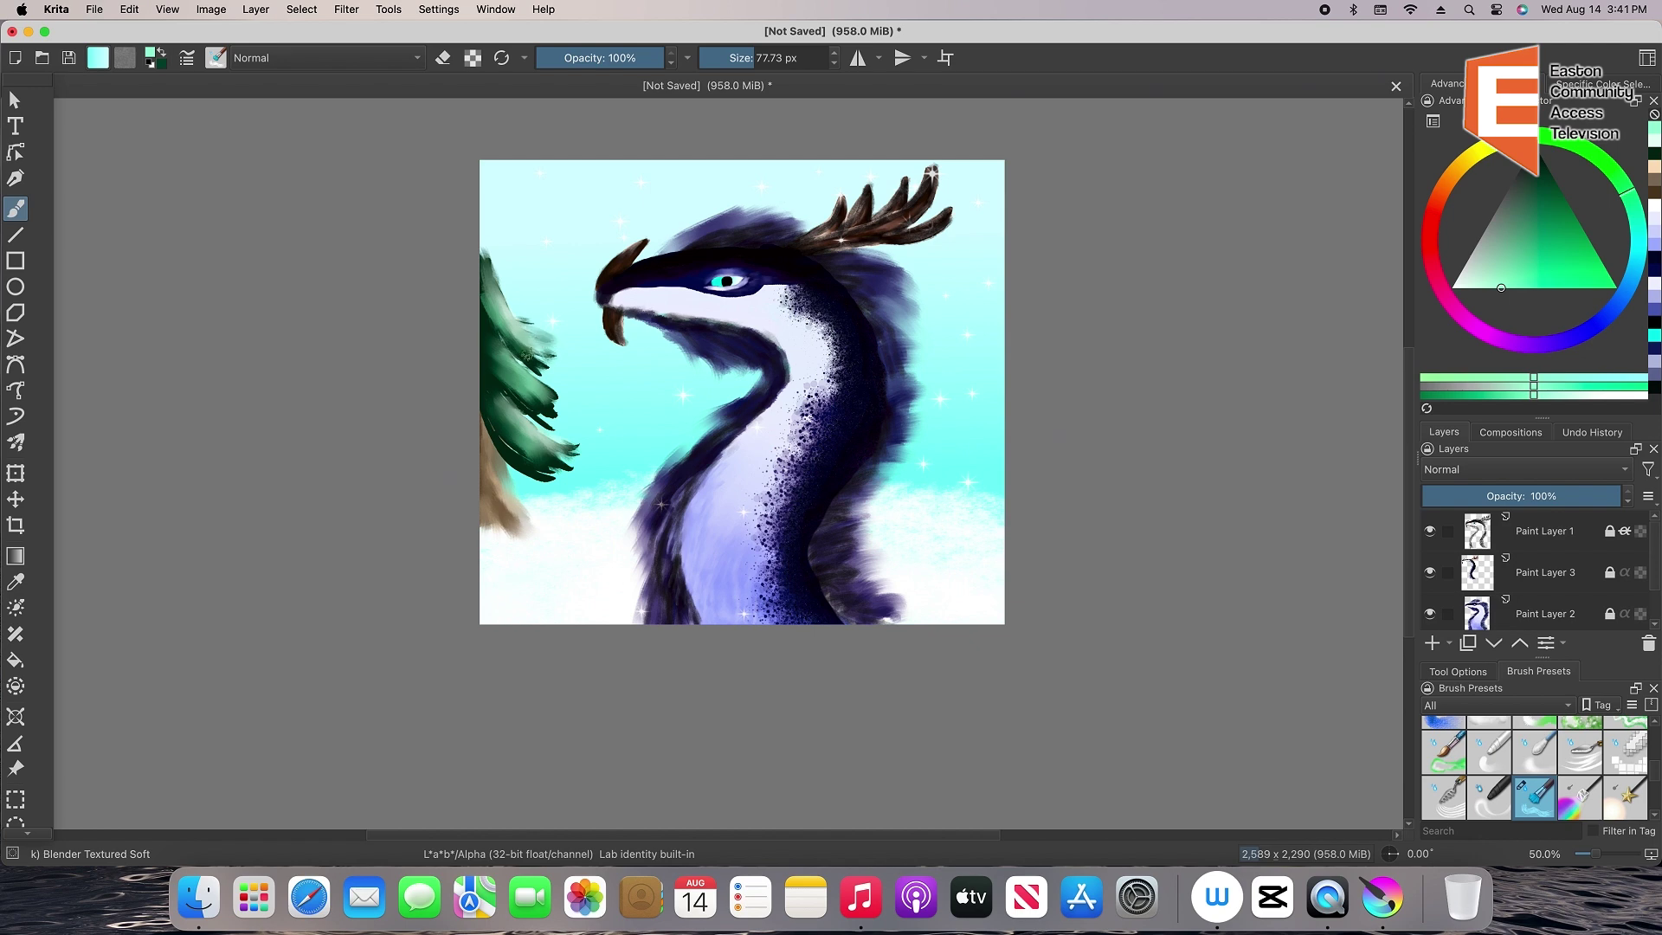